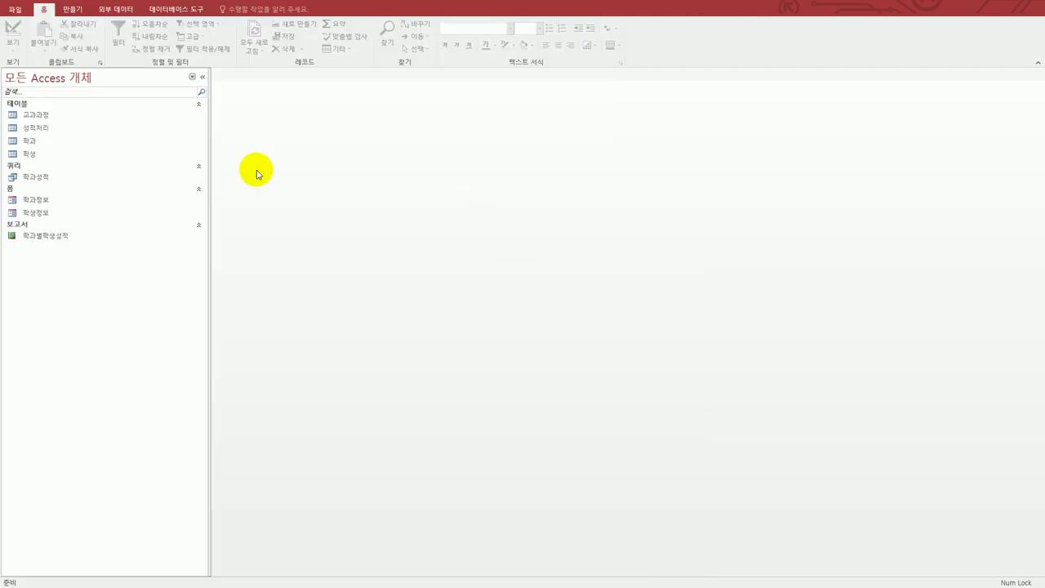
# - Open the 학생 table in Design view and bring its table property sheet back up
pyautogui.click(37, 159)
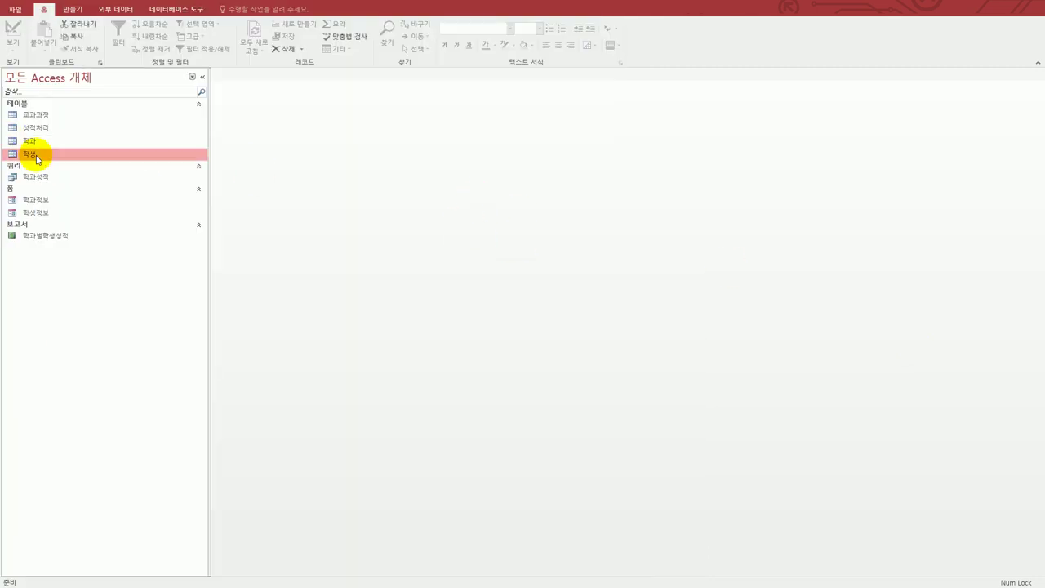
pyautogui.rightClick(49, 154)
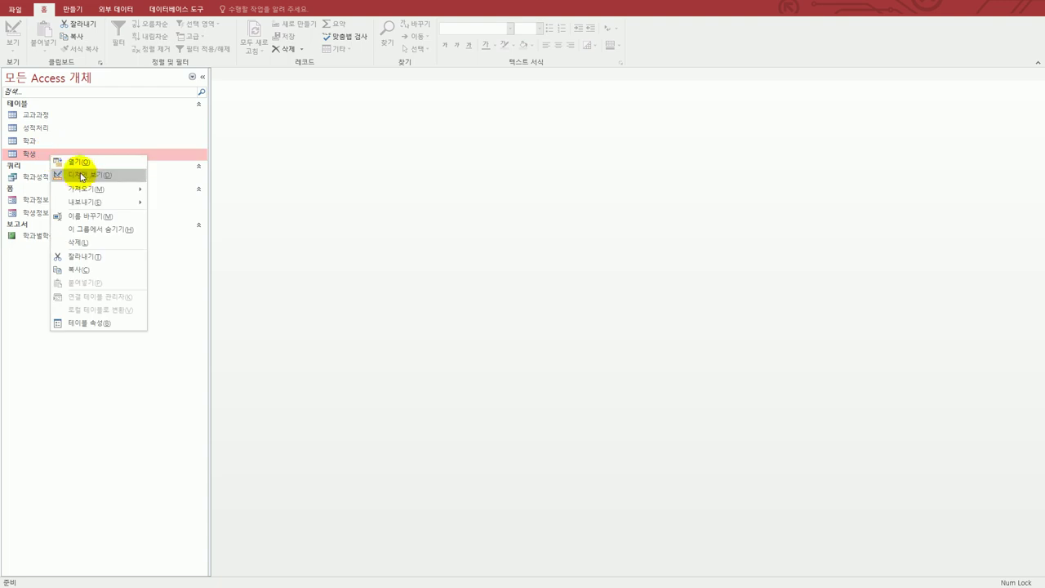
pyautogui.click(82, 176)
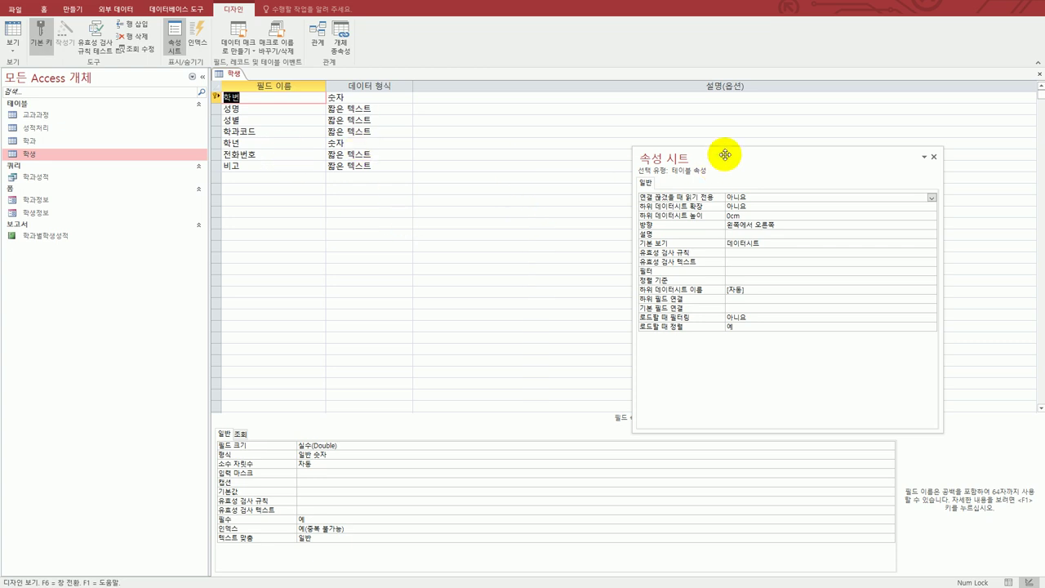
pyautogui.moveTo(726, 154); pyautogui.dragTo(598, 134)
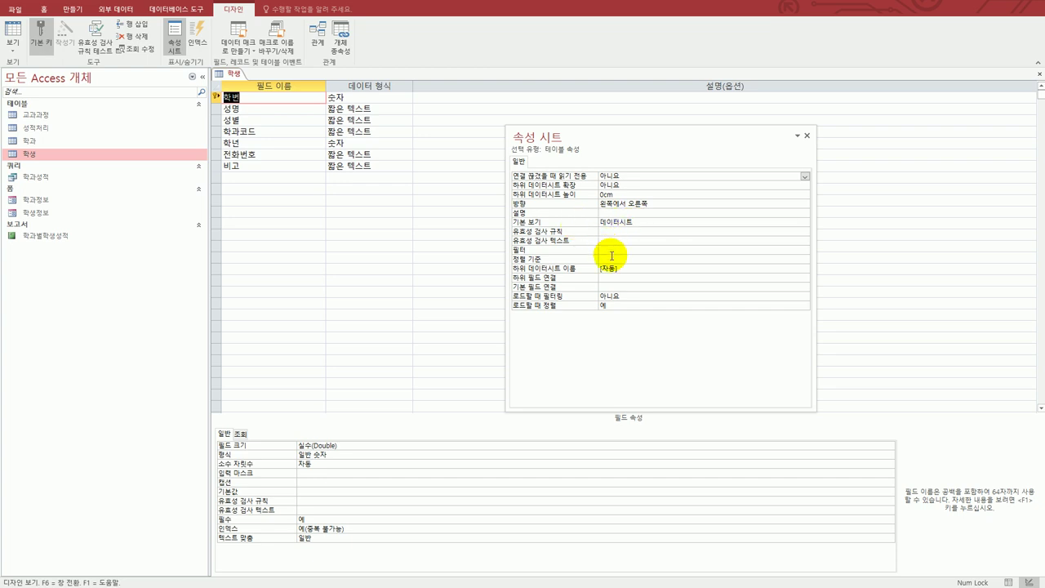
pyautogui.click(807, 135)
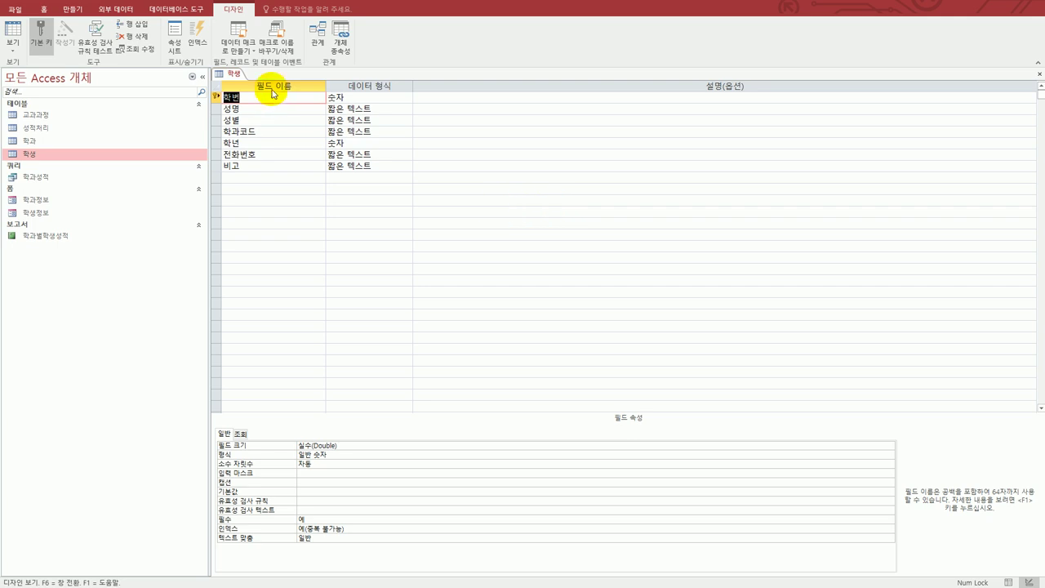
pyautogui.click(173, 37)
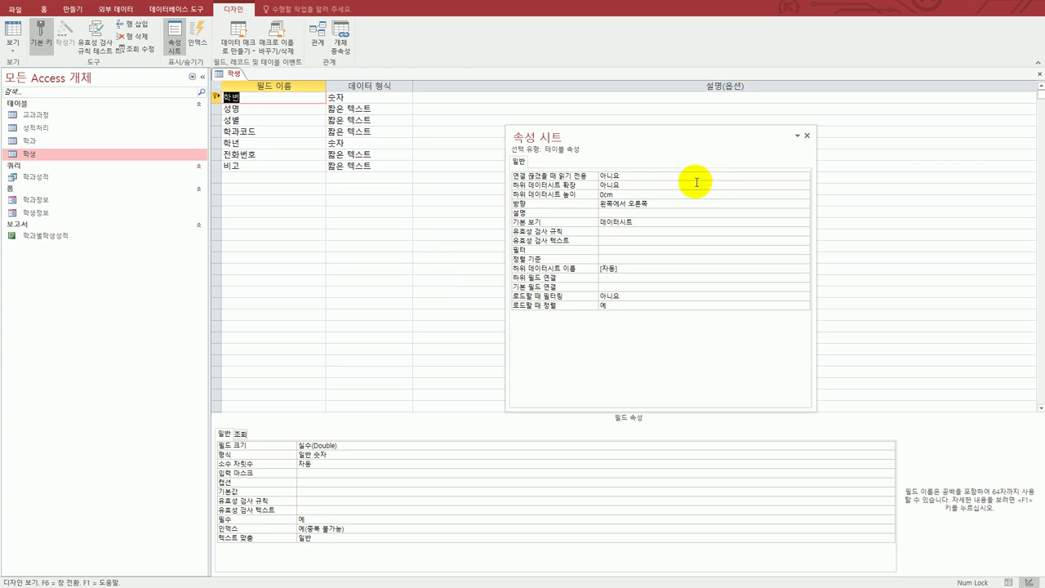
# - Set the 학생 table's sort order property to 학번 desc
pyautogui.click(623, 259)
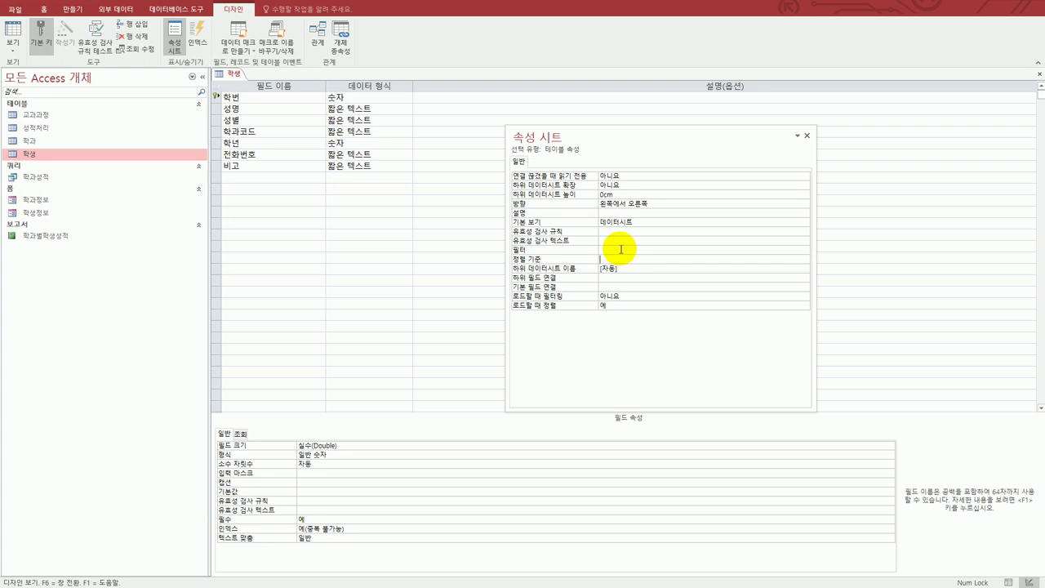
pyautogui.write('학번 desc')
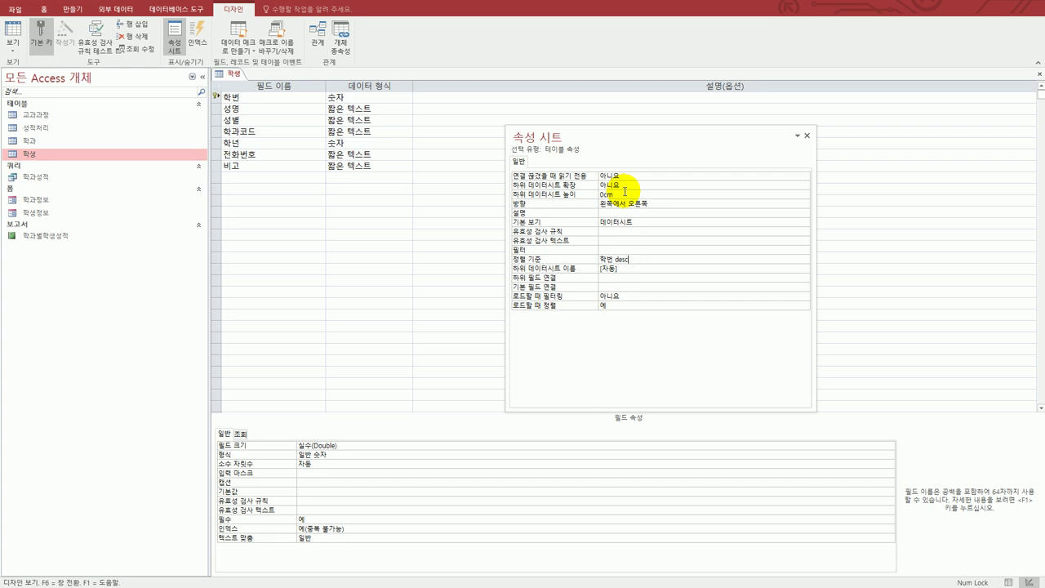
pyautogui.click(286, 125)
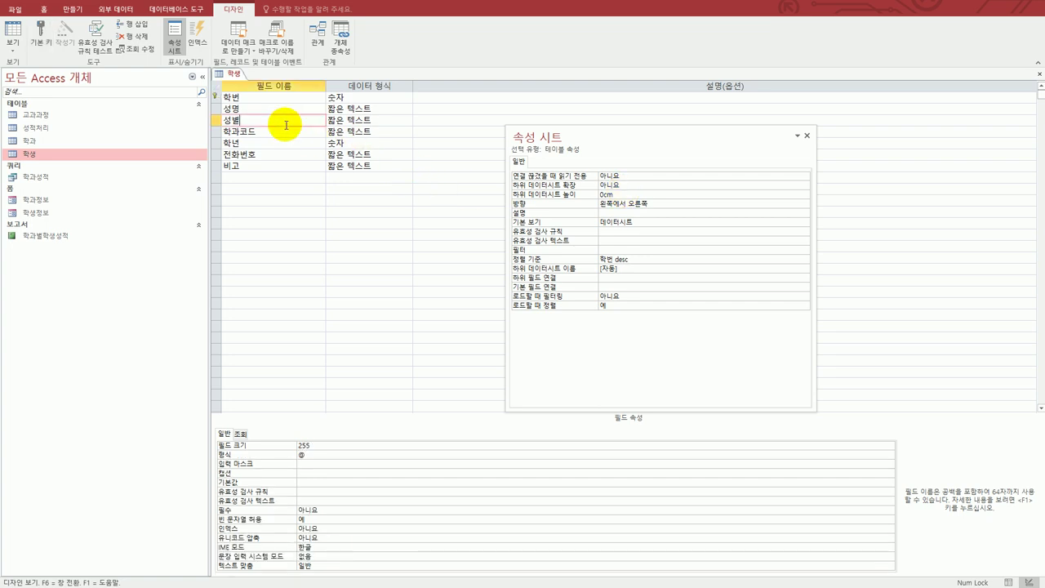
# - Close the property sheet and give the 성별 field the validation rule "남" Or "여"
pyautogui.click(316, 491)
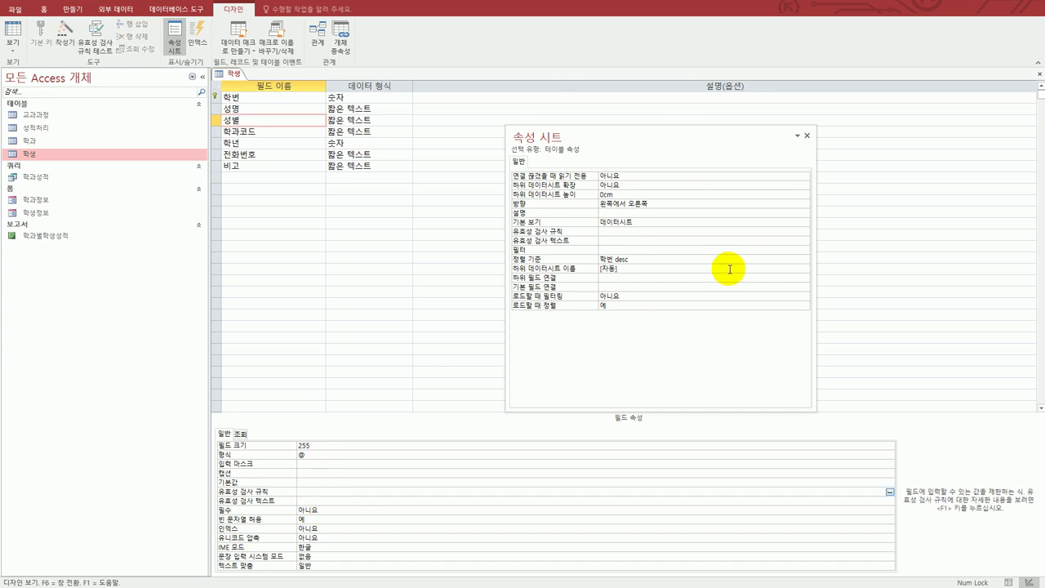
pyautogui.click(806, 136)
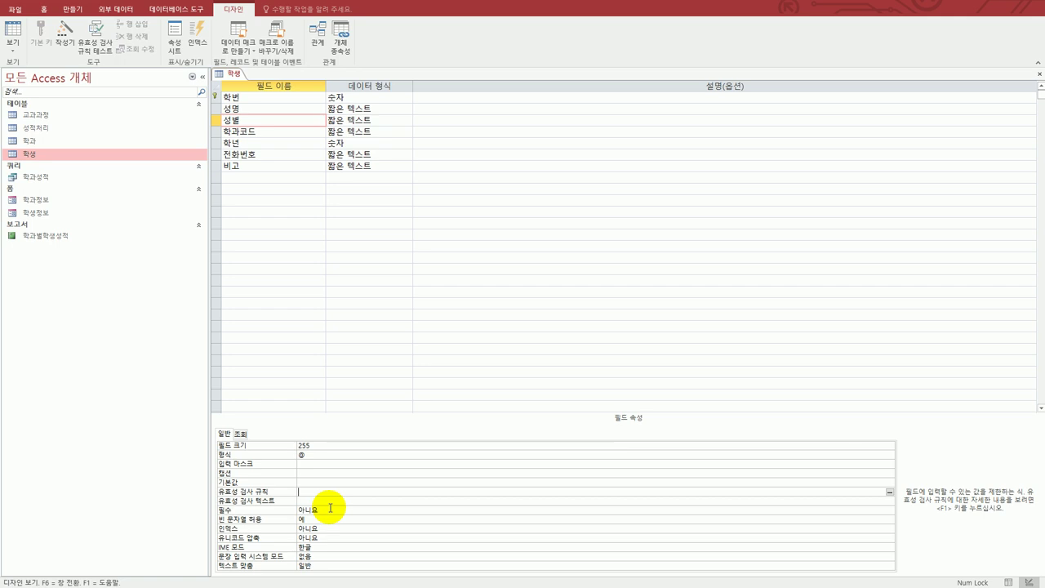
pyautogui.write('1')
pyautogui.write('ㄴ')
pyautogui.write('남" or "')
pyautogui.write('여')
pyautogui.click(330, 508)
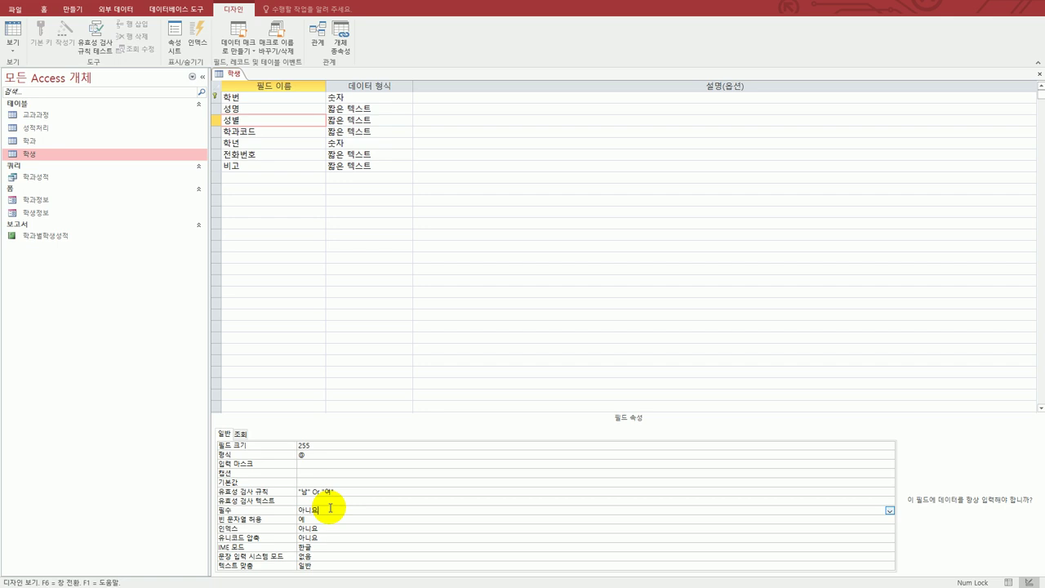
pyautogui.click(281, 157)
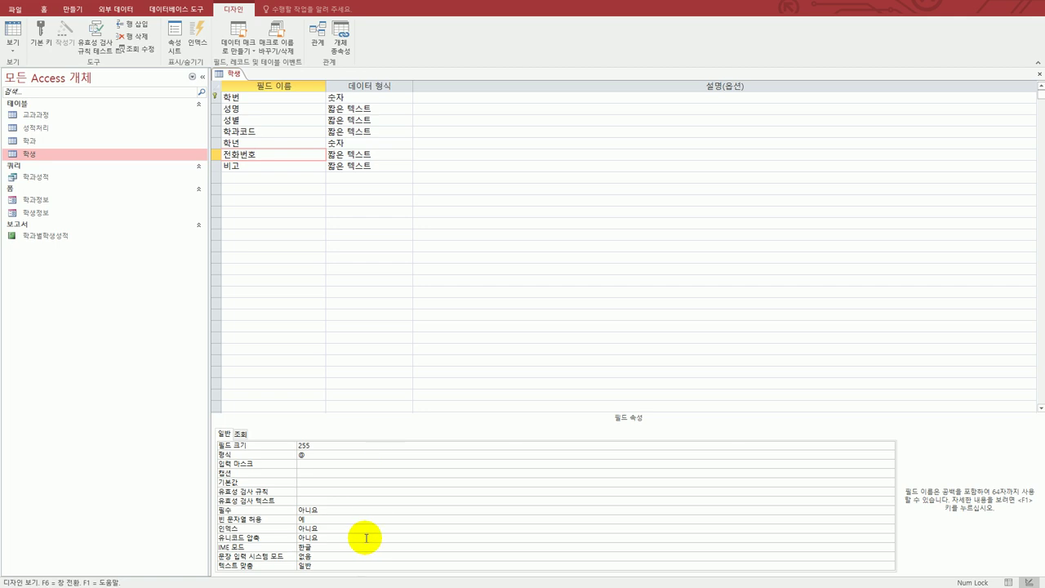
# - Set 전화번호's index to 예(중복 가능) and make the field required
pyautogui.click(337, 530)
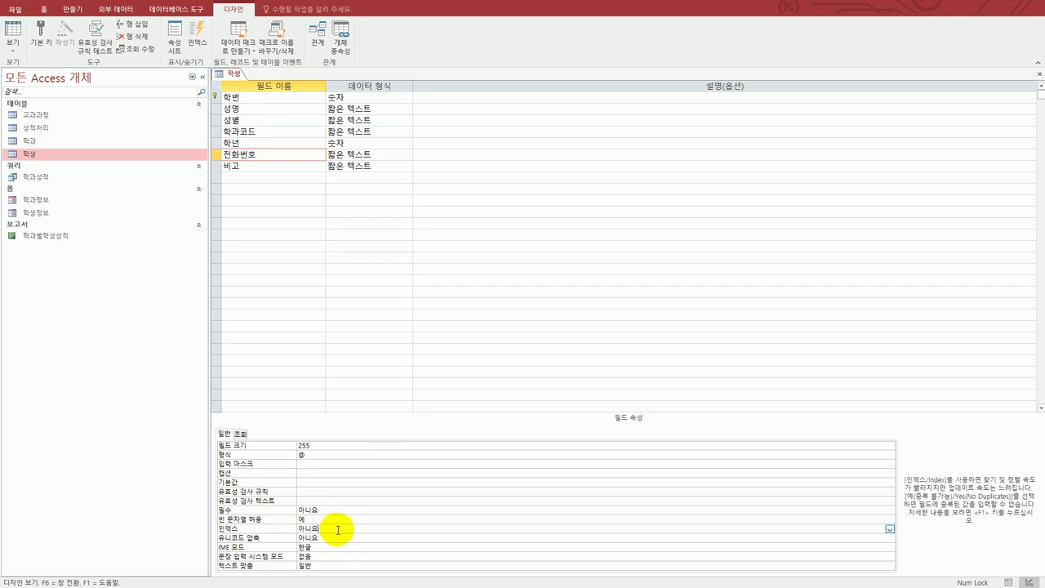
pyautogui.click(890, 529)
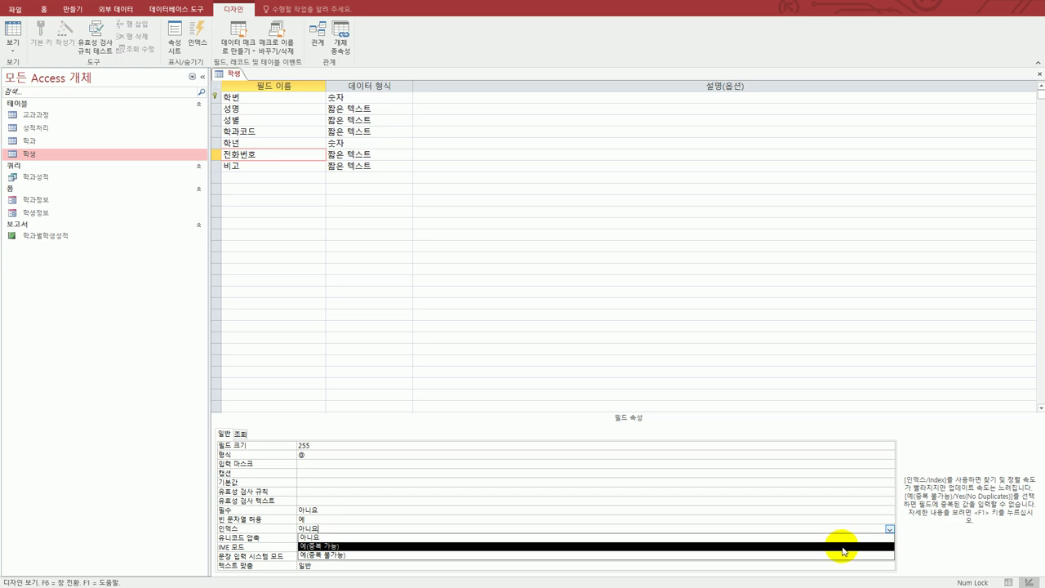
pyautogui.click(843, 546)
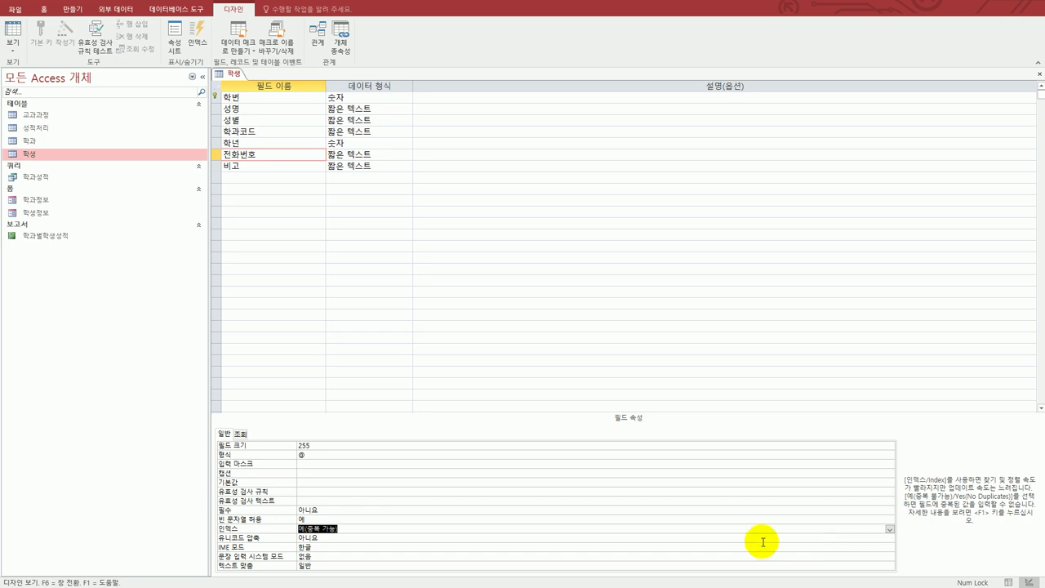
pyautogui.click(370, 512)
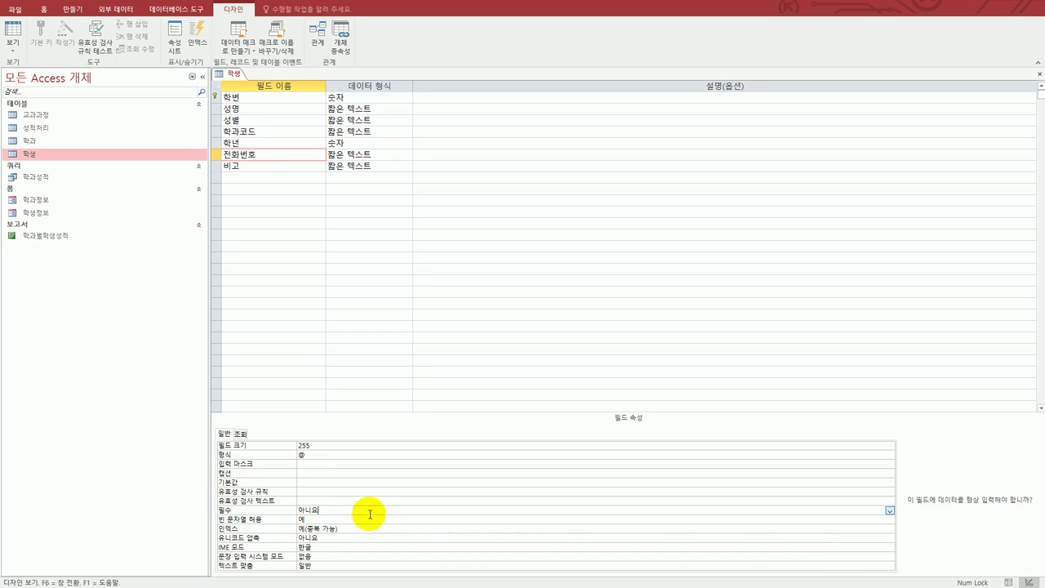
pyautogui.doubleClick(370, 514)
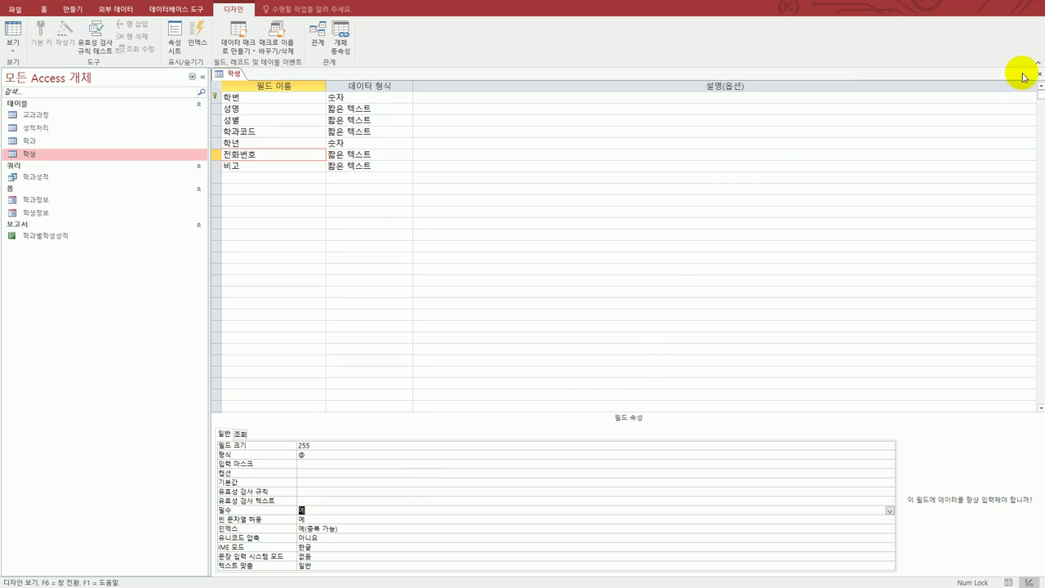
# - Save the 학생 table design, testing existing data against the new rules, and close it
pyautogui.click(14, 1)
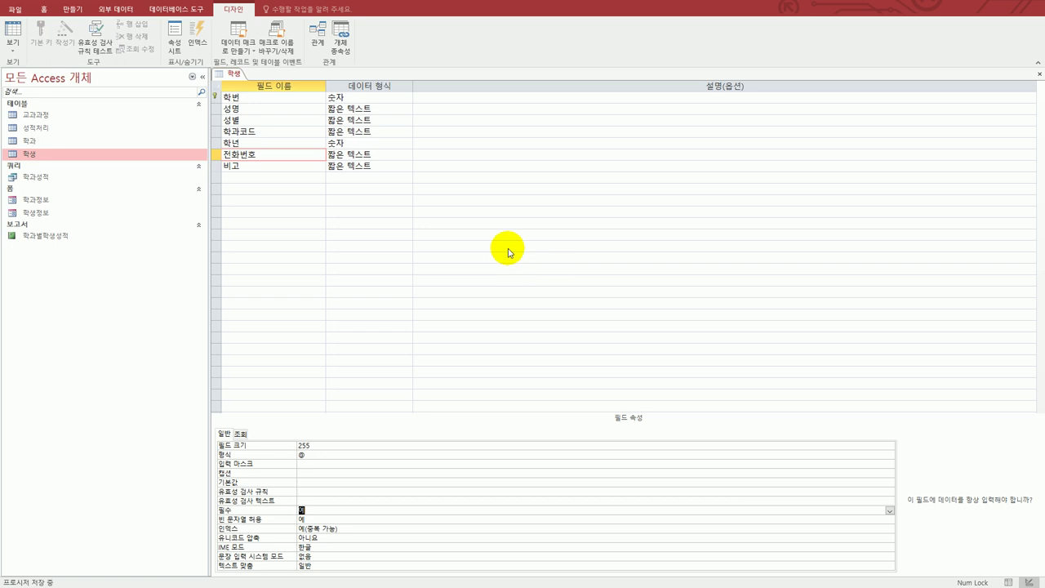
pyautogui.moveTo(829, 440); pyautogui.dragTo(722, 315)
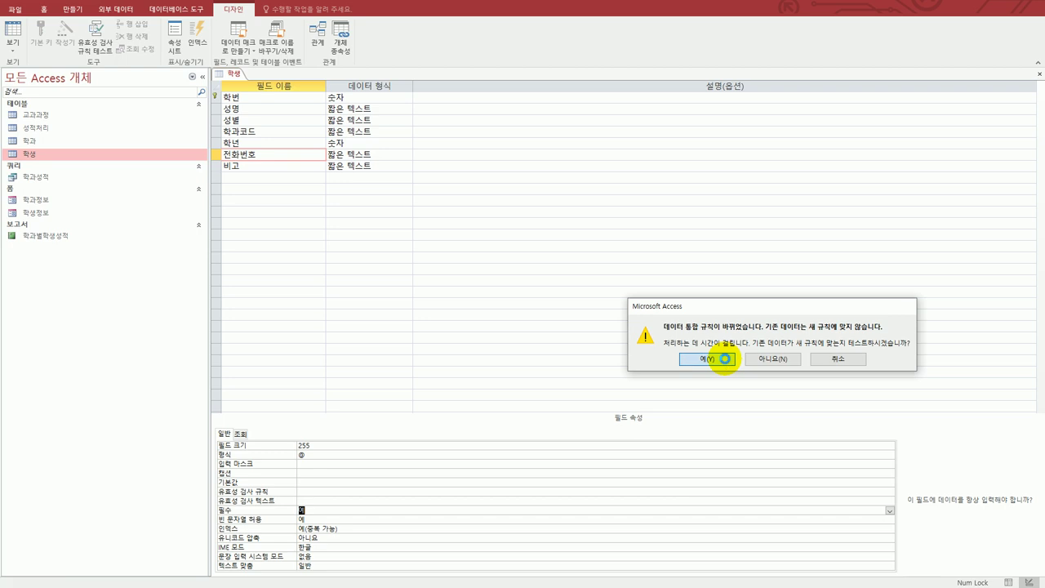
pyautogui.click(707, 358)
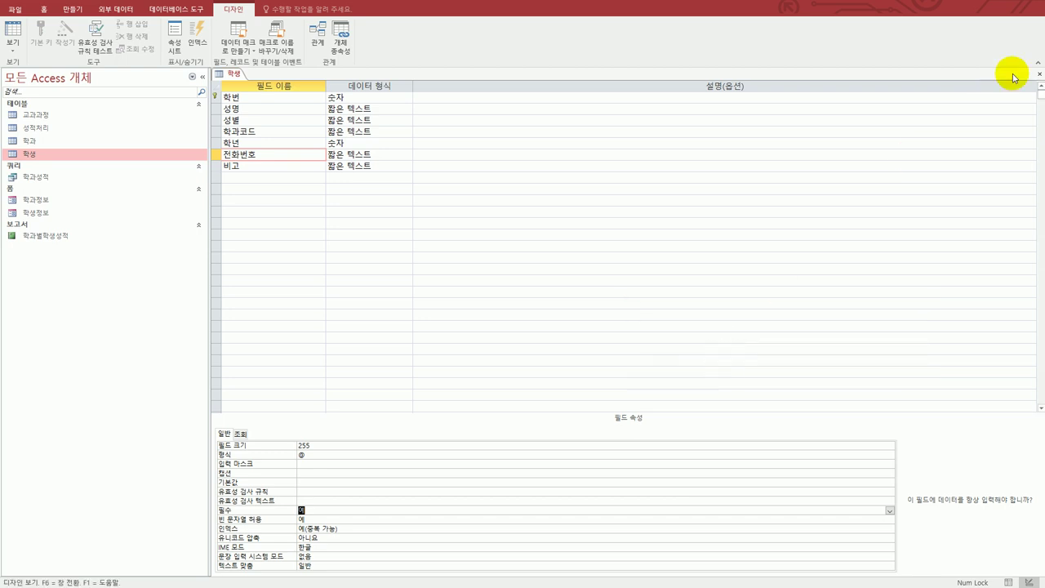
pyautogui.click(1040, 75)
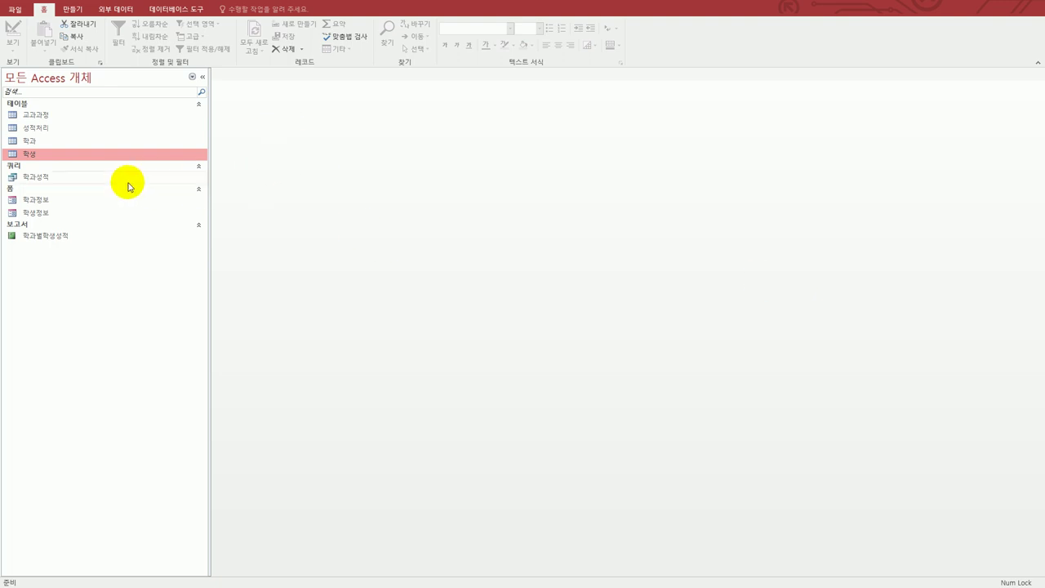
# - In the 교과과정 table design, set the 과목명 field's IME mode to 한글, then close it
pyautogui.click(80, 116)
pyautogui.rightClick(81, 118)
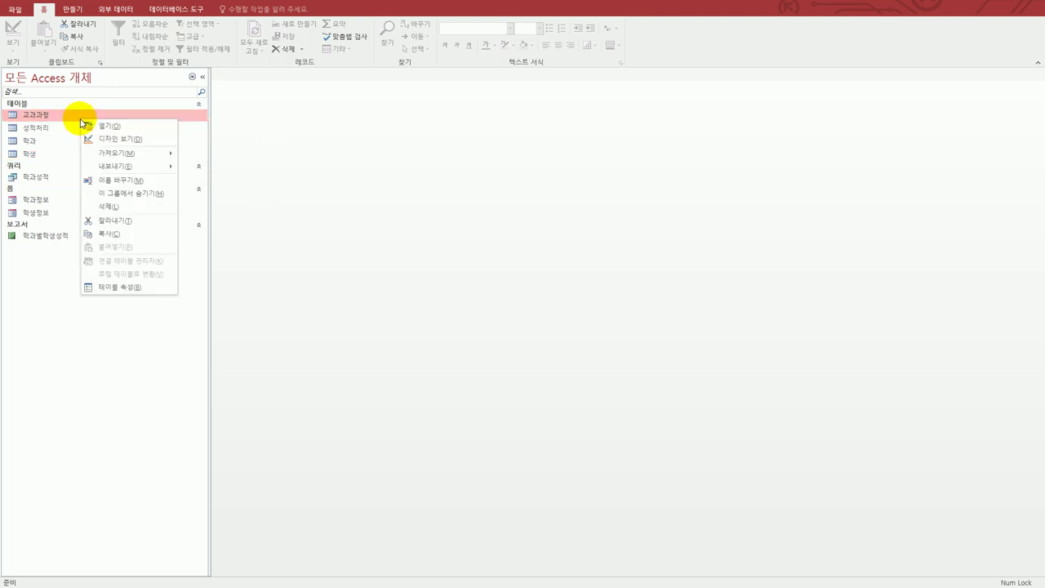
pyautogui.click(134, 138)
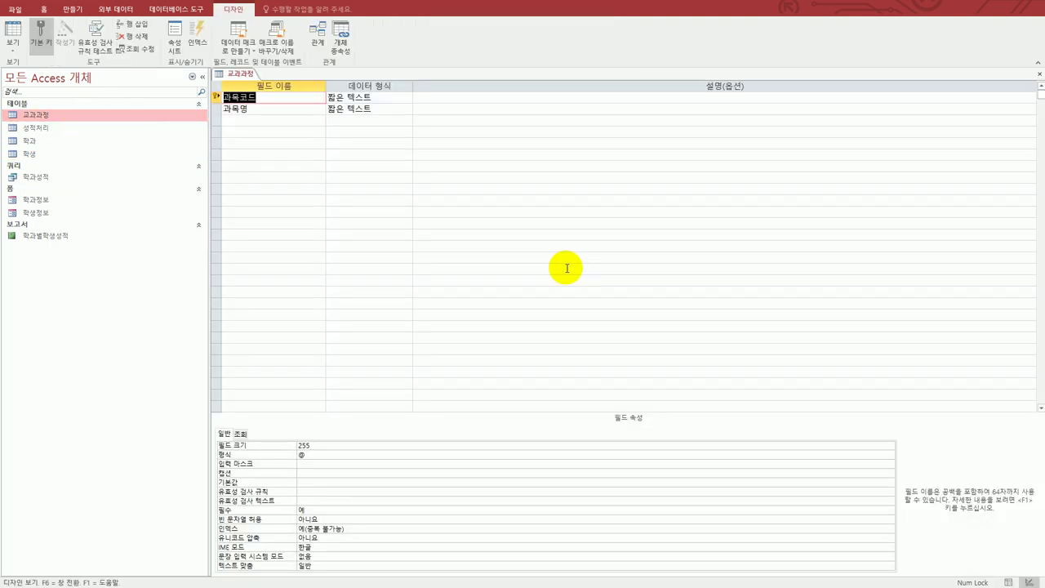
pyautogui.click(253, 108)
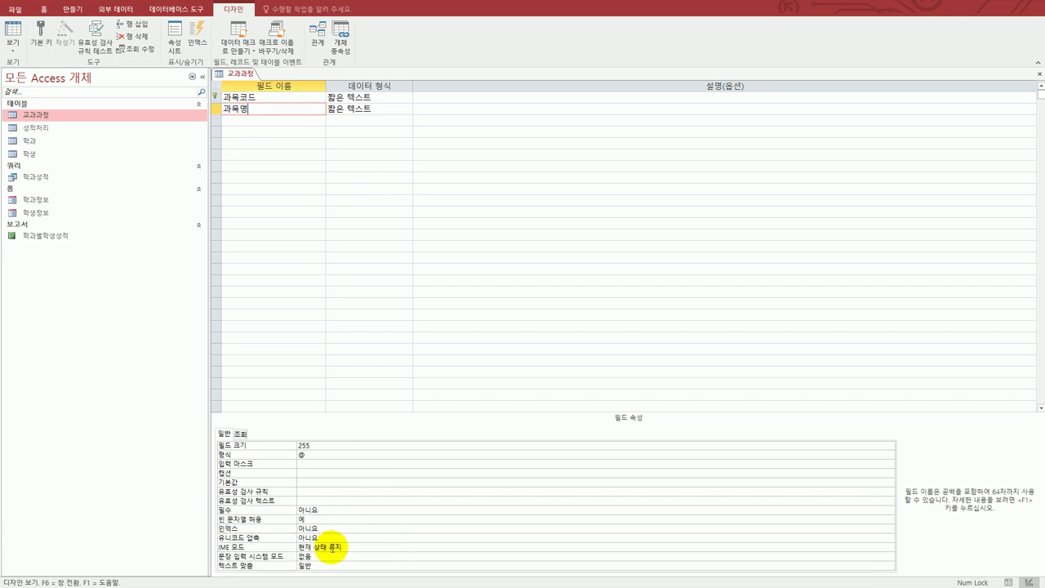
pyautogui.click(342, 545)
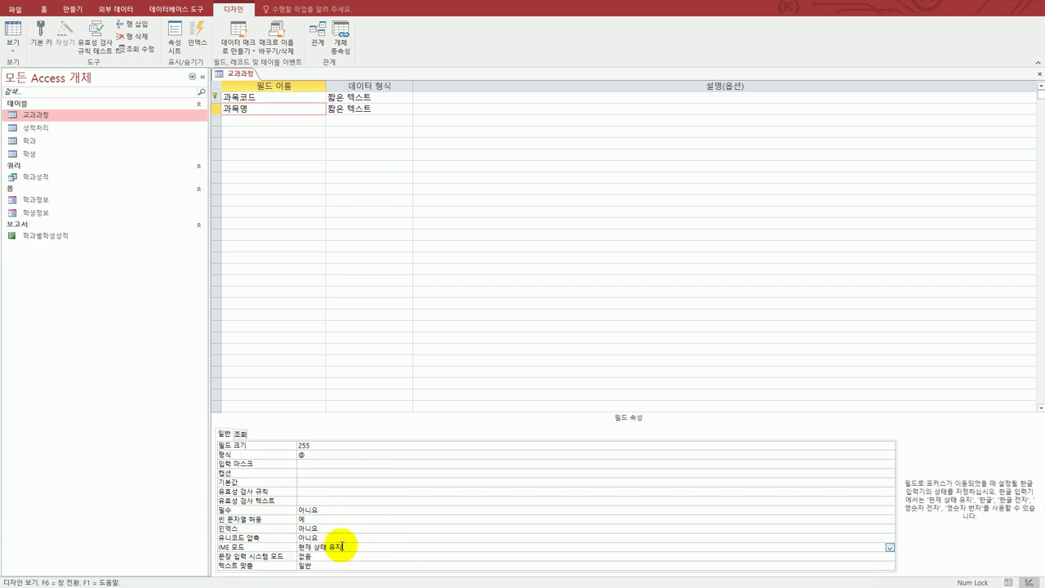
pyautogui.click(890, 550)
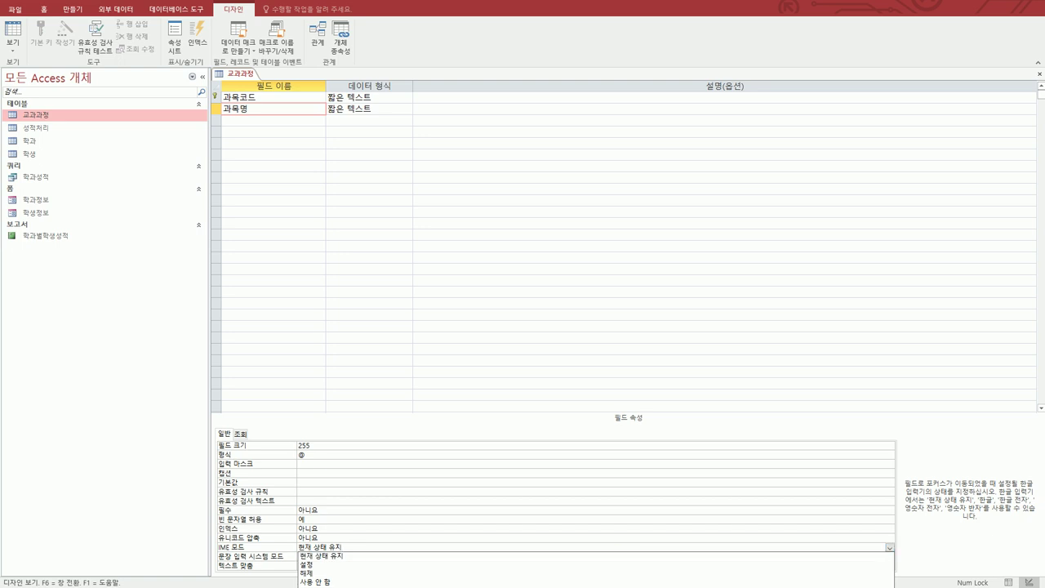
pyautogui.click(526, 587)
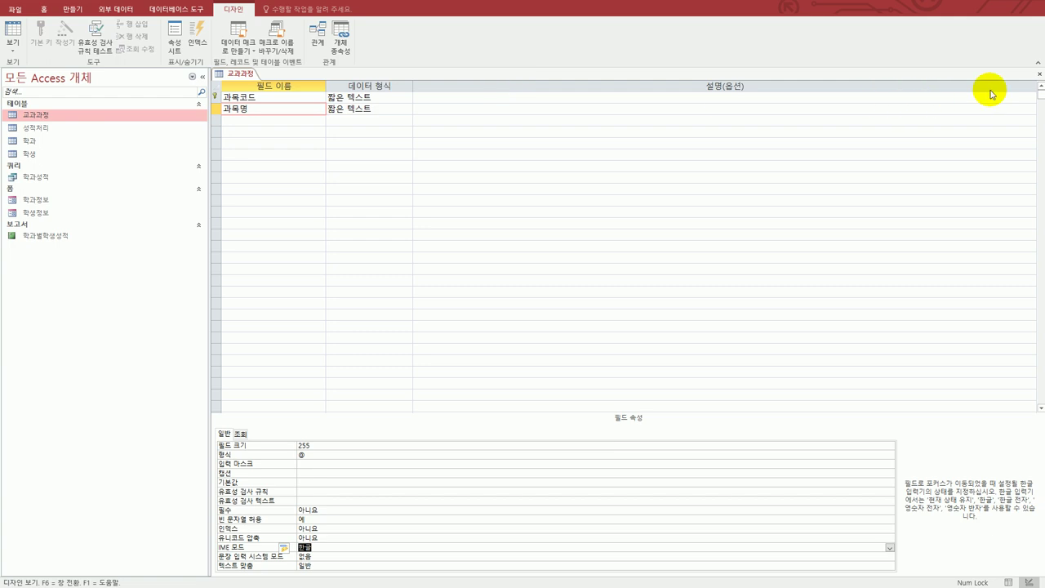
pyautogui.click(1039, 73)
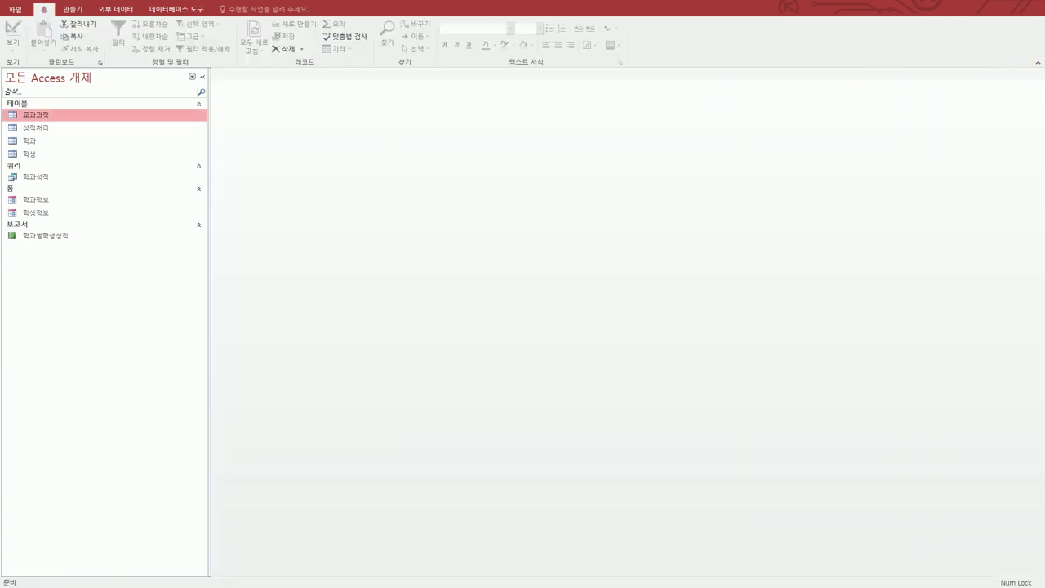
pyautogui.hotkey('alt', 'Tab')
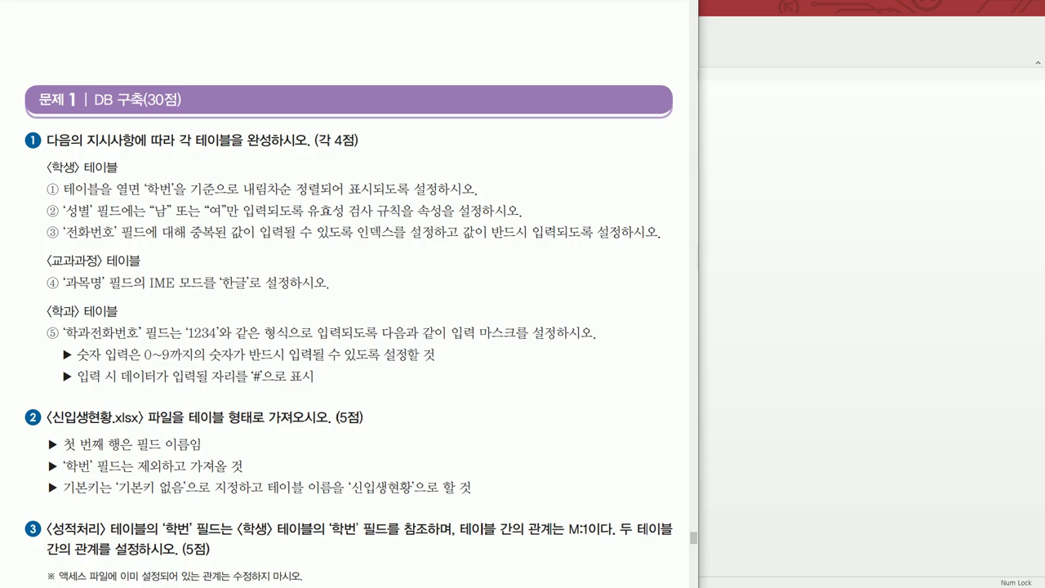
# - Open the 학과 table in Design view
pyautogui.click(740, 347)
pyautogui.click(55, 153)
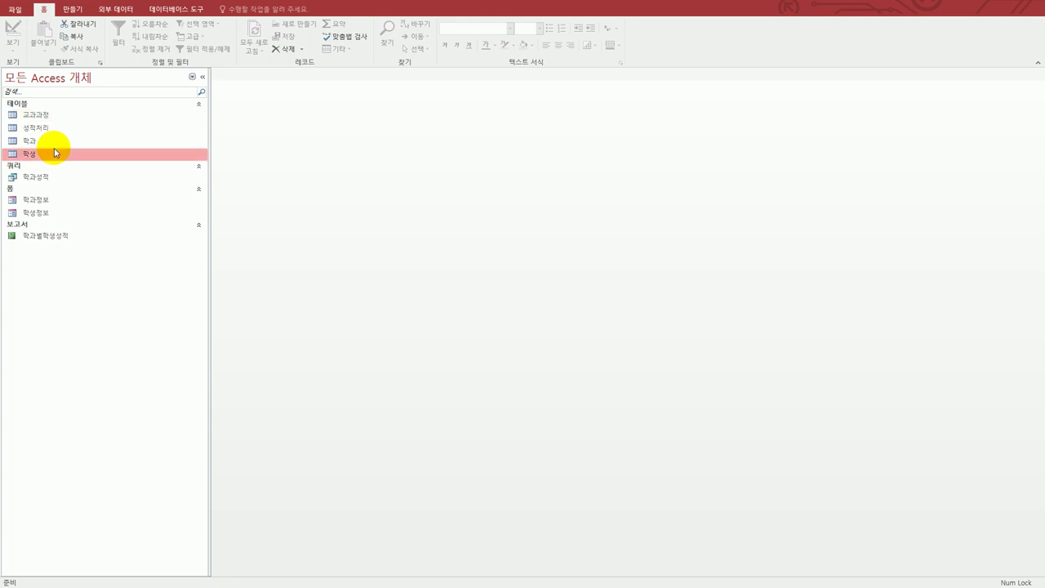
pyautogui.click(52, 140)
pyautogui.rightClick(54, 144)
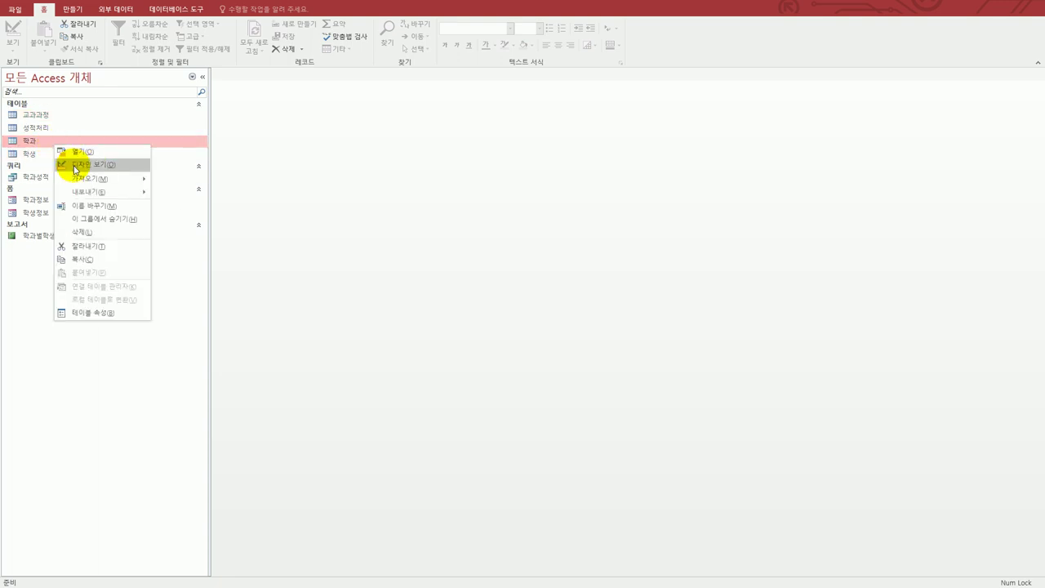
pyautogui.click(76, 168)
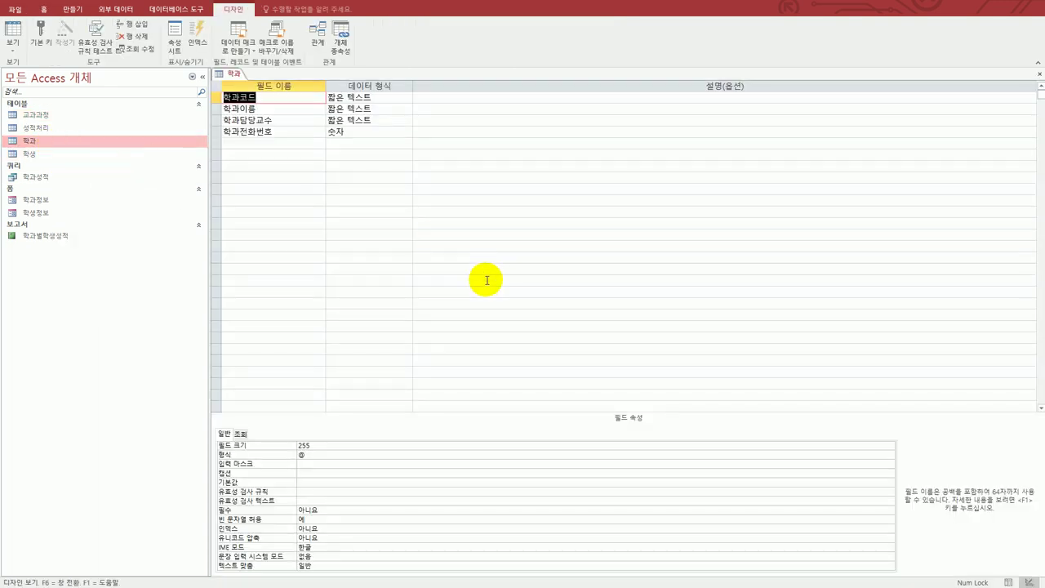
# - Enter the input mask 0000;# for 학과전화번호 and close the table design
pyautogui.click(275, 131)
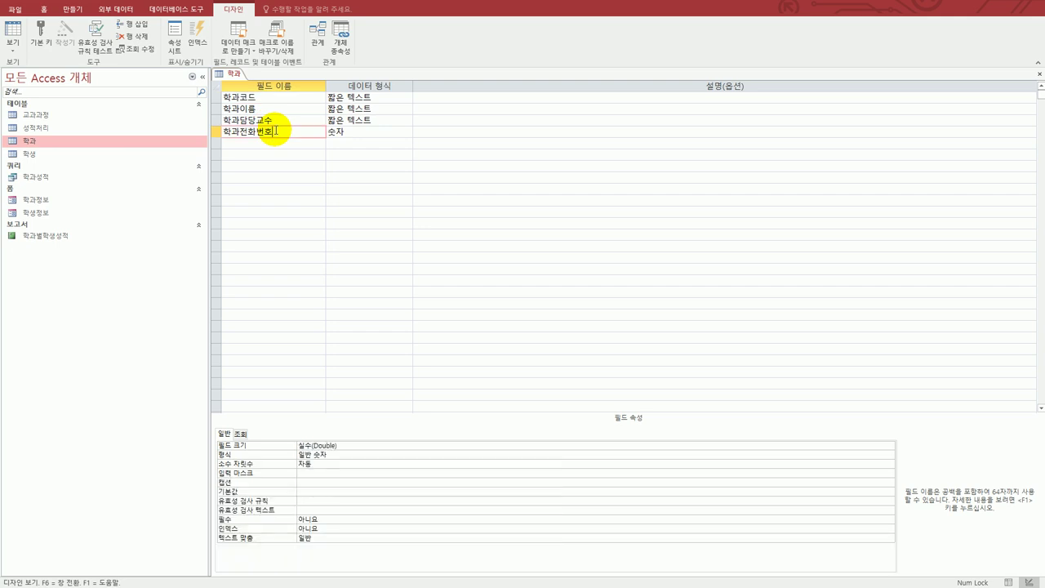
pyautogui.click(350, 473)
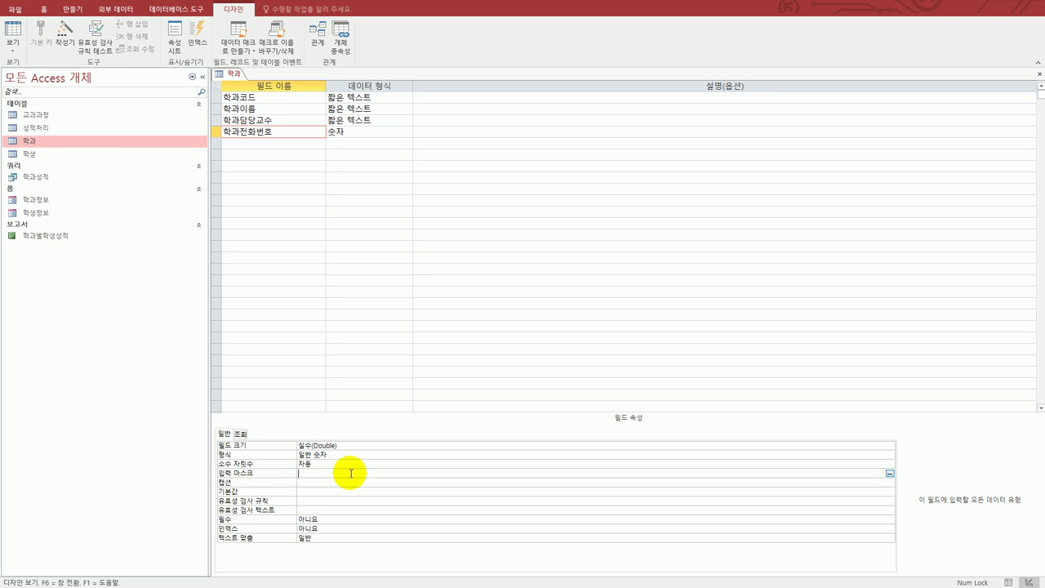
pyautogui.write('0000;;#')
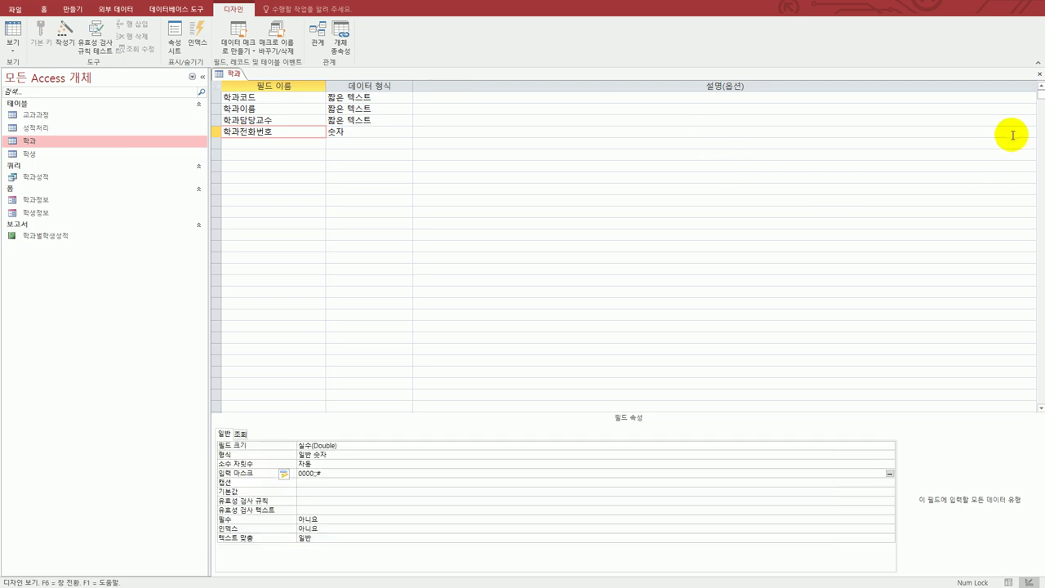
pyautogui.click(1039, 79)
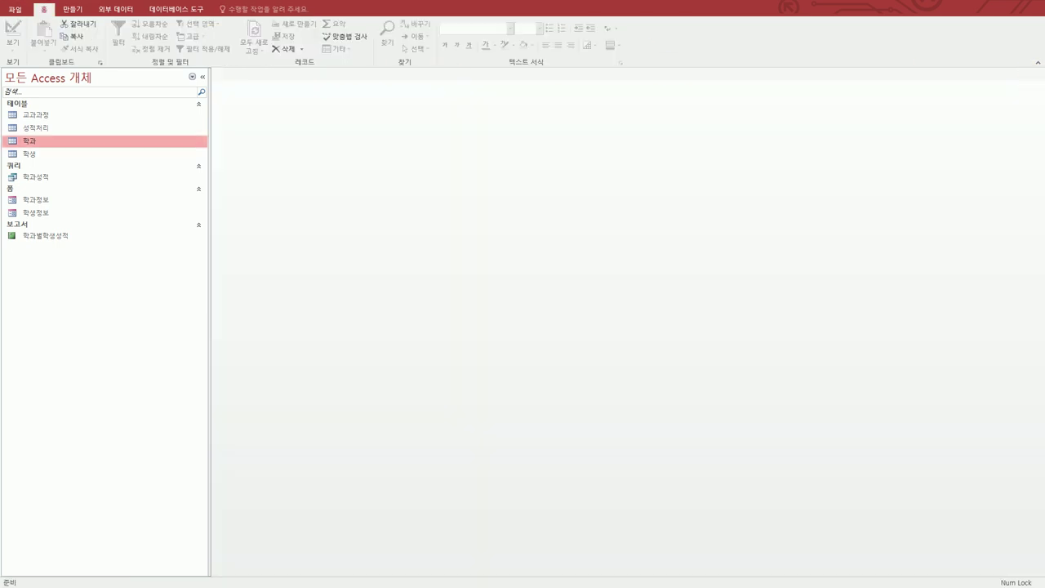
# - Reread the exam question, then return to Access and show the 외부 데이터 commands
pyautogui.hotkey('alt', 'Tab')
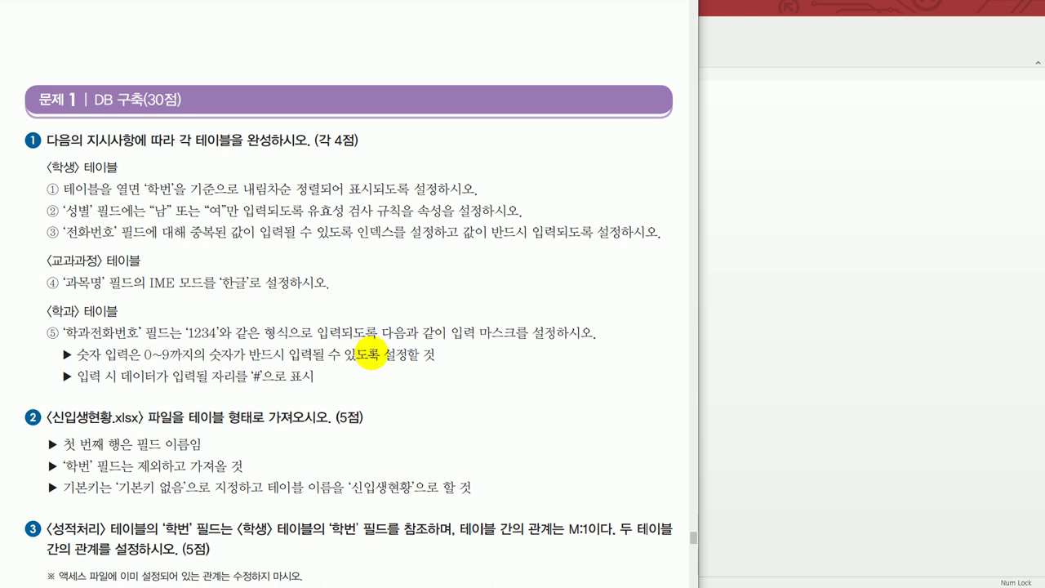
pyautogui.scroll(-3, 372, 367)
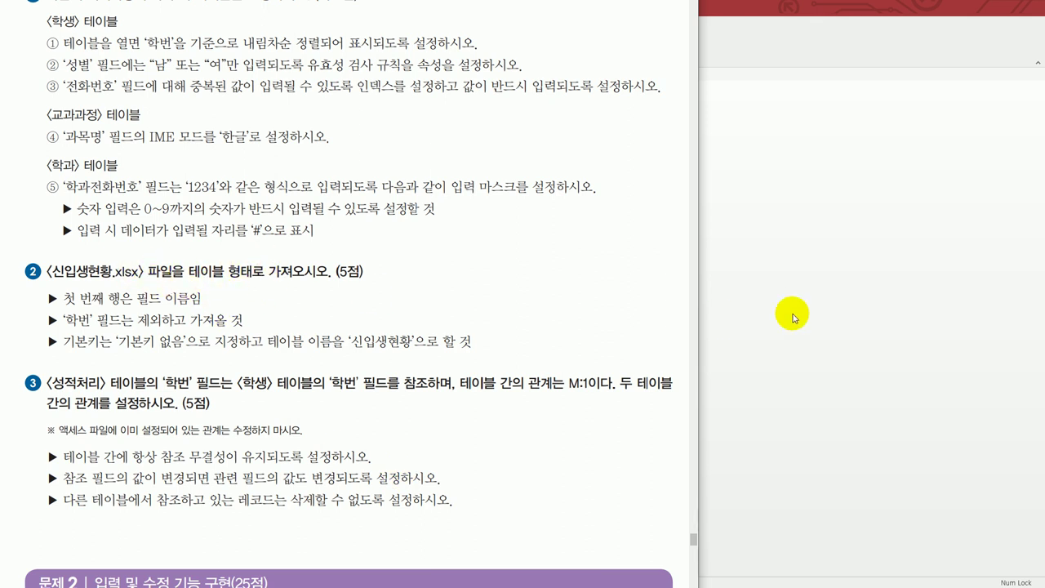
pyautogui.click(793, 313)
pyautogui.click(123, 9)
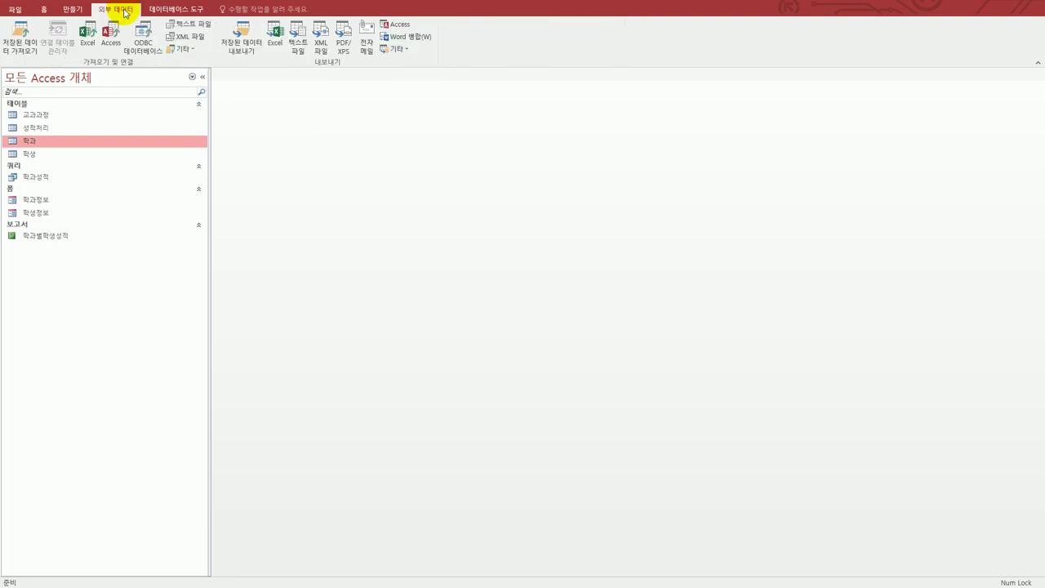
# - Import C:\컴활1급\데이터베이스\신입생현황.xlsx from Excel into a new table
pyautogui.click(95, 45)
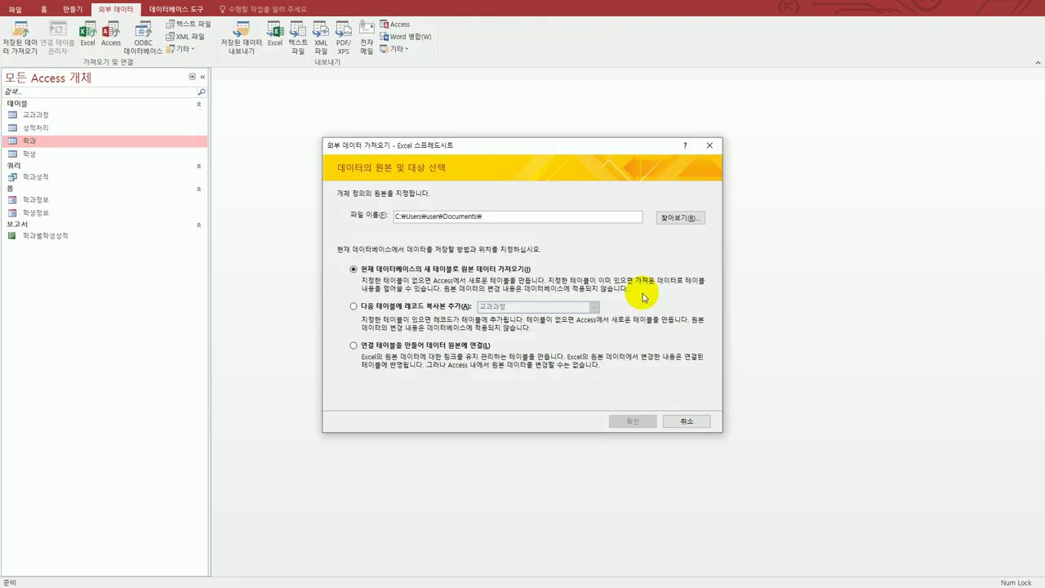
pyautogui.click(685, 225)
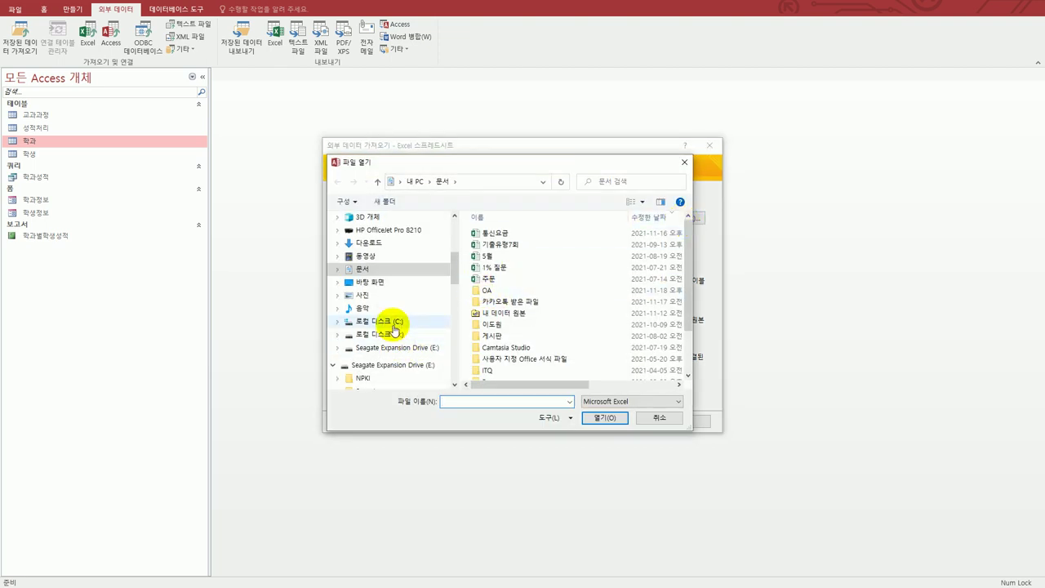
pyautogui.click(393, 323)
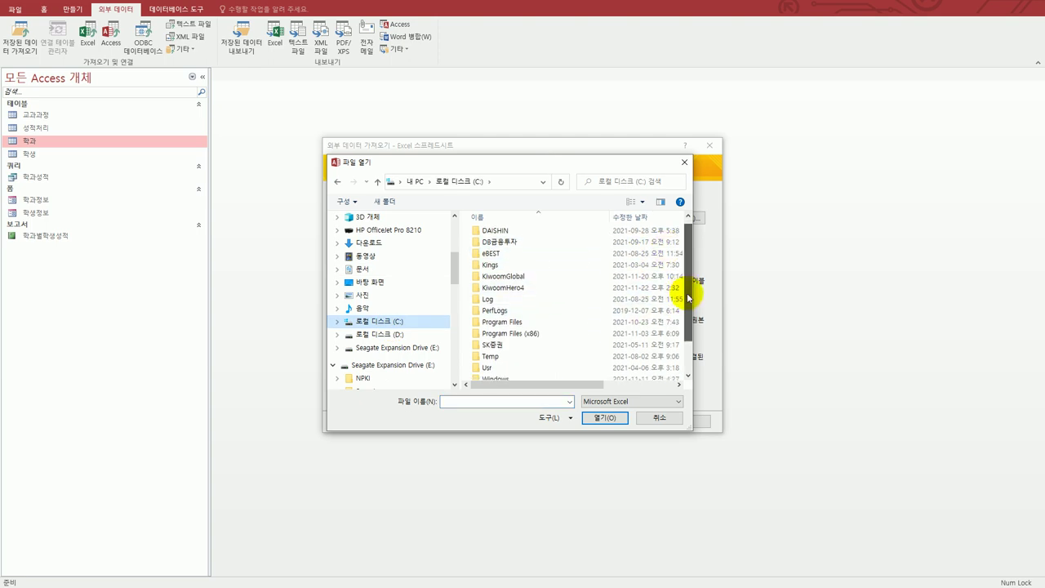
pyautogui.scroll(-2, 689, 298)
pyautogui.doubleClick(542, 362)
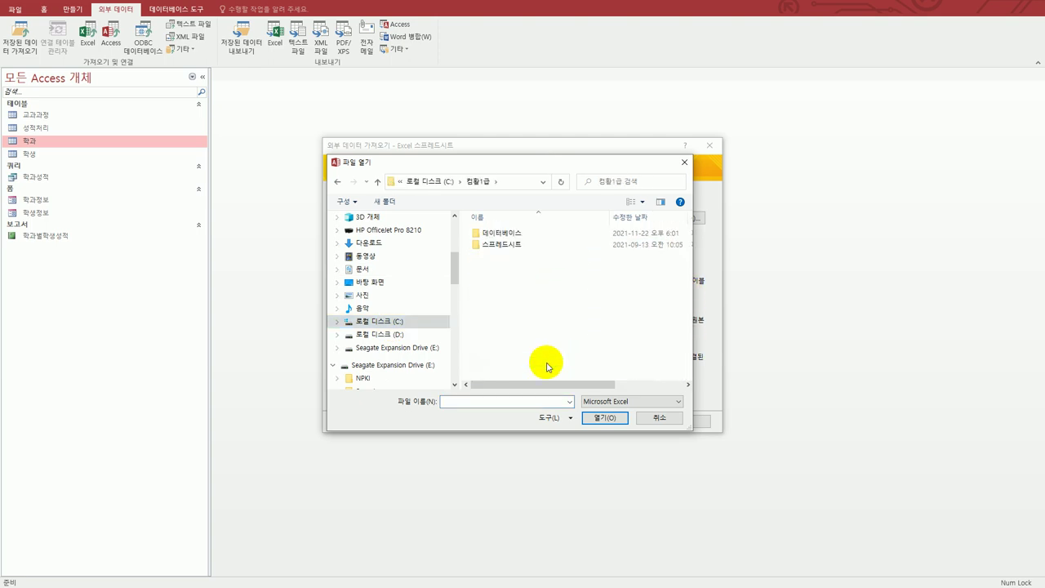
pyautogui.doubleClick(504, 234)
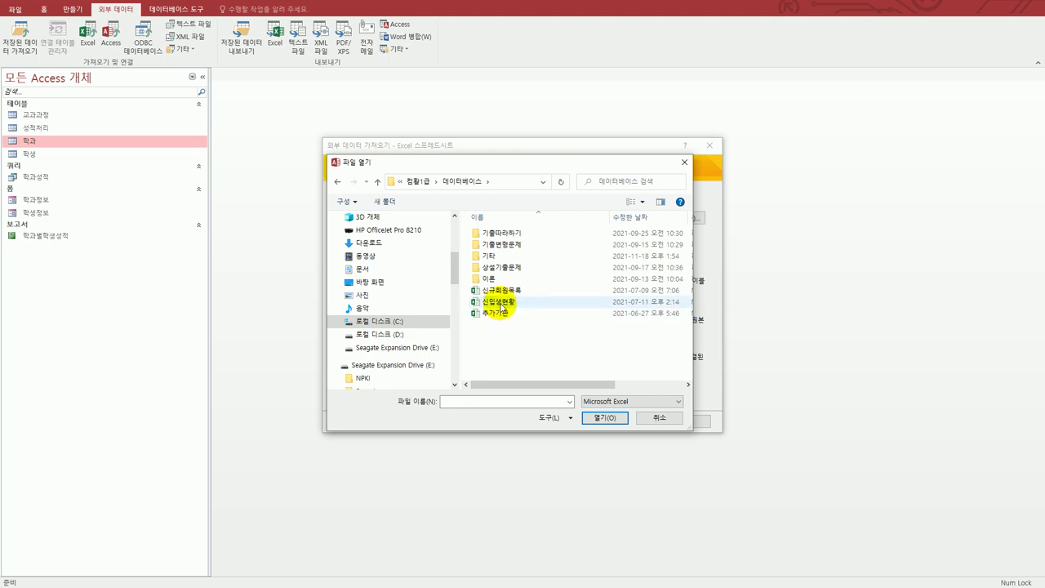
pyautogui.click(500, 303)
pyautogui.click(600, 421)
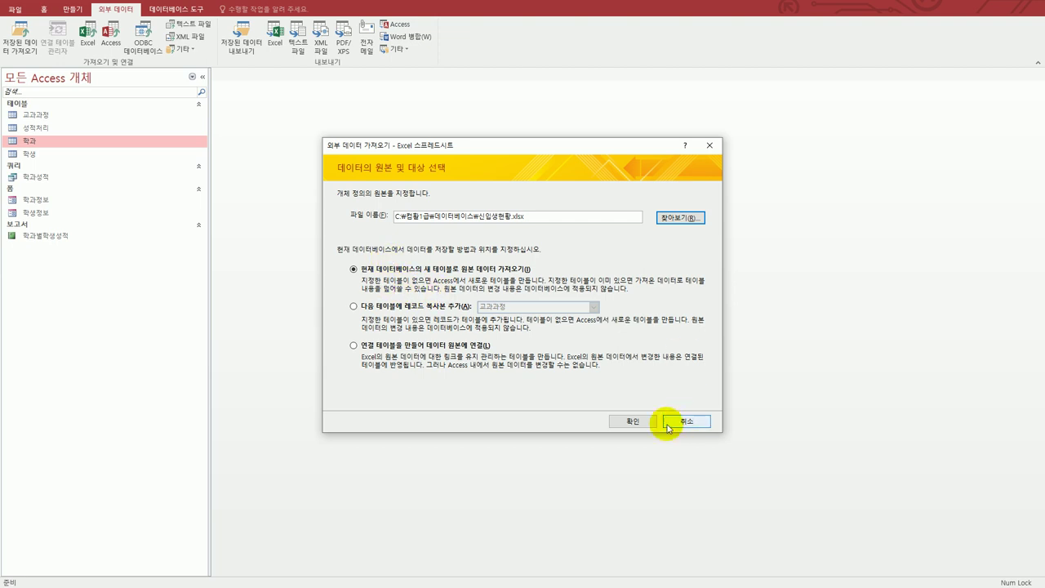
pyautogui.click(638, 422)
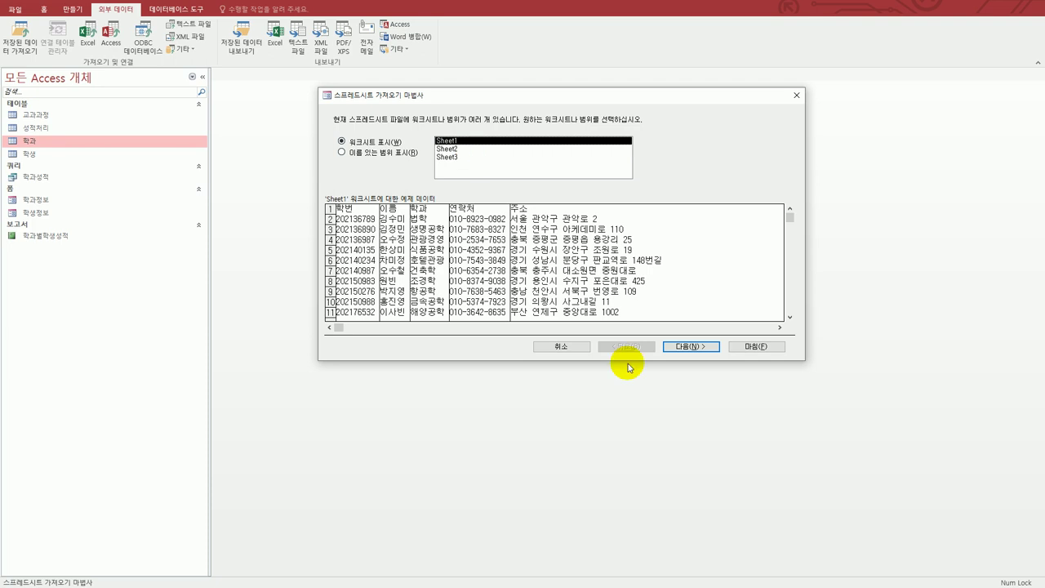
# - Use the first row as field names, skip the 학번 field, and choose no primary key
pyautogui.click(681, 347)
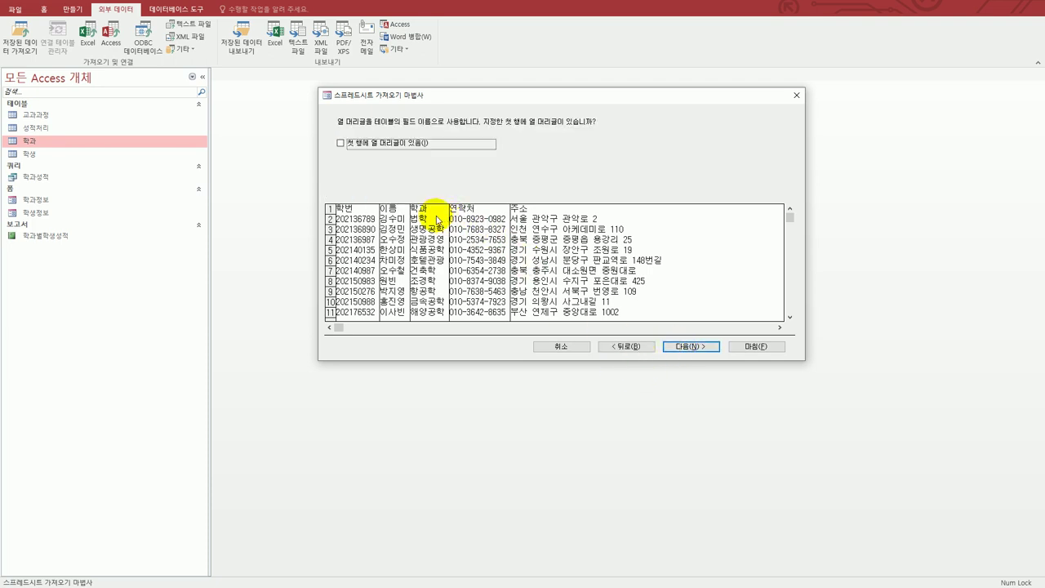
pyautogui.click(402, 148)
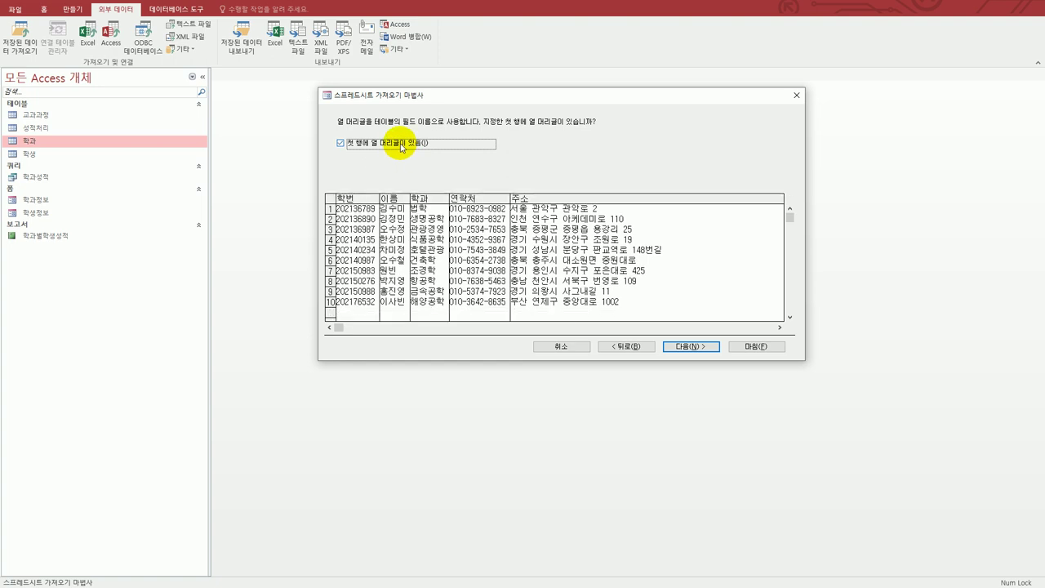
pyautogui.click(693, 347)
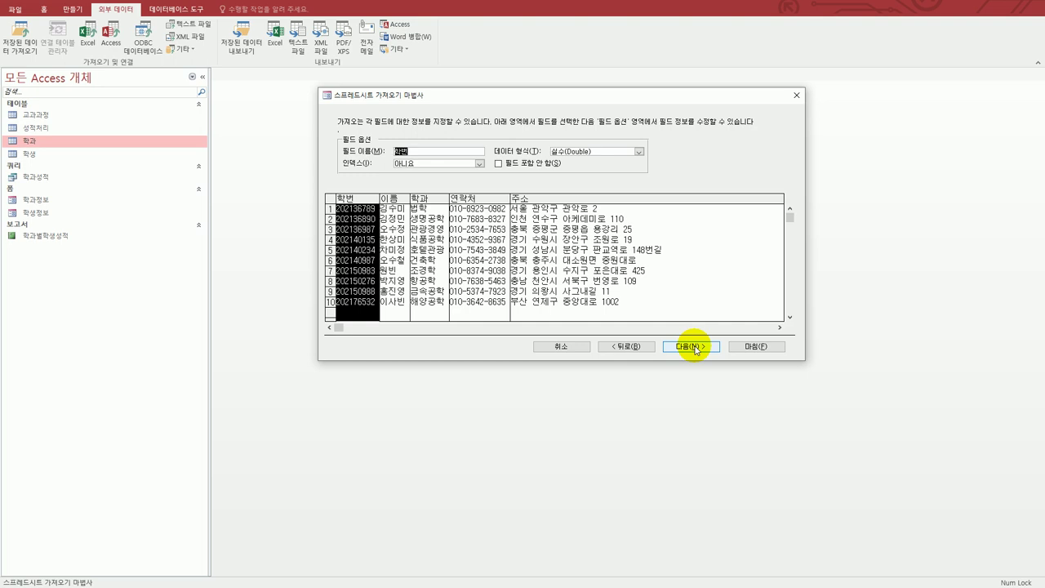
pyautogui.click(520, 164)
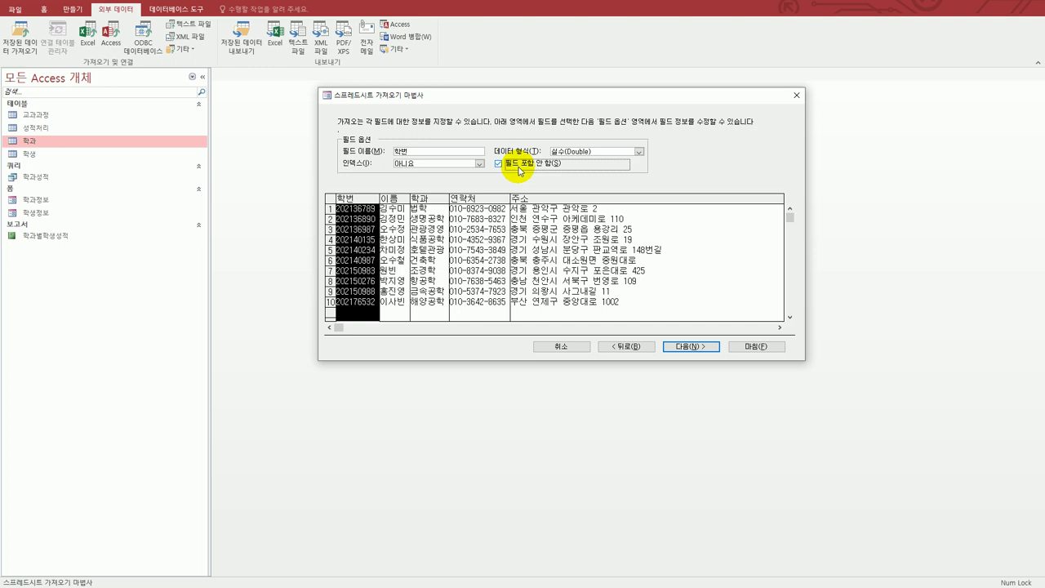
pyautogui.click(700, 348)
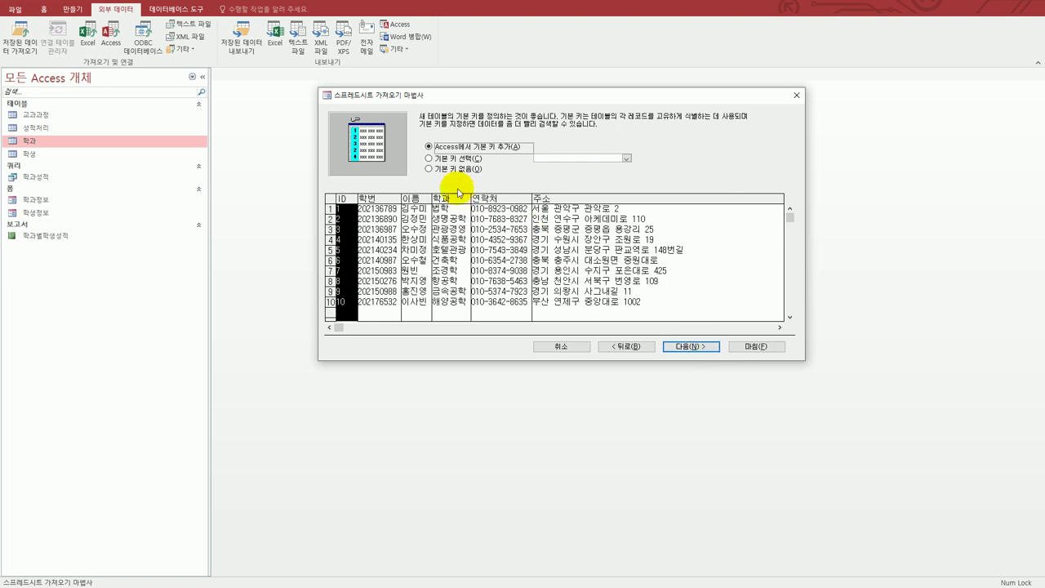
pyautogui.click(458, 169)
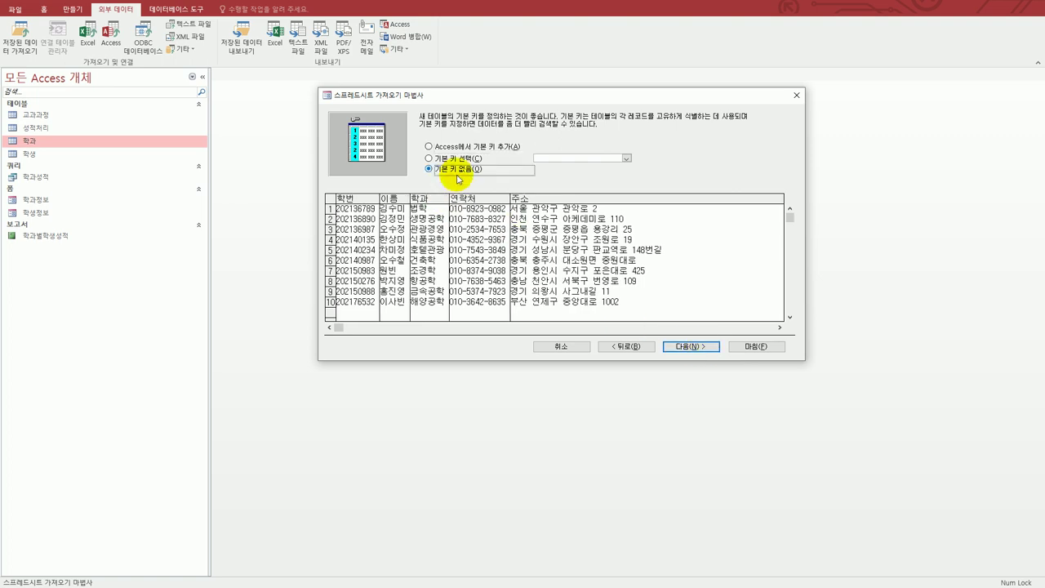
pyautogui.click(715, 347)
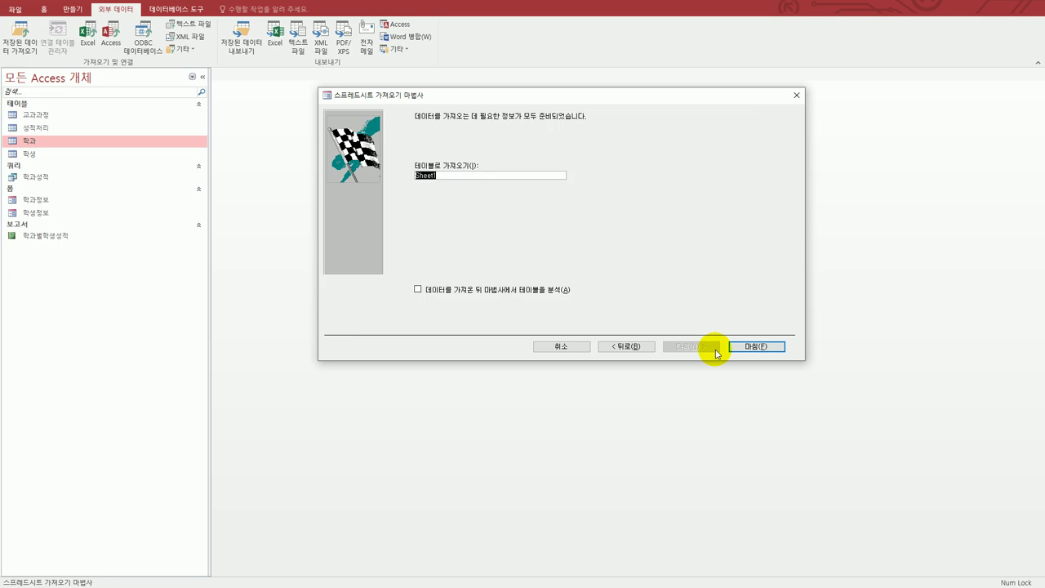
# - Name the new table 신입생현황, finish the import, and close without saving import steps
pyautogui.write('ㅅ')
pyautogui.write('입생현황')
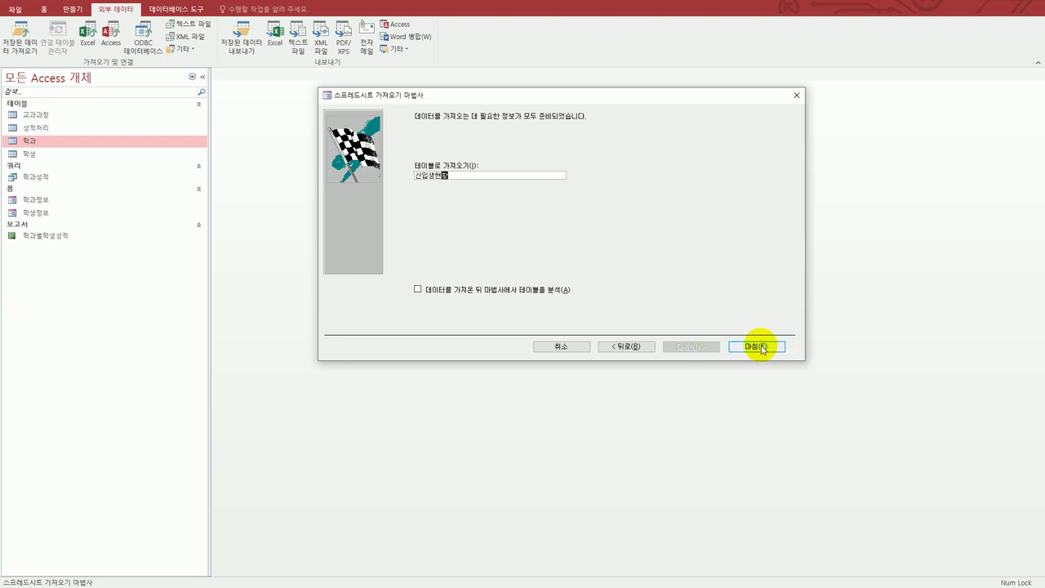
pyautogui.click(756, 347)
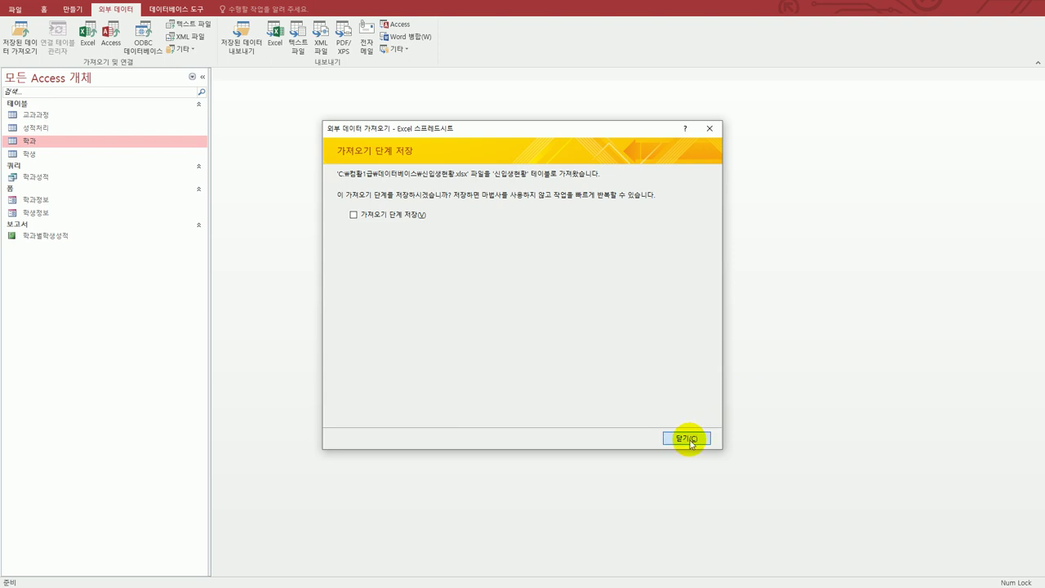
pyautogui.click(690, 439)
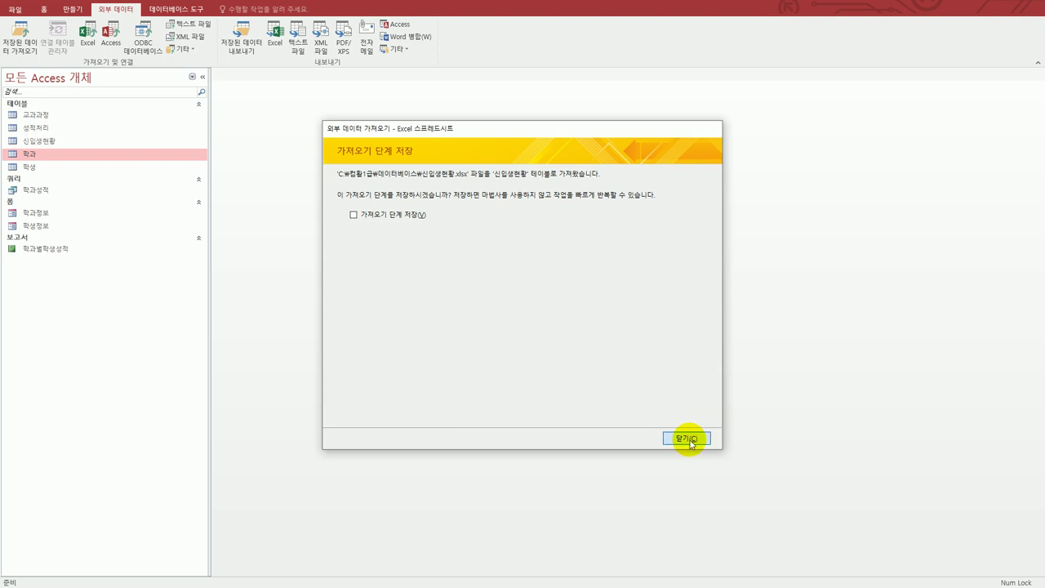
# - Open the 신입생현황 table, widen its 주소 column, and close it, saving the layout changes
pyautogui.click(119, 143)
pyautogui.doubleClick(118, 143)
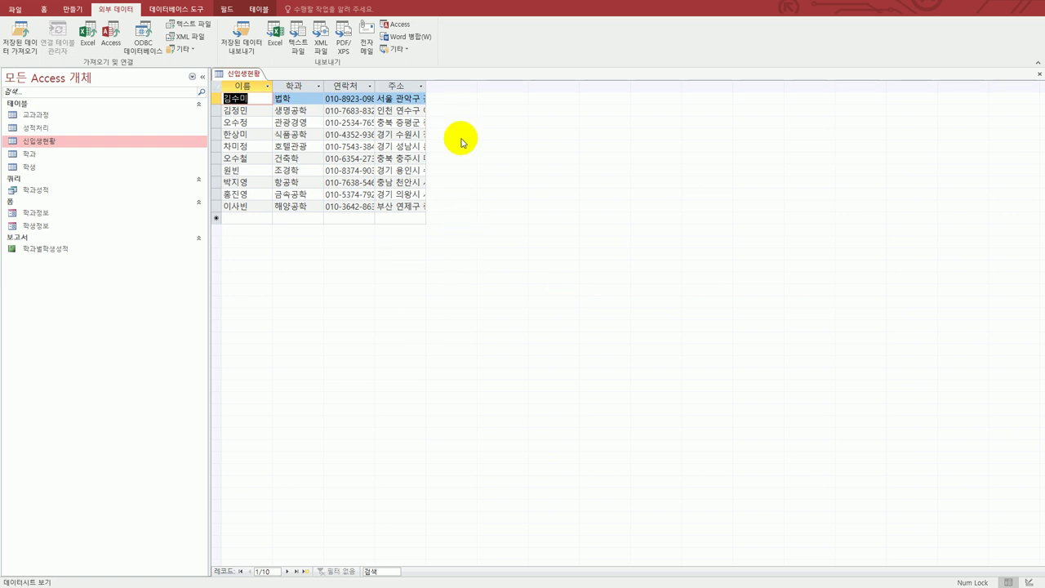
pyautogui.doubleClick(427, 84)
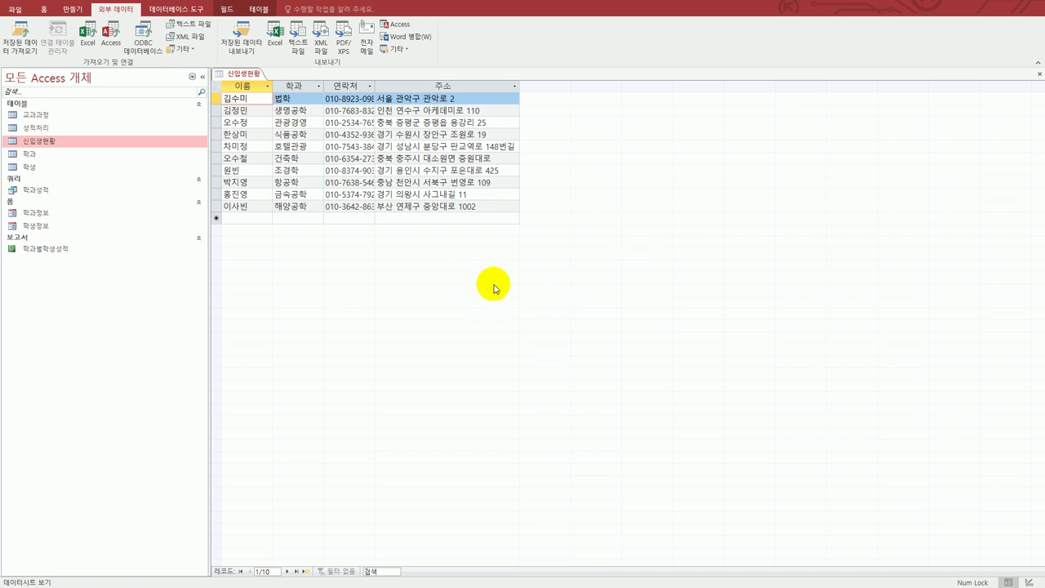
pyautogui.click(1039, 75)
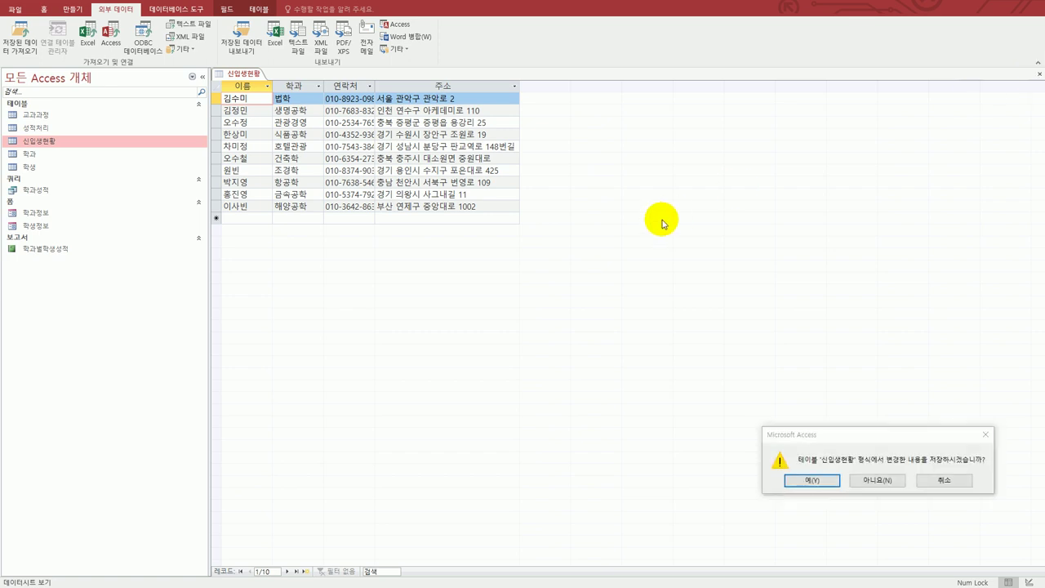
pyautogui.click(805, 482)
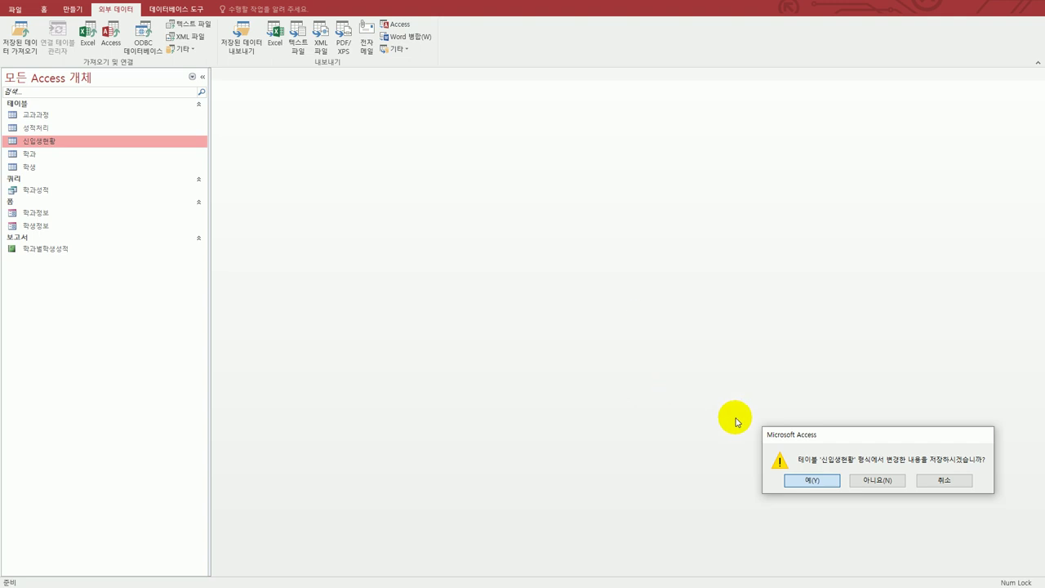
pyautogui.click(792, 479)
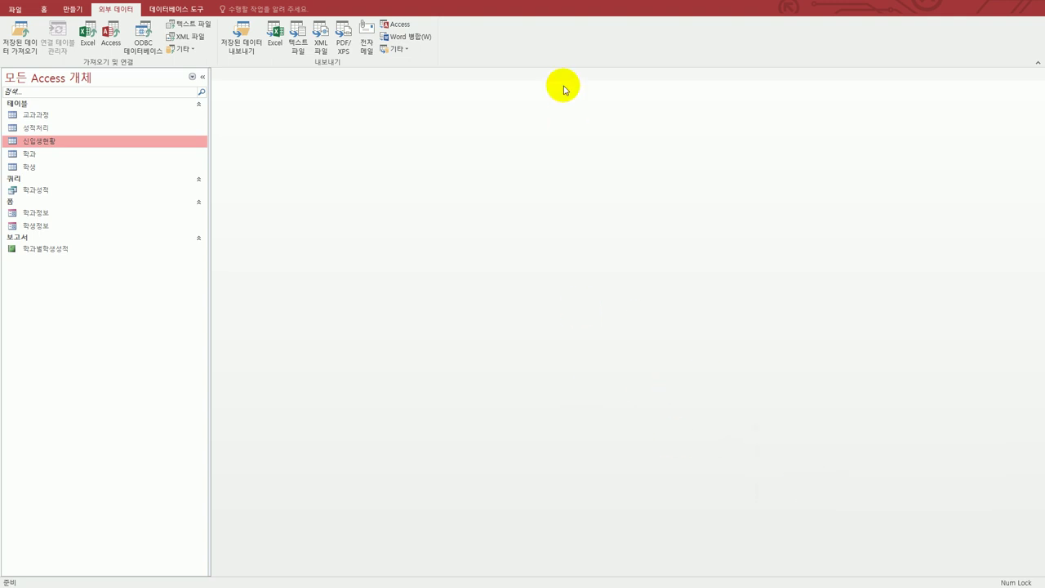
pyautogui.hotkey('alt', 'Tab')
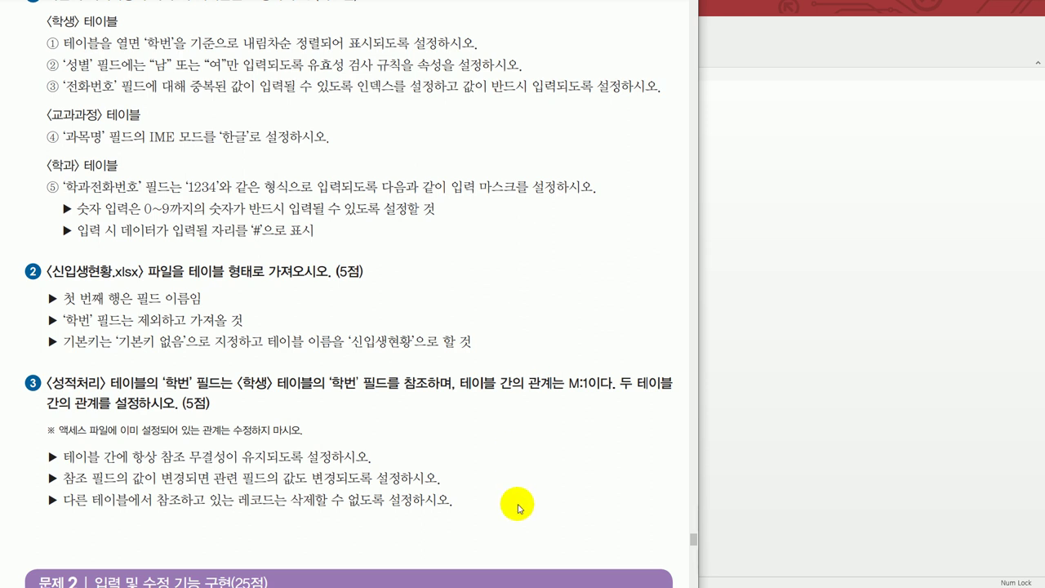
# - Open the Relationships window and add the 학생 table beside 성적처리
pyautogui.click(754, 347)
pyautogui.click(179, 10)
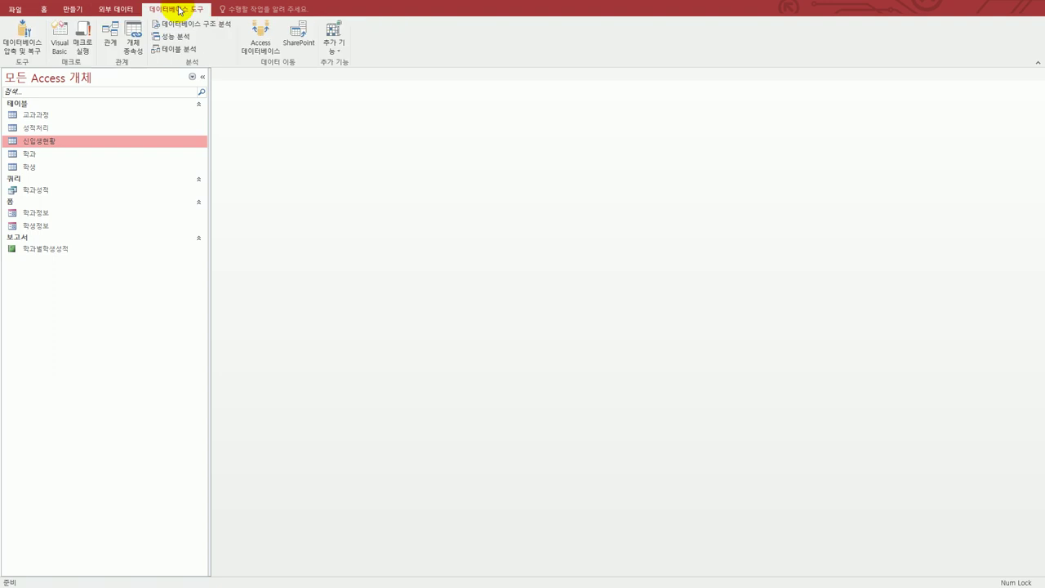
pyautogui.click(112, 35)
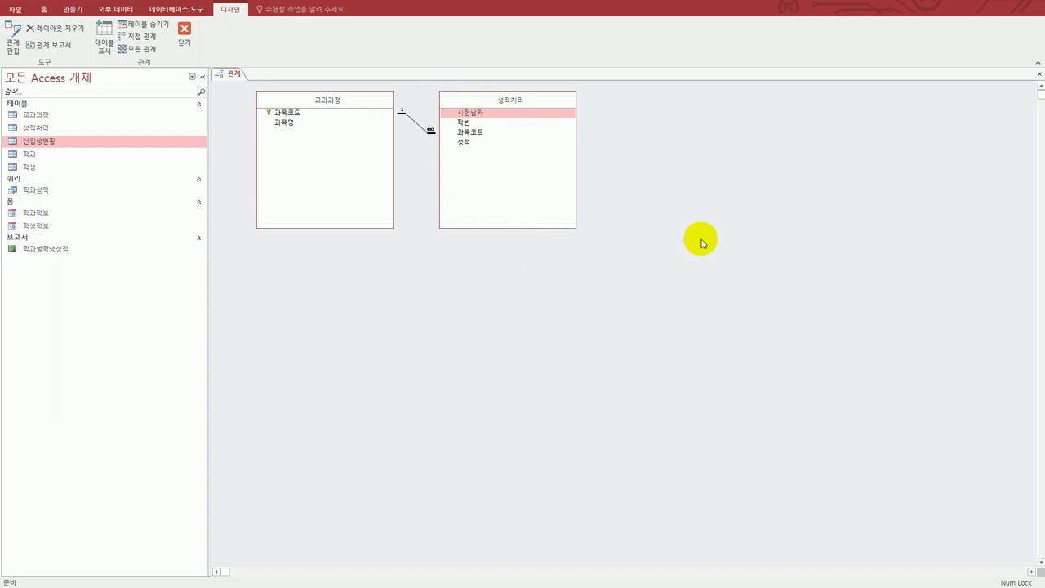
pyautogui.click(105, 41)
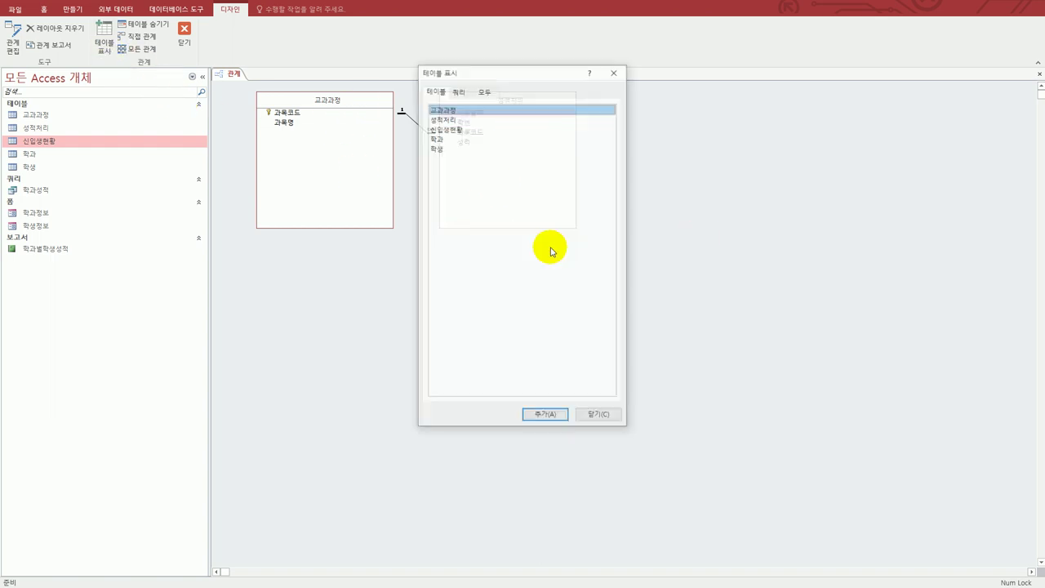
pyautogui.doubleClick(454, 149)
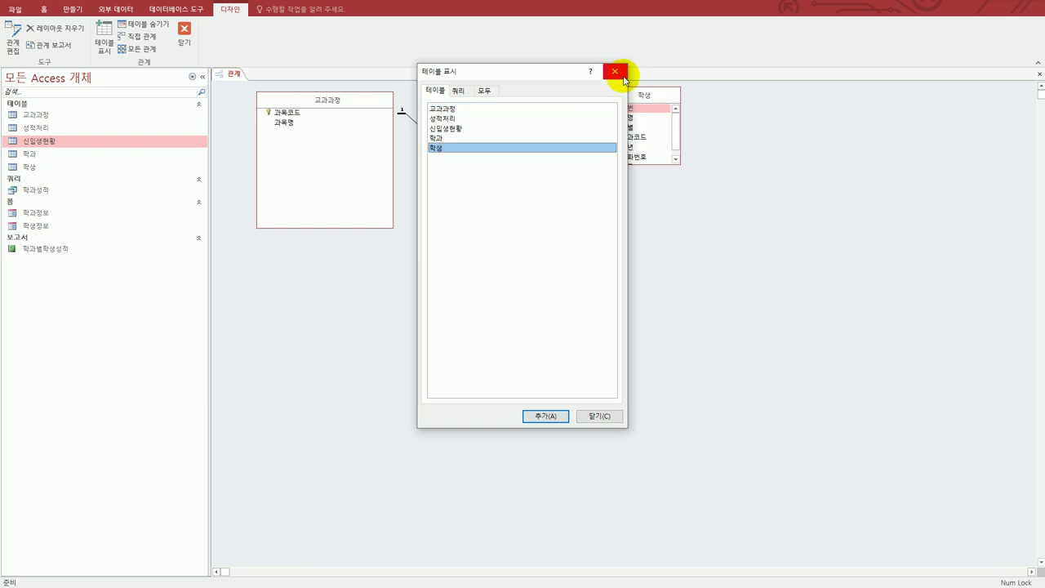
pyautogui.click(622, 75)
pyautogui.moveTo(647, 95); pyautogui.dragTo(685, 96)
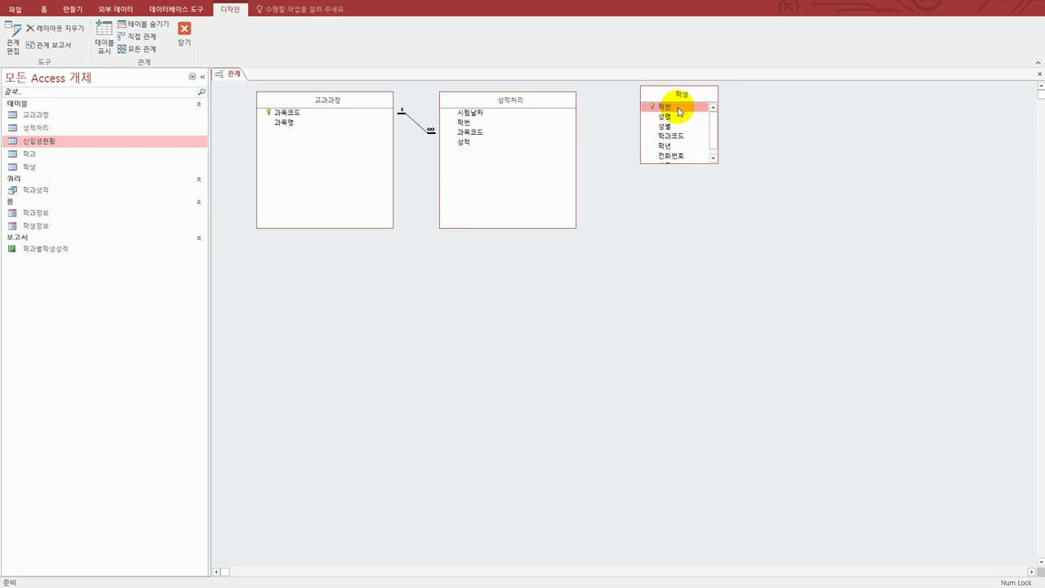
# - Link 학생.학번 to 성적처리.학번 with enforced integrity and cascade update, then save the layout
pyautogui.moveTo(679, 111); pyautogui.dragTo(662, 236)
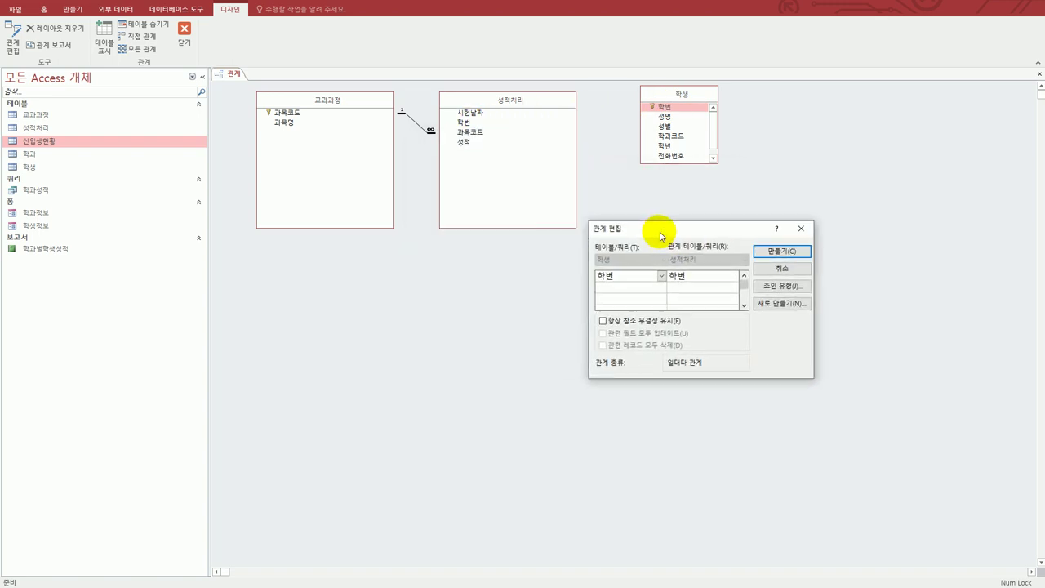
pyautogui.click(655, 329)
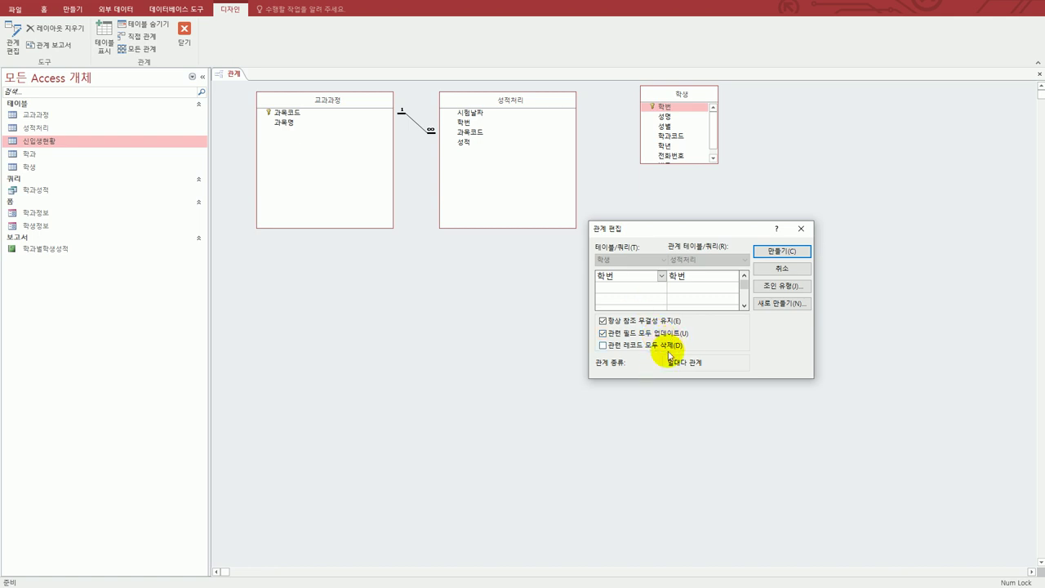
pyautogui.click(780, 252)
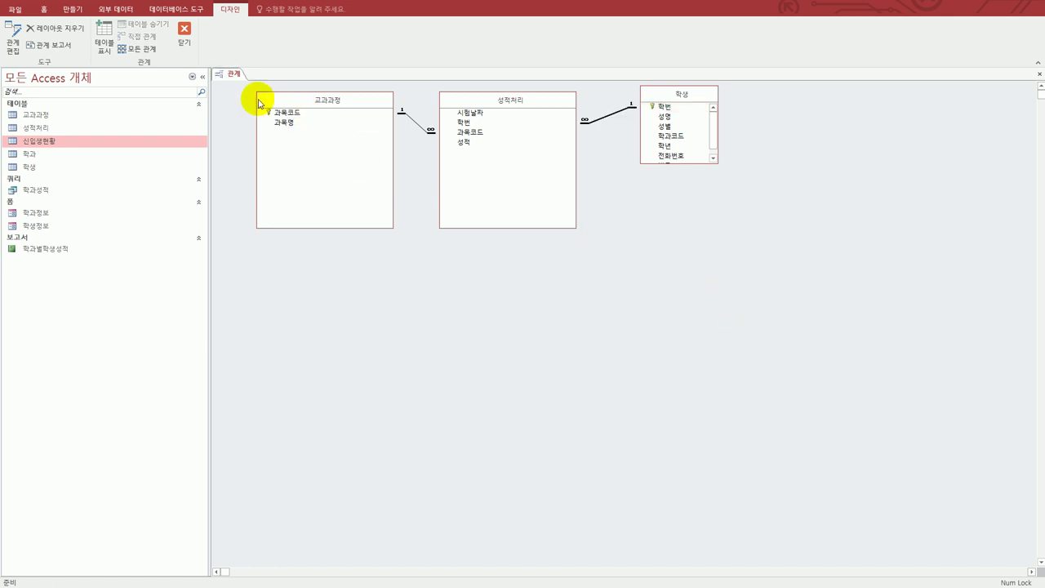
pyautogui.click(185, 36)
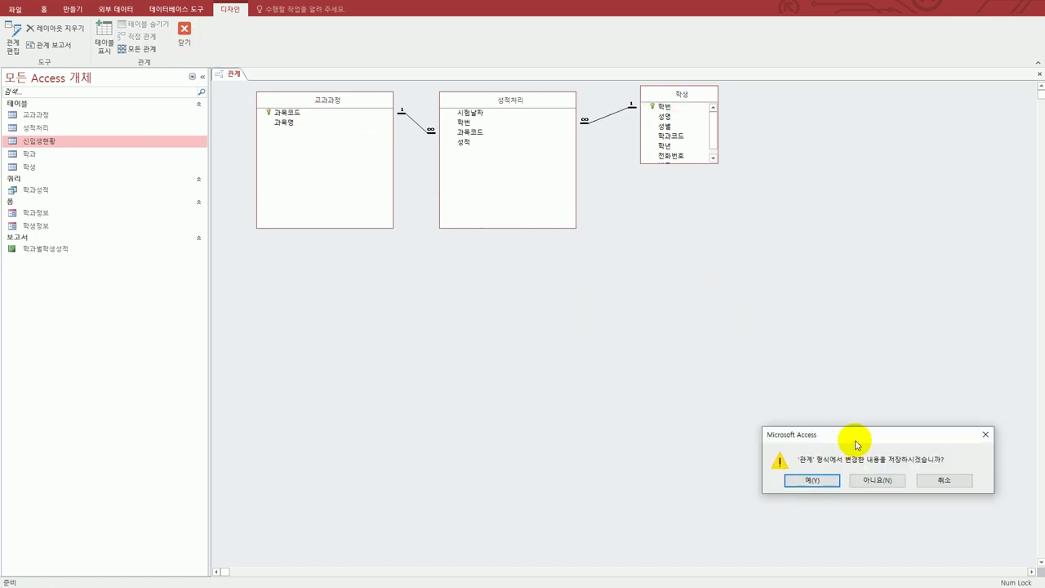
pyautogui.moveTo(858, 438); pyautogui.dragTo(725, 327)
pyautogui.click(695, 371)
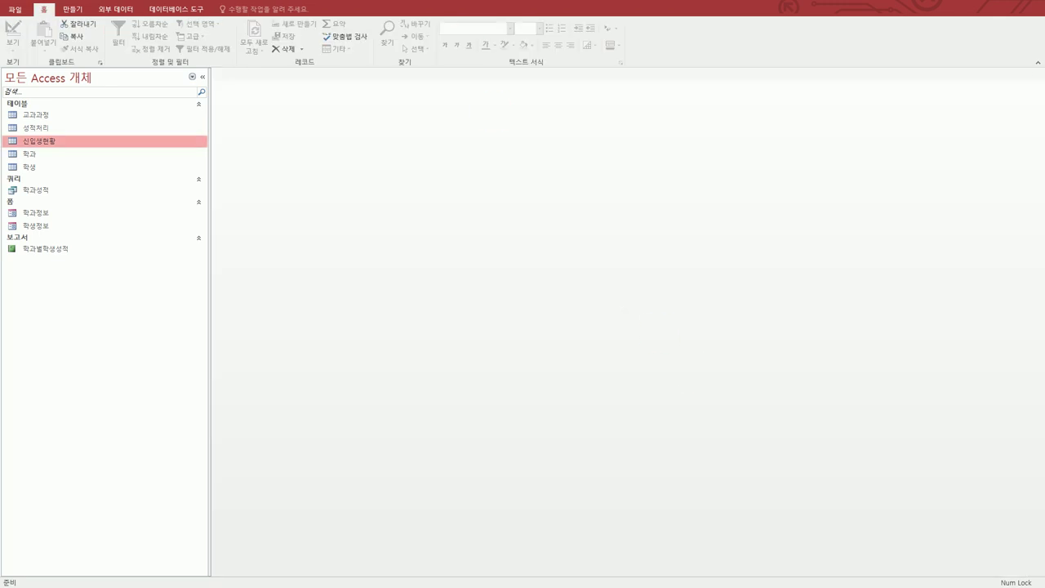
pyautogui.hotkey('alt', 'Tab')
# - Open 학과정보 in 디자인 보기 from its navigation-pane shortcut menu
pyautogui.scroll(-5, 539, 368)
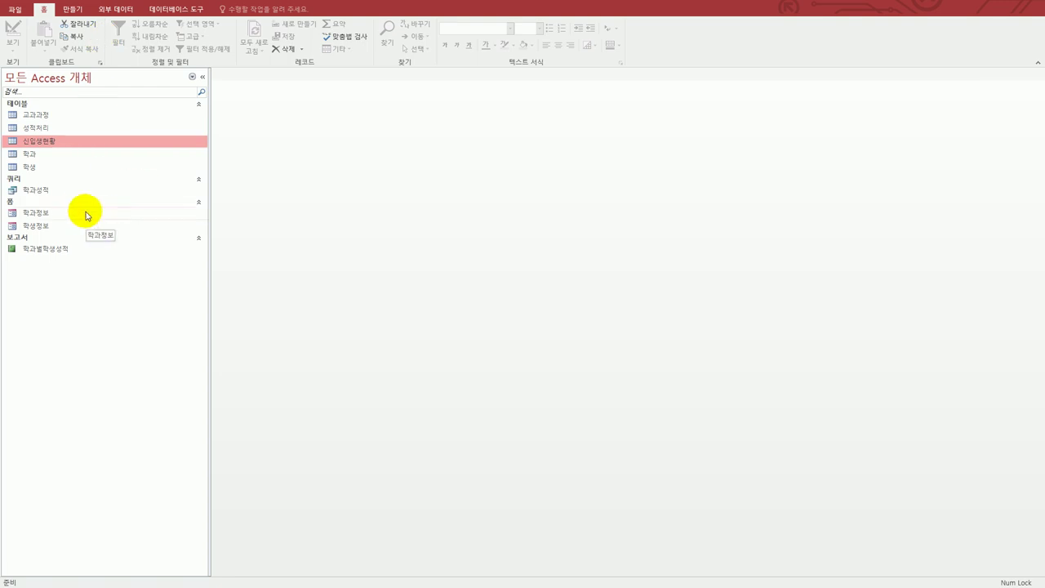
pyautogui.click(73, 214)
pyautogui.rightClick(73, 219)
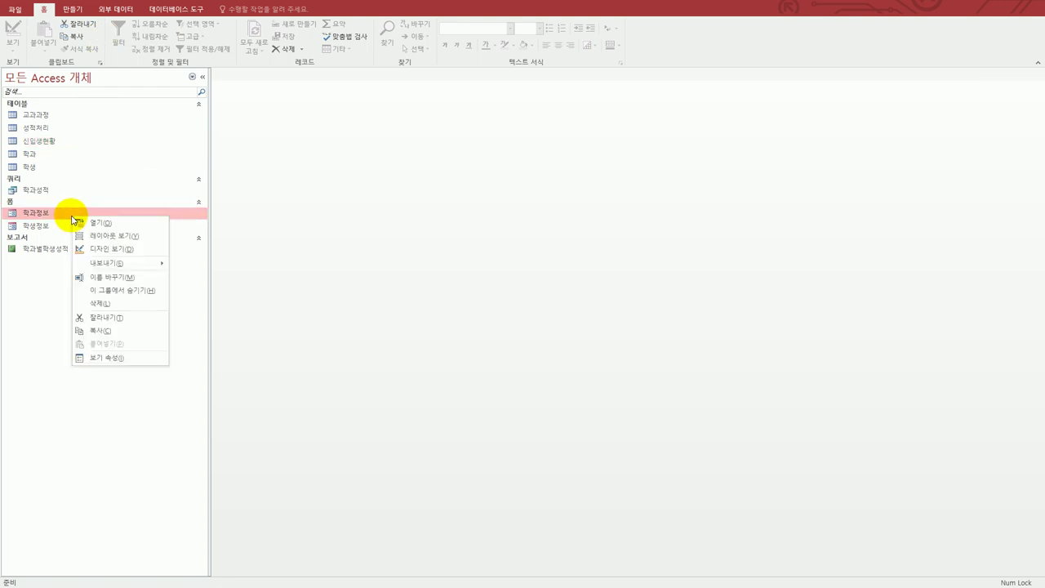
pyautogui.click(112, 247)
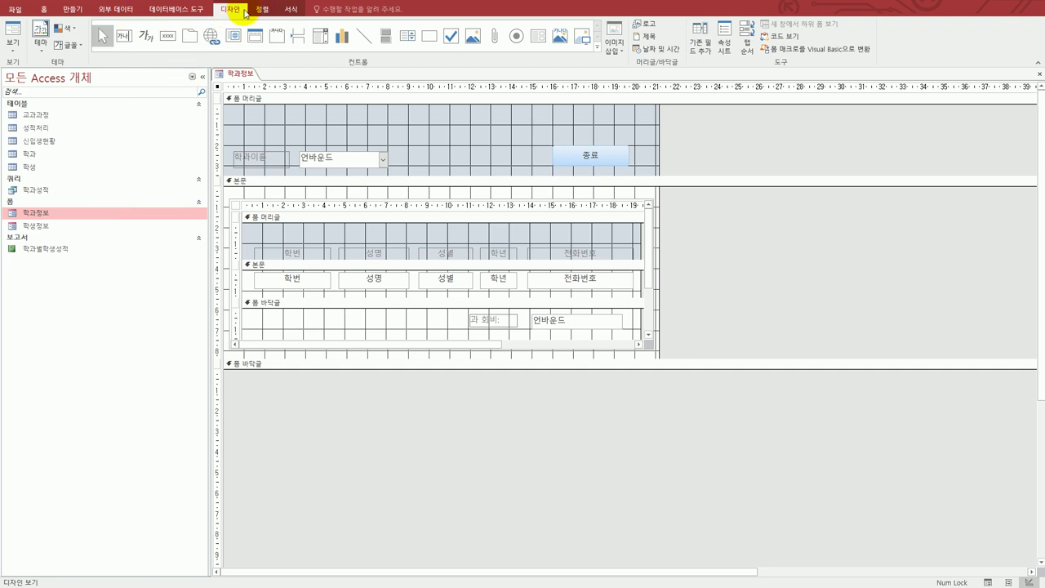
# - Draw a label reading 학과회원정보 in the form header and show its property sheet
pyautogui.click(147, 40)
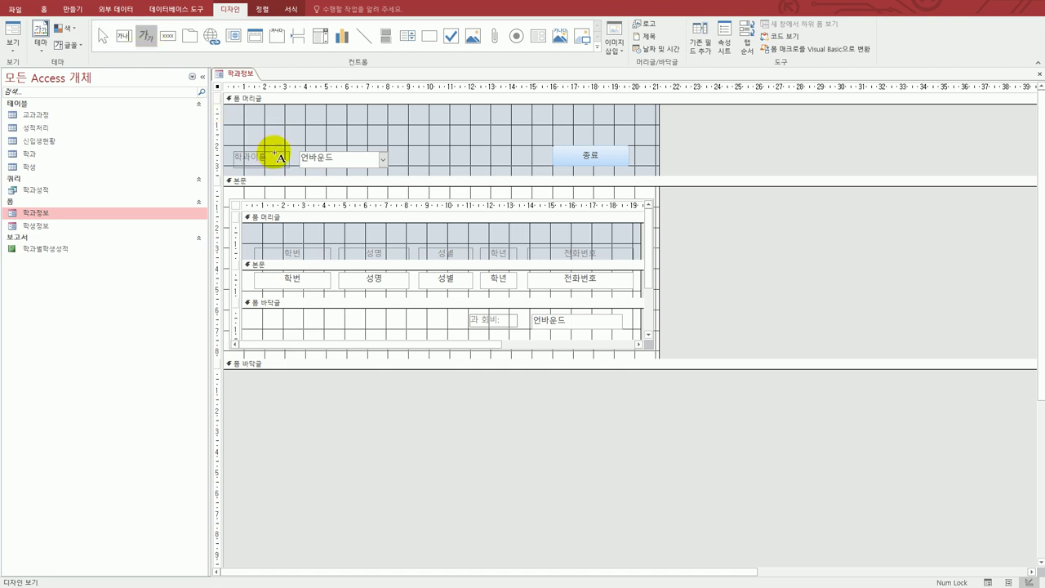
pyautogui.moveTo(251, 113); pyautogui.dragTo(360, 139)
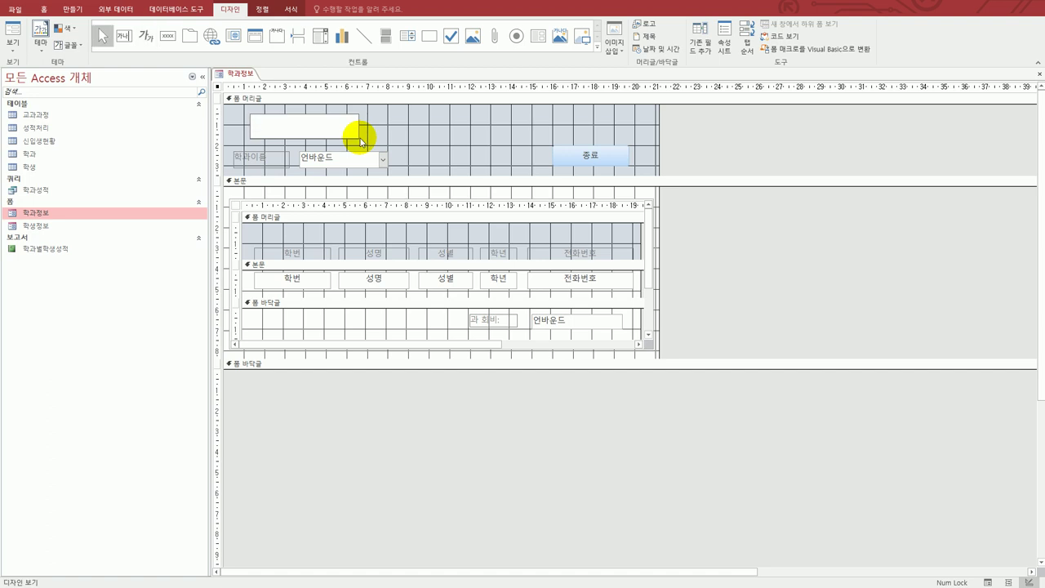
pyautogui.write('학고')
pyautogui.write('회원정보')
pyautogui.click(364, 137)
pyautogui.click(359, 135)
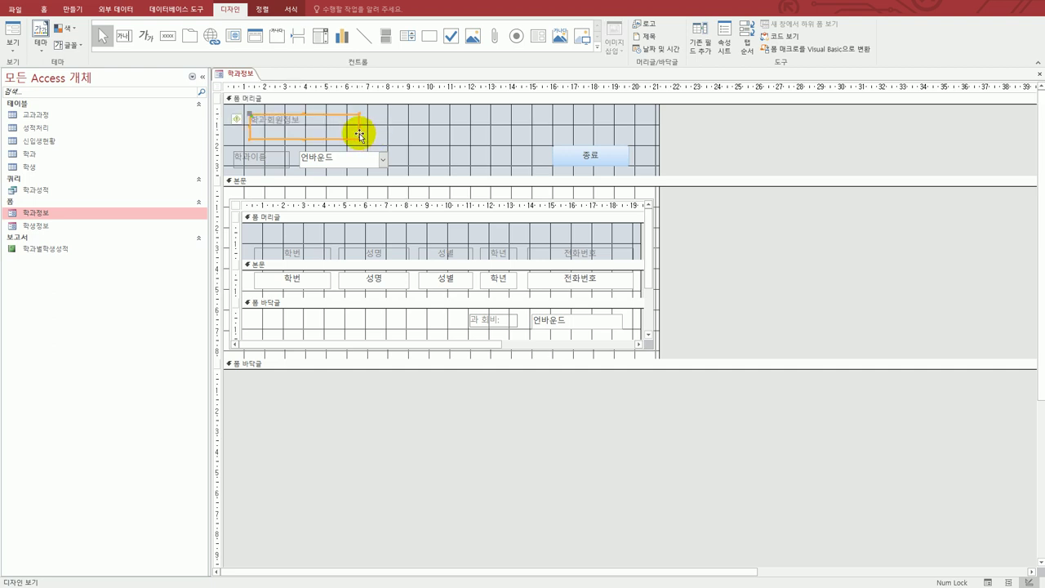
pyautogui.click(724, 38)
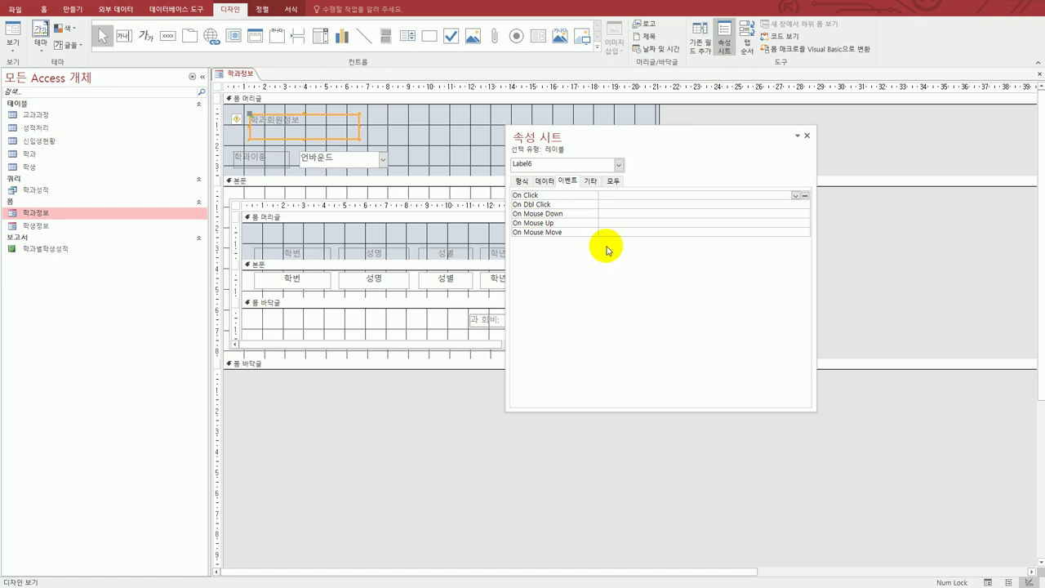
# - Rename the header label from Label6 to LBL제목
pyautogui.click(612, 180)
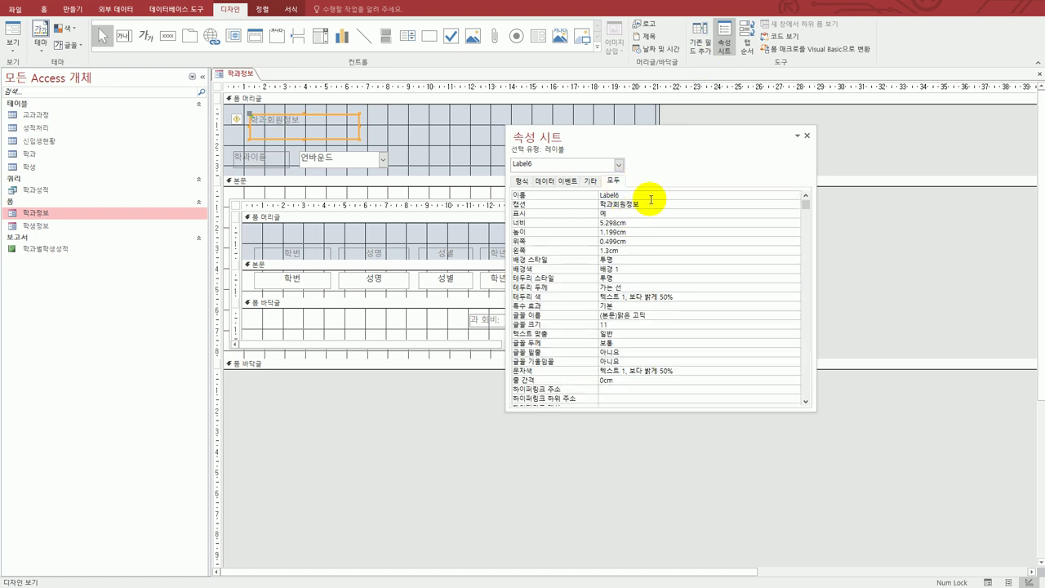
pyautogui.click(651, 196)
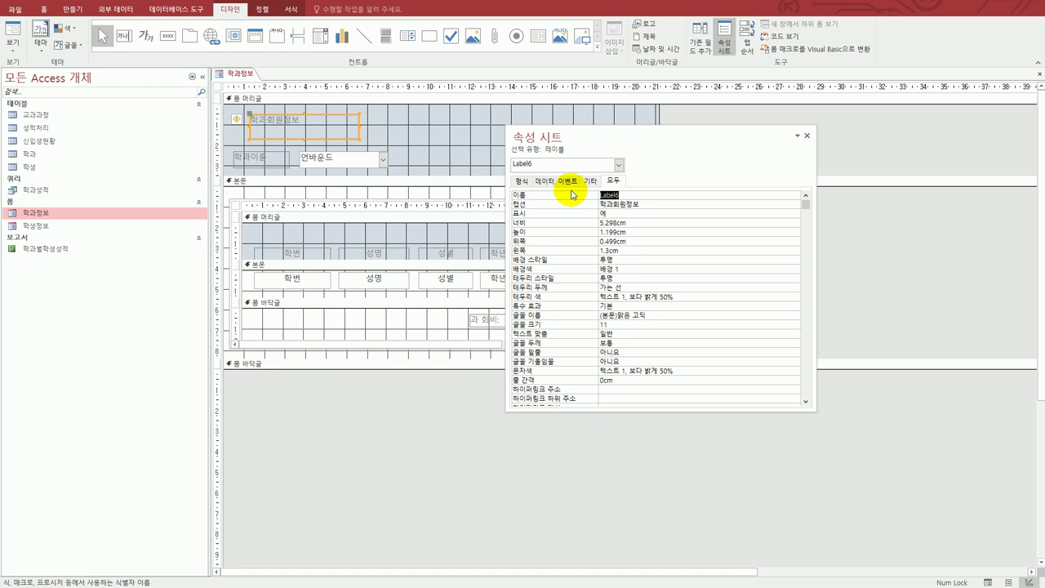
pyautogui.write('ㄴBLㅈㅔ')
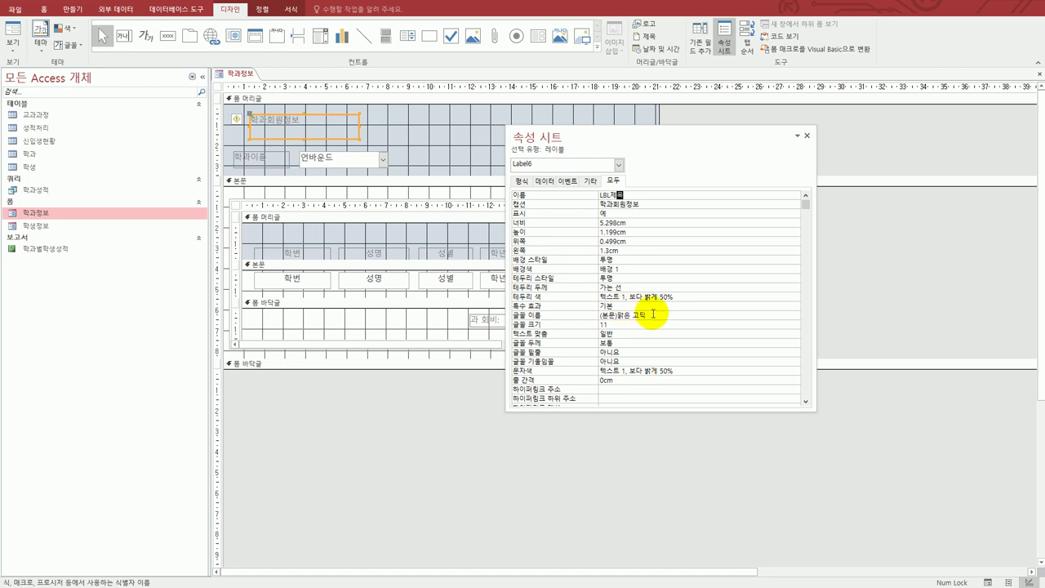
pyautogui.click(715, 316)
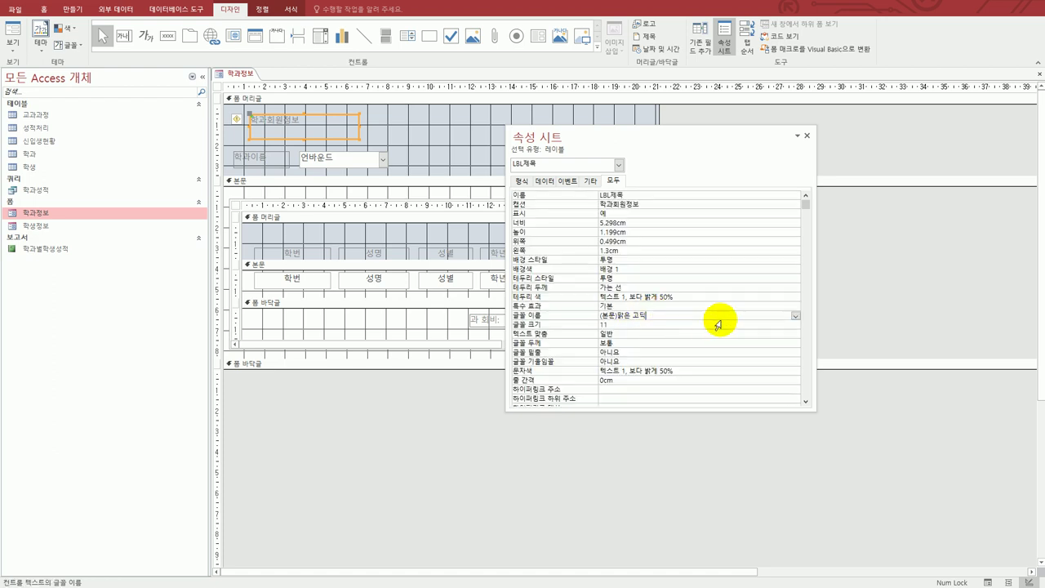
# - Set the LBL제목 label's font to 궁서체 at size 20
pyautogui.click(796, 316)
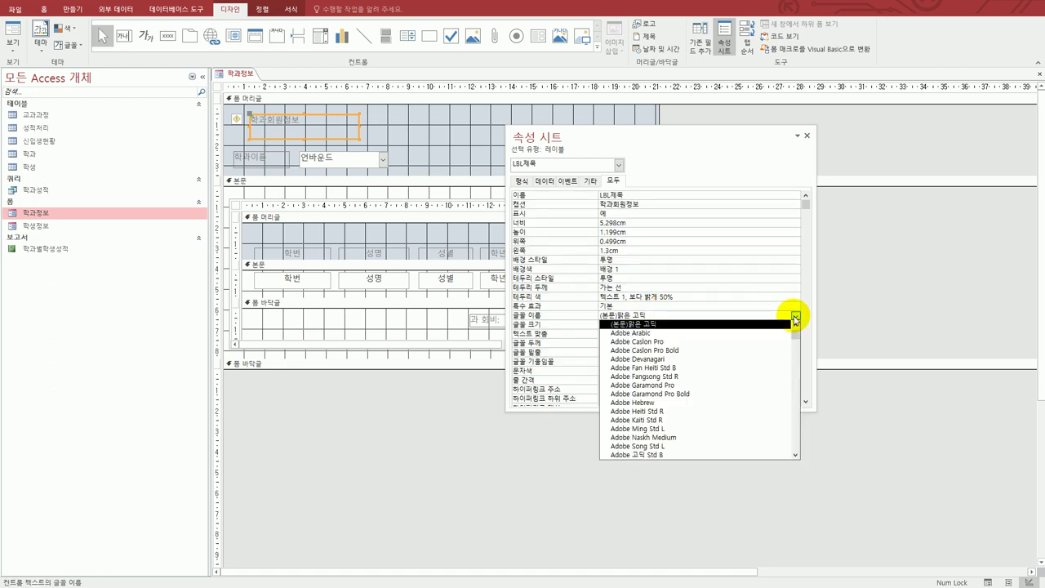
pyautogui.moveTo(795, 339); pyautogui.dragTo(797, 440)
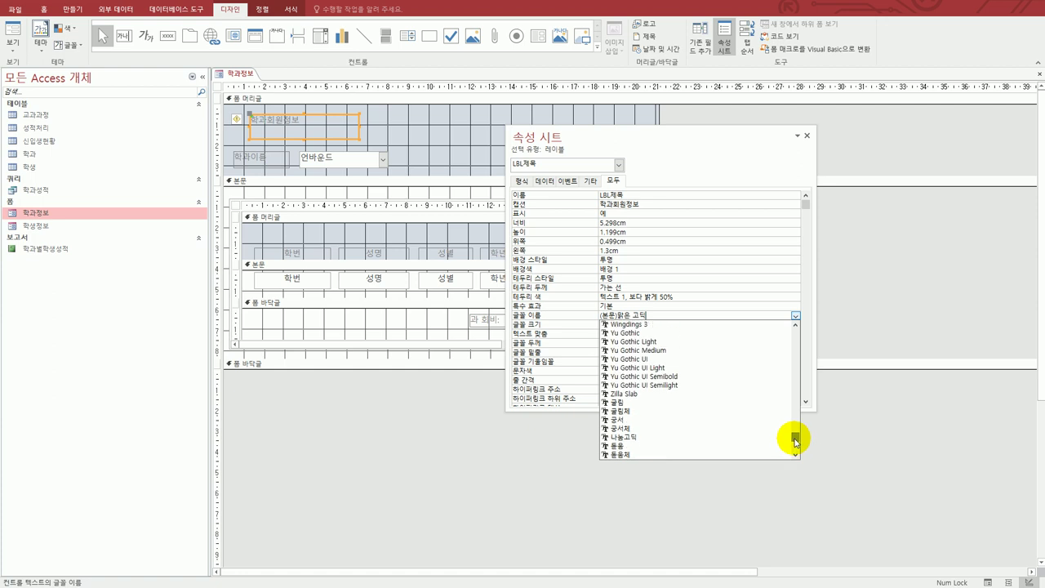
pyautogui.click(706, 428)
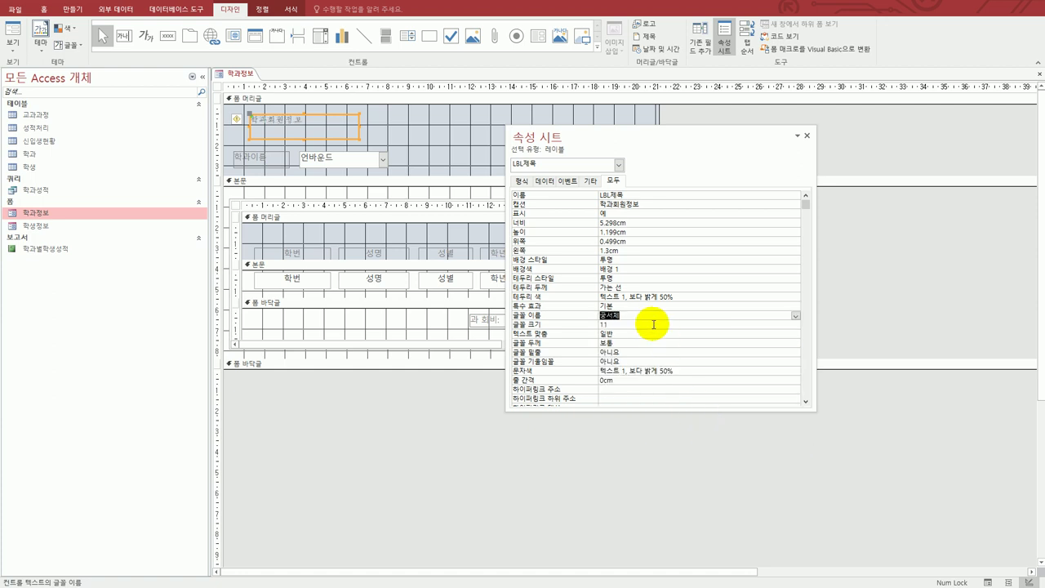
pyautogui.click(582, 324)
pyautogui.write('20')
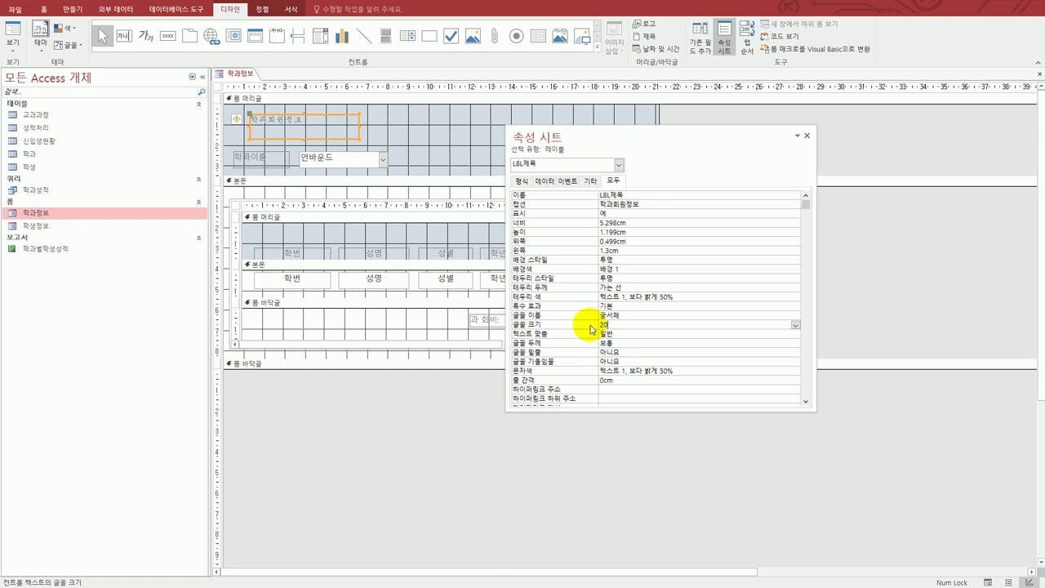
pyautogui.click(635, 342)
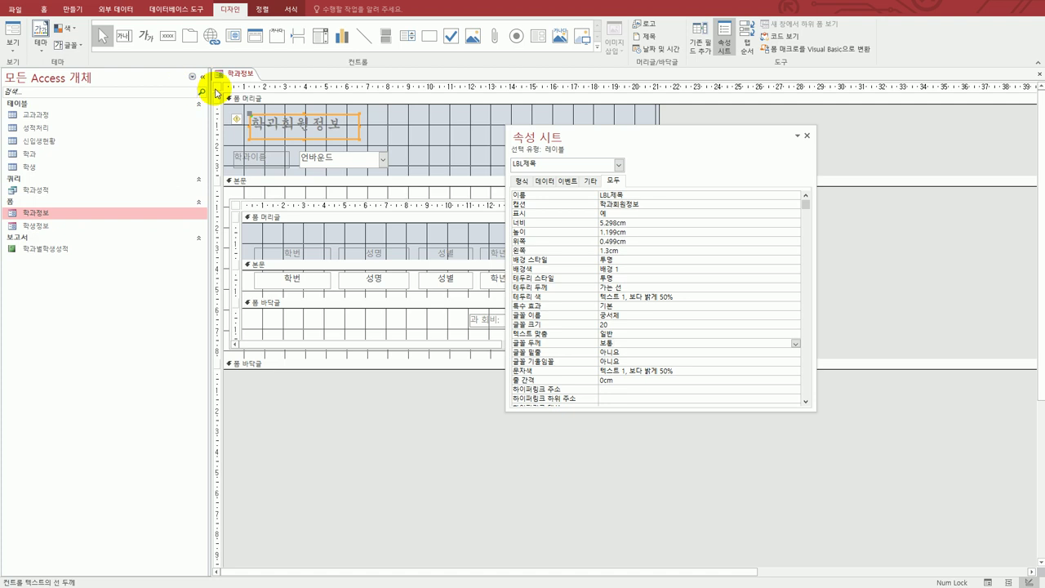
pyautogui.click(217, 88)
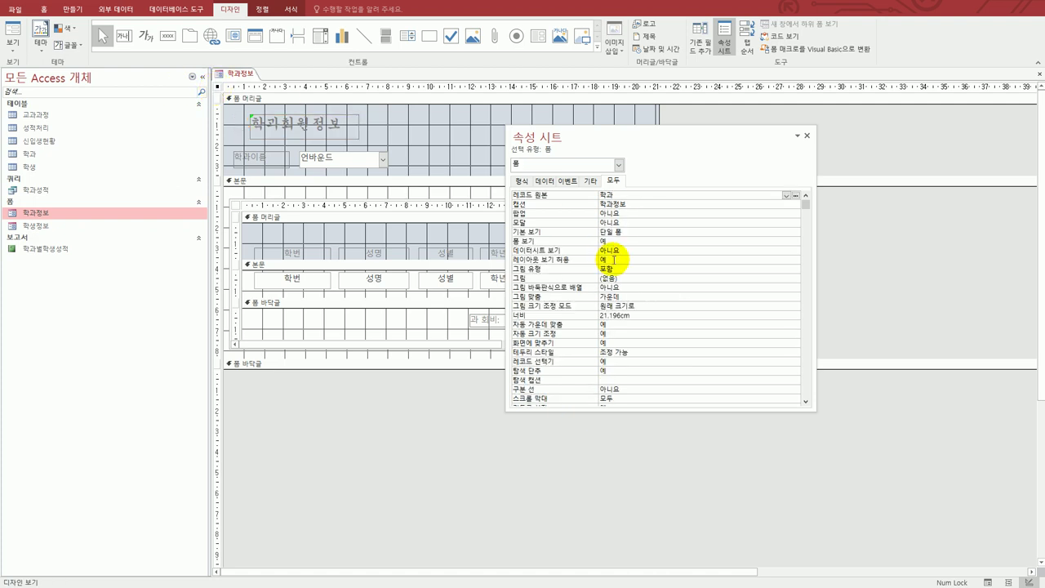
# - Set the form's 추가 가능 and 탐색 단추 properties both to 아니요
pyautogui.click(543, 180)
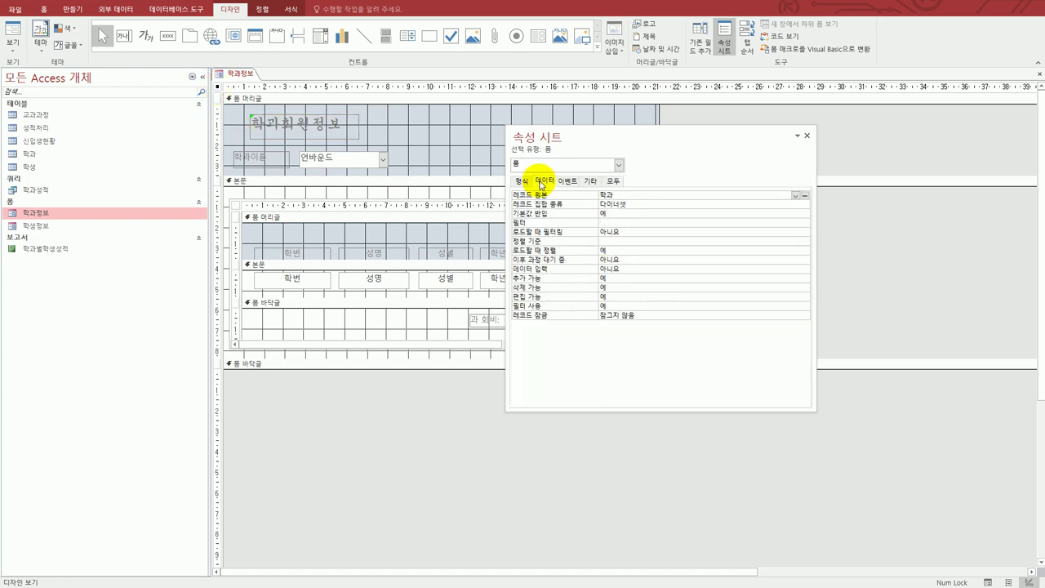
pyautogui.doubleClick(611, 279)
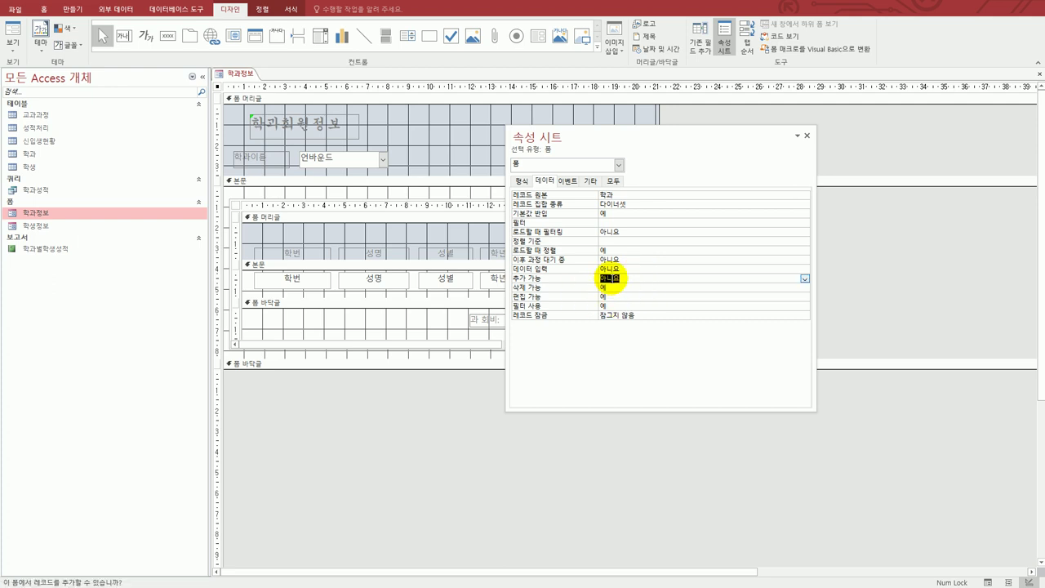
pyautogui.click(521, 183)
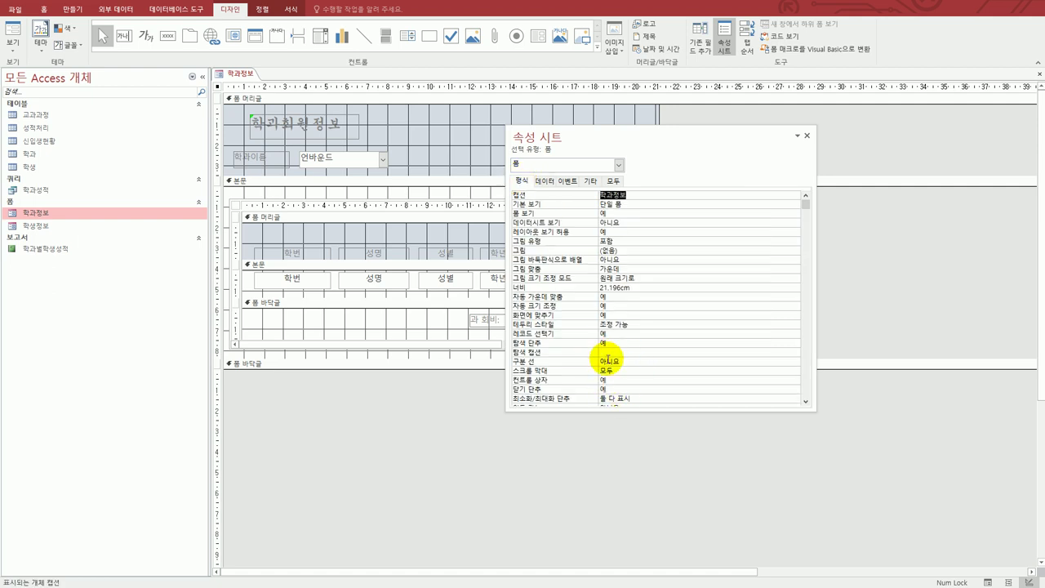
pyautogui.doubleClick(612, 343)
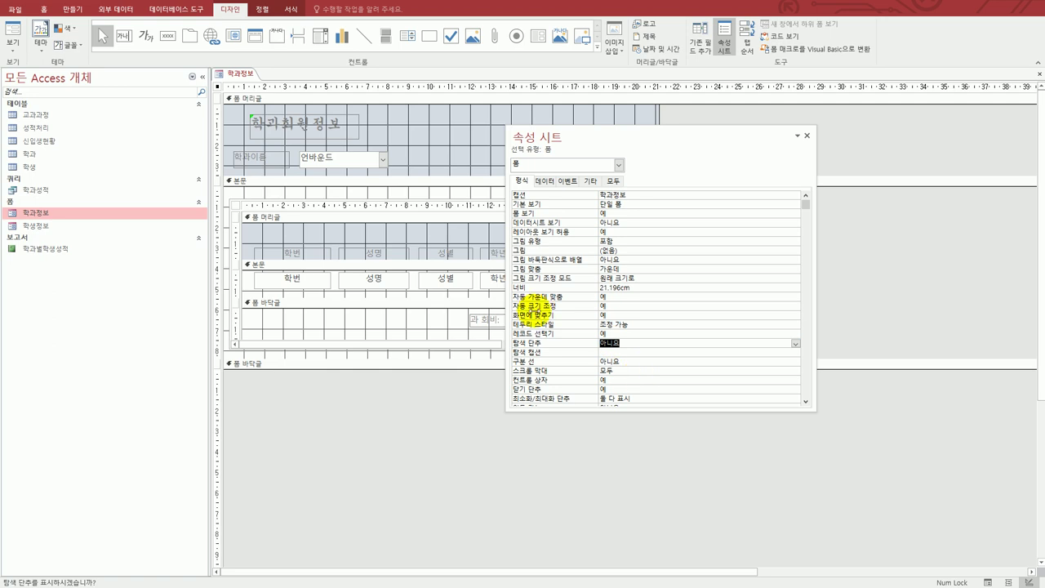
pyautogui.click(338, 158)
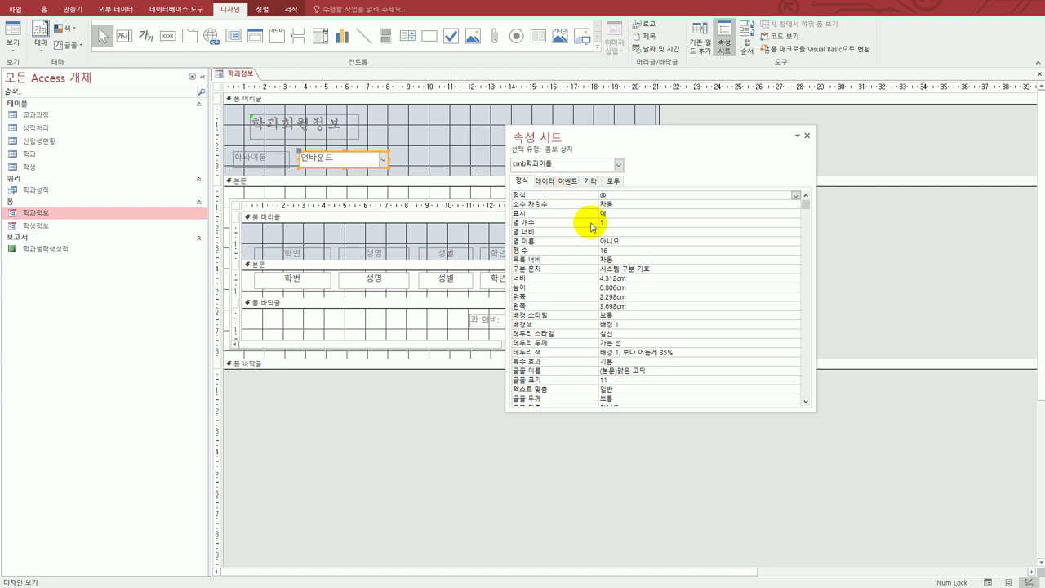
# - Set the cmb학과이름 combo box's 컨트롤 원본 to the 학과이름 field
pyautogui.click(546, 182)
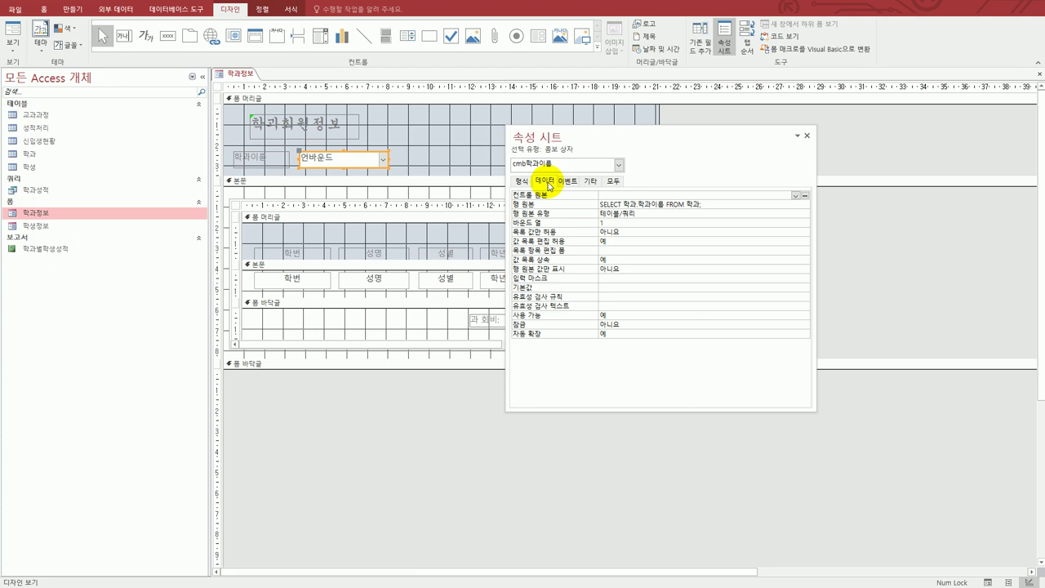
pyautogui.click(794, 196)
pyautogui.click(778, 212)
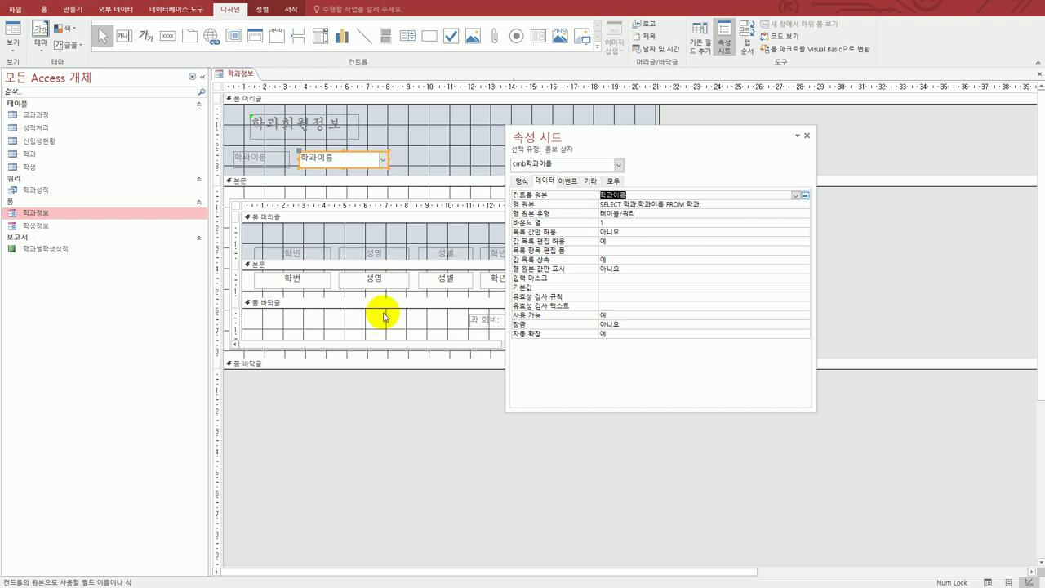
pyautogui.click(235, 284)
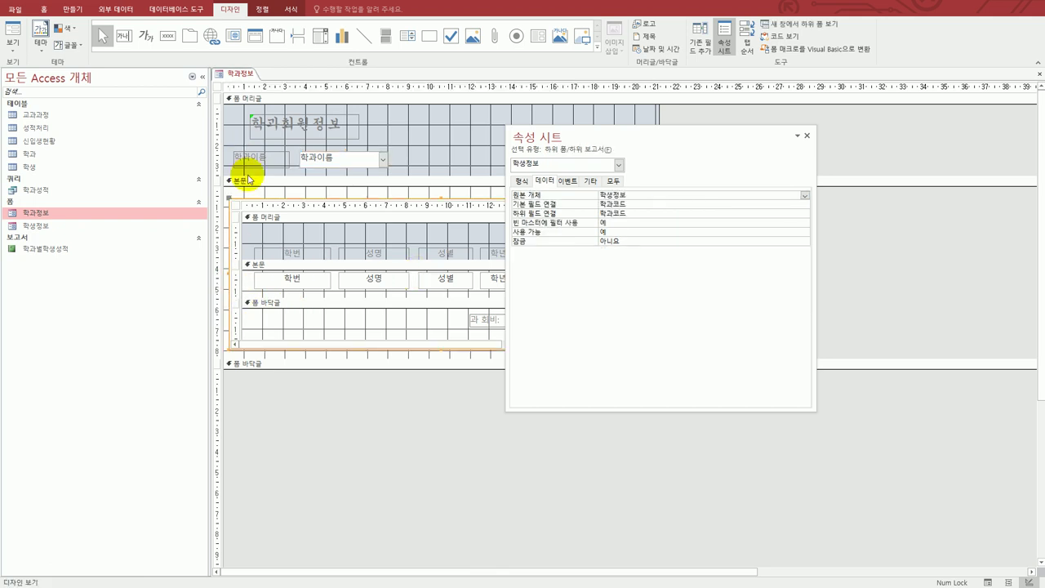
# - Give the subform's 학번, 성명, 성별, 학년 and 전화번호 boxes the 볼록 special effect
pyautogui.moveTo(613, 133); pyautogui.dragTo(844, 201)
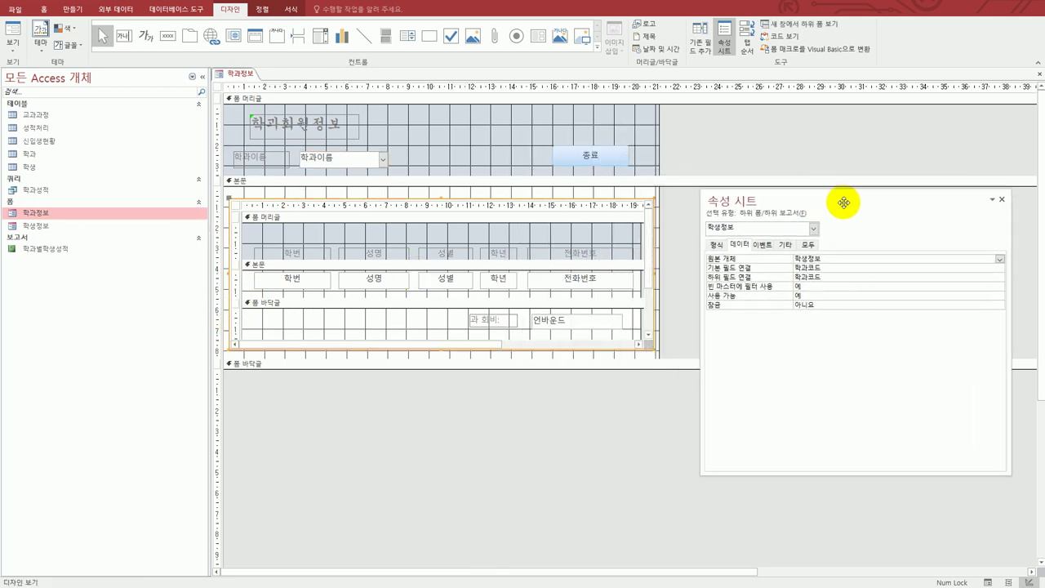
pyautogui.click(234, 281)
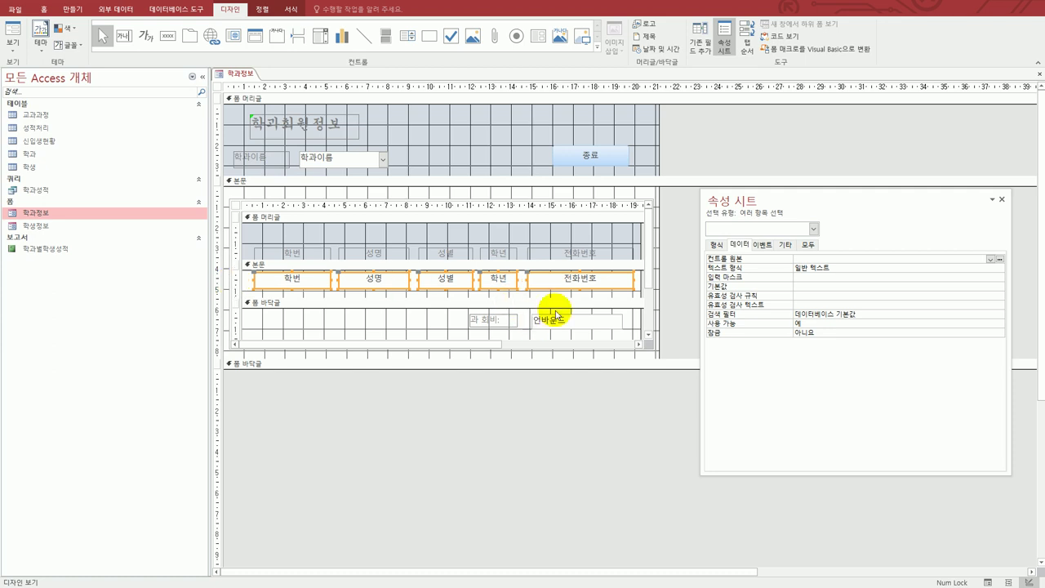
pyautogui.click(717, 245)
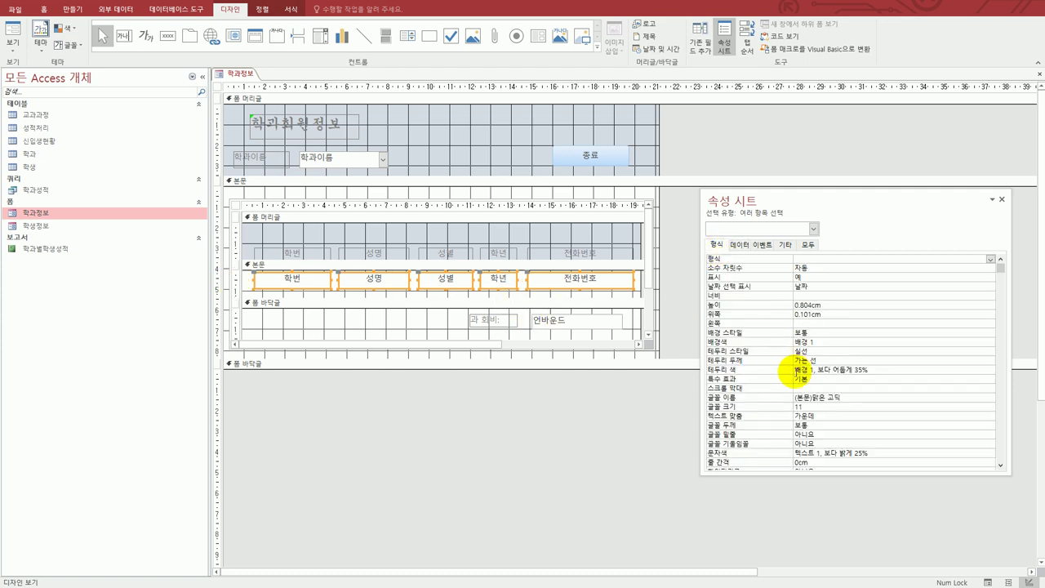
pyautogui.click(834, 380)
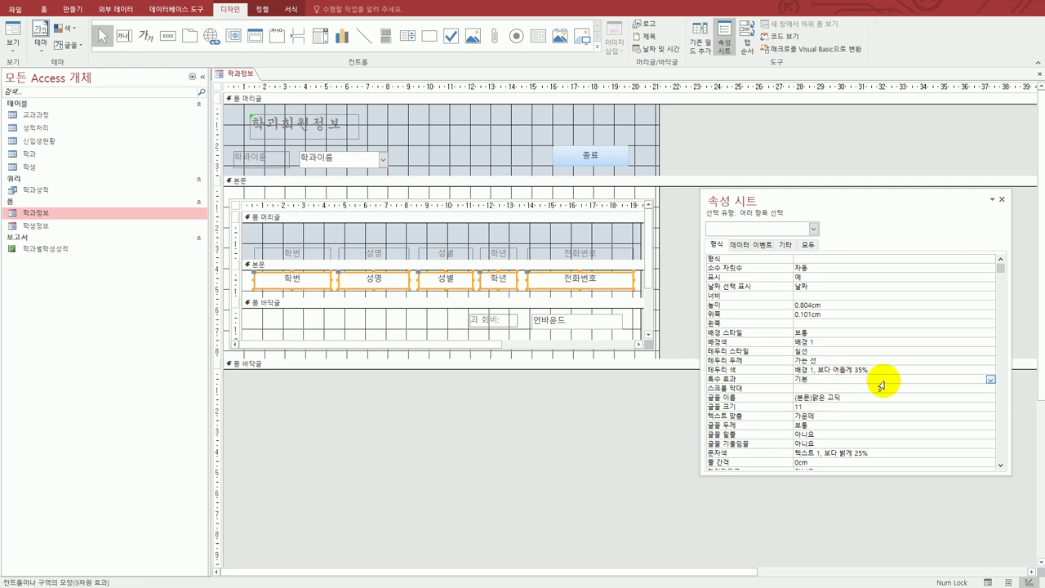
pyautogui.click(990, 379)
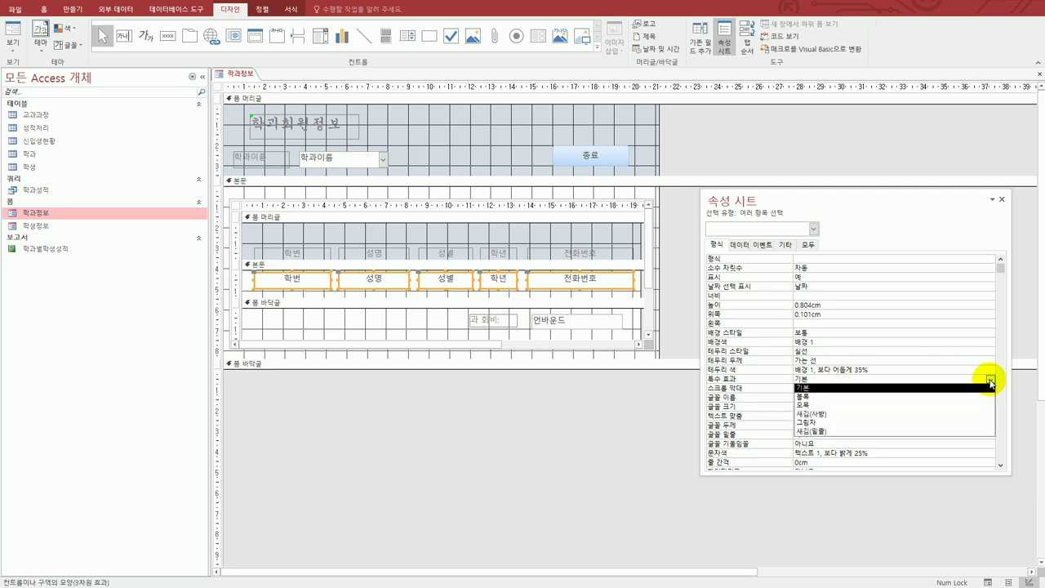
pyautogui.click(979, 397)
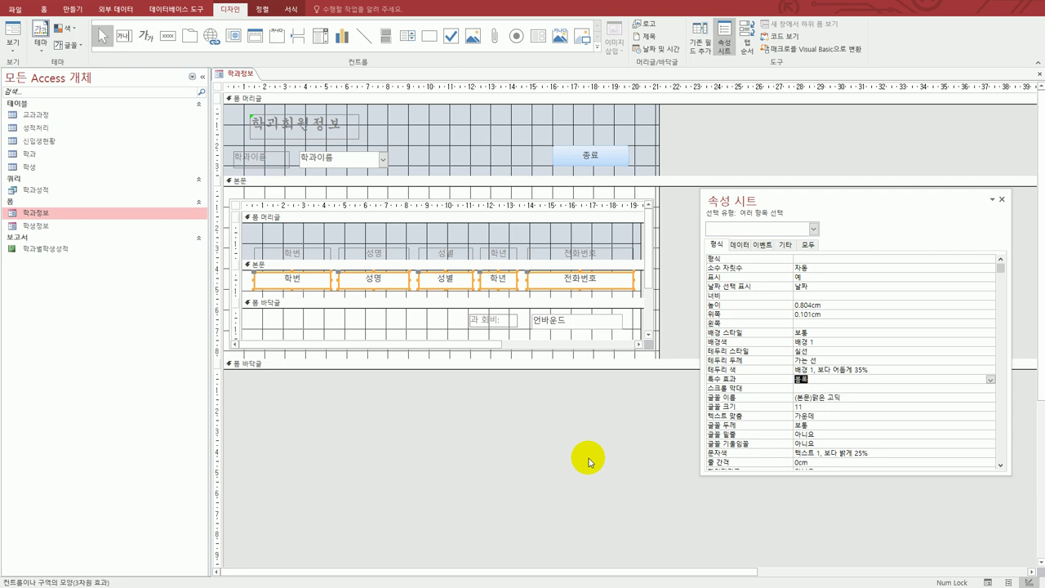
pyautogui.click(553, 323)
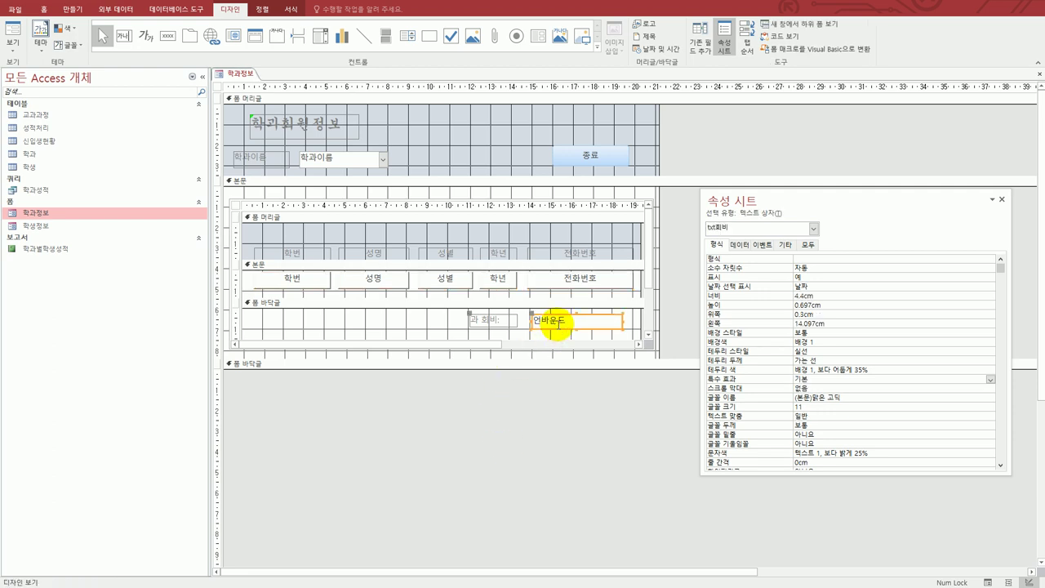
# - Enter =count(*)*15000 as the txt회비 text box's control source
pyautogui.click(738, 244)
pyautogui.click(819, 259)
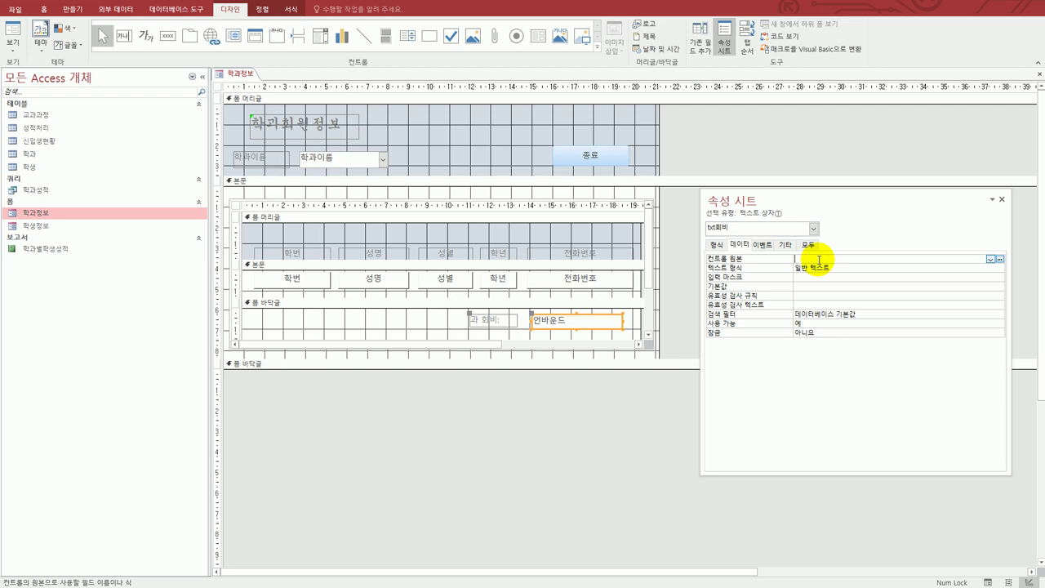
pyautogui.write('=count')
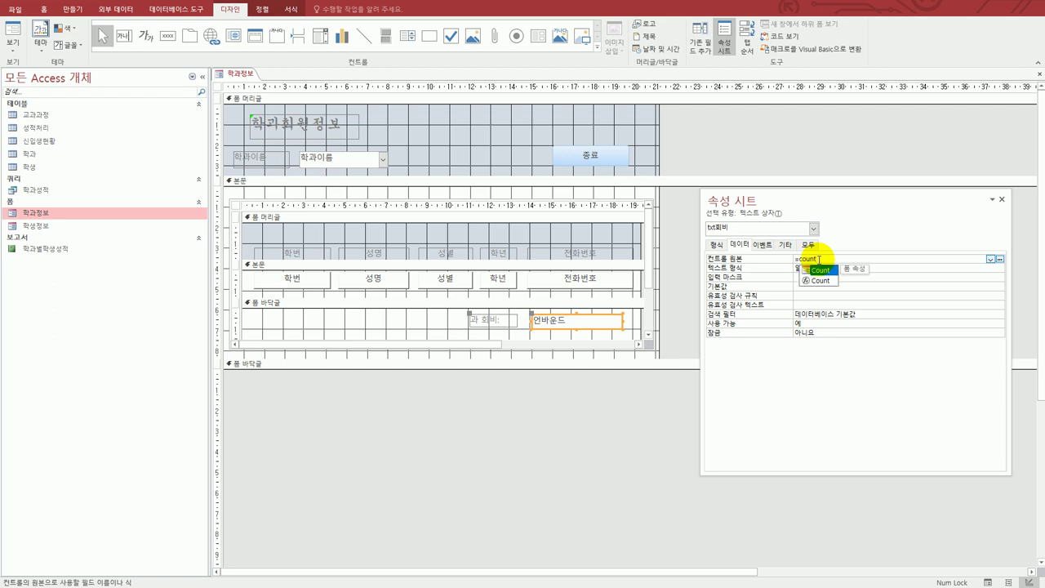
pyautogui.write('(*)')
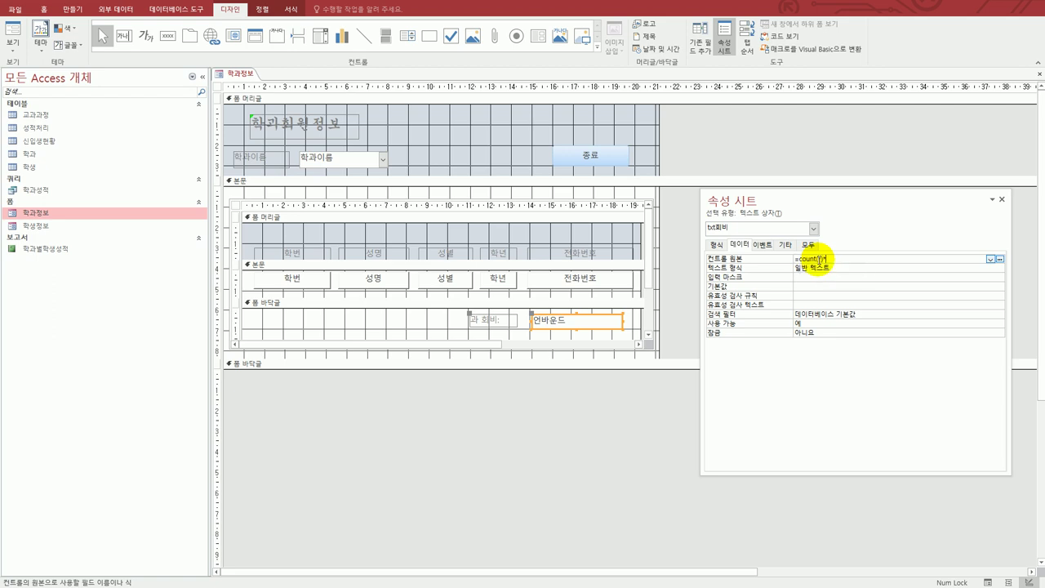
pyautogui.write('*15000')
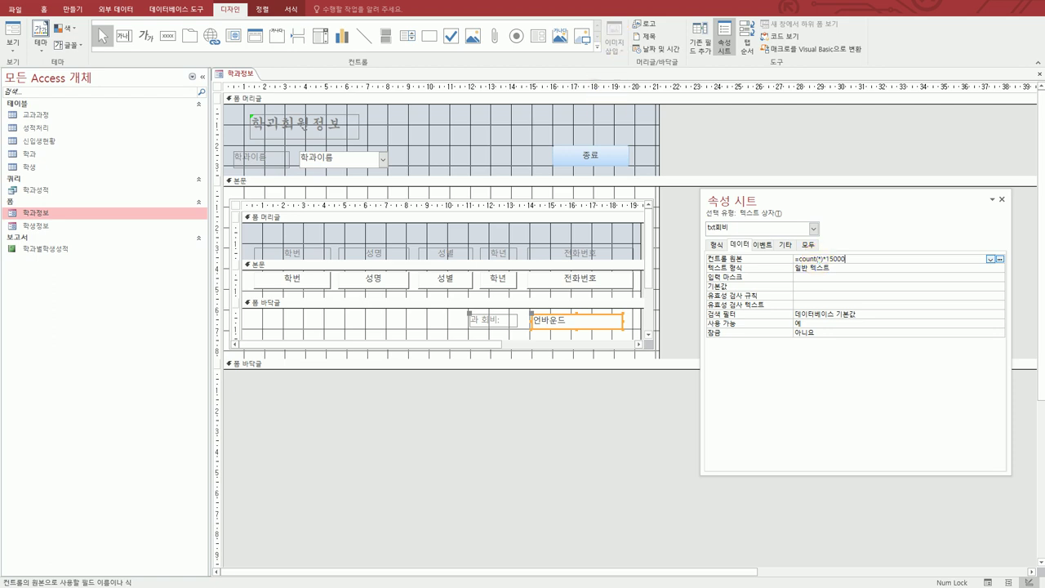
pyautogui.hotkey('alt', 'Tab')
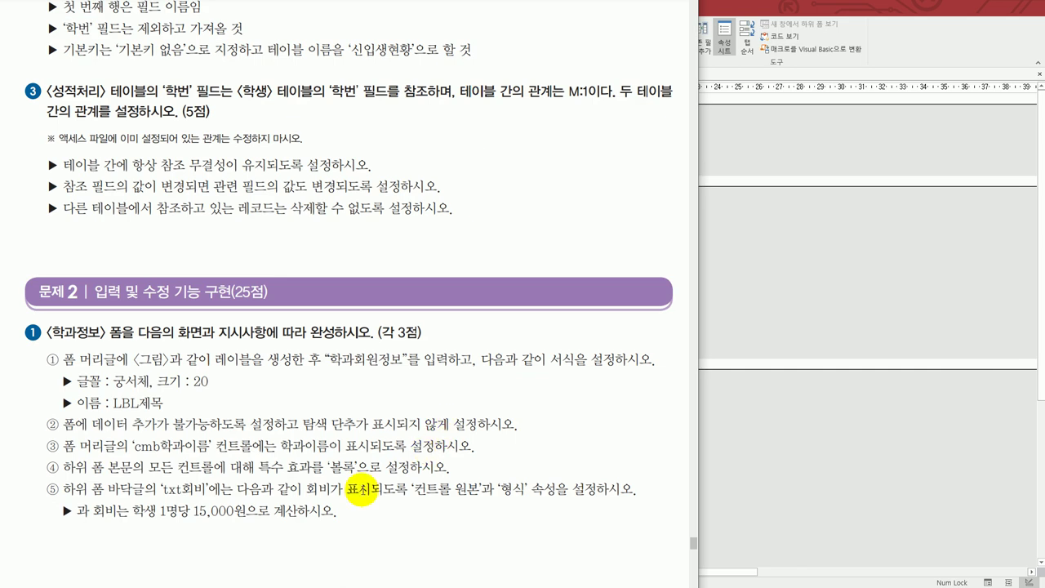
# - Format txt회비 as #,##0원 and preview the form, showing 150,000원 for 생명공학
pyautogui.click(783, 308)
pyautogui.click(615, 327)
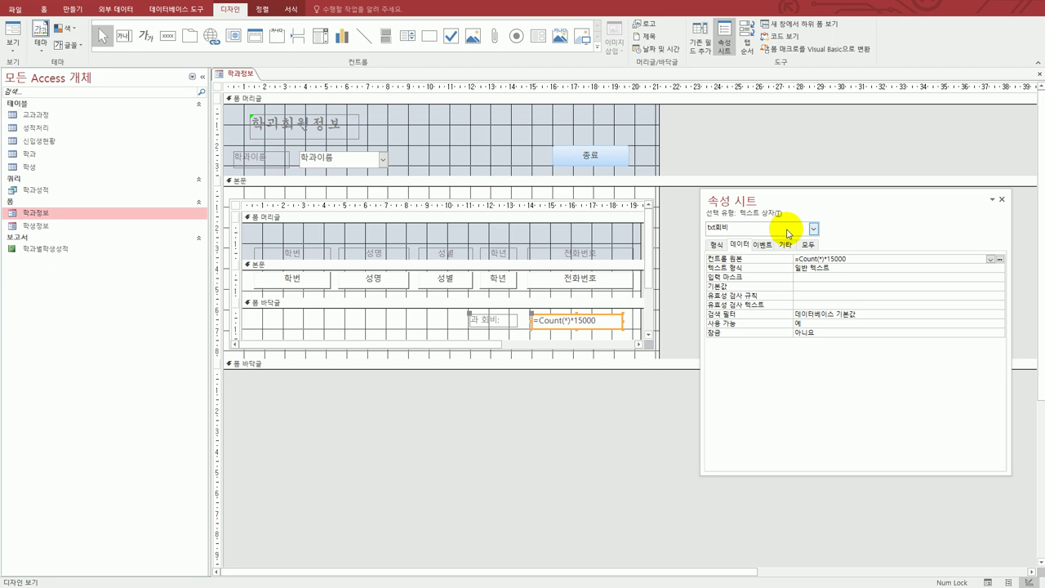
pyautogui.click(809, 245)
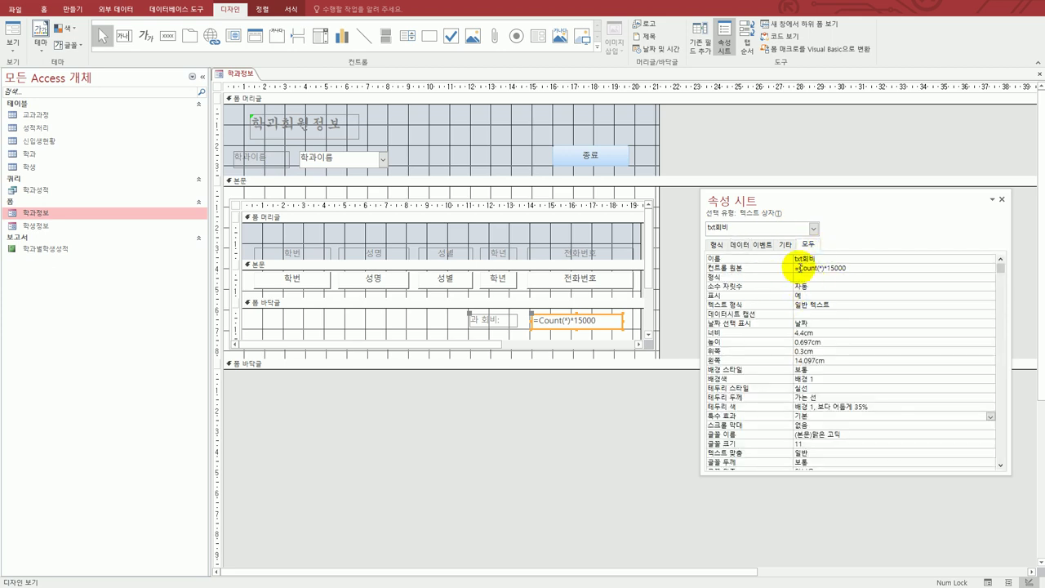
pyautogui.click(841, 279)
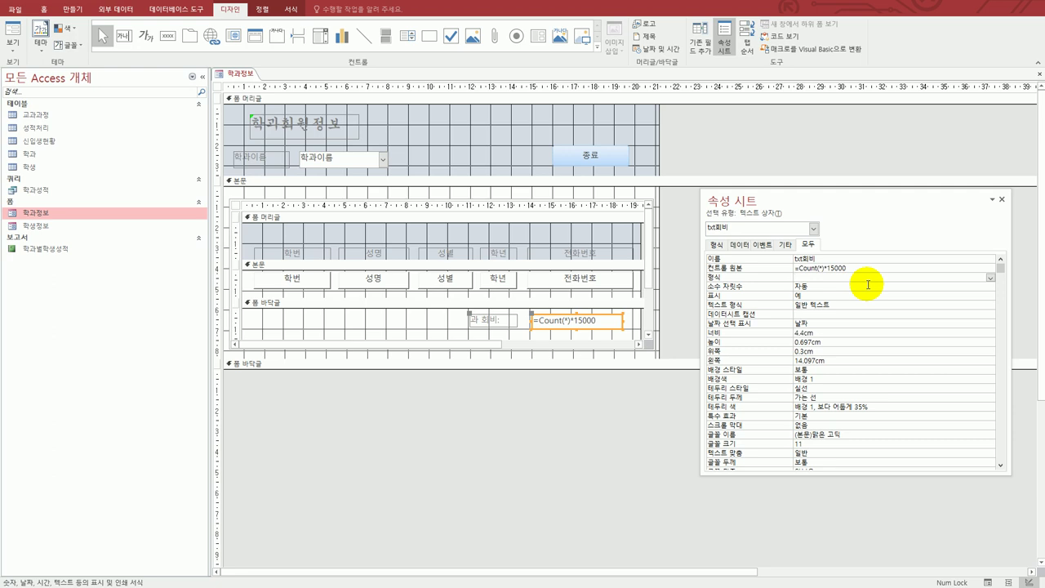
pyautogui.write('₩,##0dn')
pyautogui.press('BackSpace')
pyautogui.press('BackSpace')
pyautogui.write('원')
pyautogui.click(906, 314)
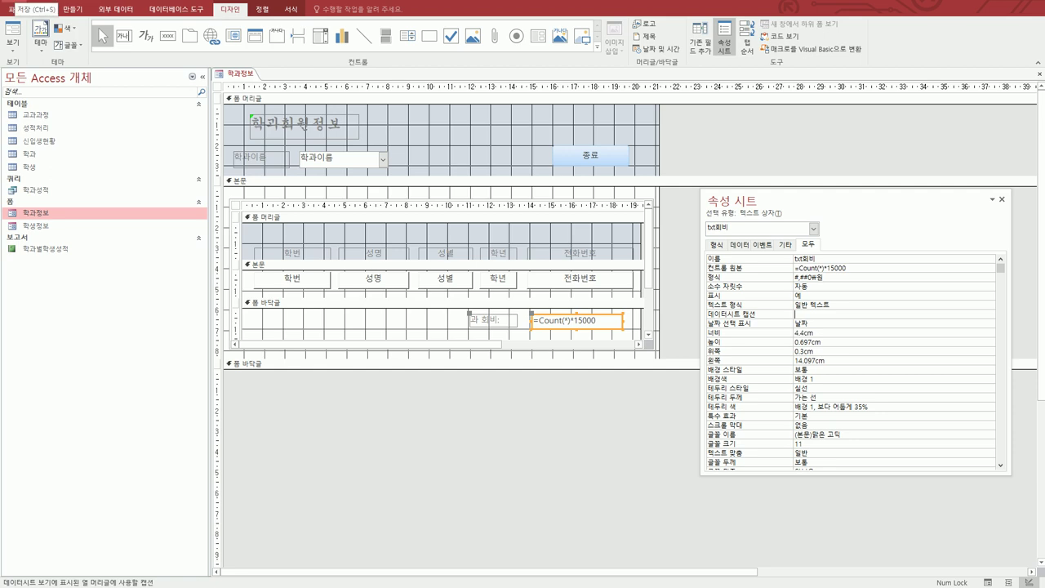
pyautogui.click(25, 35)
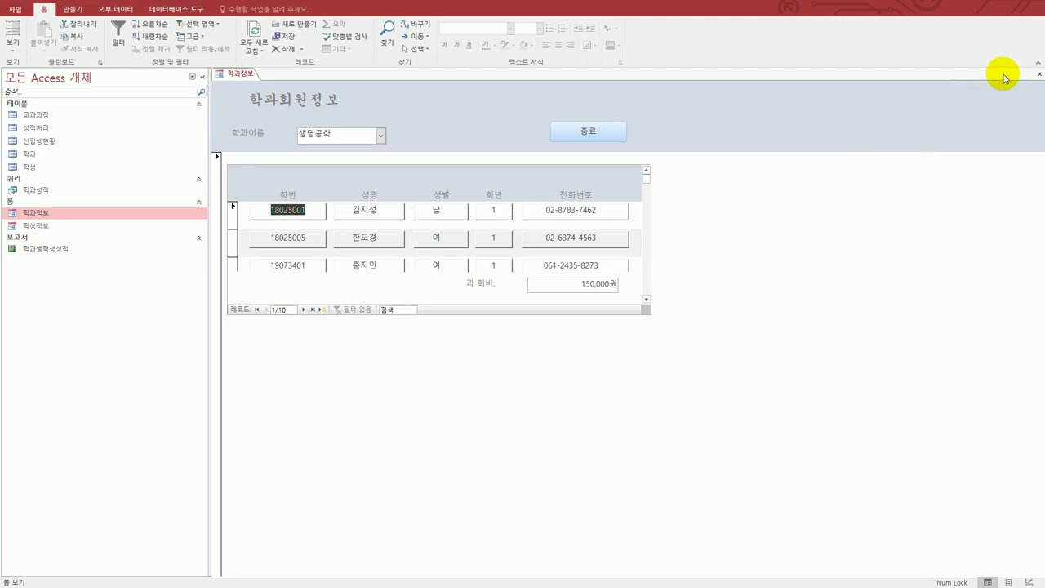
# - Return the 학과정보 form to Design view, then bring up the exam question PDF
pyautogui.click(12, 45)
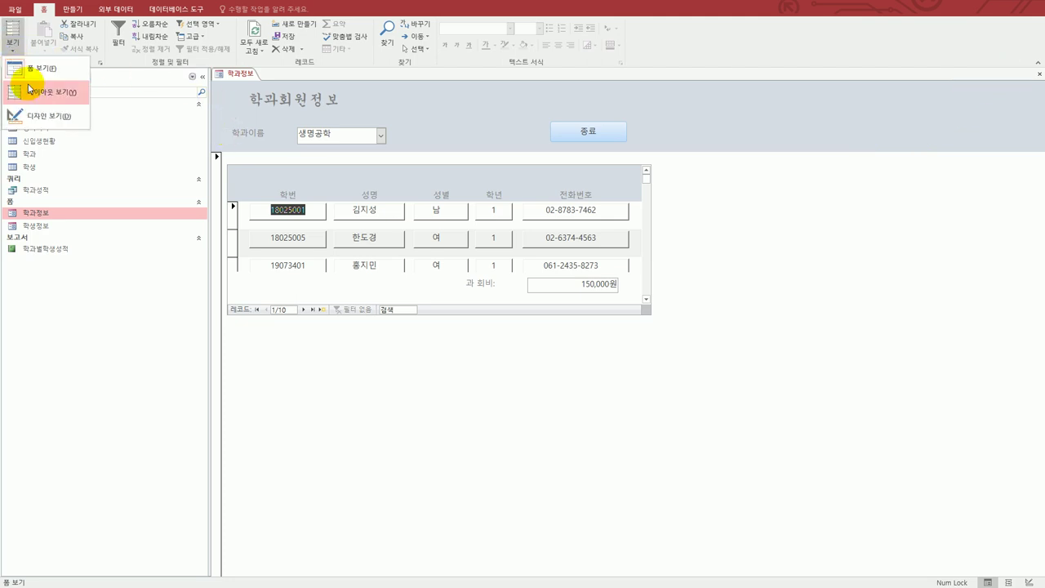
pyautogui.click(36, 116)
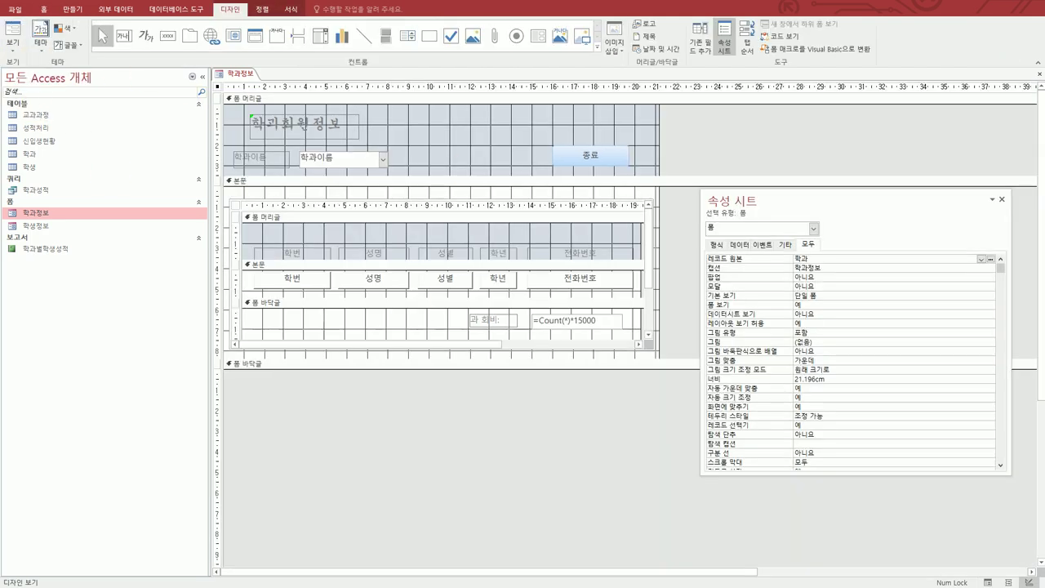
pyautogui.hotkey('alt', 'Tab')
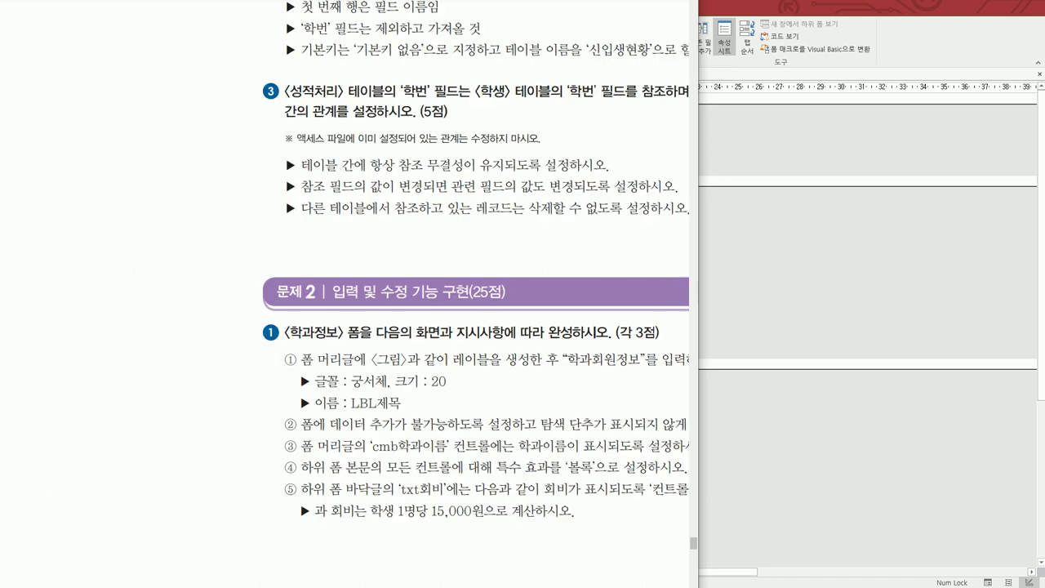
# - Read the exam PDF down to 문제 2 question ②, then go back to Access
pyautogui.scroll(10, 347, 261)
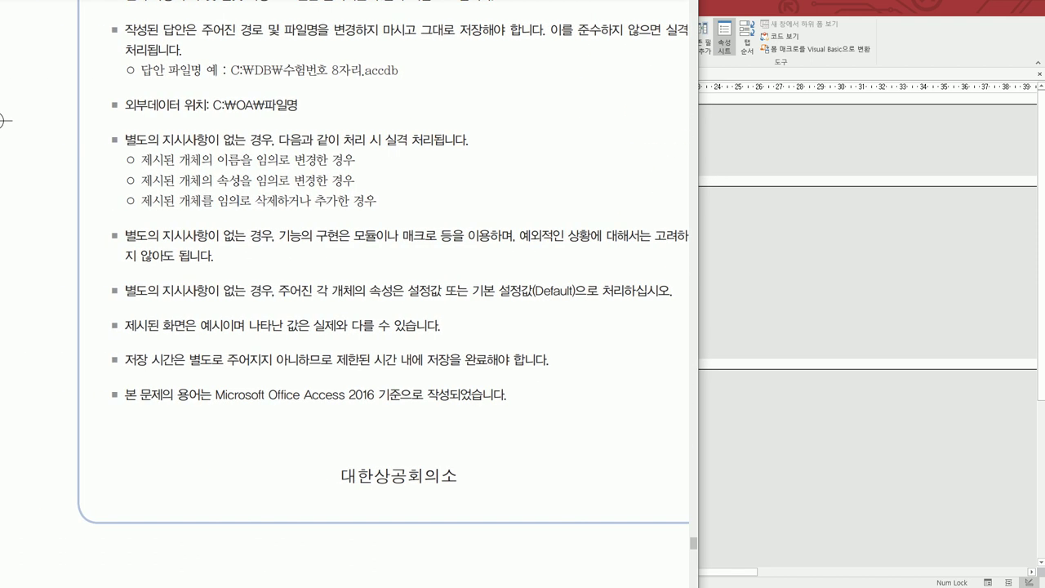
pyautogui.scroll(-10, 334, 344)
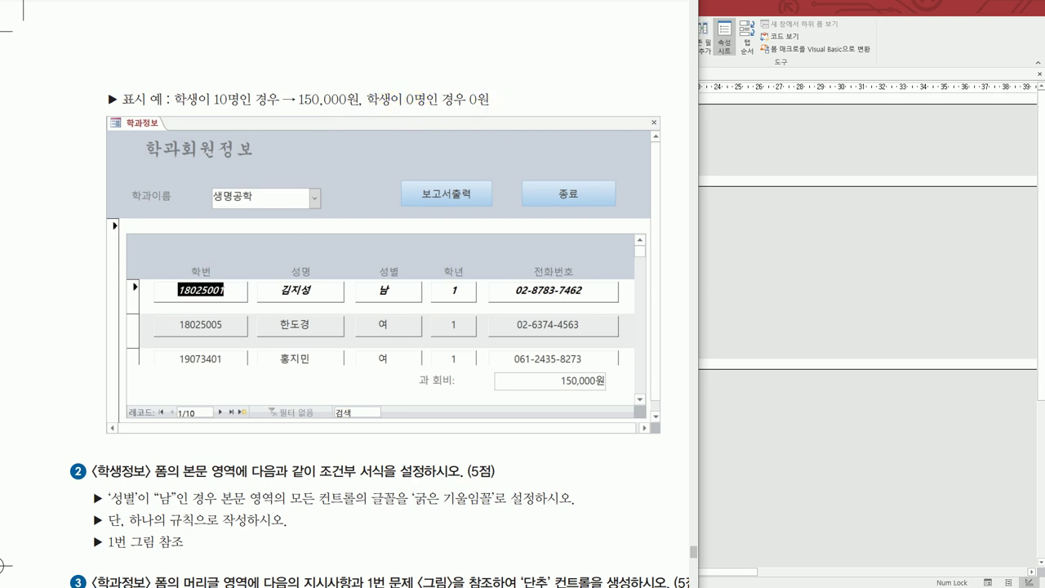
pyautogui.hscroll(3, 345, 326)
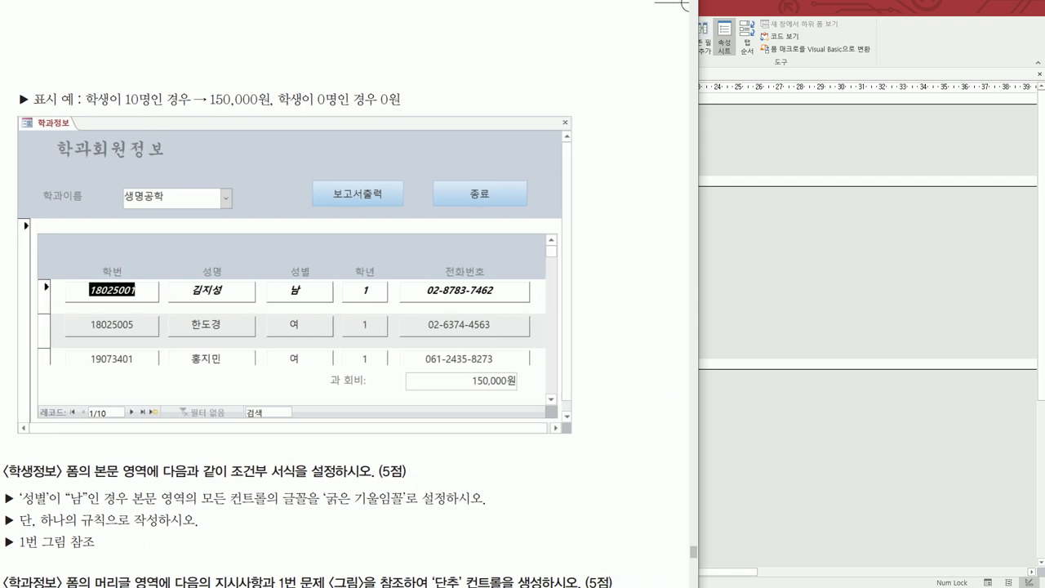
pyautogui.scroll(-3, 345, 286)
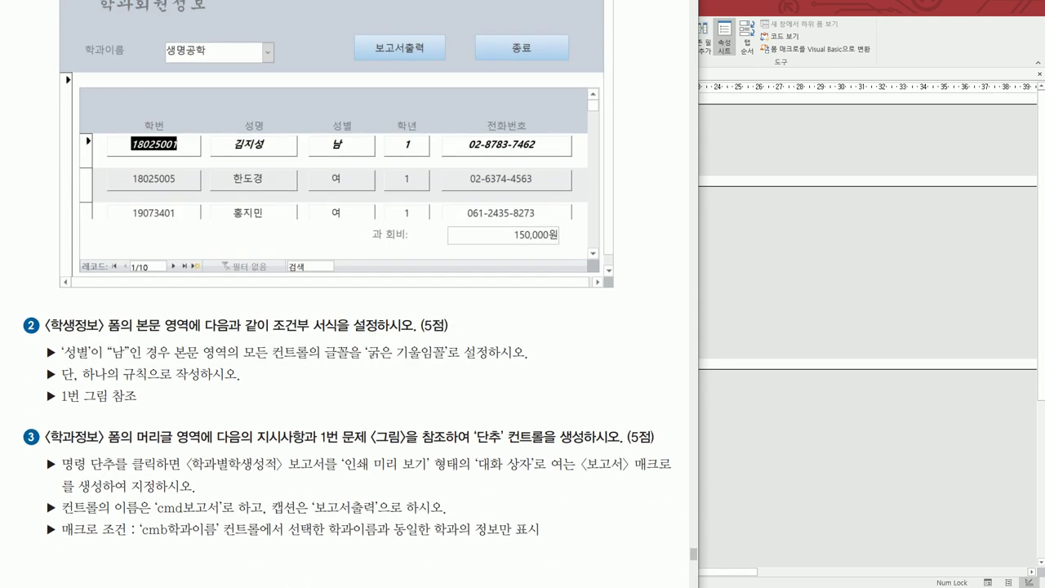
pyautogui.click(808, 296)
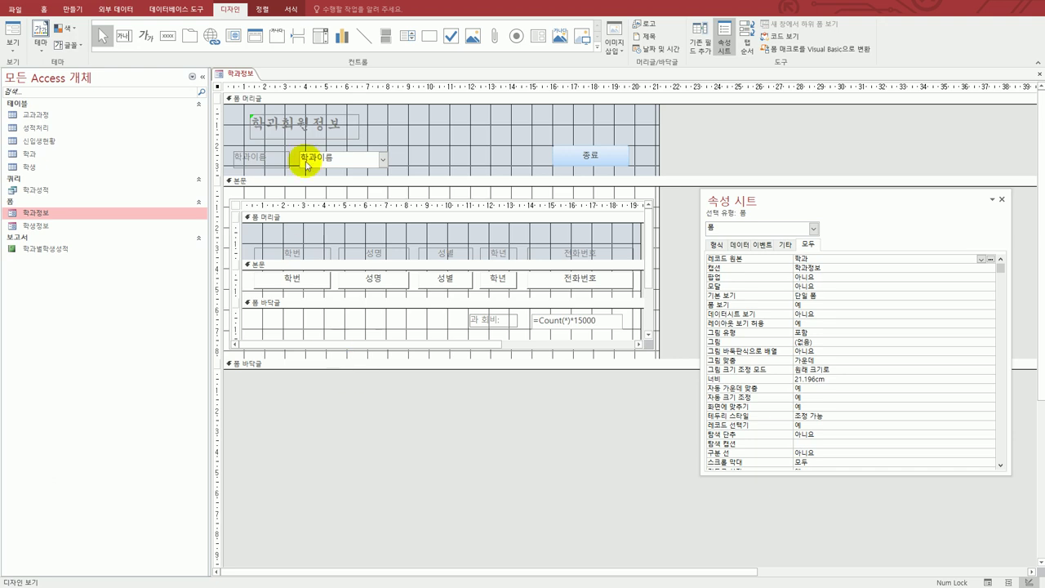
# - Close 학과정보, open 학생정보 in Design view, and select its five detail-row controls
pyautogui.click(1040, 76)
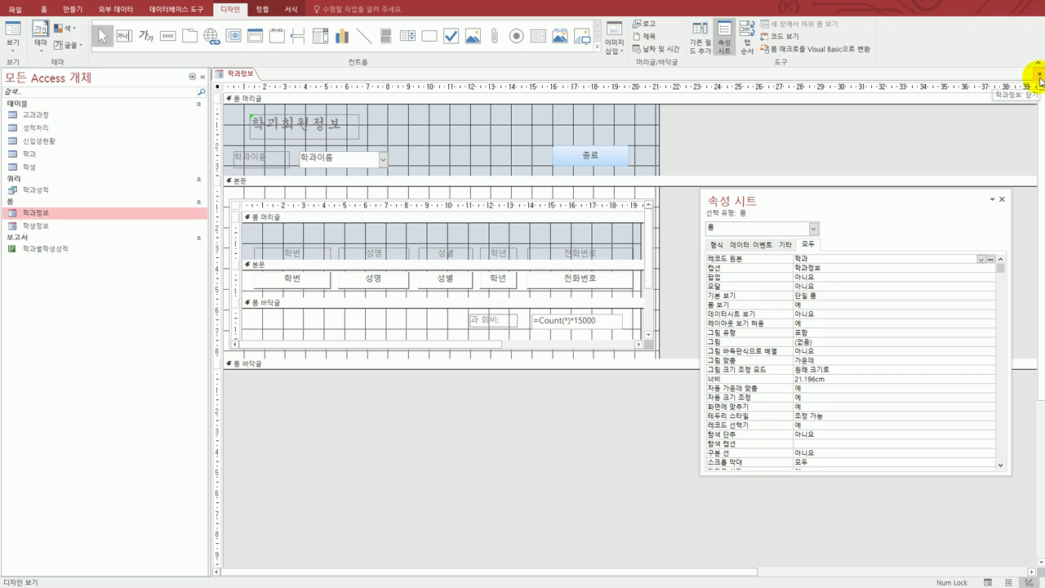
pyautogui.click(73, 228)
pyautogui.rightClick(72, 229)
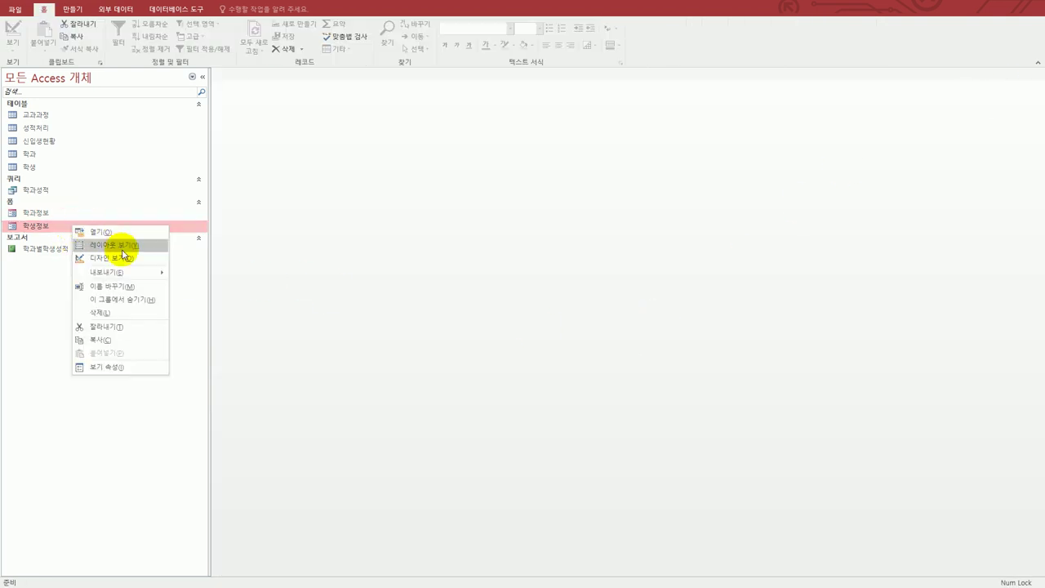
pyautogui.click(122, 259)
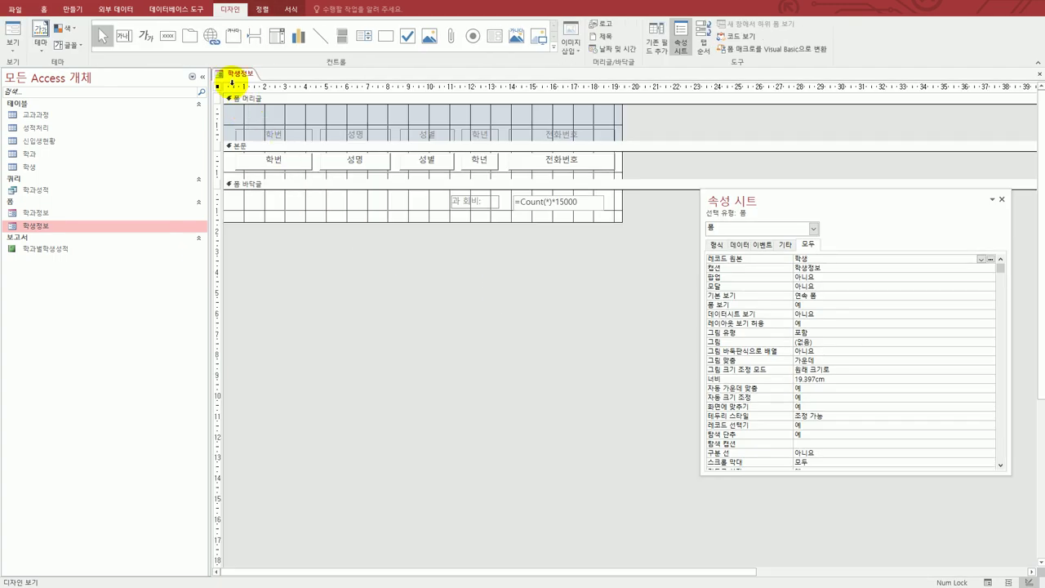
pyautogui.click(214, 167)
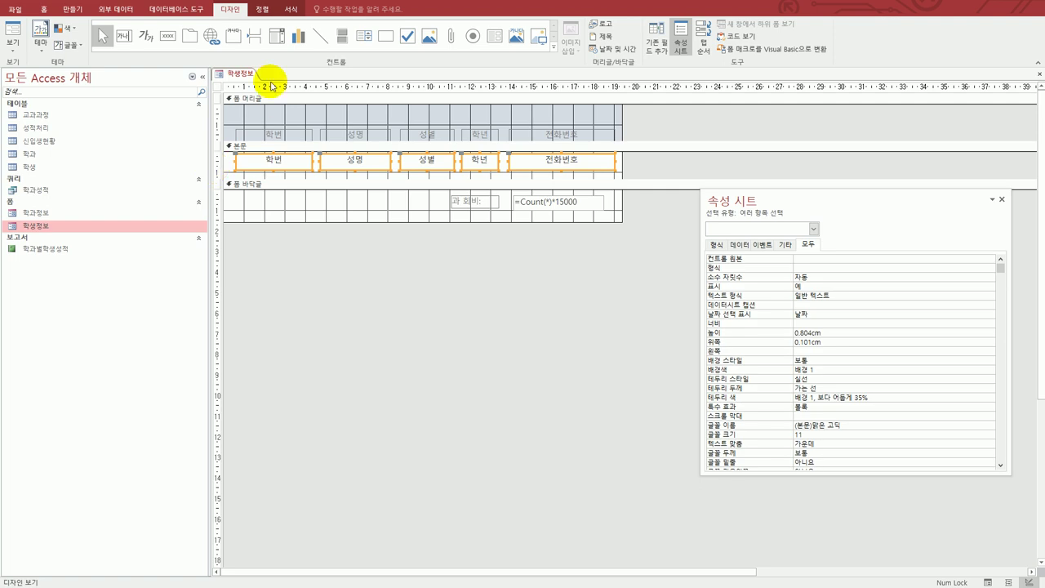
pyautogui.click(291, 9)
# - Add a conditional formatting rule: expression [성별]="남" makes the detail controls bold italic
pyautogui.click(394, 47)
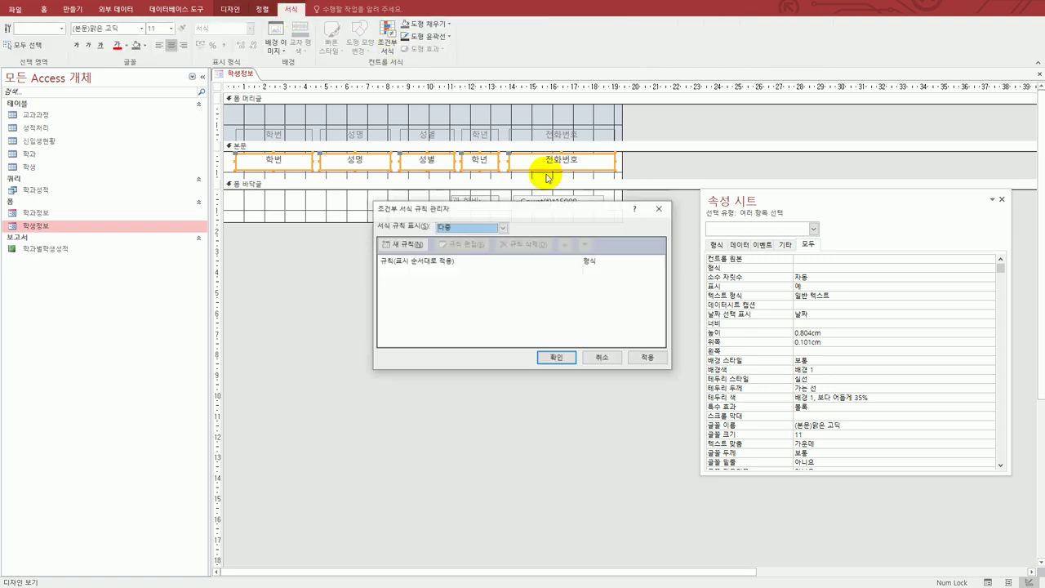
pyautogui.click(401, 243)
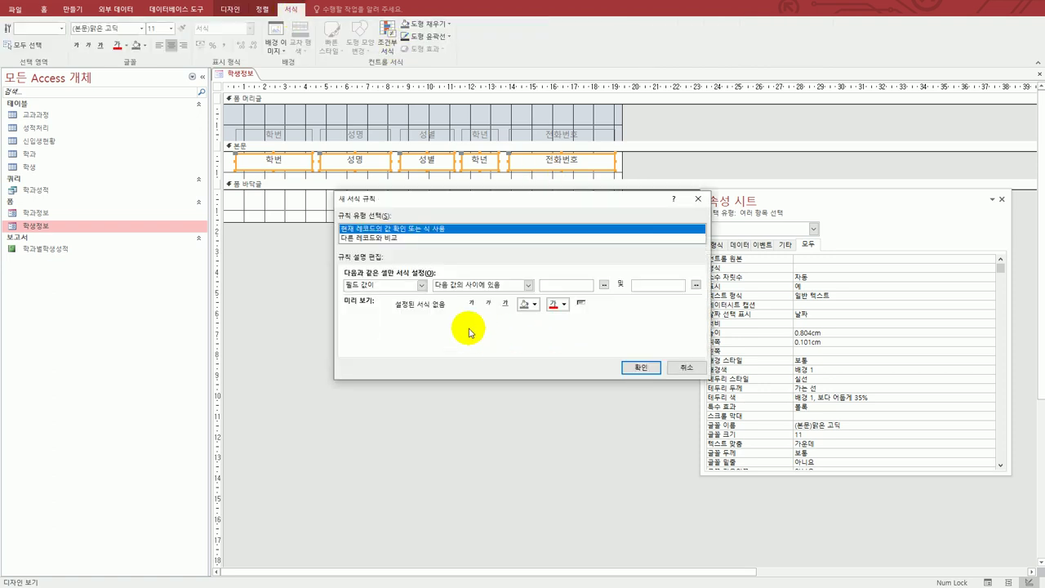
pyautogui.click(422, 286)
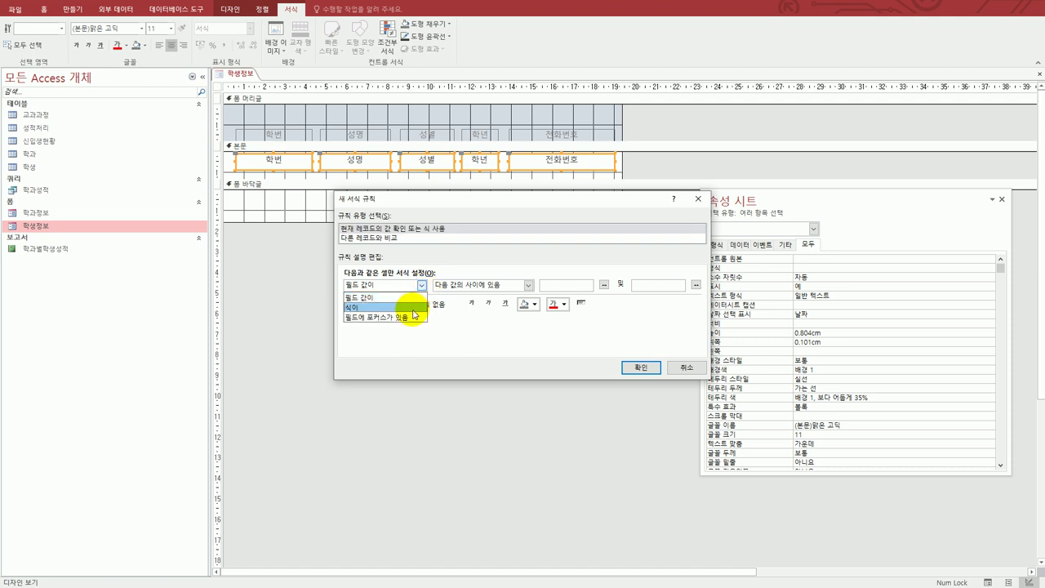
pyautogui.click(414, 310)
pyautogui.click(479, 285)
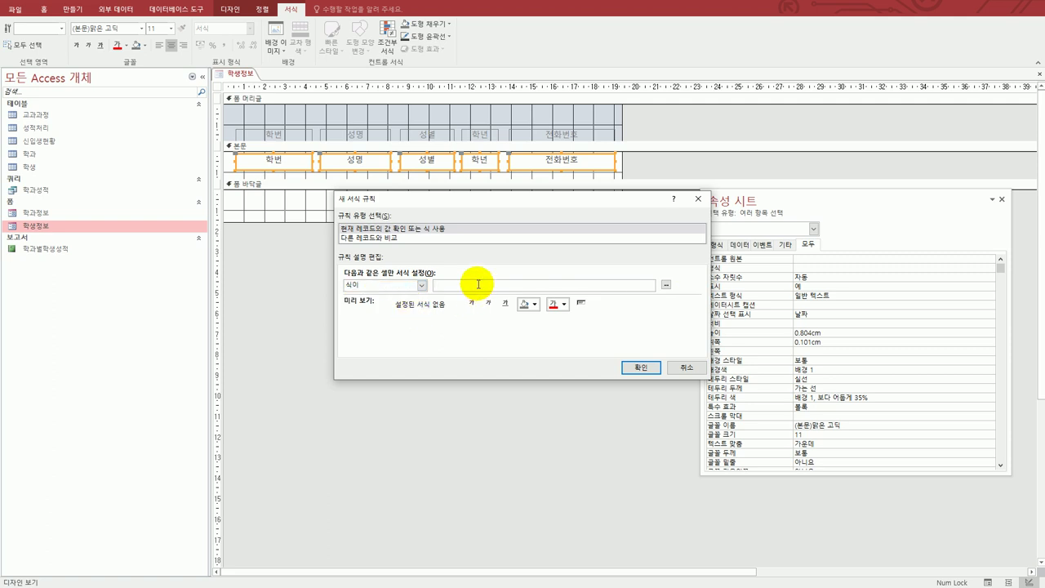
pyautogui.write('[ㅅ')
pyautogui.write('성별]')
pyautogui.write('="ㄴ')
pyautogui.write('남')
pyautogui.click(471, 303)
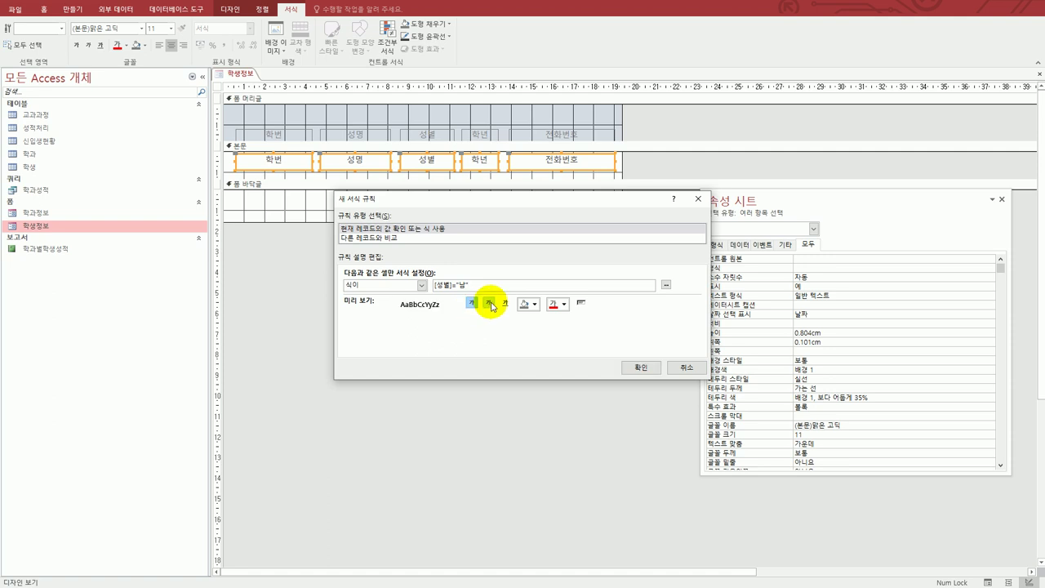
pyautogui.click(490, 304)
pyautogui.click(636, 366)
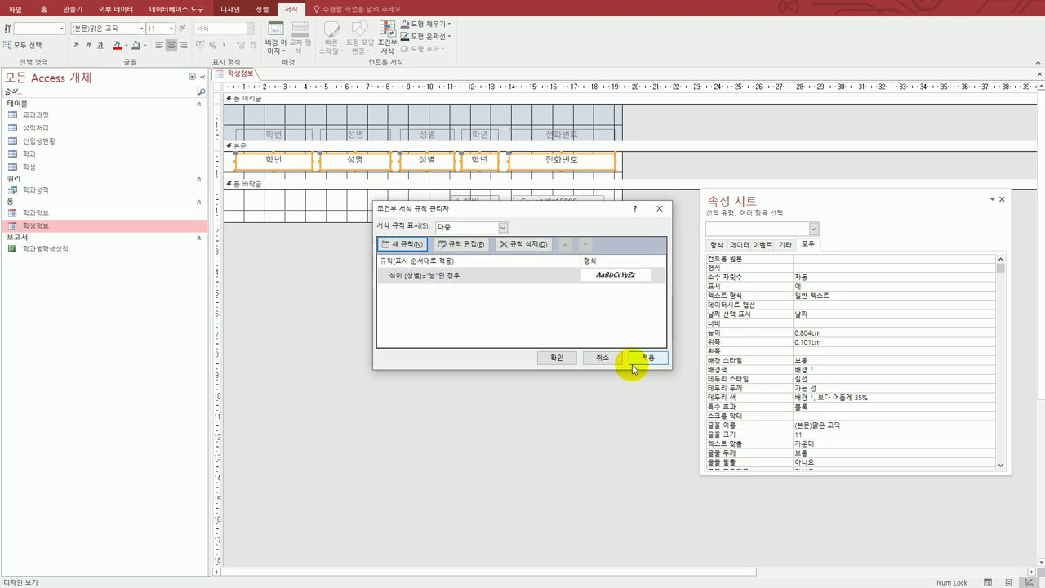
pyautogui.click(558, 358)
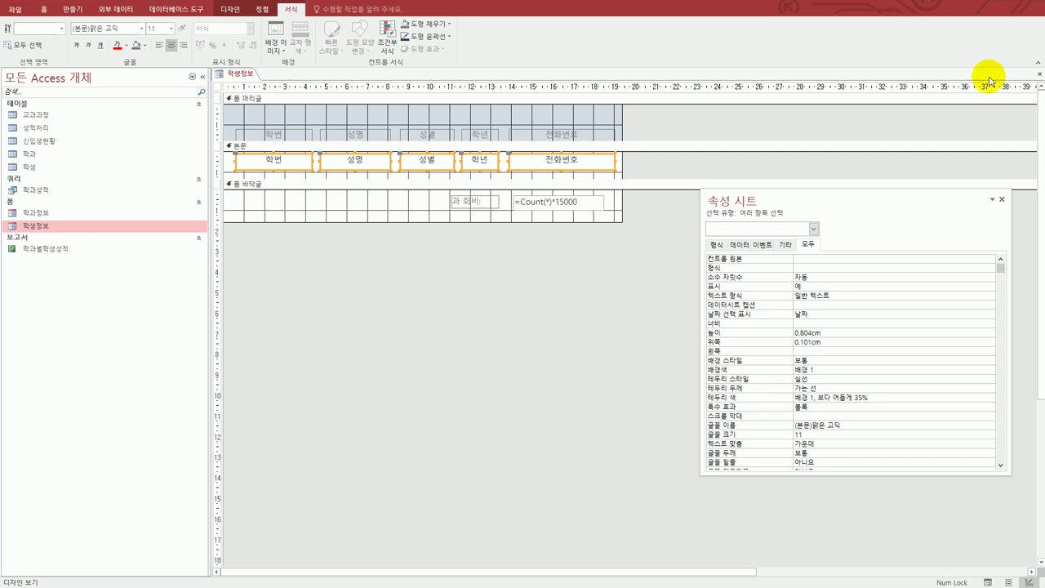
# - Close the 학생정보 form design, check the exam, and call up 학과정보's options
pyautogui.click(1039, 74)
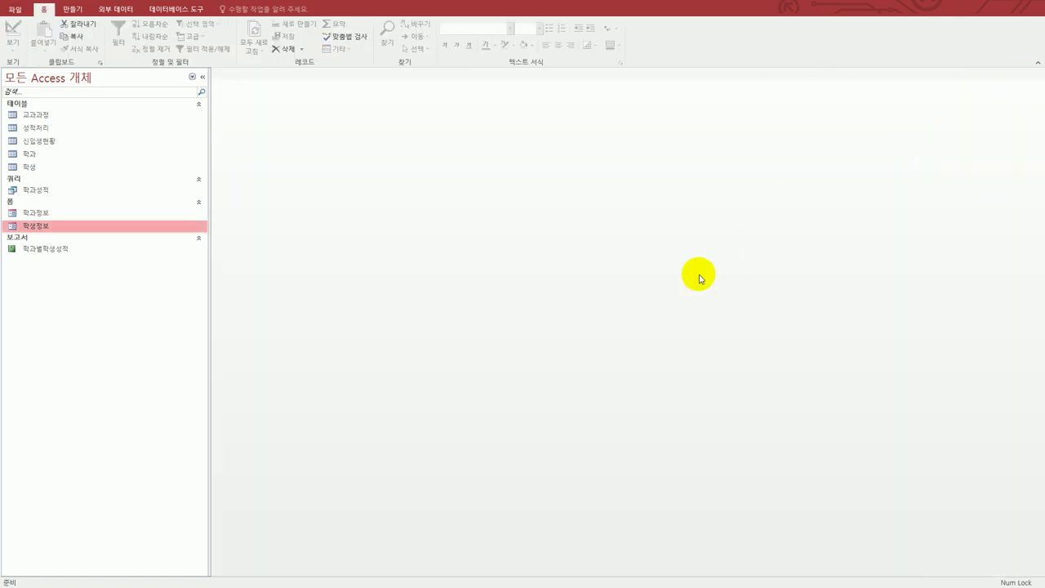
pyautogui.hotkey('alt', 'Tab')
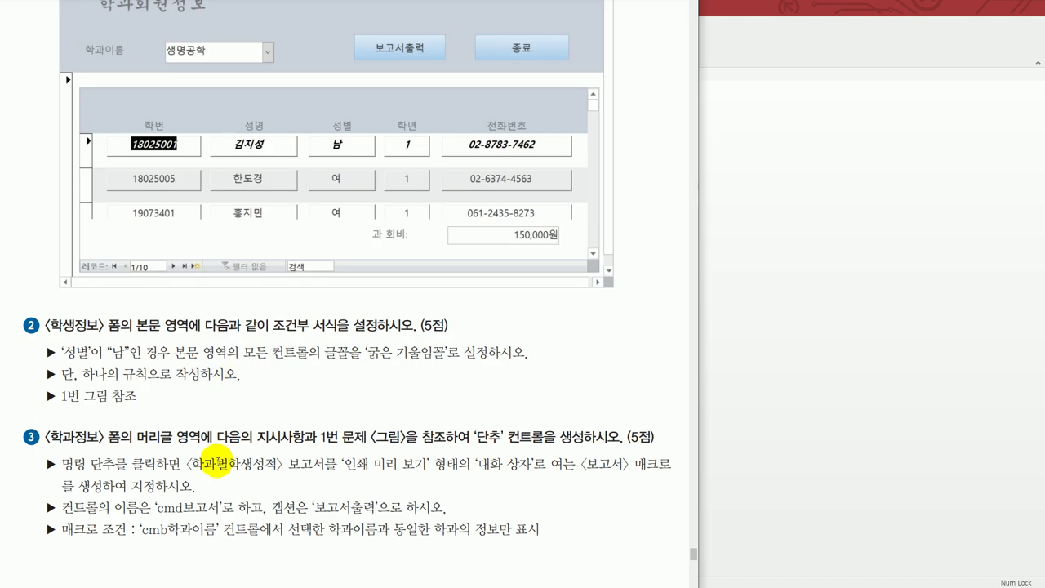
pyautogui.click(782, 366)
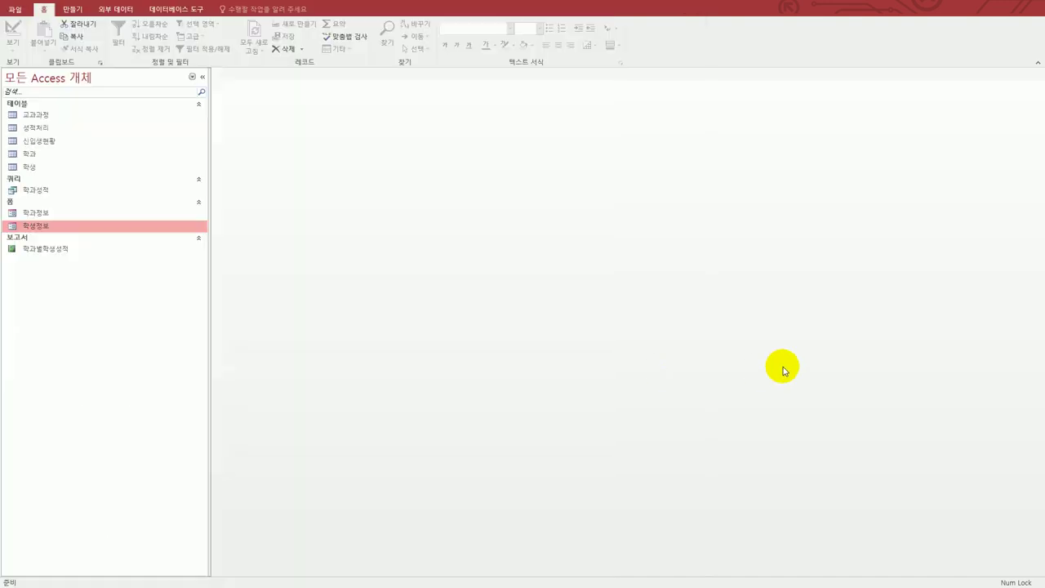
pyautogui.rightClick(84, 220)
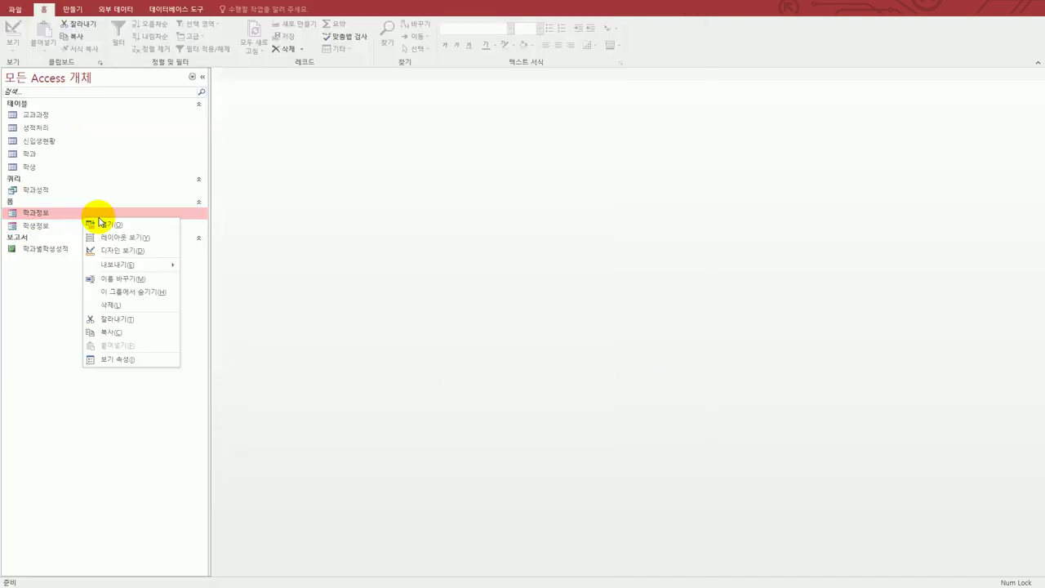
# - Open 학과정보 in Design view and pick the 단추 control
pyautogui.click(117, 249)
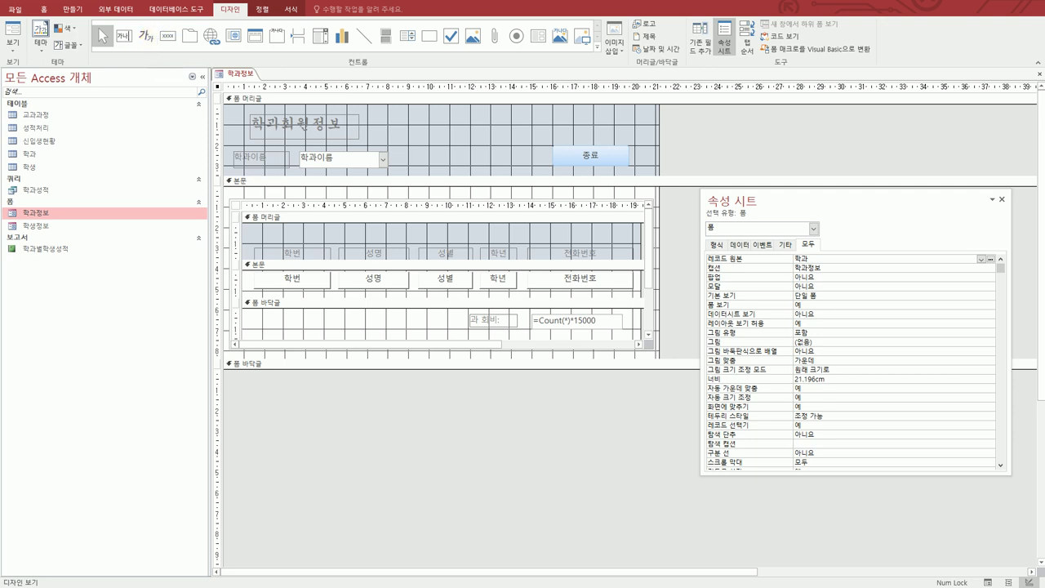
pyautogui.click(167, 35)
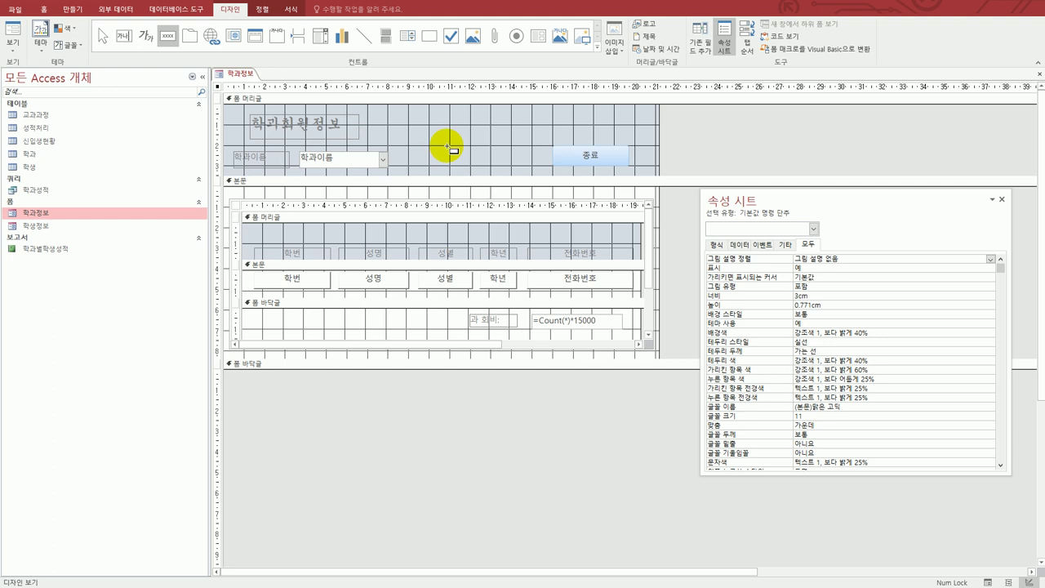
# - Draw a header button left of 종료 without the wizard, named cmd보고서, captioned 보고서출력
pyautogui.moveTo(448, 148); pyautogui.dragTo(530, 166)
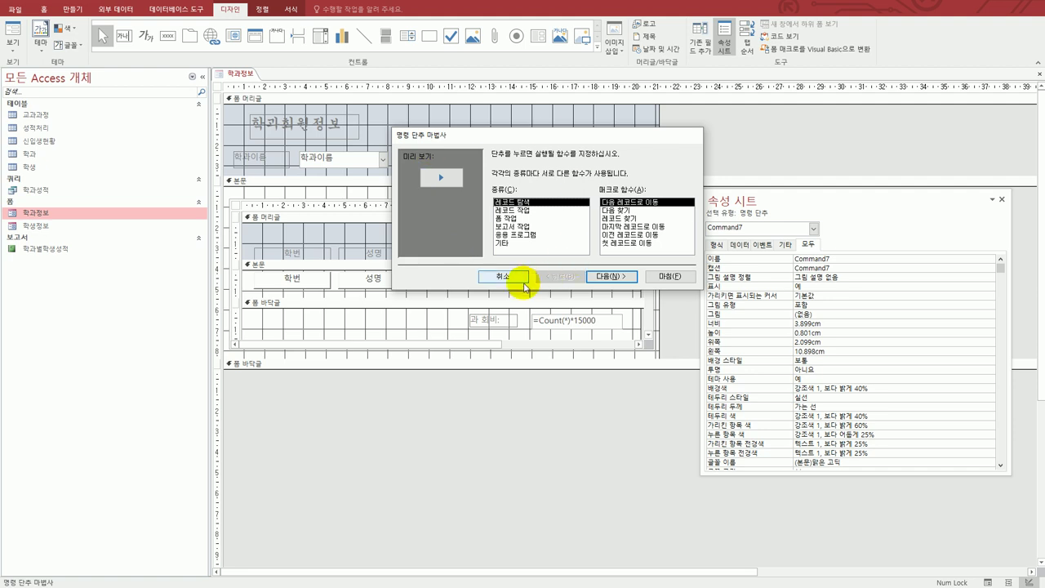
pyautogui.click(508, 279)
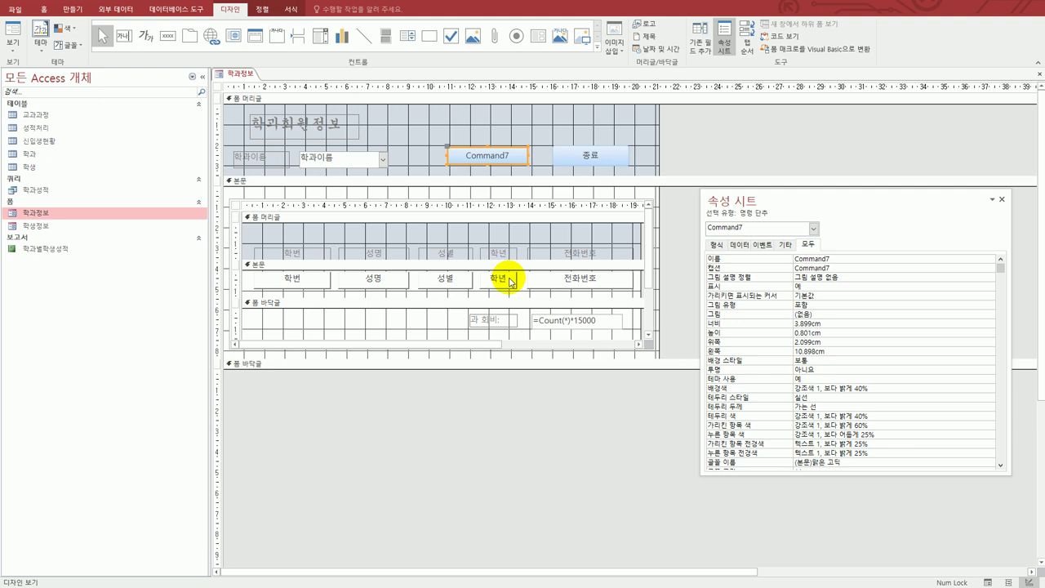
pyautogui.click(772, 259)
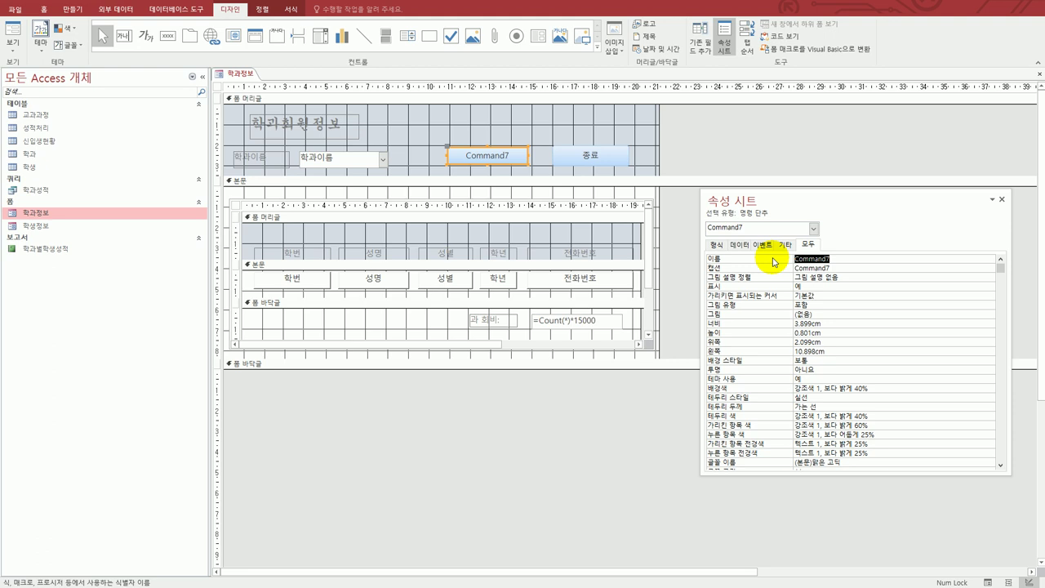
pyautogui.write('cmd보고서')
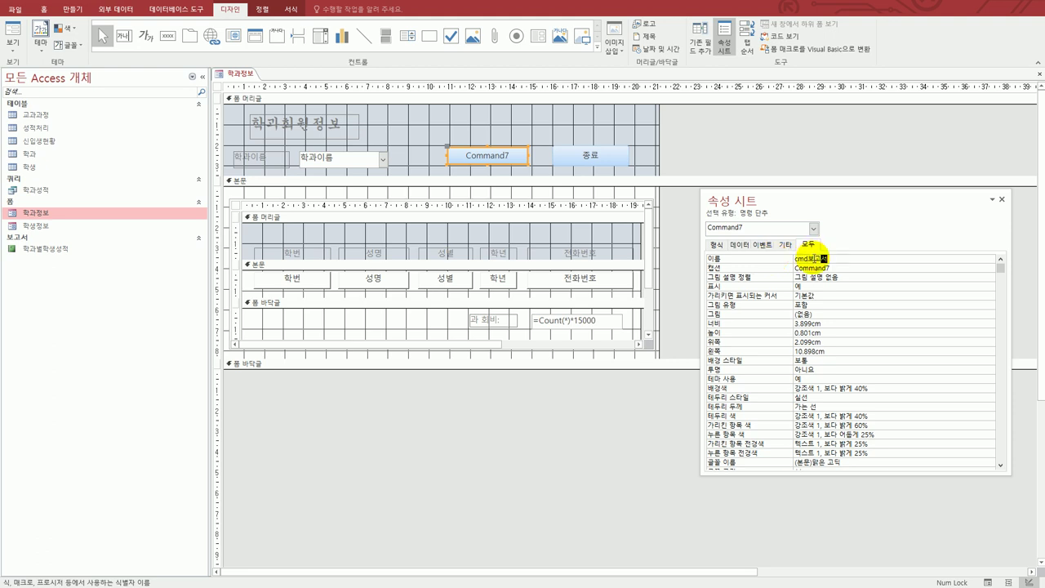
pyautogui.click(843, 268)
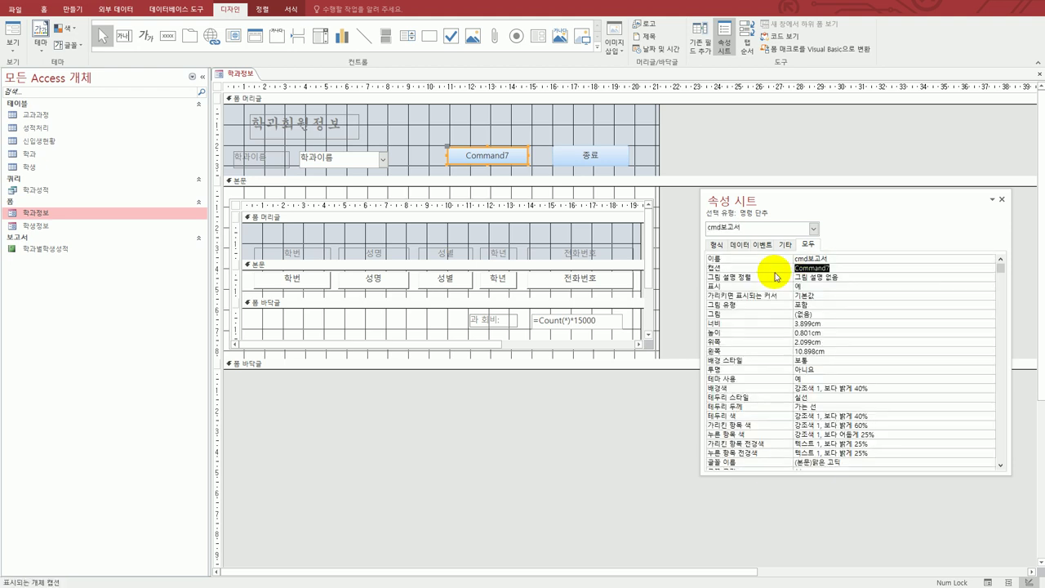
pyautogui.write('보고서출력')
pyautogui.click(764, 244)
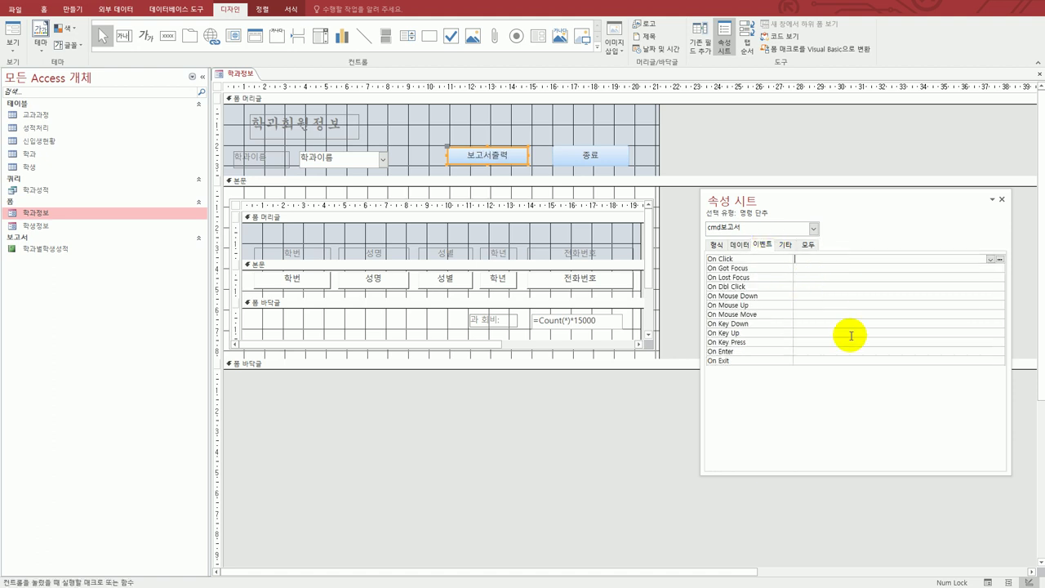
# - Create a macro whose OpenReport opens 학과별학생성적 in 인쇄 미리 보기, and open its Where builder
pyautogui.click(73, 10)
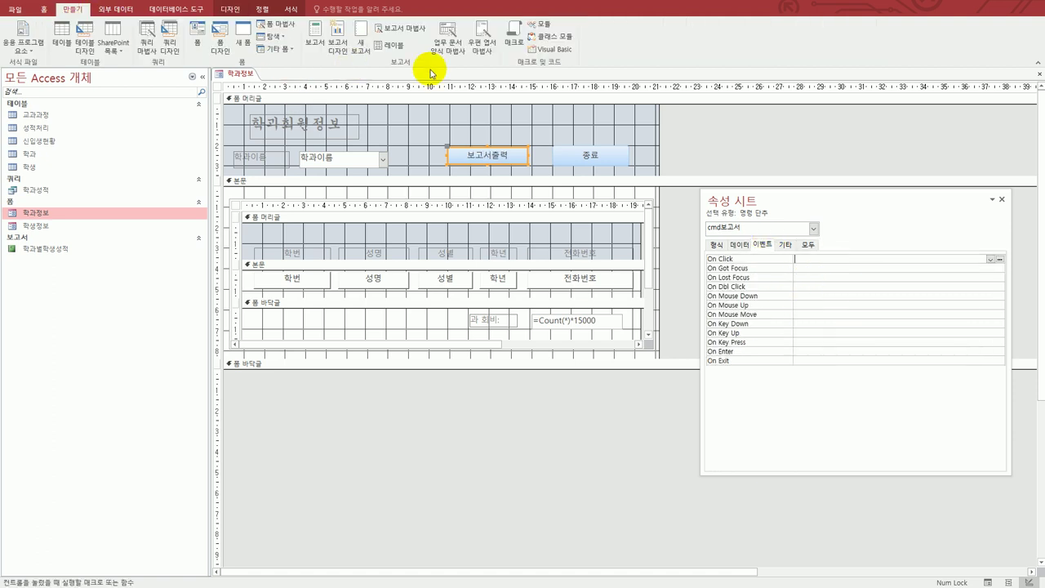
pyautogui.click(511, 40)
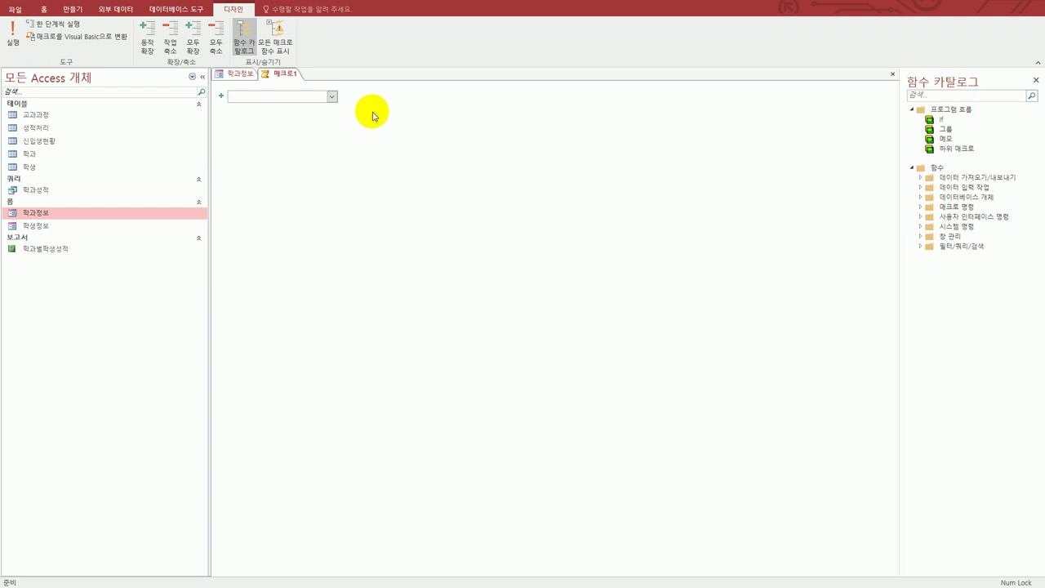
pyautogui.click(332, 98)
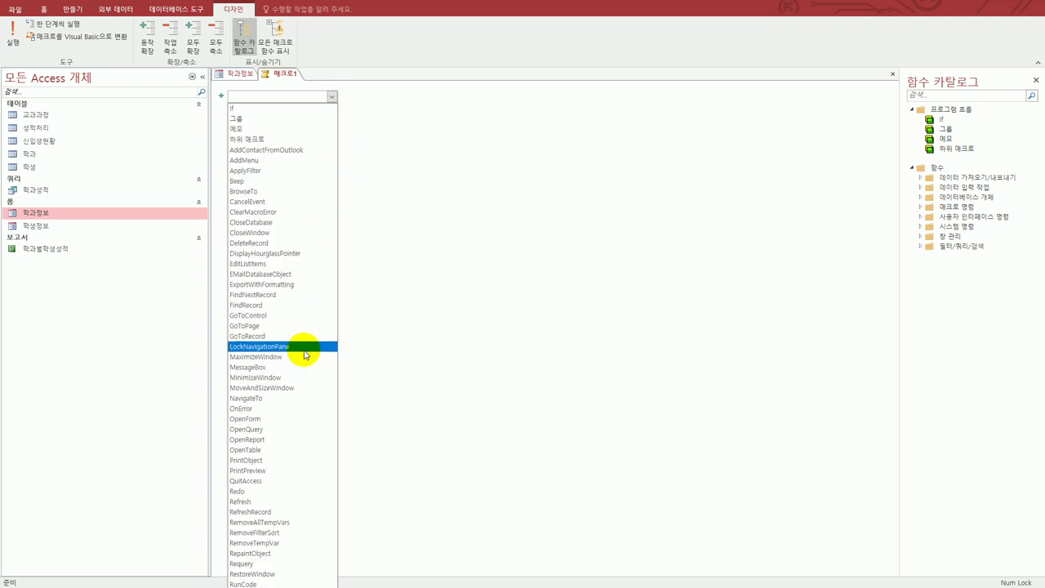
pyautogui.click(300, 443)
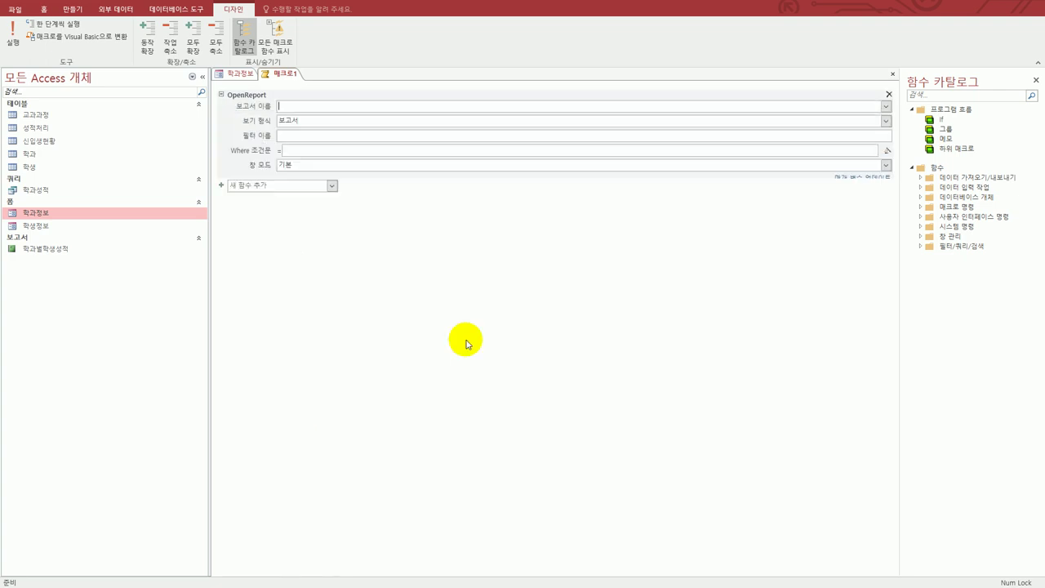
pyautogui.click(886, 108)
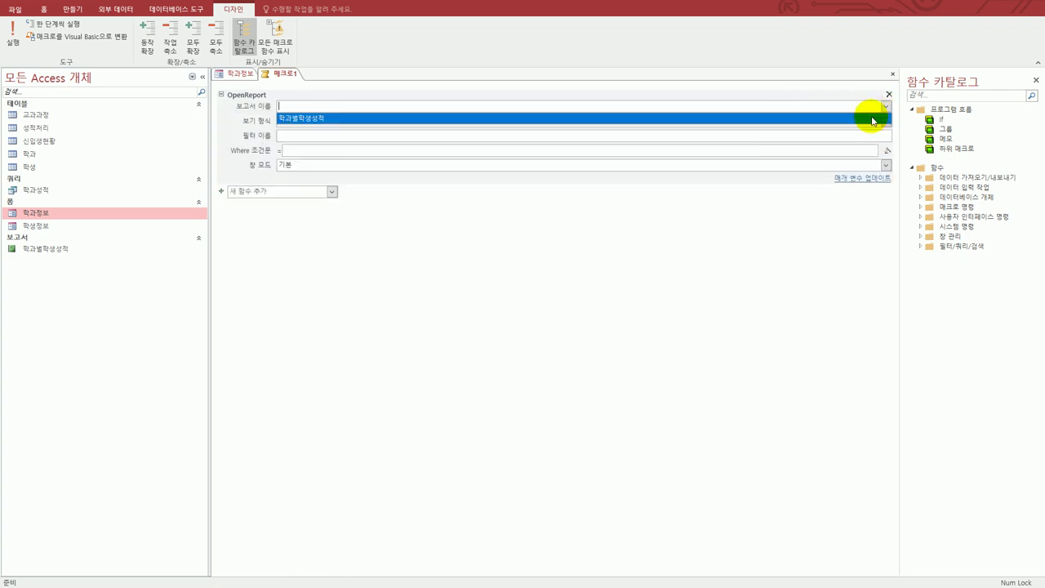
pyautogui.click(874, 120)
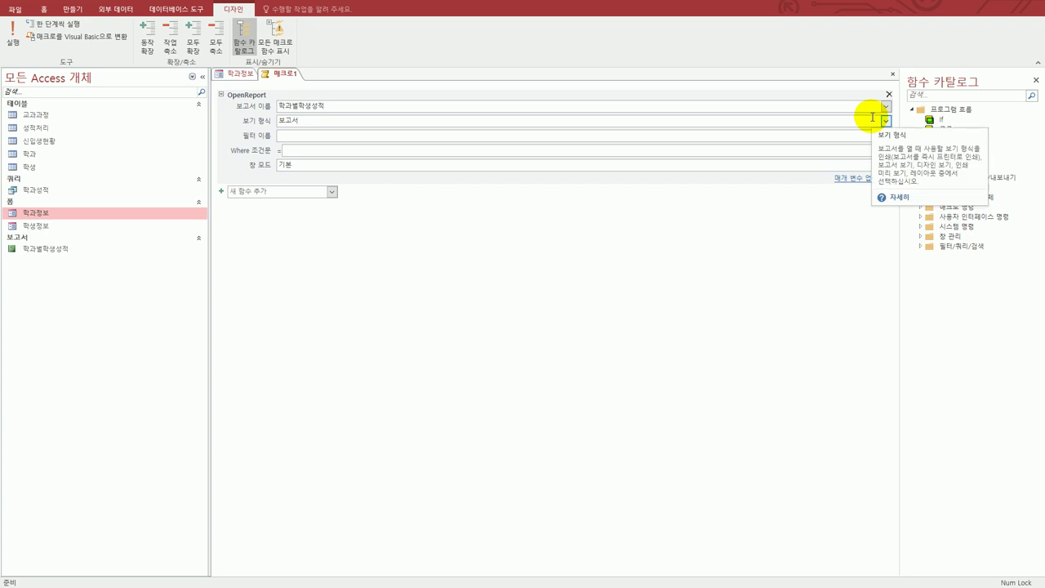
pyautogui.click(885, 120)
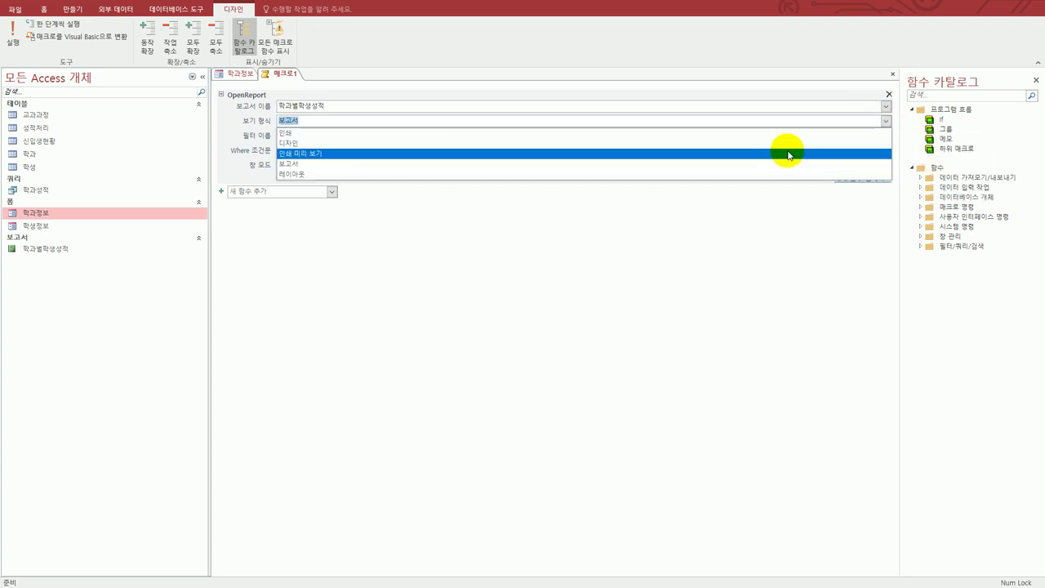
pyautogui.click(789, 154)
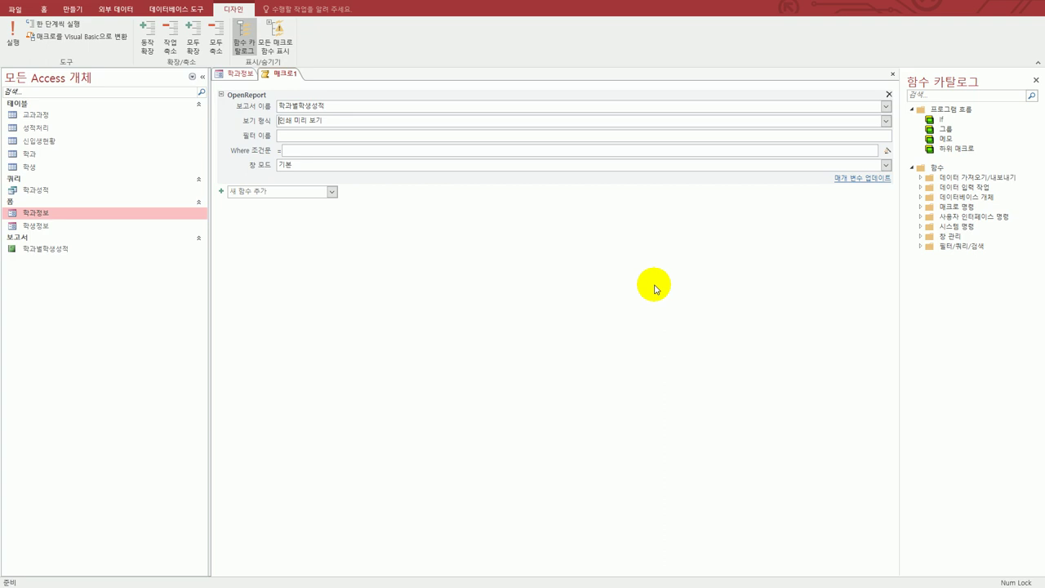
pyautogui.click(381, 150)
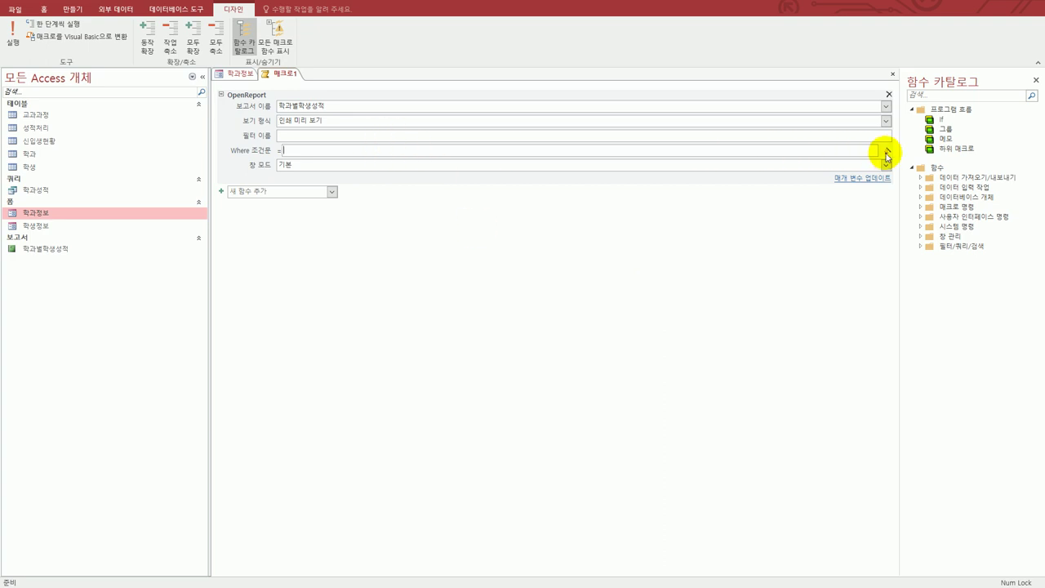
pyautogui.click(887, 152)
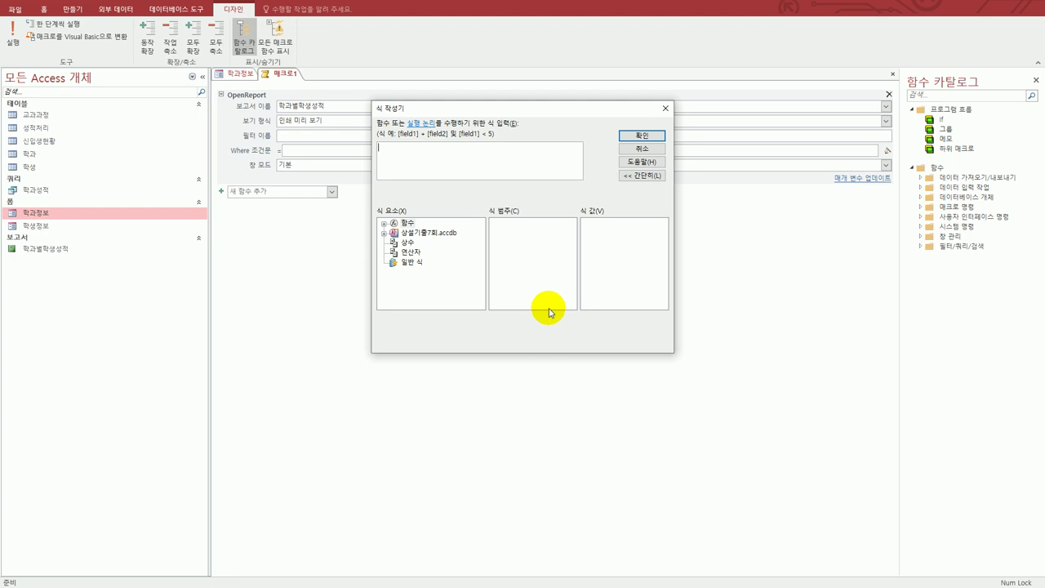
# - Set the Where condition to 학과이름 = Forms![학과정보]![cmb학과이름]
pyautogui.write('학과이름 =')
pyautogui.doubleClick(422, 235)
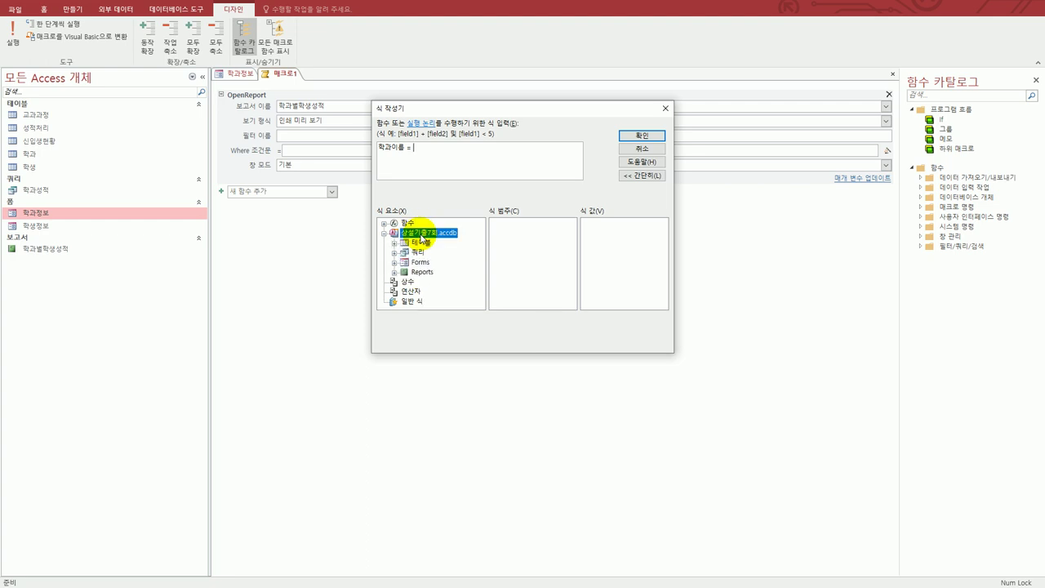
pyautogui.doubleClick(421, 262)
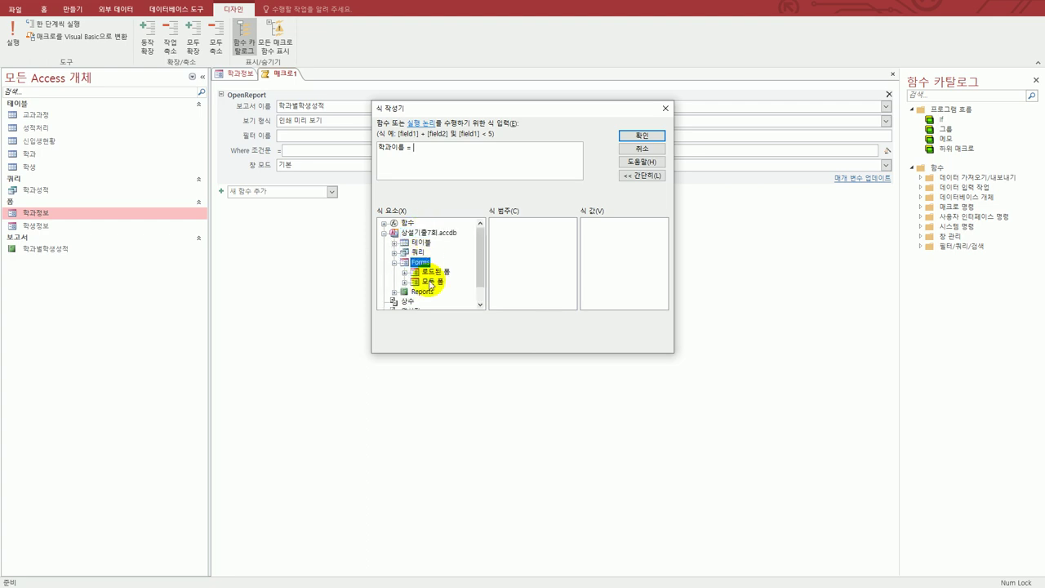
pyautogui.doubleClick(431, 282)
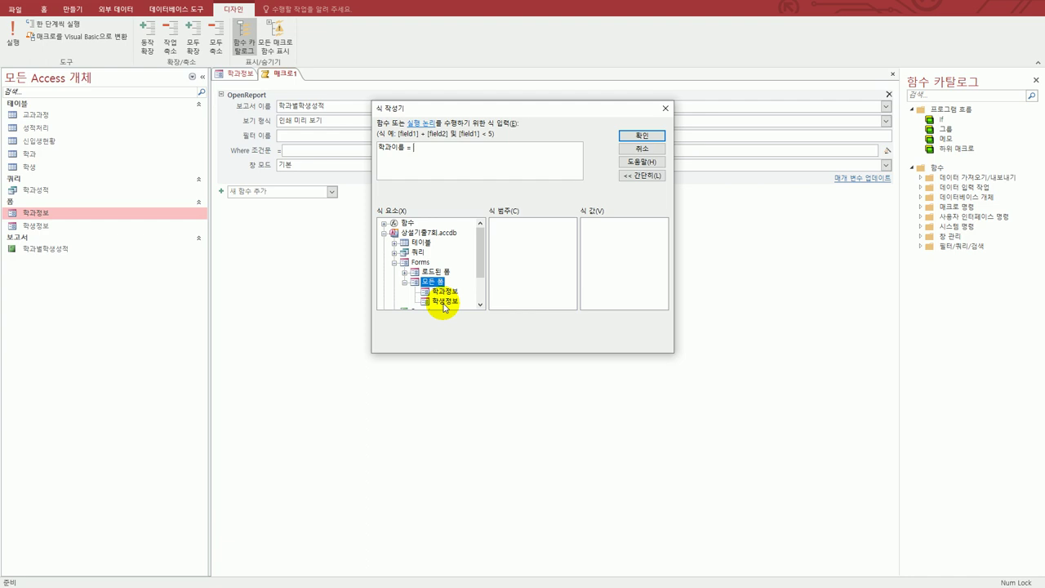
pyautogui.click(444, 291)
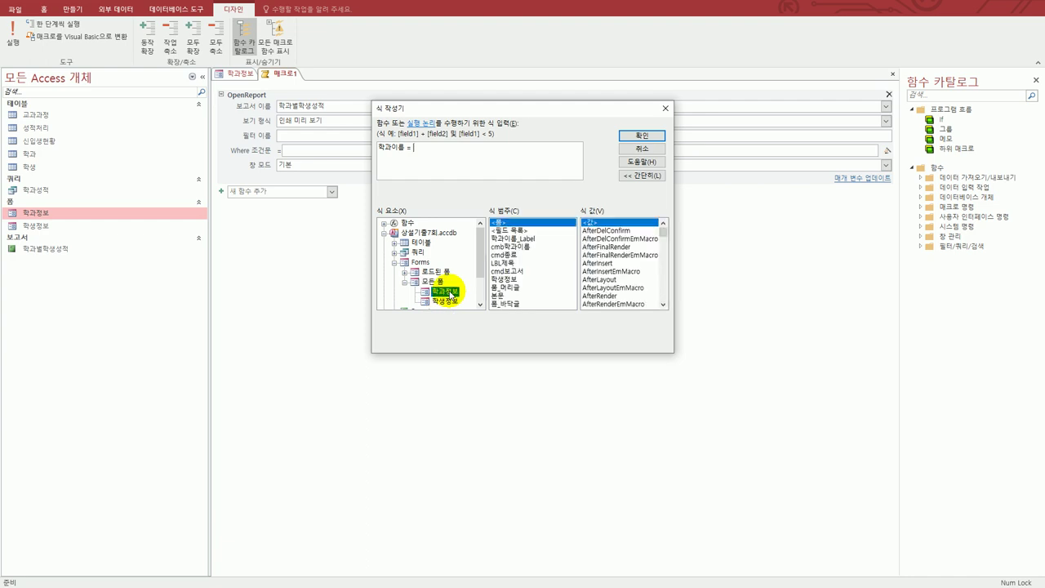
pyautogui.click(531, 247)
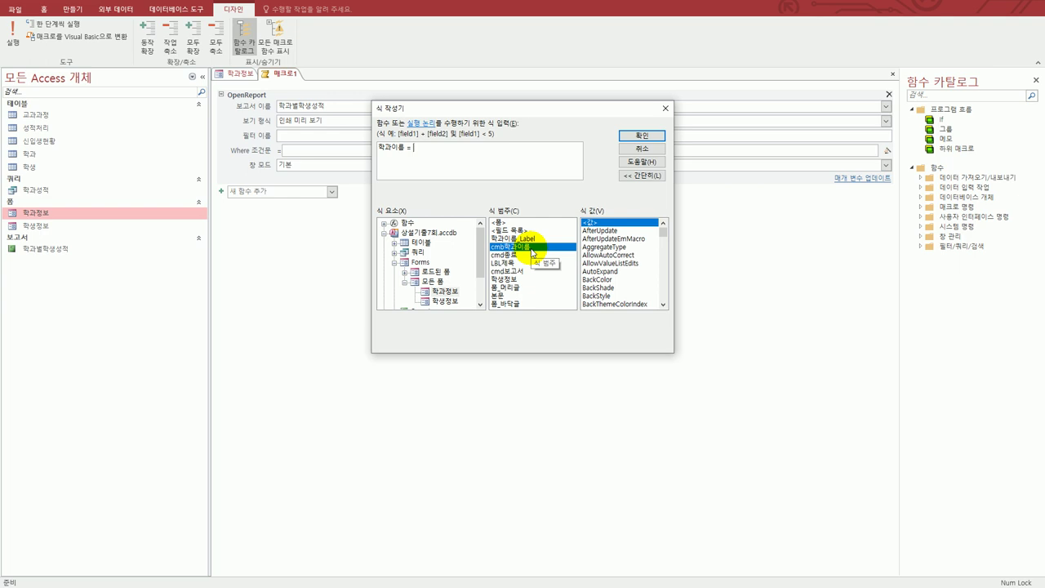
pyautogui.doubleClick(531, 248)
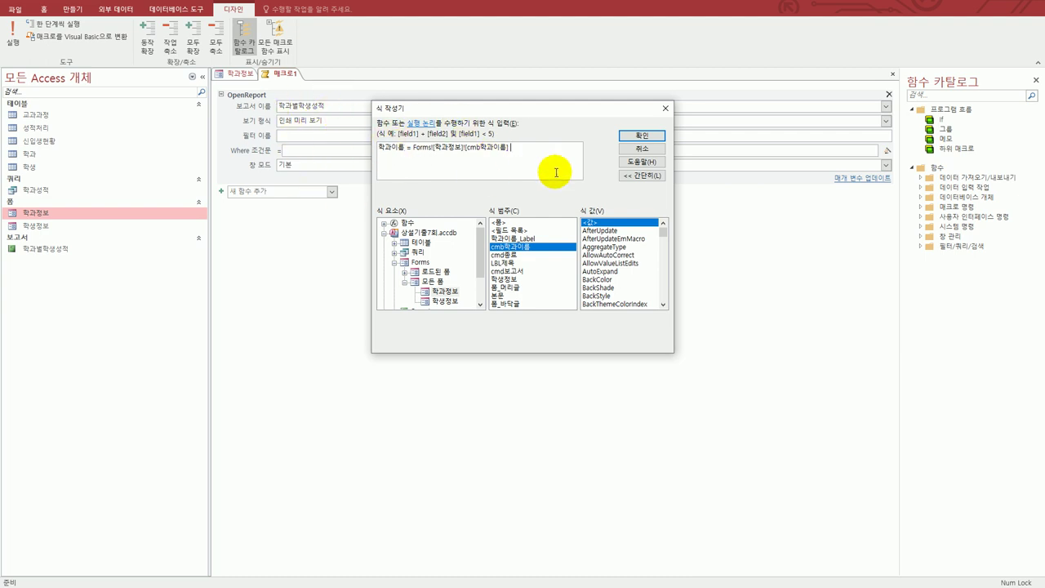
pyautogui.click(640, 137)
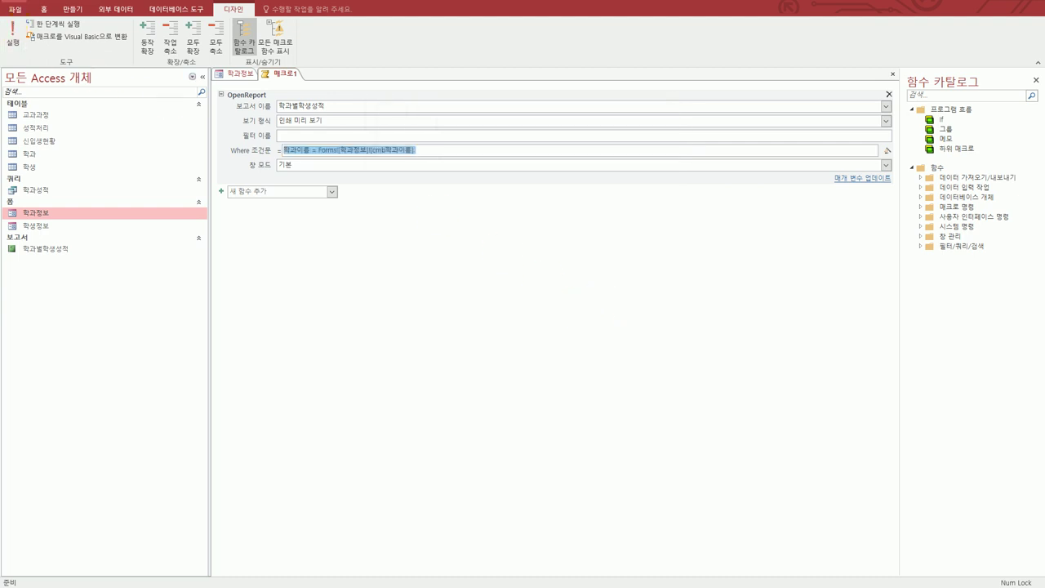
# - Save the macro under the name 보고서 and close it
pyautogui.hotkey('ctrl', 's')
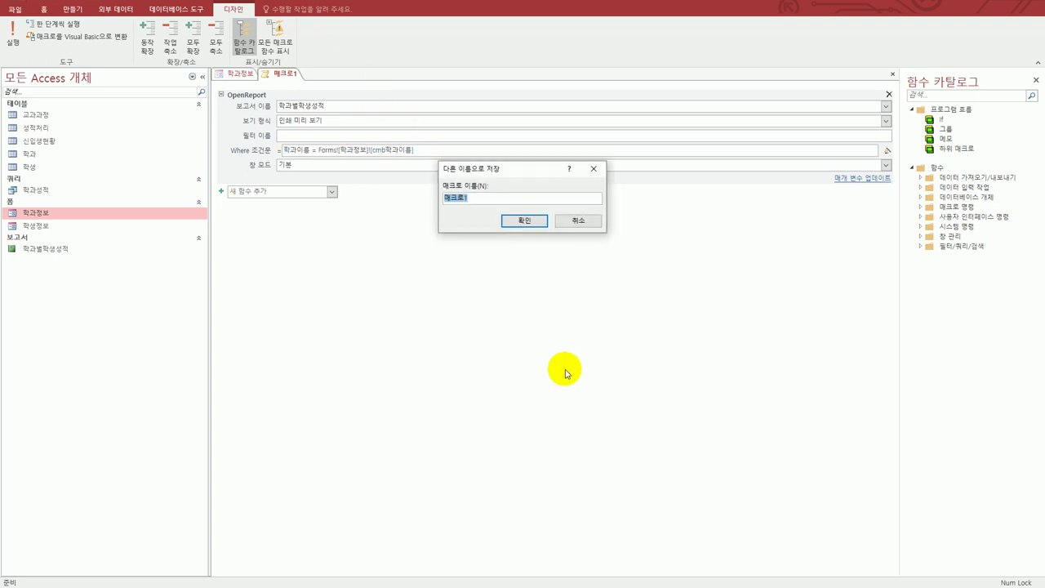
pyautogui.write('보고서')
pyautogui.click(529, 221)
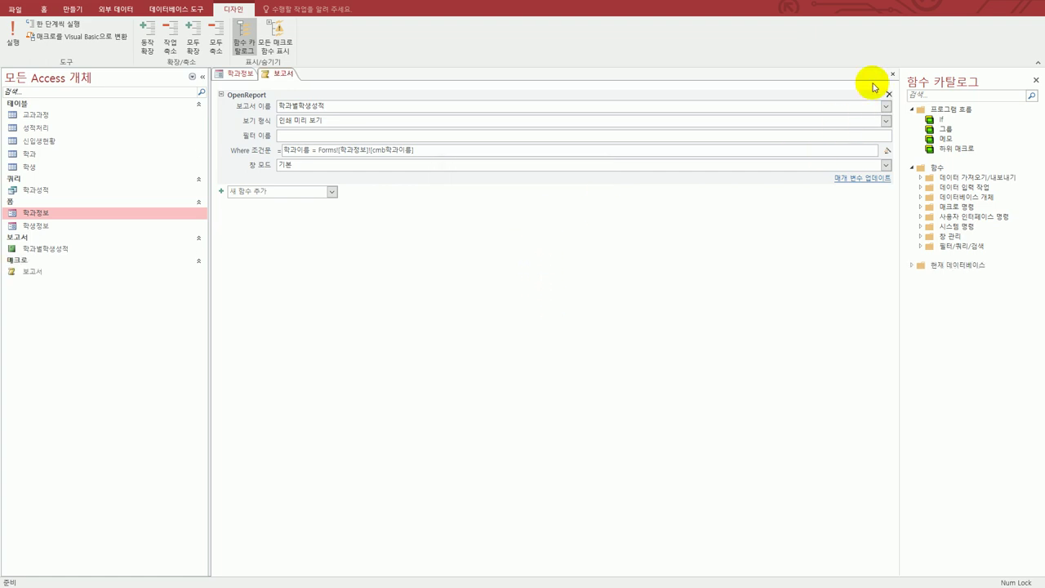
pyautogui.click(891, 76)
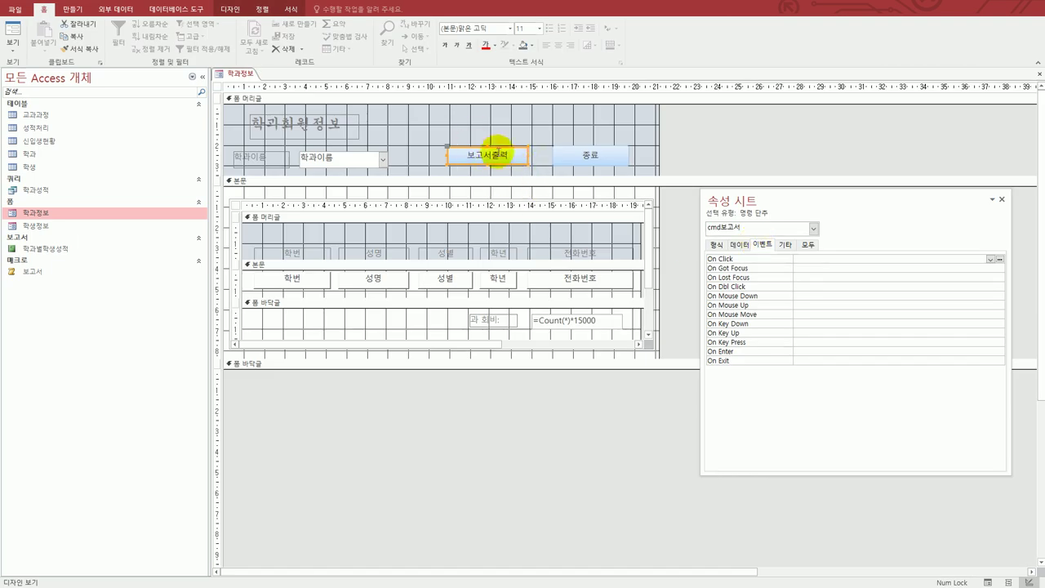
# - Set cmd보고서's On Click to the 보고서 macro and view 학과정보 in Form view
pyautogui.click(806, 259)
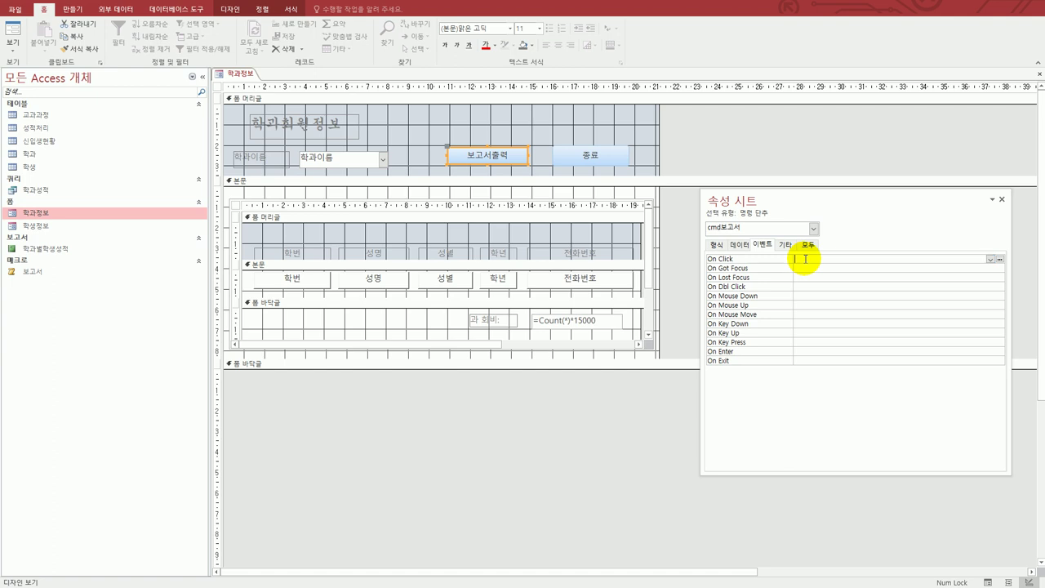
pyautogui.click(990, 259)
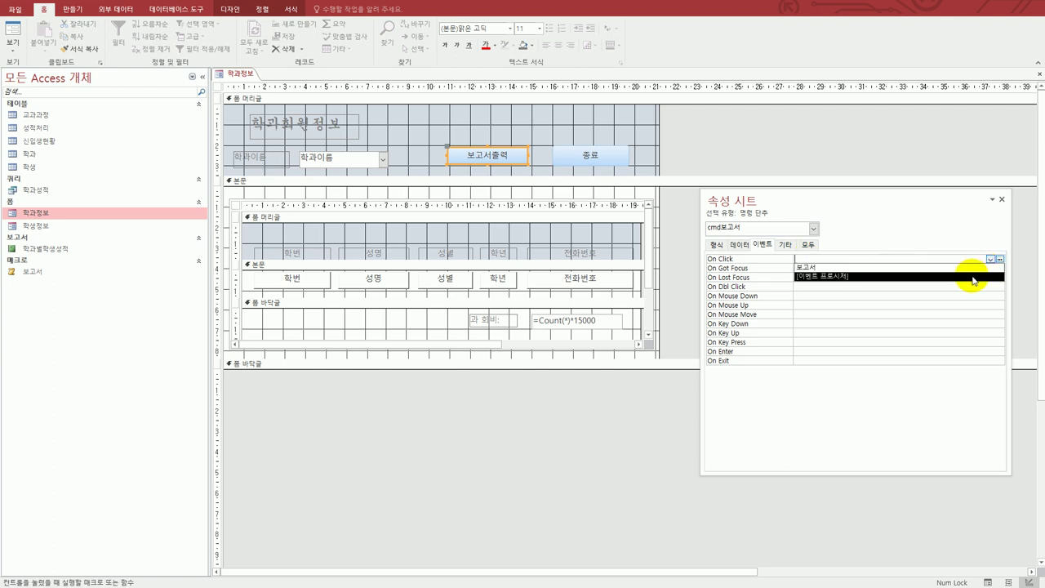
pyautogui.click(972, 268)
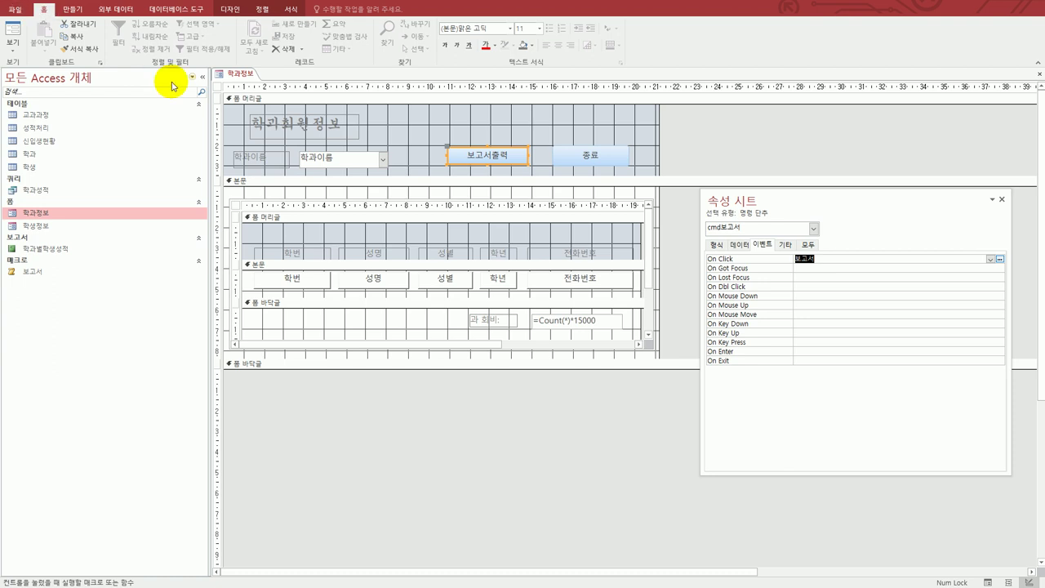
pyautogui.click(14, 49)
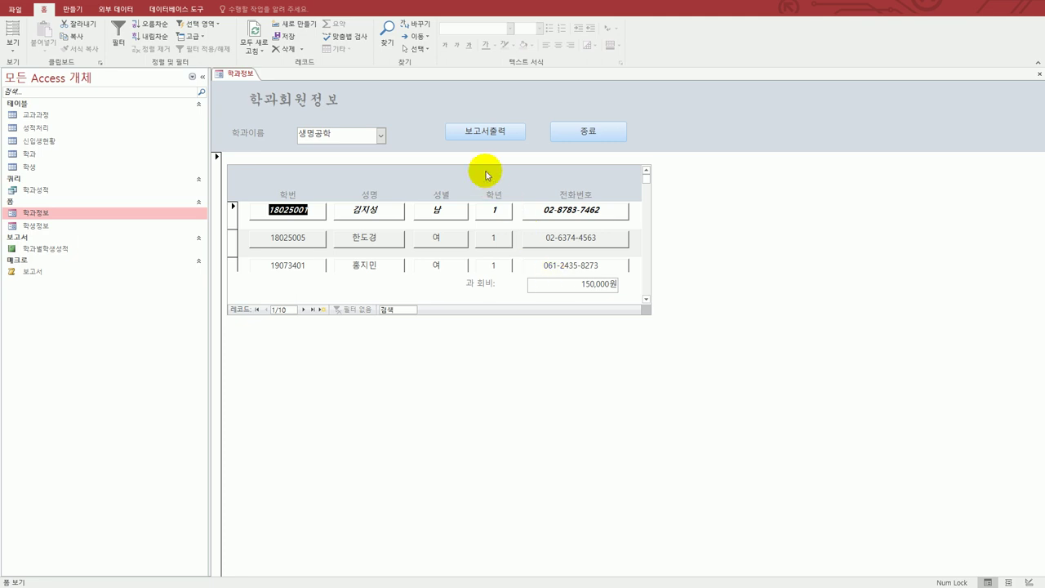
# - Preview the report for 생명공학, then close the preview and the 학과정보 form
pyautogui.click(381, 134)
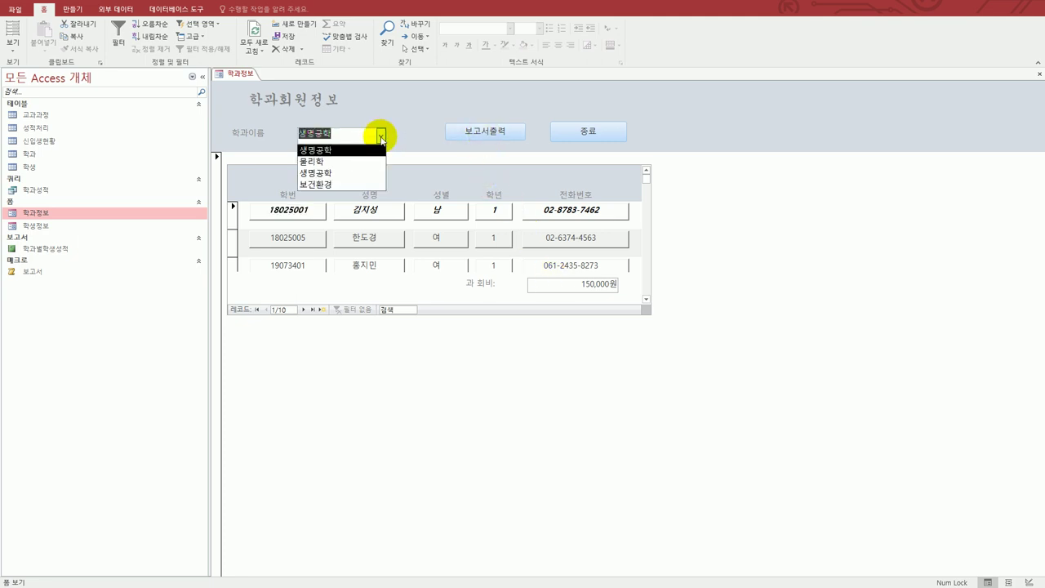
pyautogui.click(380, 135)
pyautogui.click(515, 137)
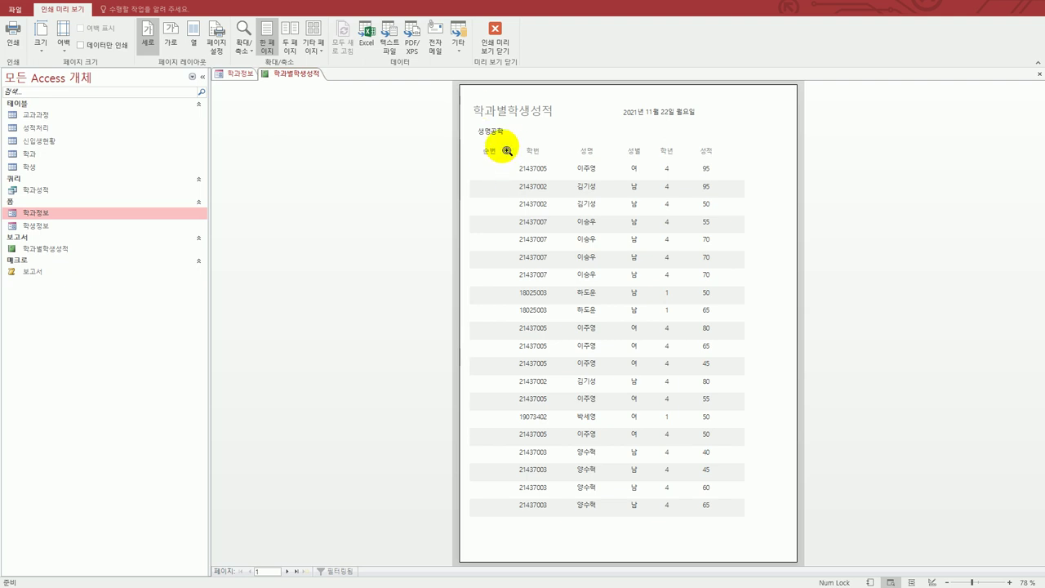
pyautogui.click(496, 62)
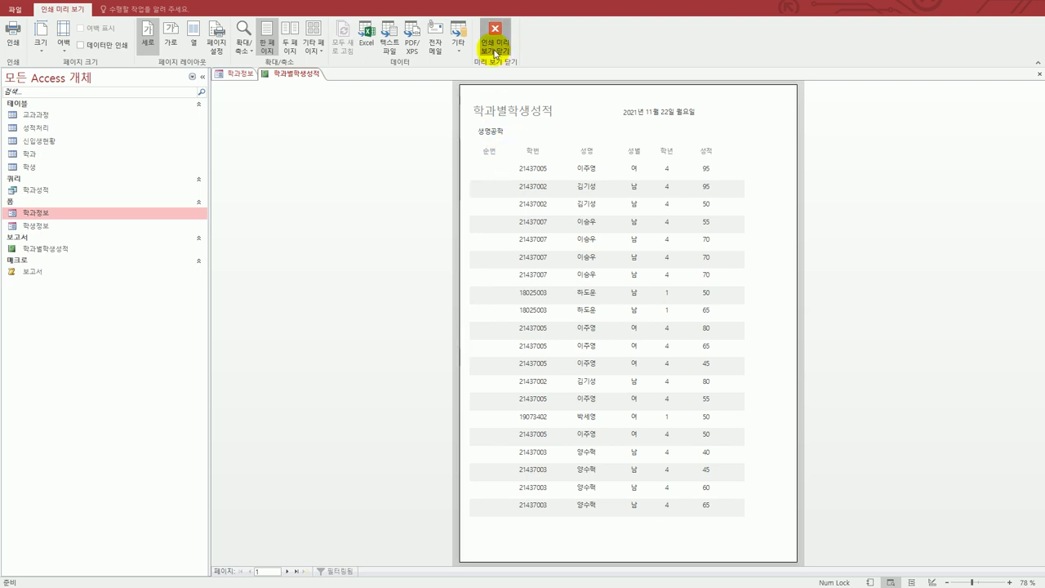
pyautogui.click(1040, 74)
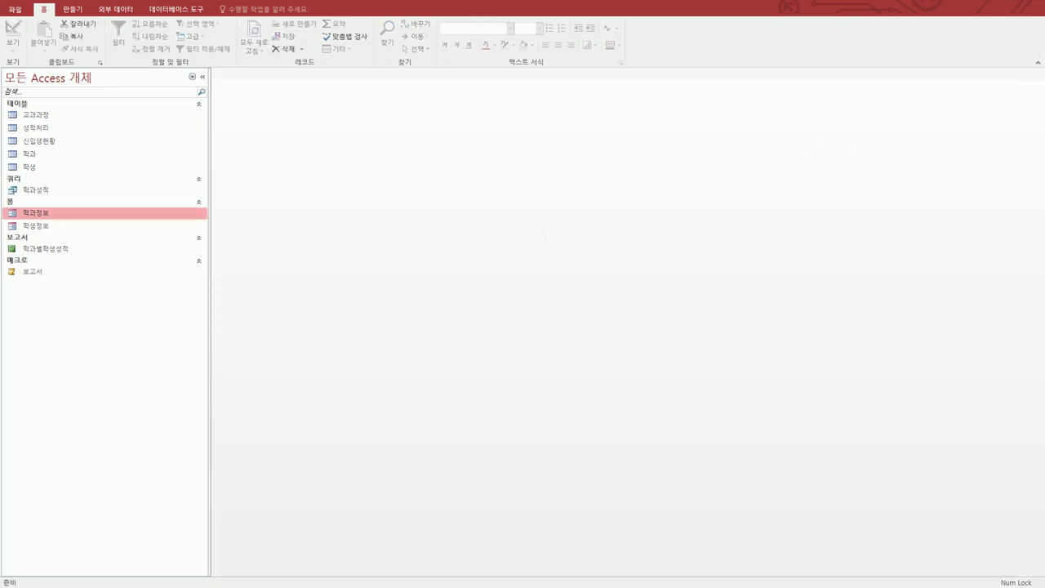
# - Read 문제 3 in the exam PDF, then bring up the 학과별학생성적 report's shortcut menu
pyautogui.hotkey('alt', 'Tab')
pyautogui.scroll(-5, 463, 486)
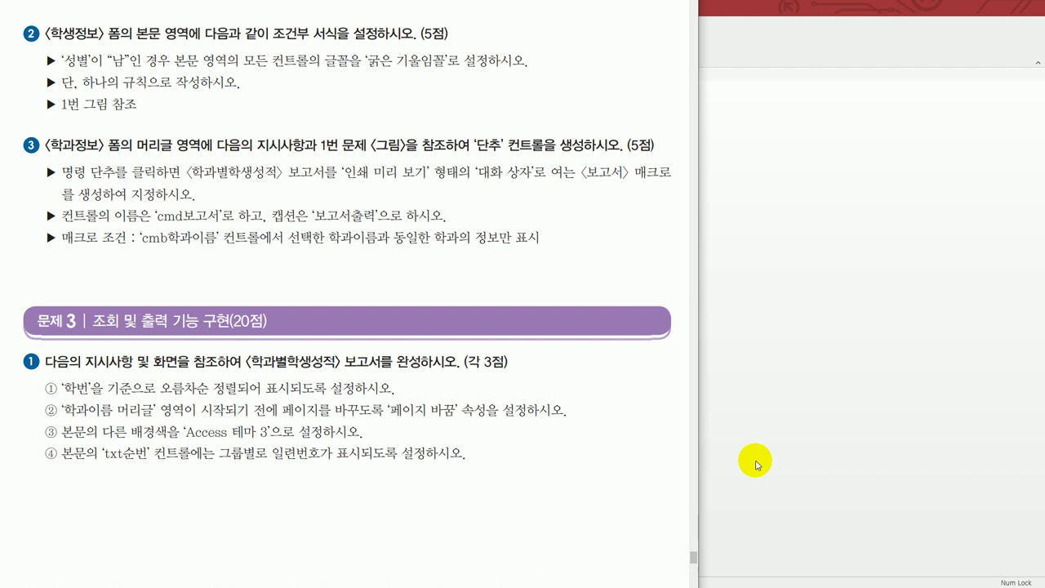
pyautogui.click(756, 464)
pyautogui.click(95, 254)
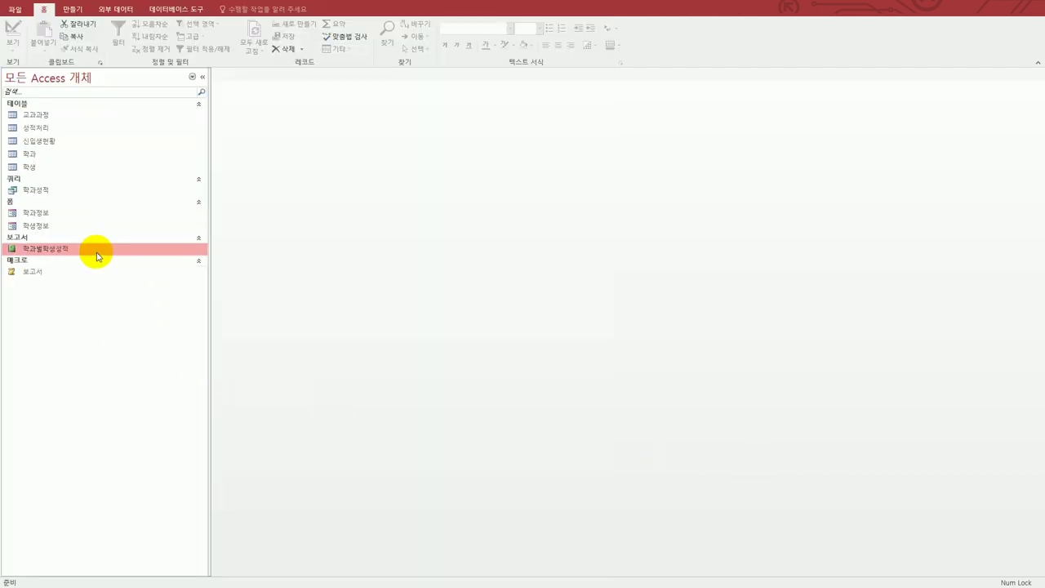
pyautogui.rightClick(95, 255)
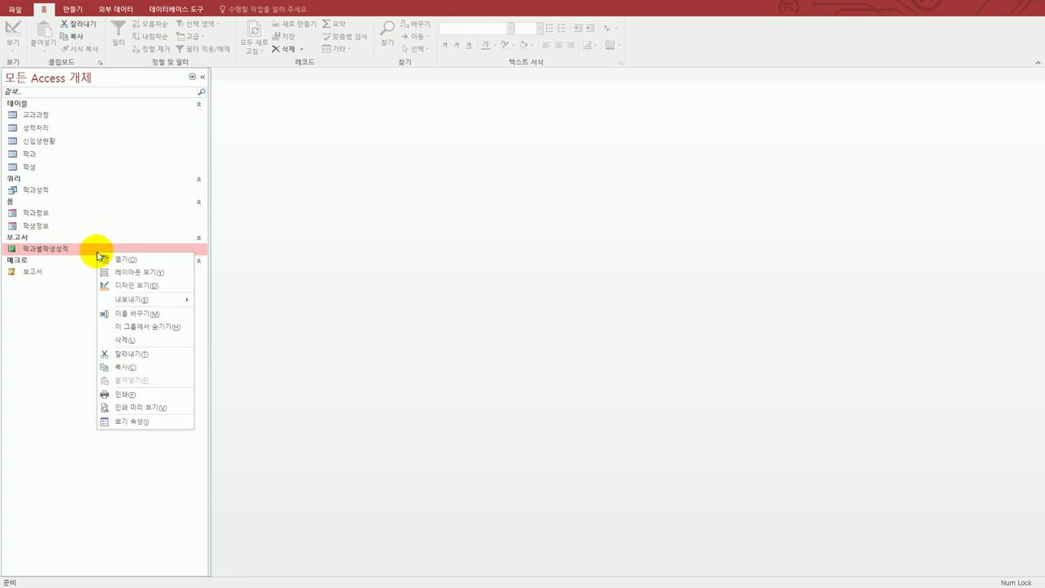
# - Open 학과별학생성적 in Design view and set its Order By property to 학번
pyautogui.click(144, 285)
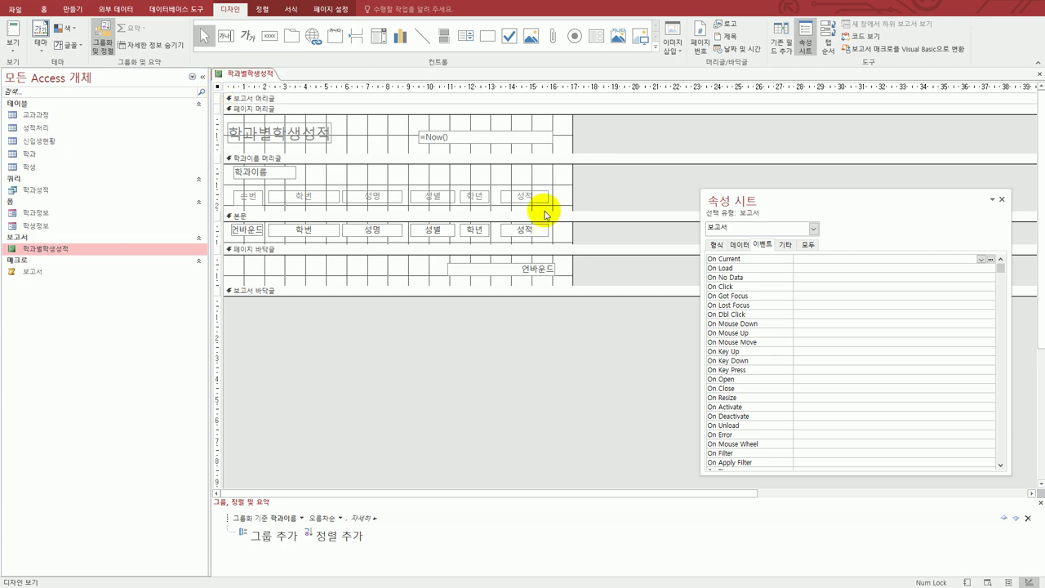
pyautogui.click(739, 244)
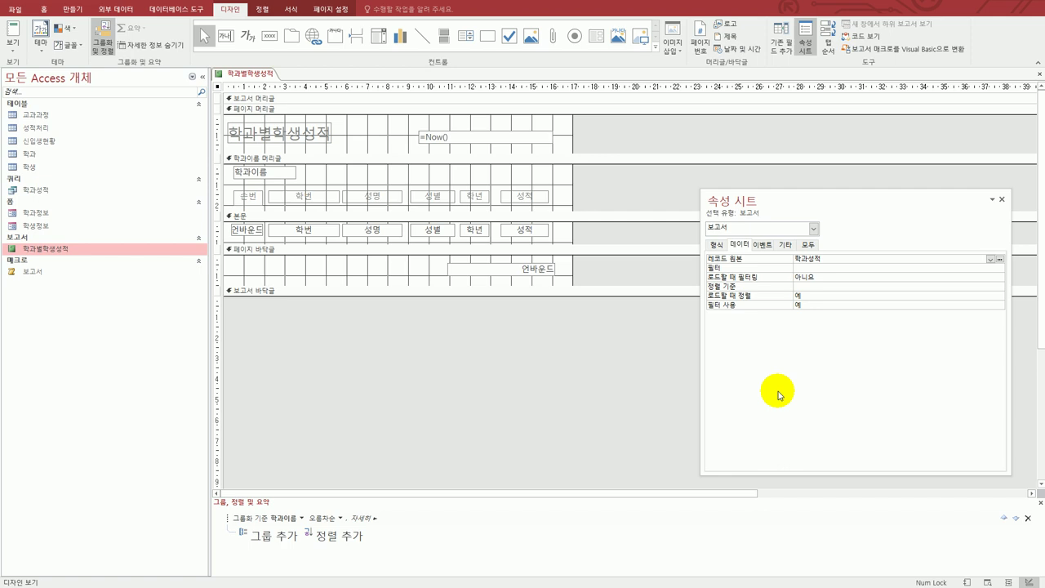
pyautogui.click(818, 287)
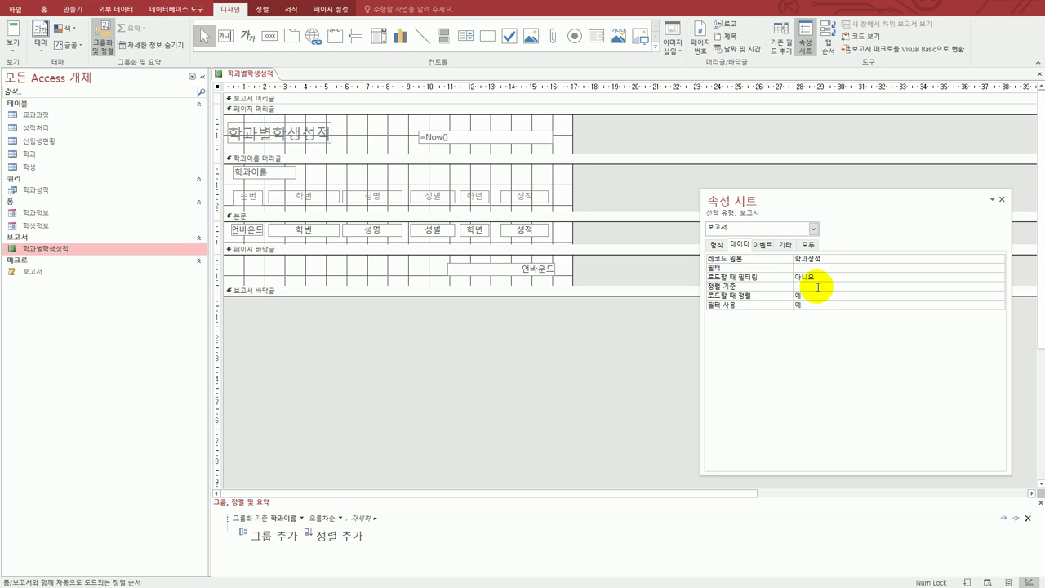
pyautogui.write('학번')
pyautogui.press('Return')
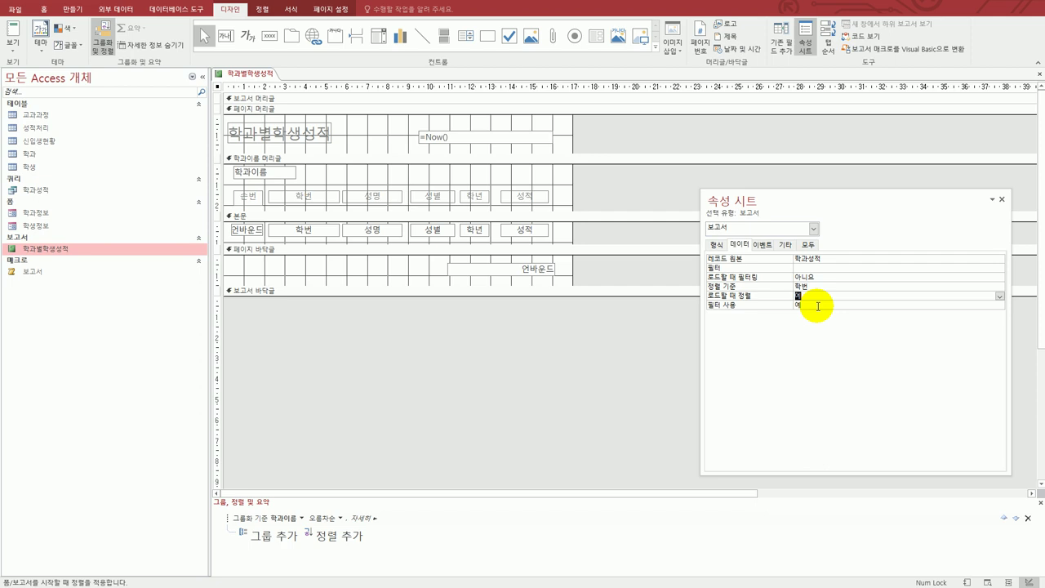
pyautogui.click(331, 159)
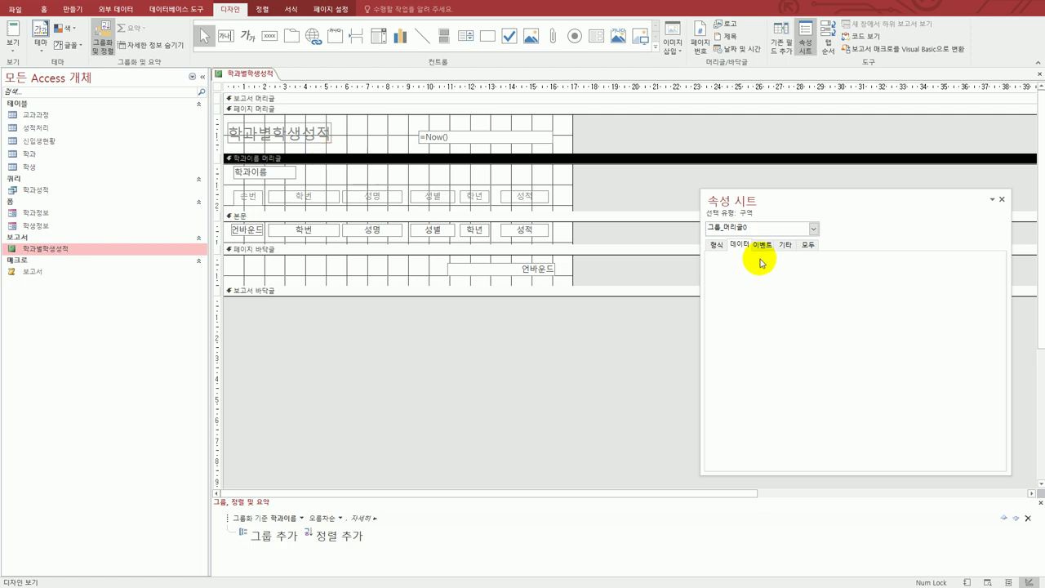
# - Set the 학과이름 group header's Force New Page to Before Section
pyautogui.click(717, 245)
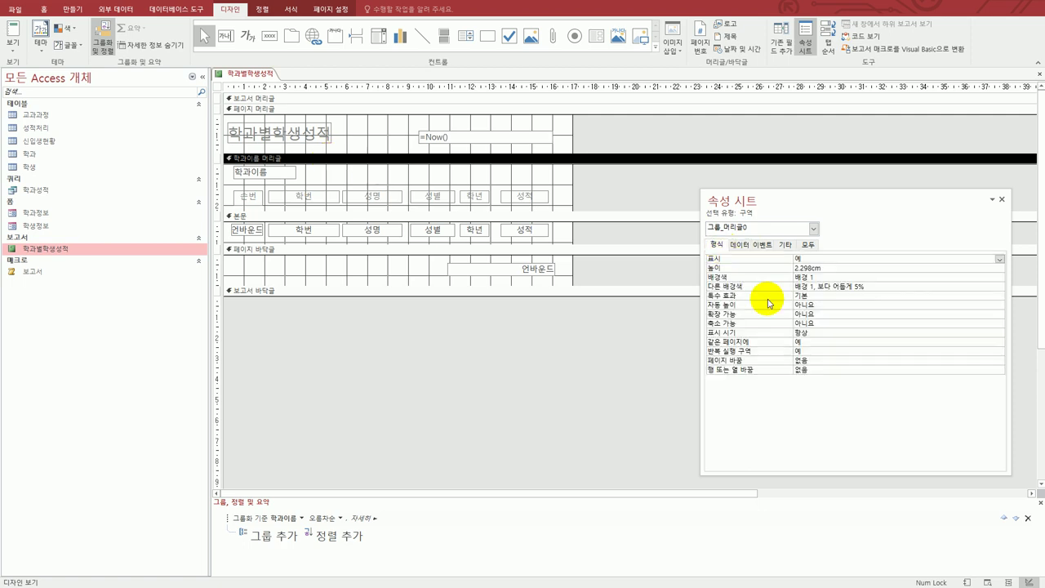
pyautogui.click(819, 360)
pyautogui.click(1000, 361)
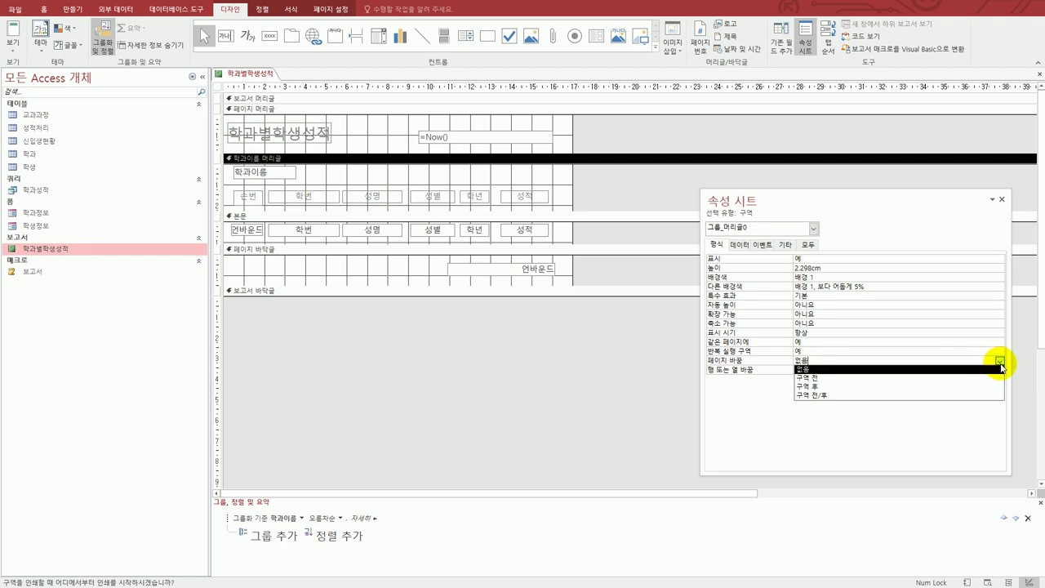
pyautogui.click(979, 379)
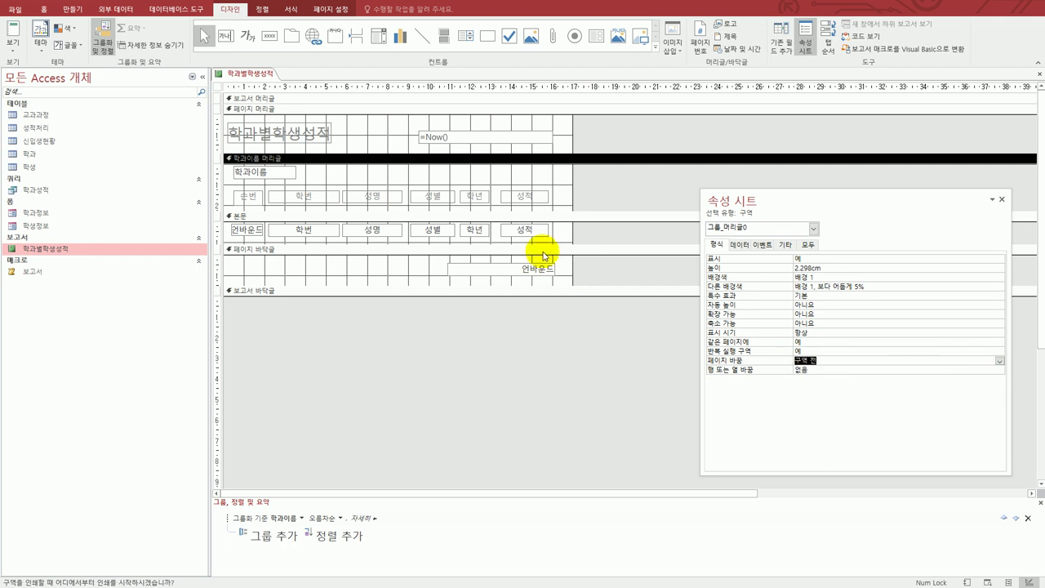
# - Give the Detail section an Access 테마 3 alternate back color
pyautogui.click(287, 221)
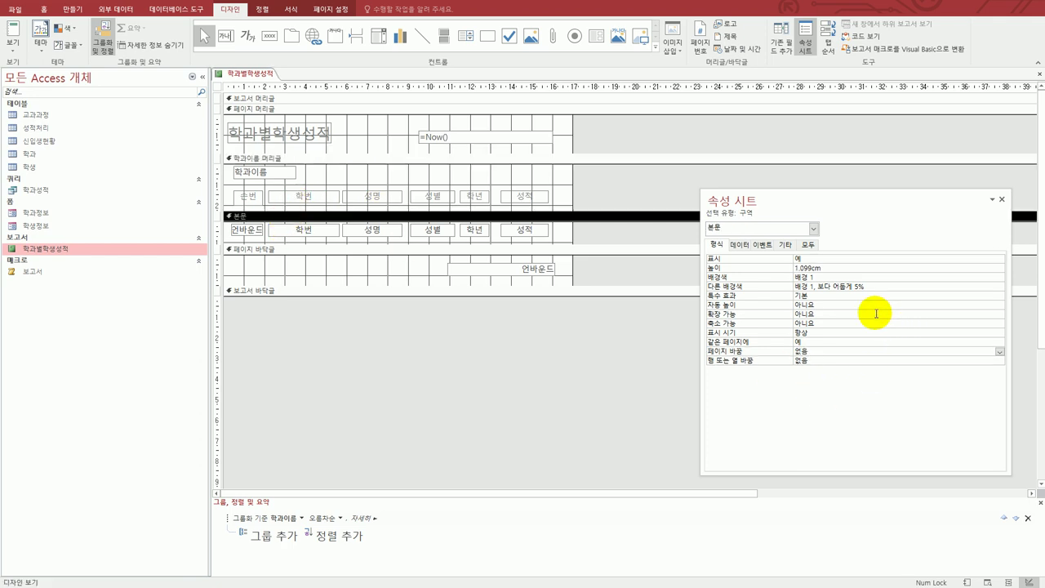
pyautogui.click(842, 286)
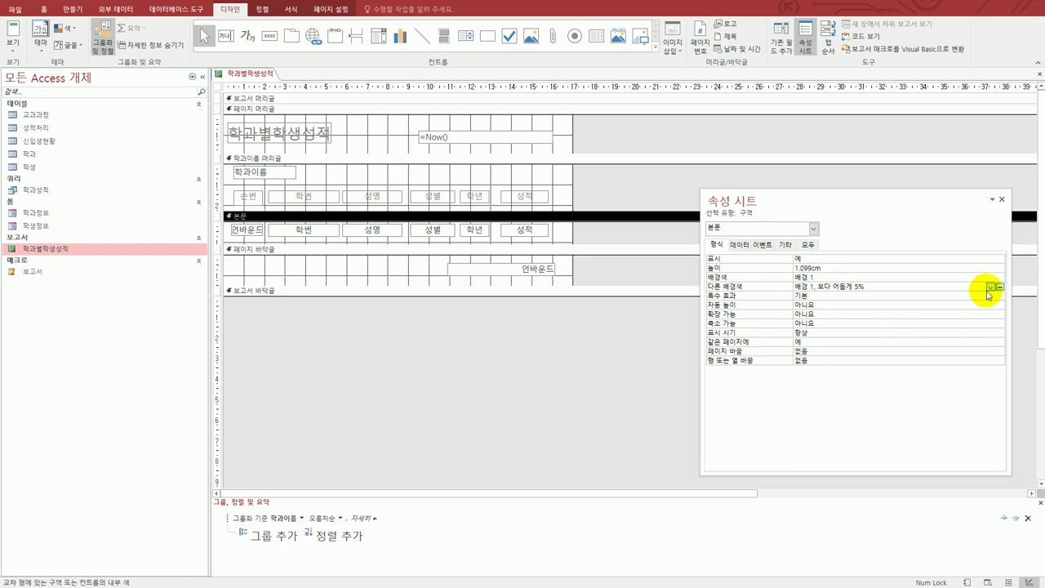
pyautogui.click(990, 287)
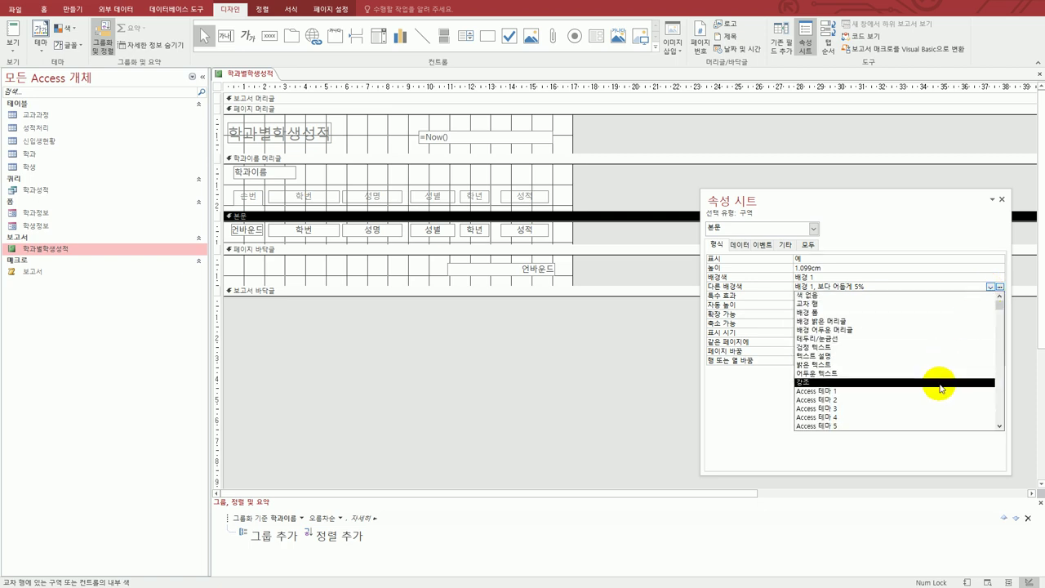
pyautogui.click(934, 408)
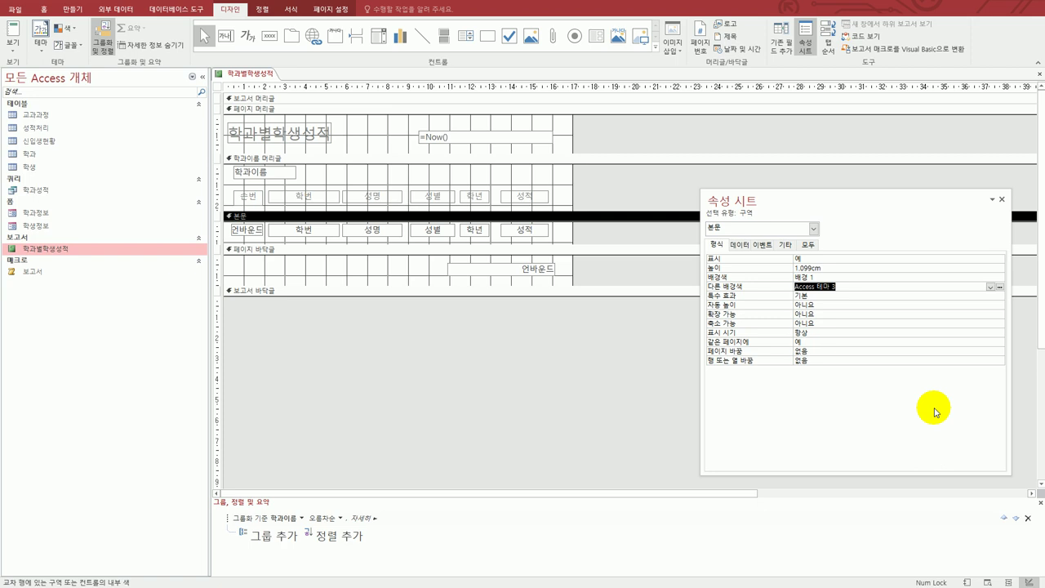
pyautogui.click(260, 237)
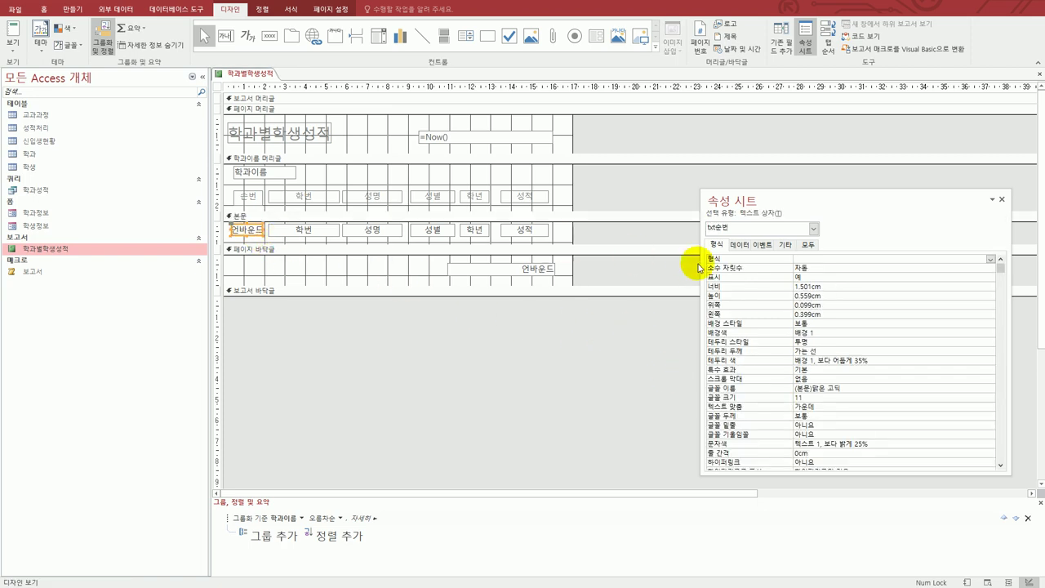
# - Set txt순번's control source to =1 with Running Sum Over Group
pyautogui.click(740, 245)
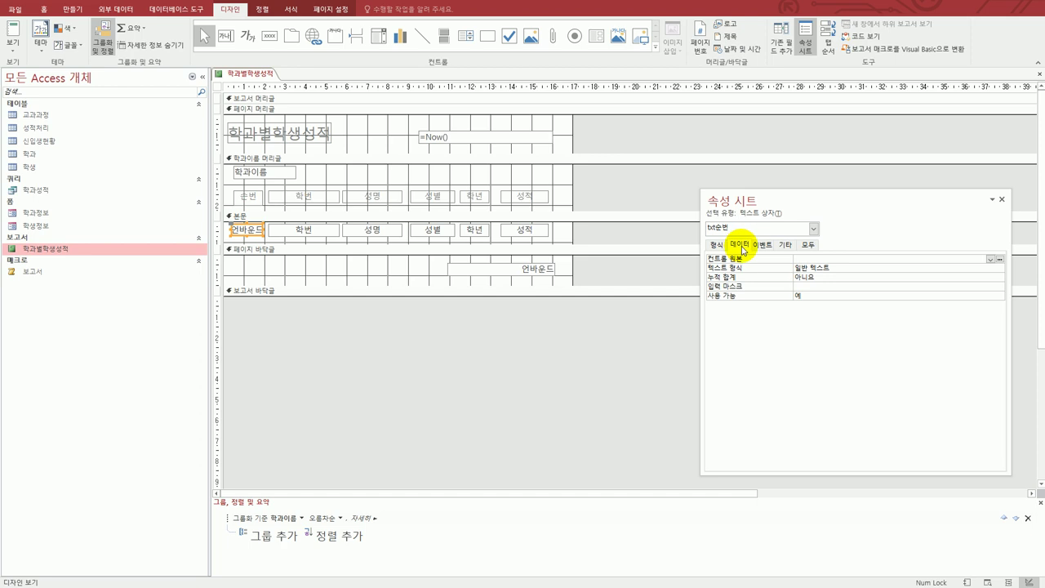
pyautogui.click(814, 259)
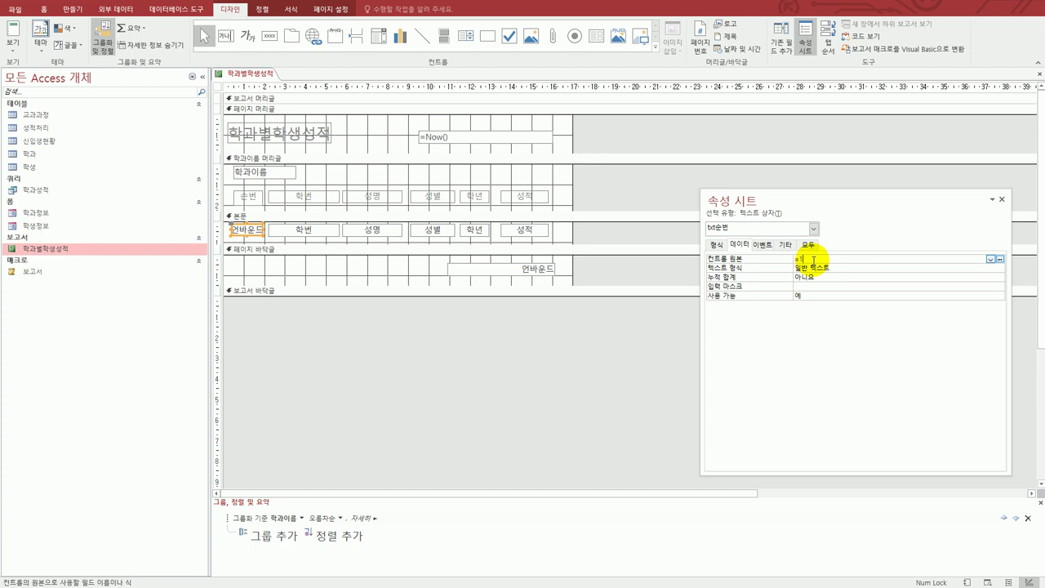
pyautogui.write('=1')
pyautogui.click(841, 276)
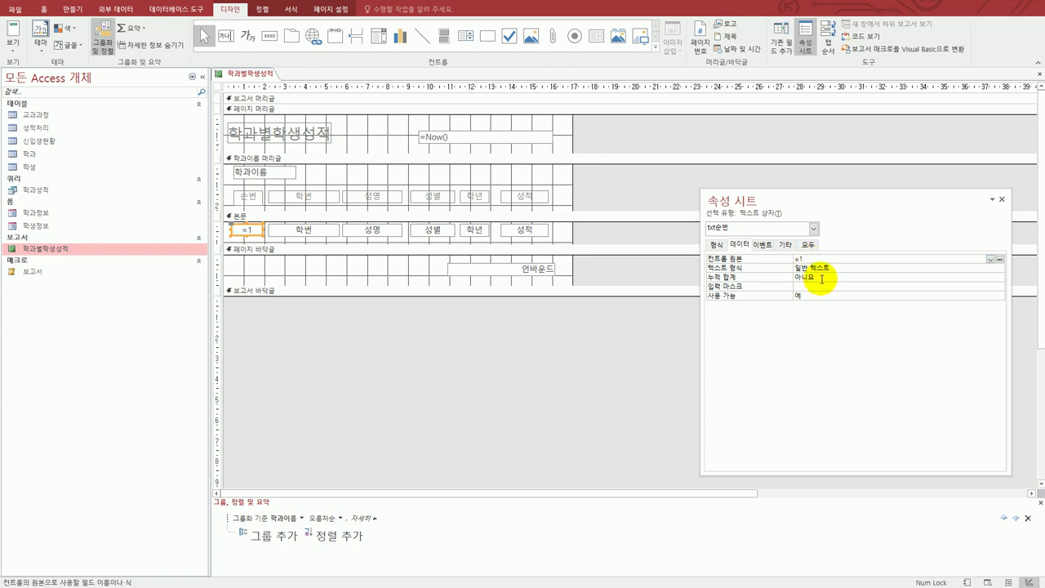
pyautogui.click(999, 278)
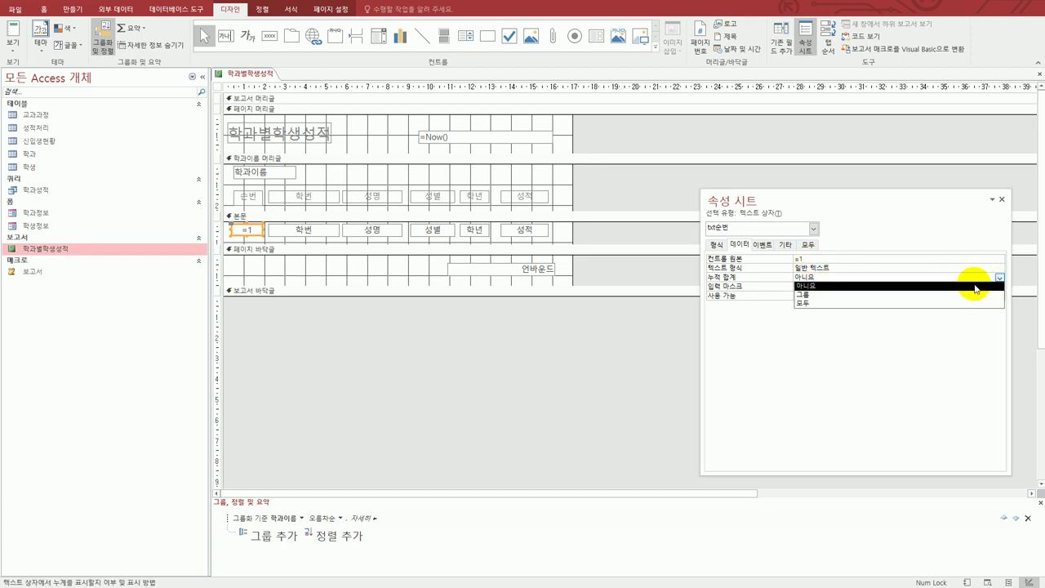
pyautogui.click(969, 295)
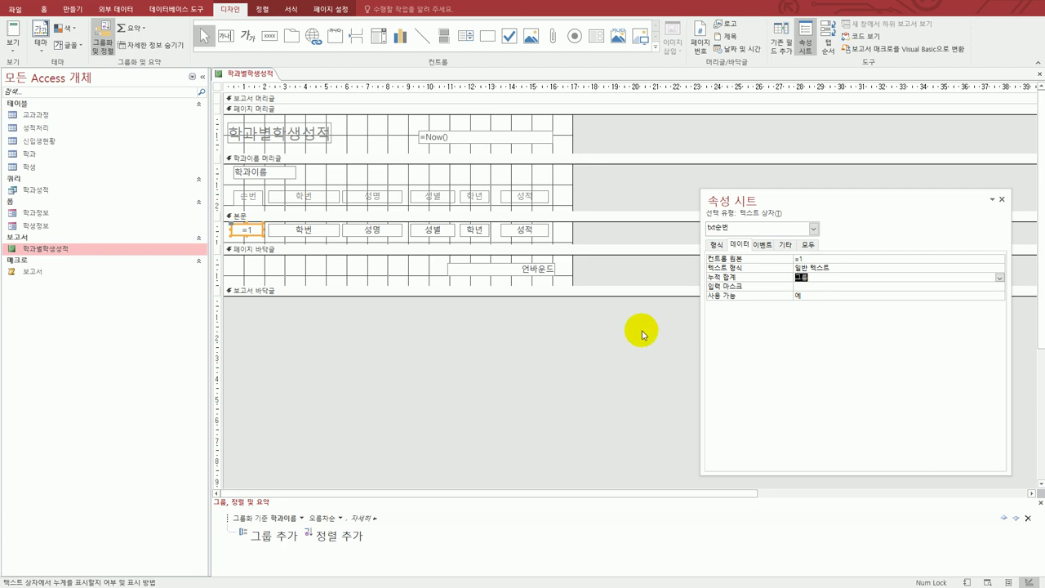
pyautogui.click(537, 275)
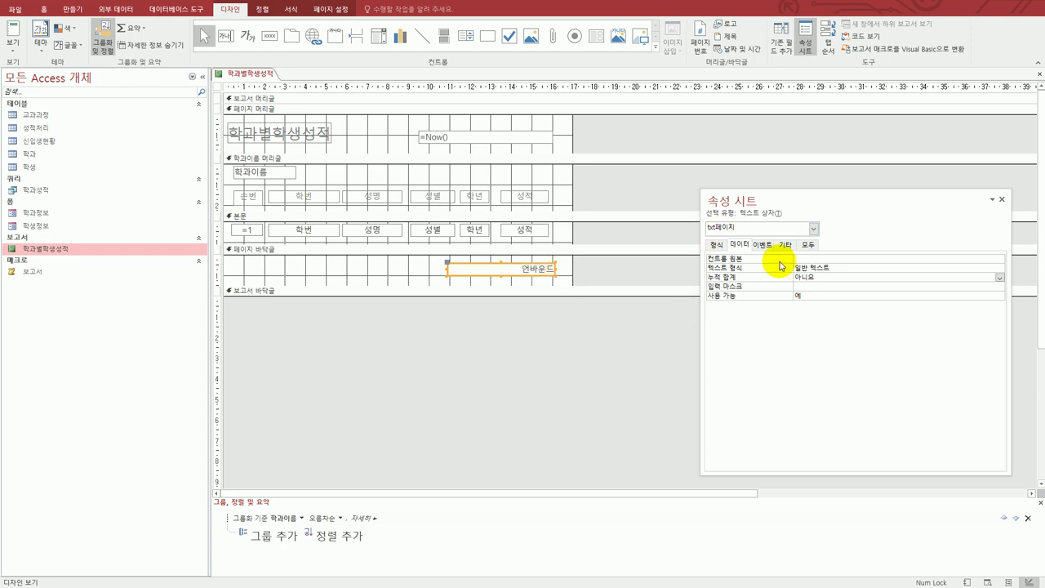
# - Open the Zoom box for txt페이지's control source with an 18-point editing font
pyautogui.click(807, 258)
pyautogui.rightClick(807, 259)
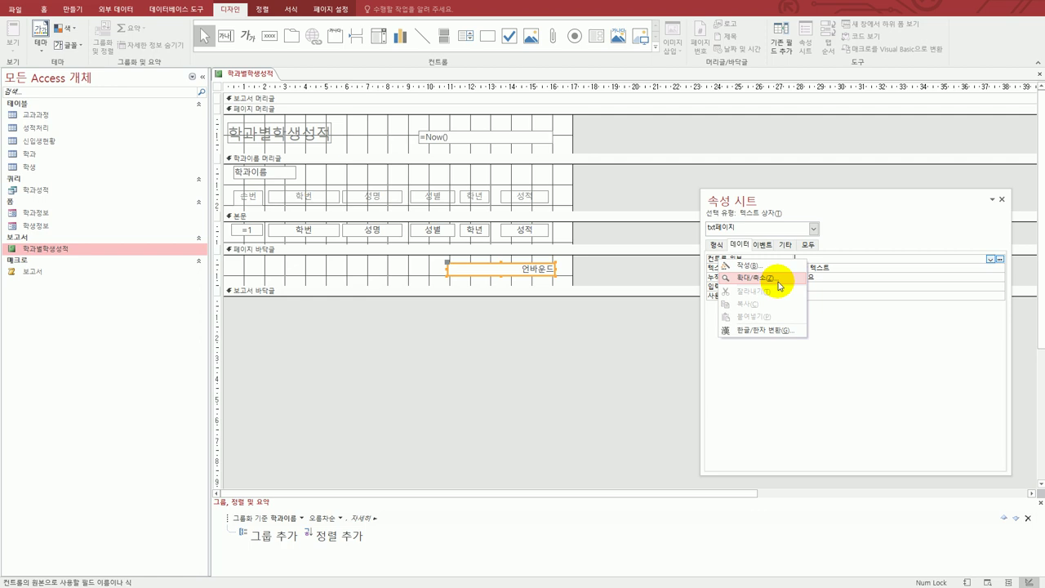
pyautogui.click(779, 284)
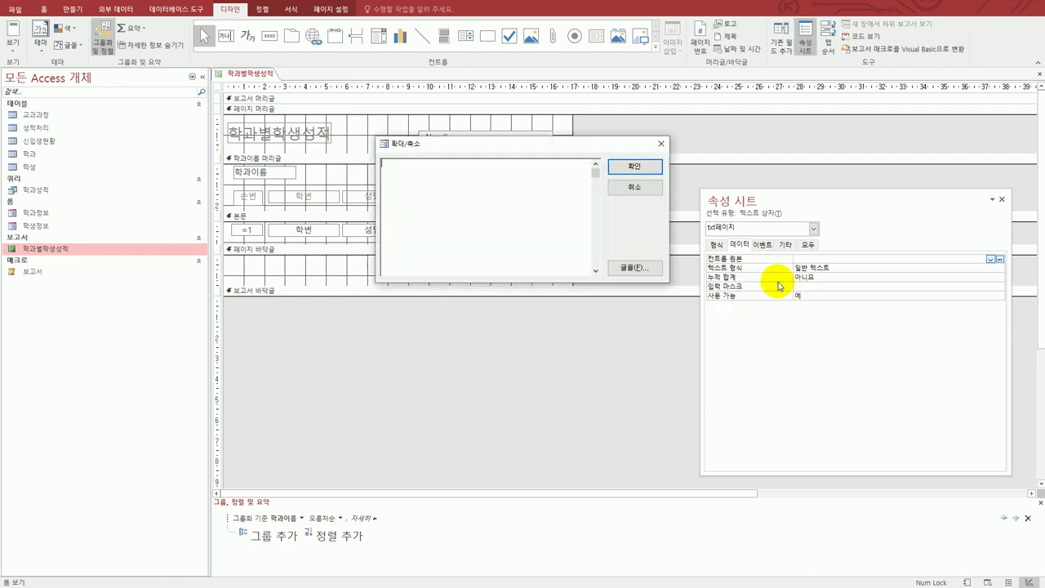
pyautogui.click(631, 268)
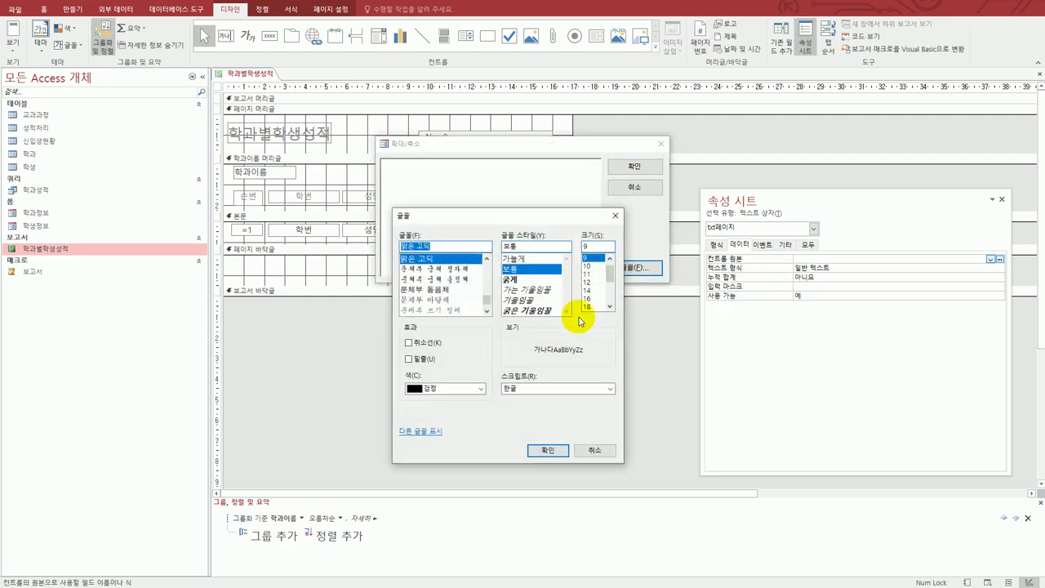
pyautogui.click(588, 307)
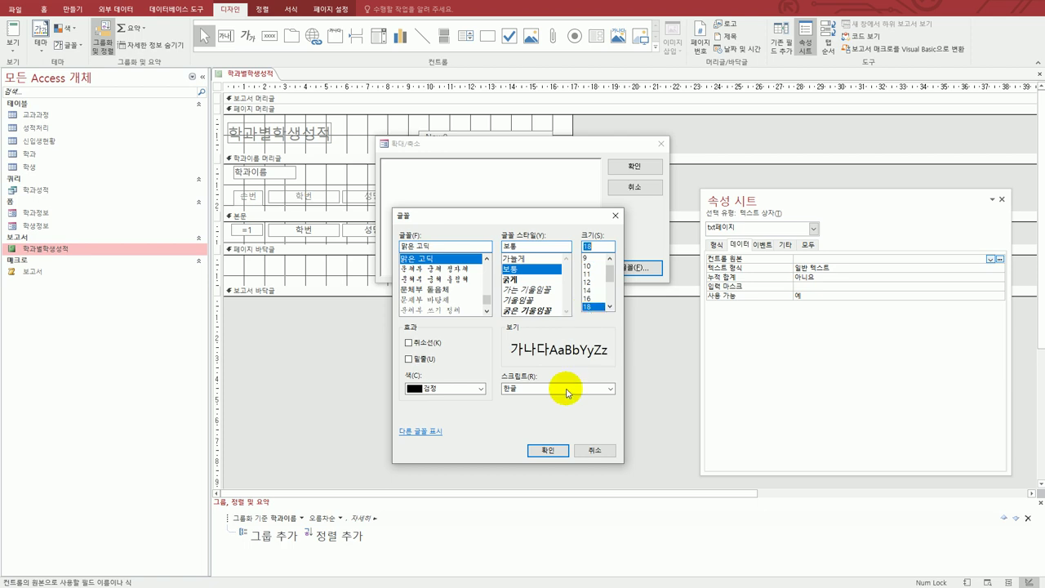
pyautogui.click(542, 450)
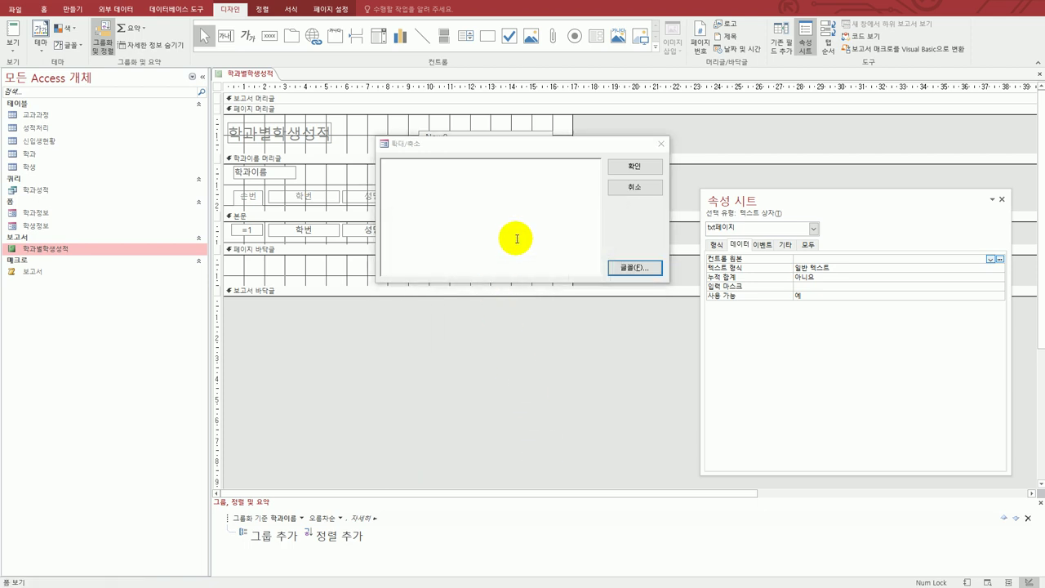
# - Enter ="총 " & [pages] & "페이지 중 " & [page] & "페이지" as the footer expression
pyautogui.write('=')
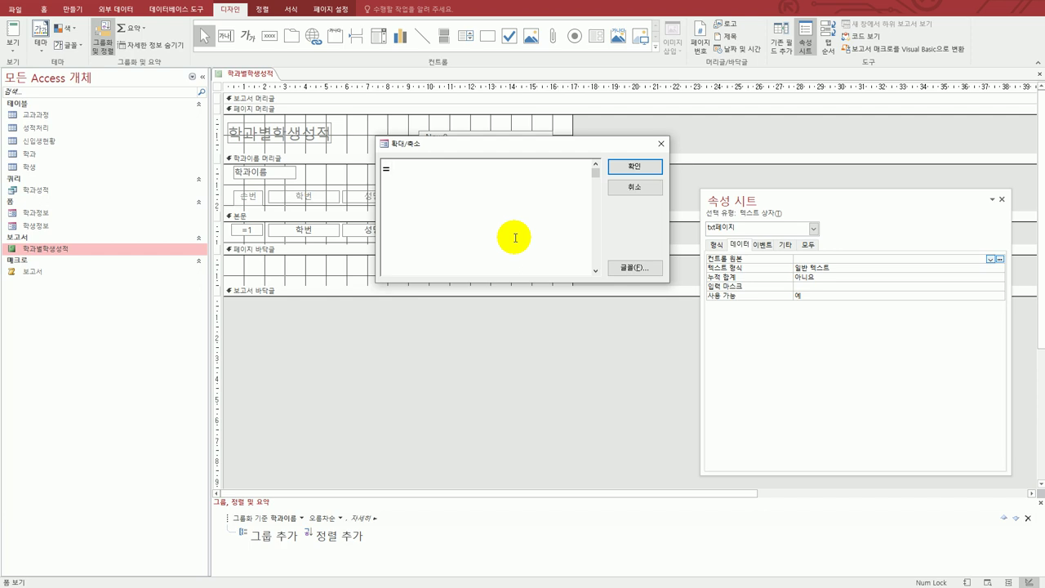
pyautogui.write('"총 " & [pages] &')
pyautogui.write('"vpd')
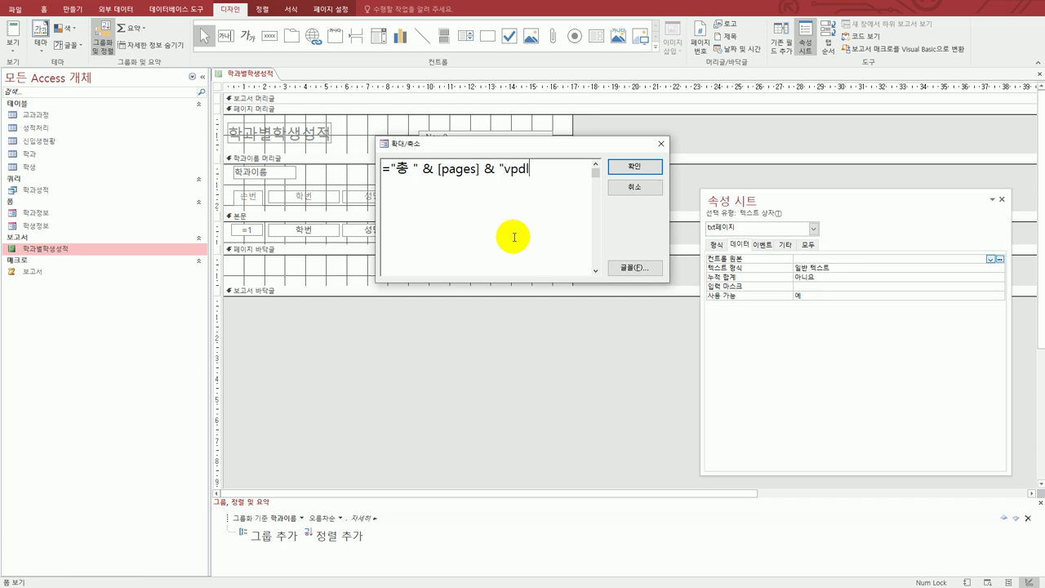
pyautogui.press('BackSpace')
pyautogui.press('BackSpace')
pyautogui.press('BackSpace')
pyautogui.write('페이지 ')
pyautogui.write('중 "')
pyautogui.write(' & [')
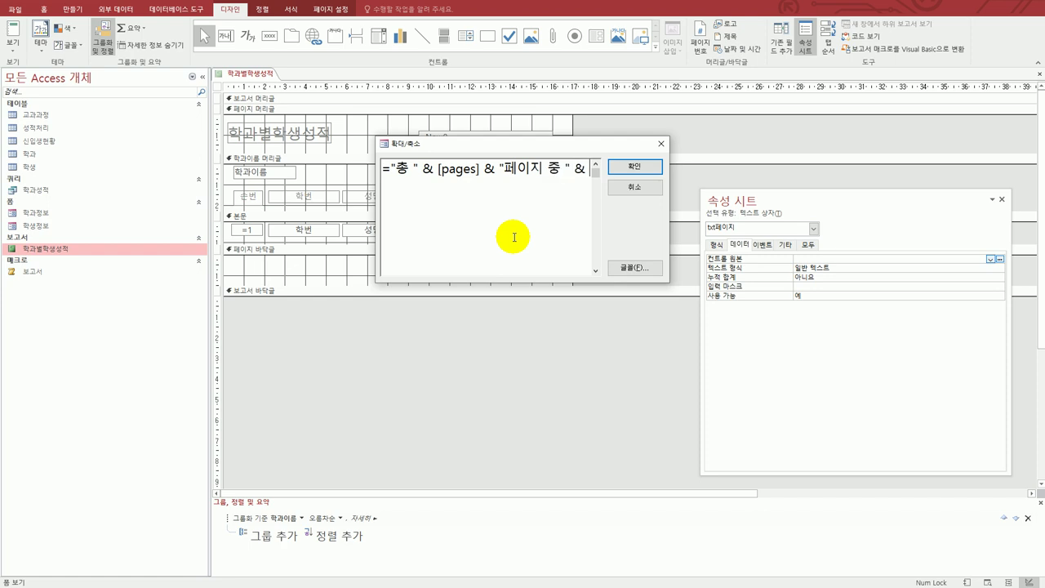
pyautogui.write('page] & "페이')
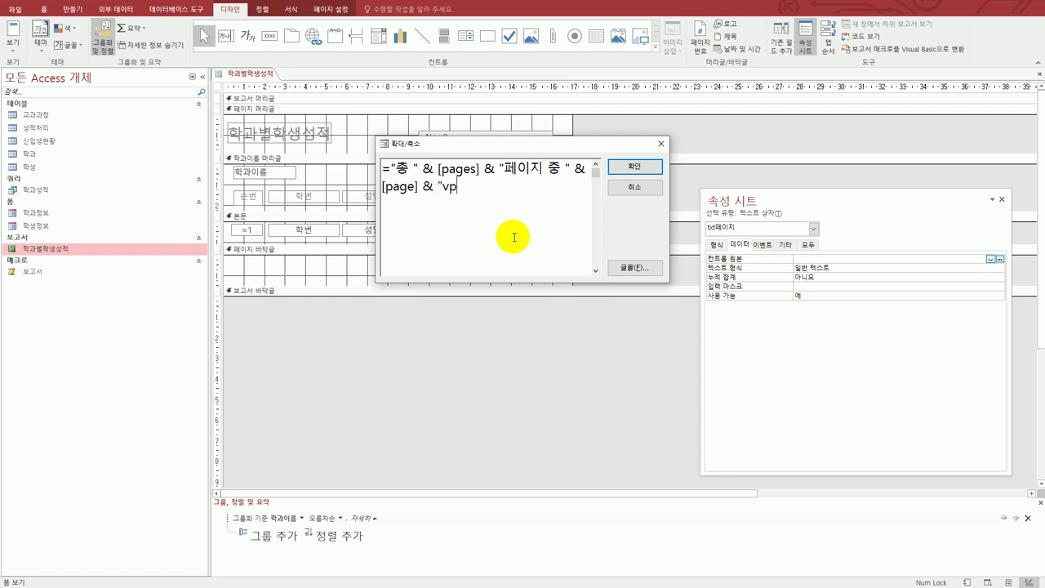
pyautogui.write('지"')
pyautogui.click(631, 174)
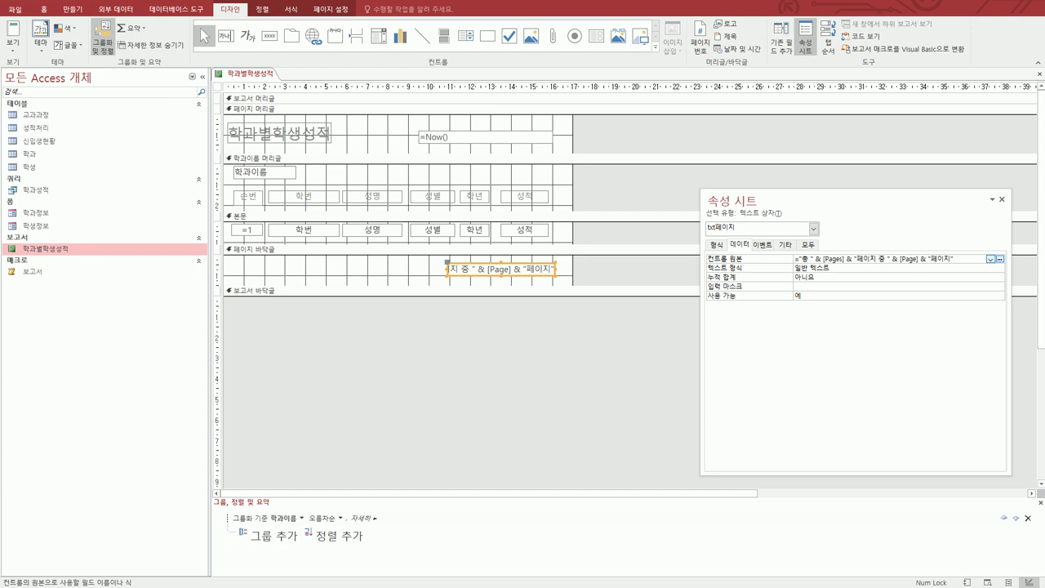
# - Print-preview the report to confirm the footer reads 총 5페이지 중 1페이지, then close it
pyautogui.click(13, 45)
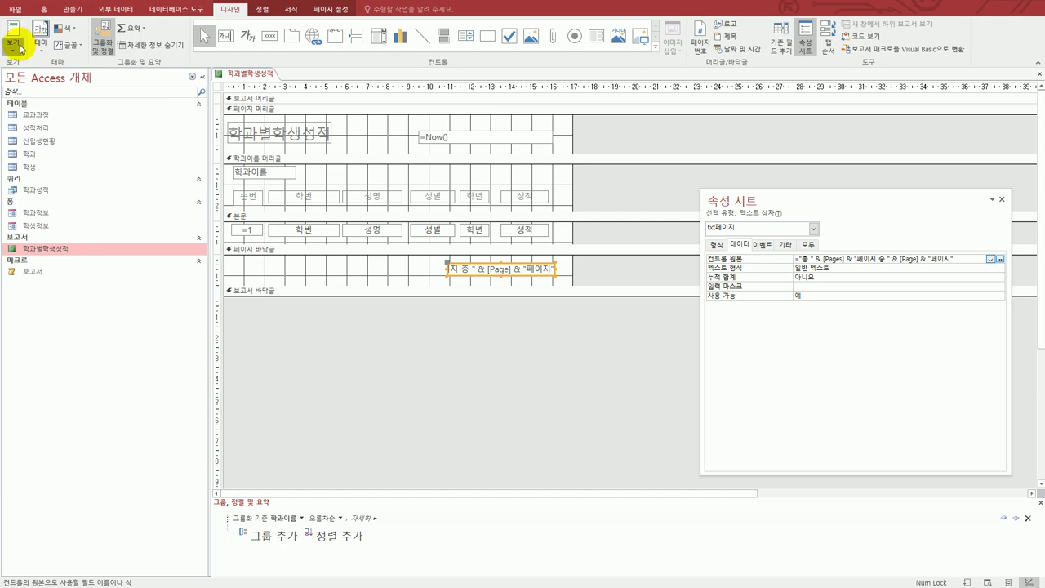
pyautogui.click(29, 100)
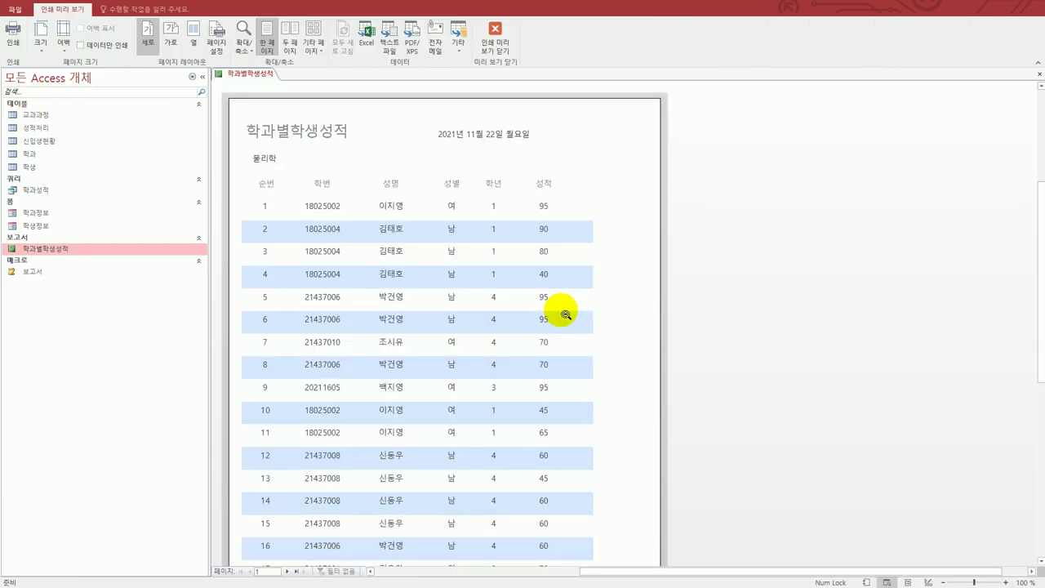
pyautogui.scroll(-4, 565, 315)
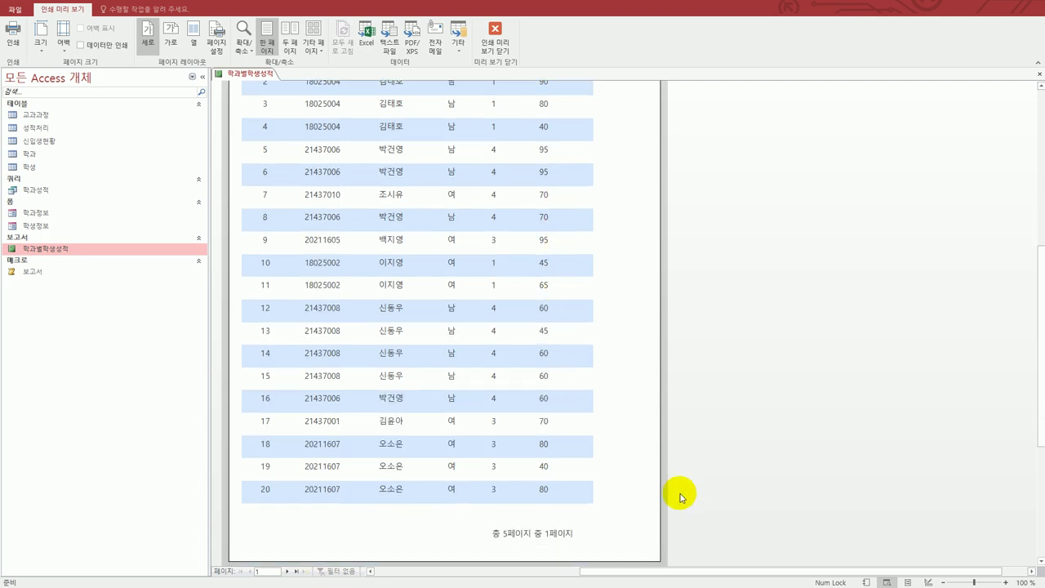
pyautogui.scroll(2, 702, 504)
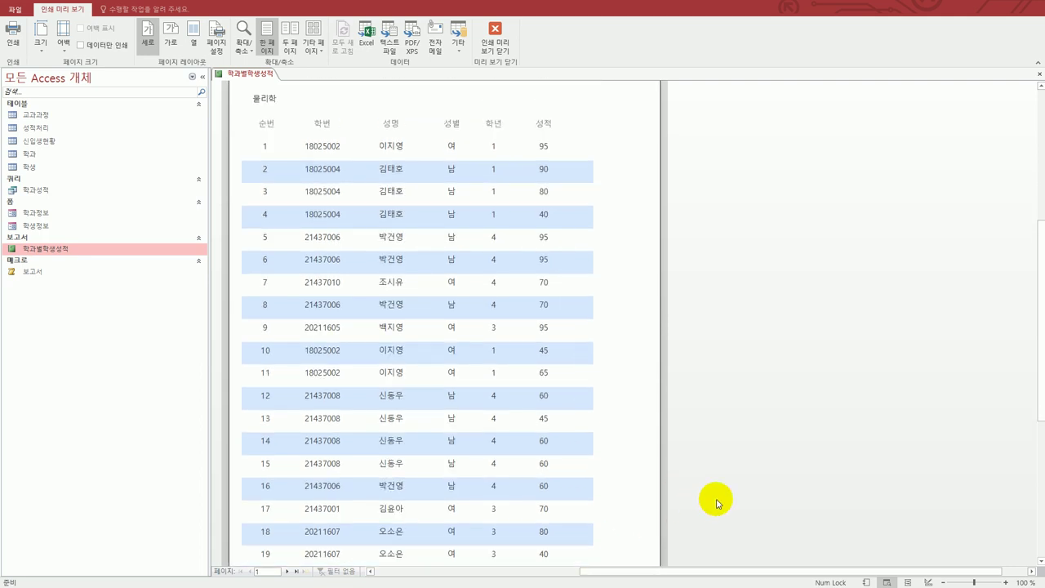
pyautogui.scroll(2, 717, 503)
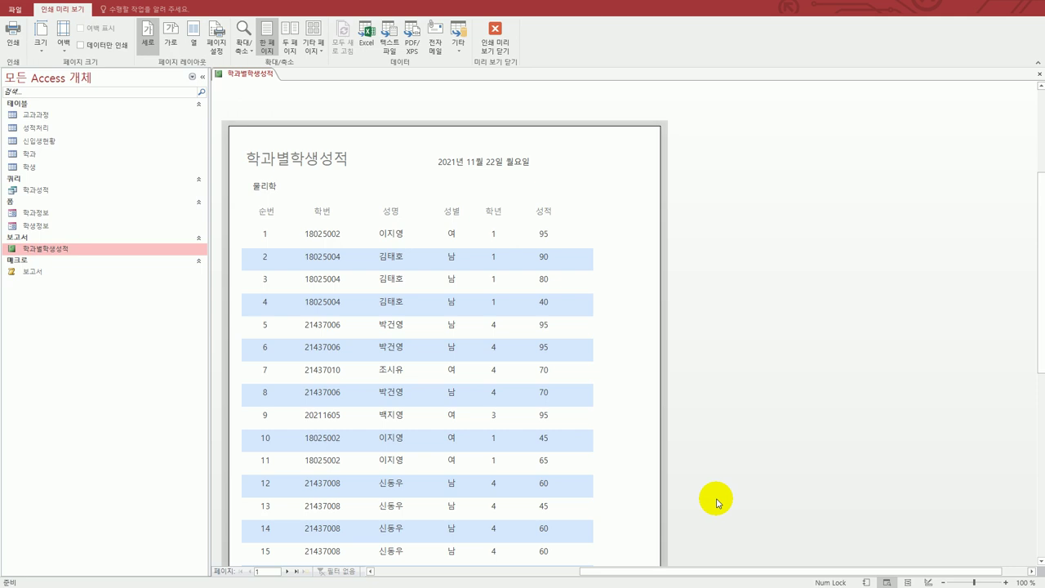
pyautogui.click(495, 39)
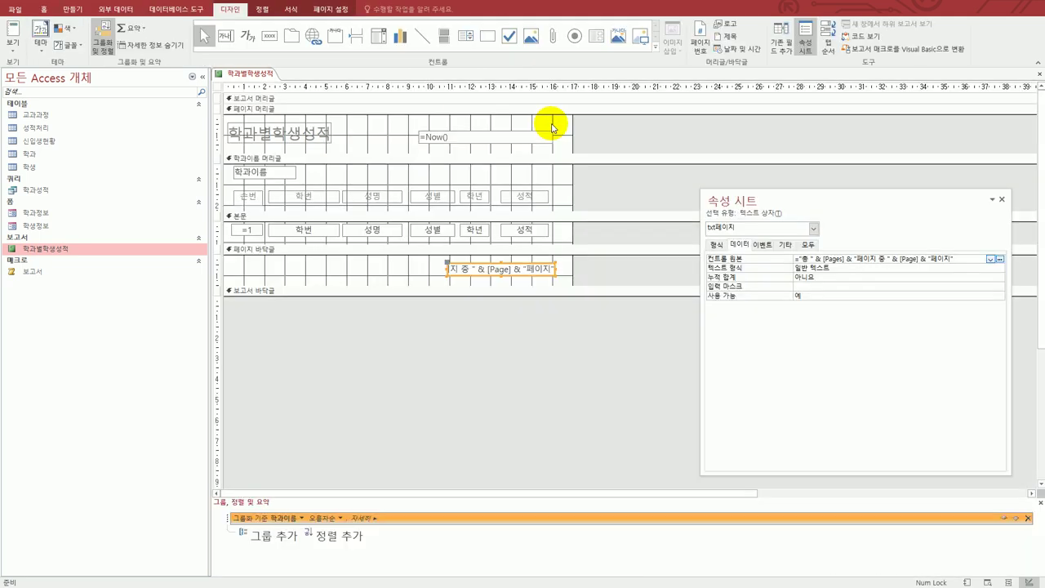
pyautogui.click(1040, 74)
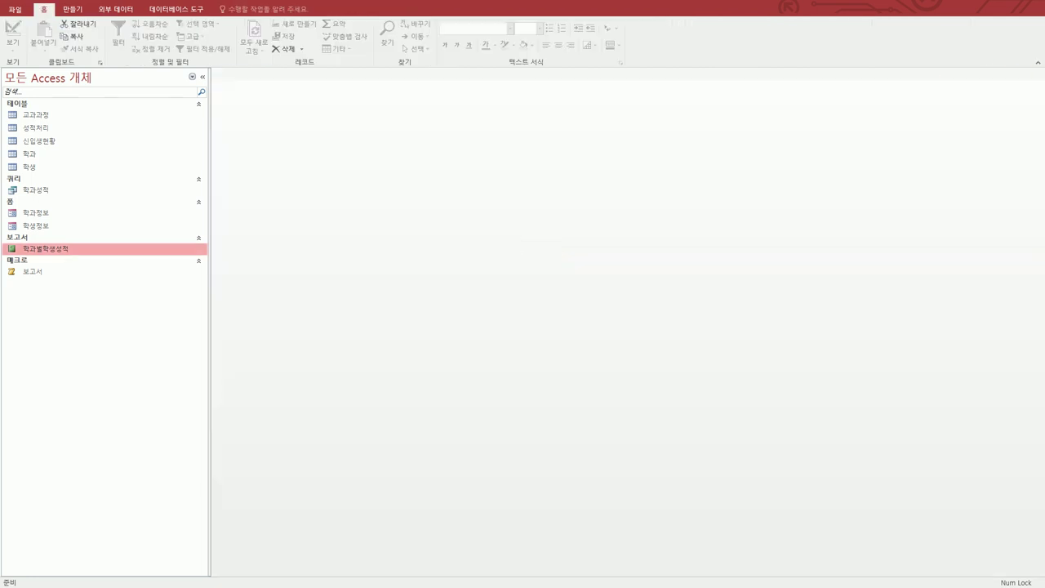
# - Read the next exam question, then open the 학과정보 form in Design view
pyautogui.hotkey('alt', 'Tab')
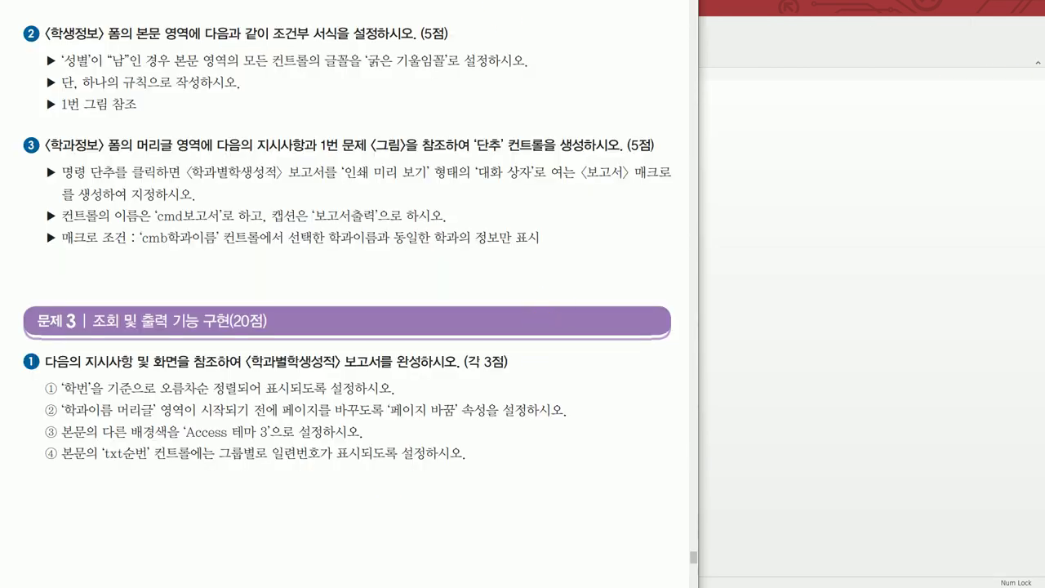
pyautogui.press('pagedown')
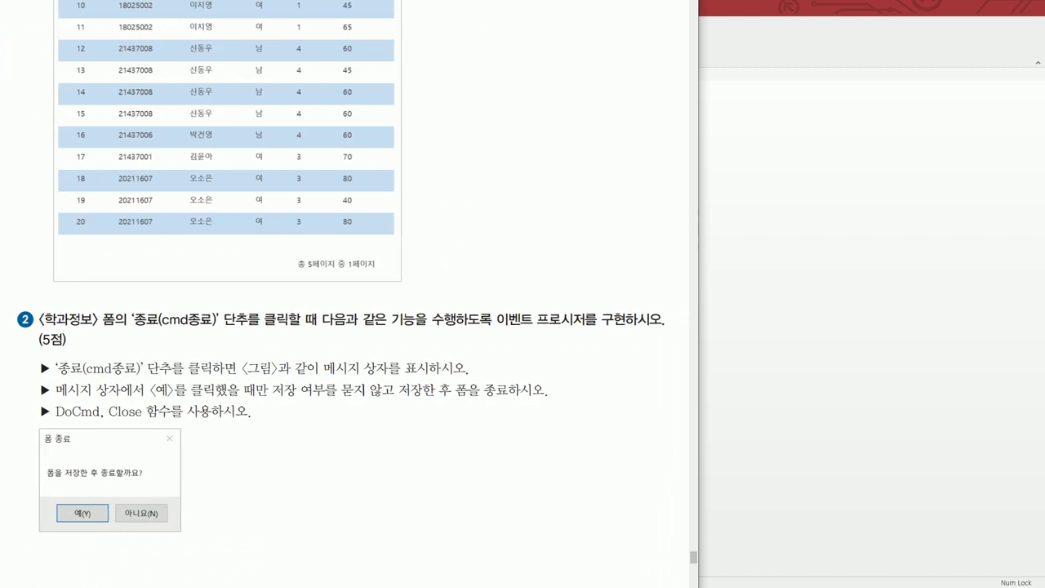
pyautogui.click(758, 326)
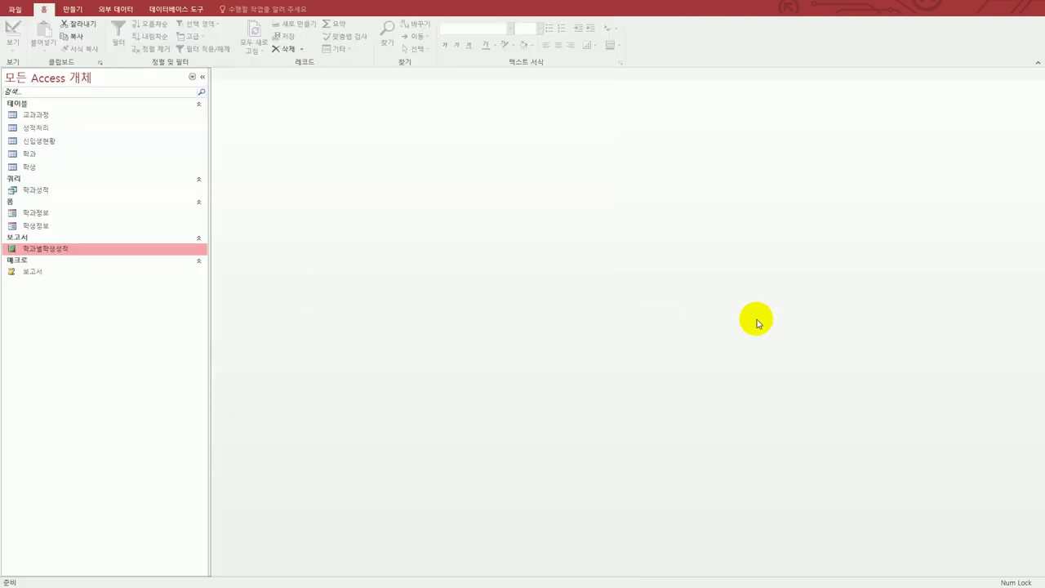
pyautogui.click(58, 214)
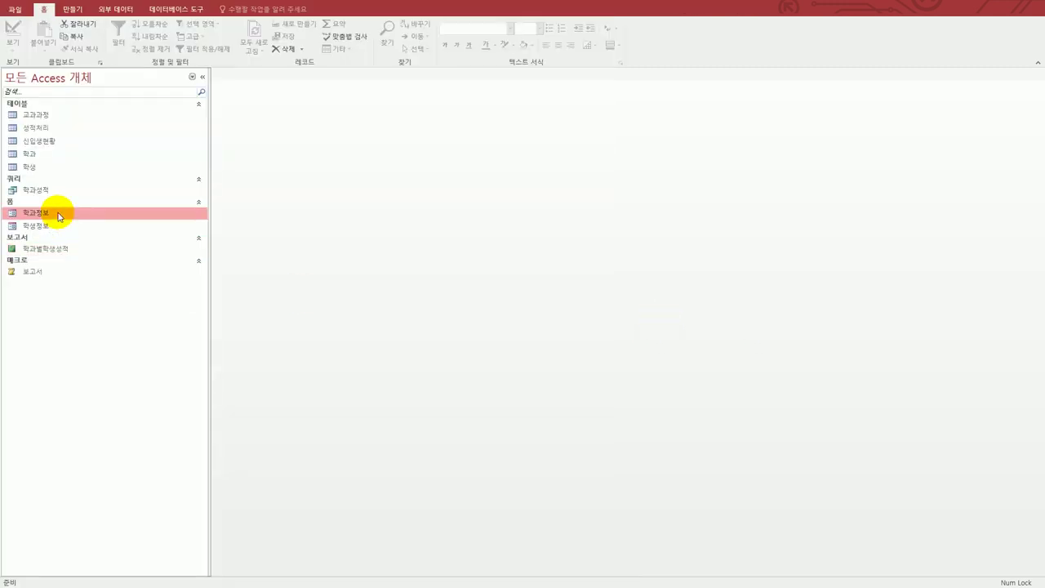
pyautogui.rightClick(59, 215)
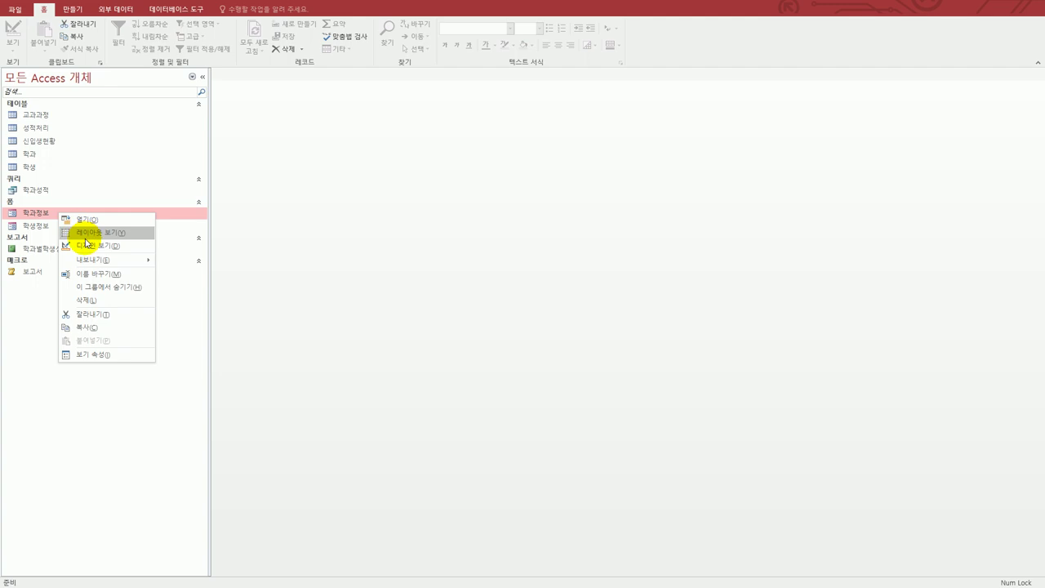
pyautogui.click(83, 244)
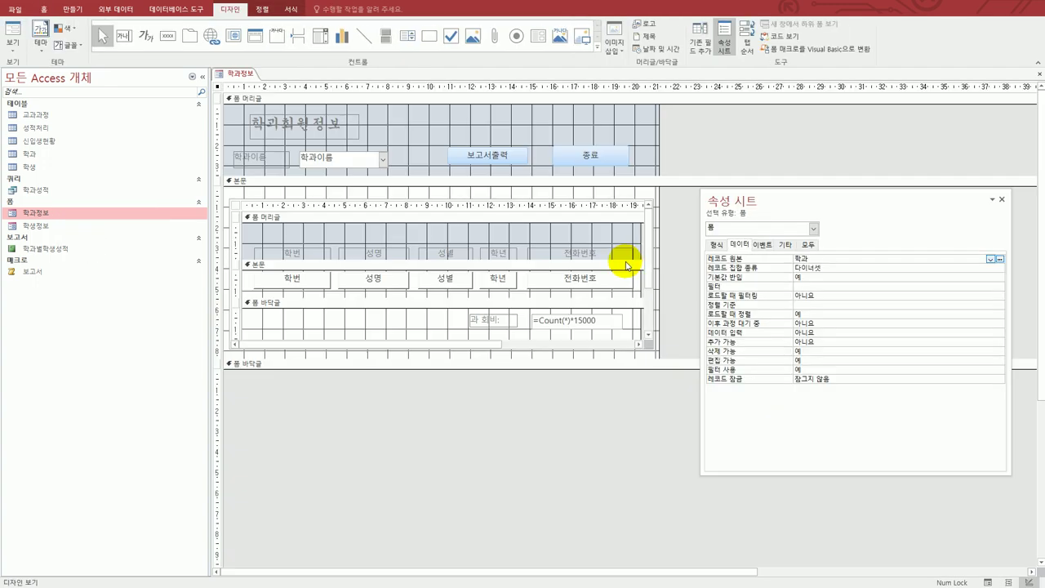
# - Set cmd종료's On Click to [Event Procedure] and open its empty VBA procedure
pyautogui.click(581, 160)
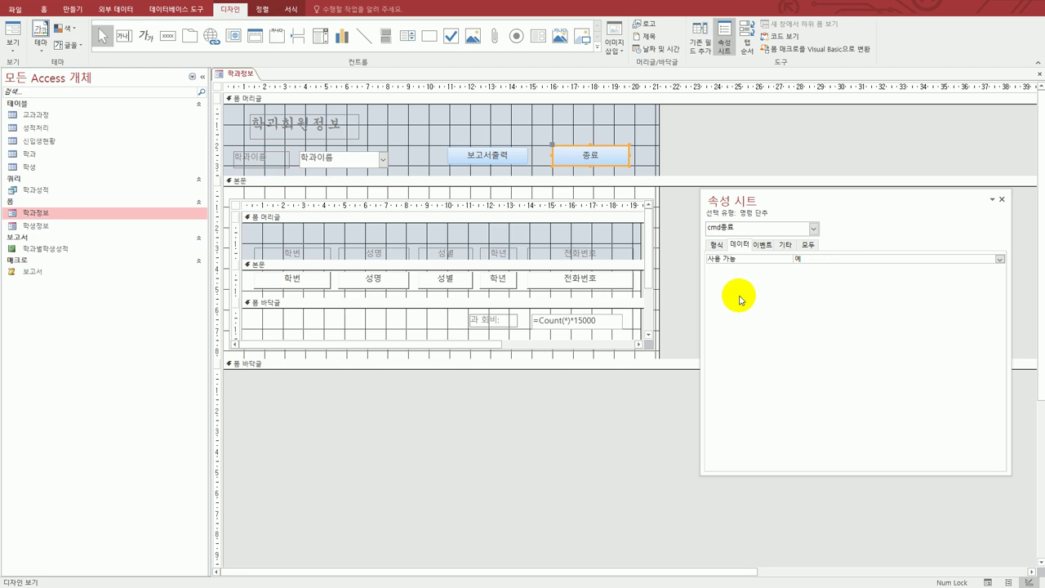
pyautogui.click(759, 247)
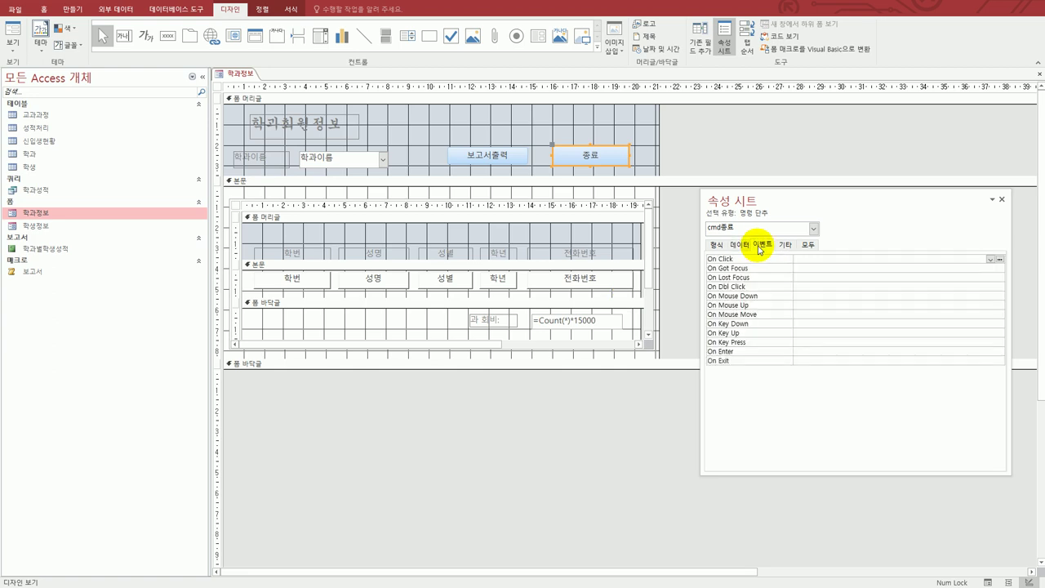
pyautogui.click(991, 260)
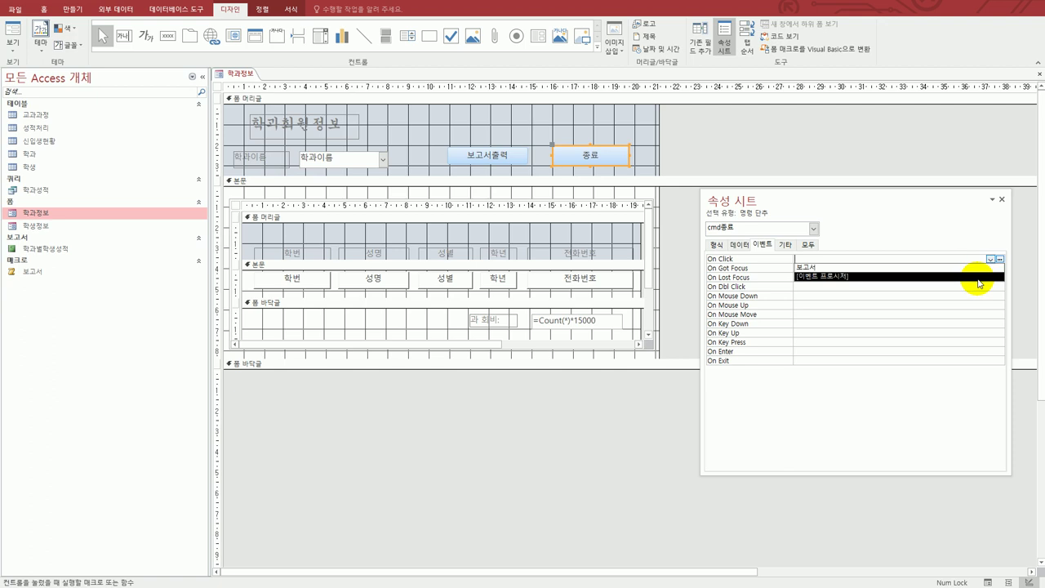
pyautogui.click(980, 278)
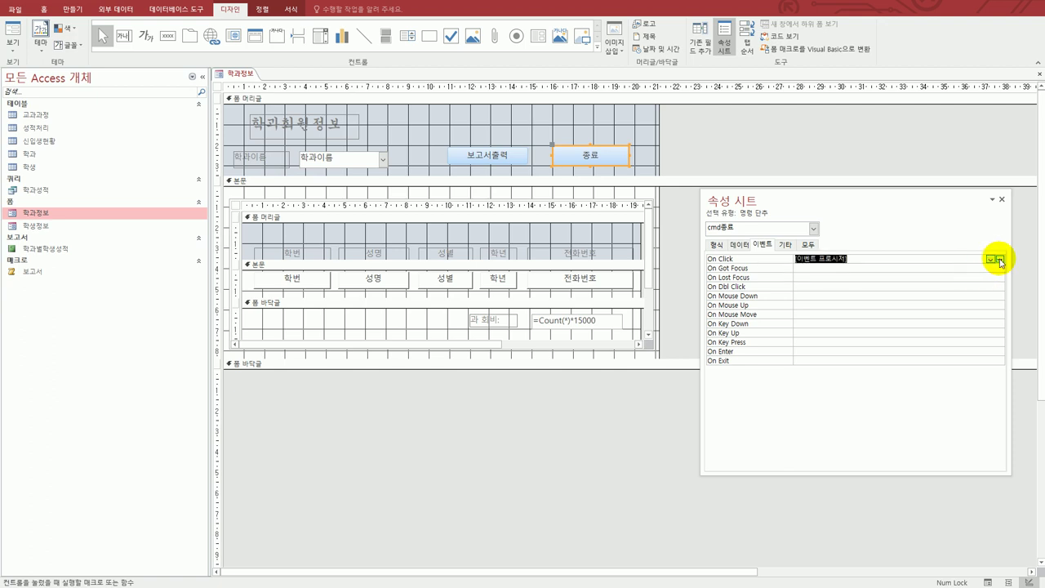
pyautogui.click(1000, 259)
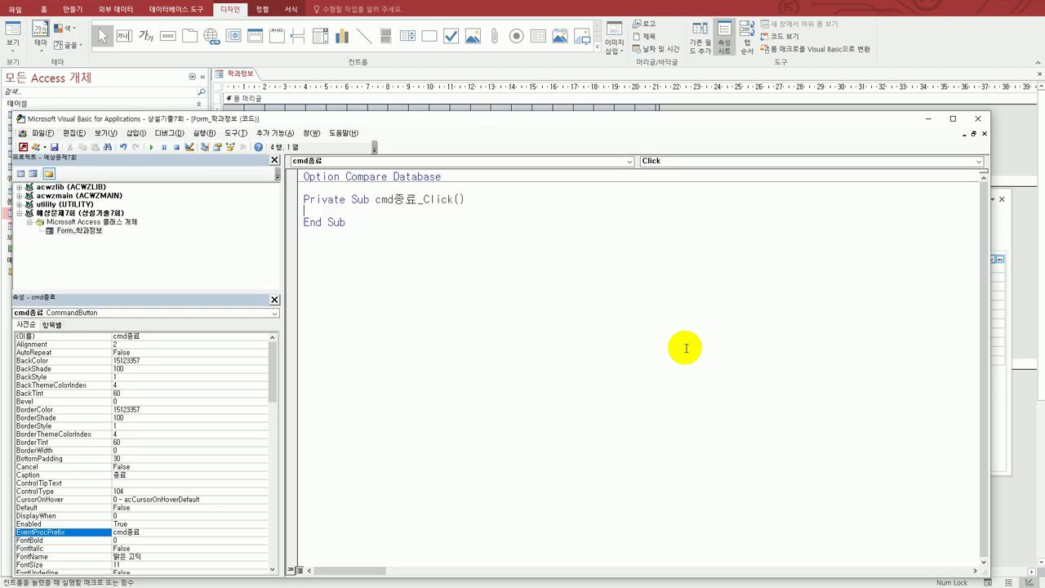
pyautogui.hotkey('alt', 'Tab')
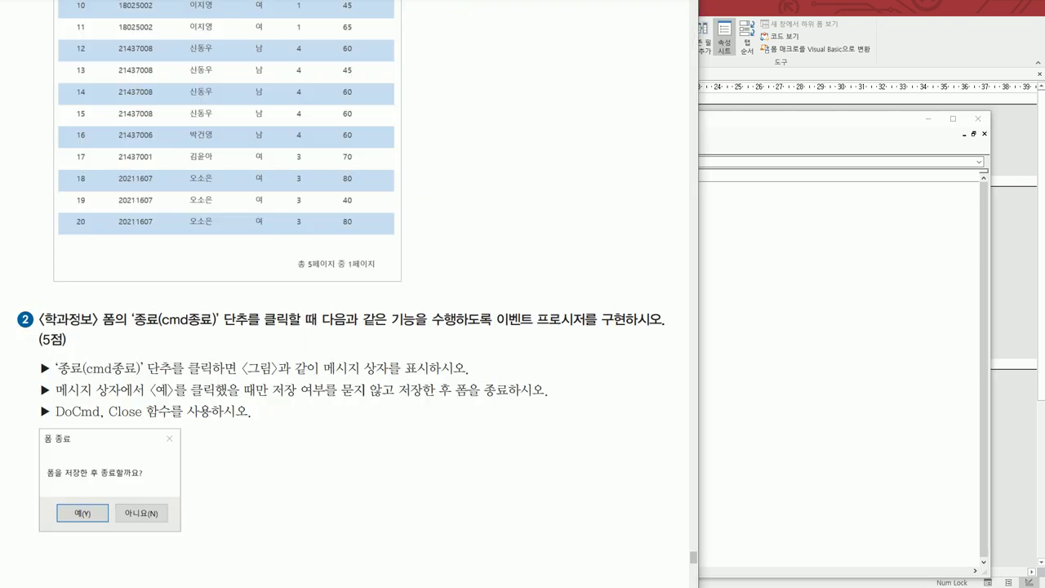
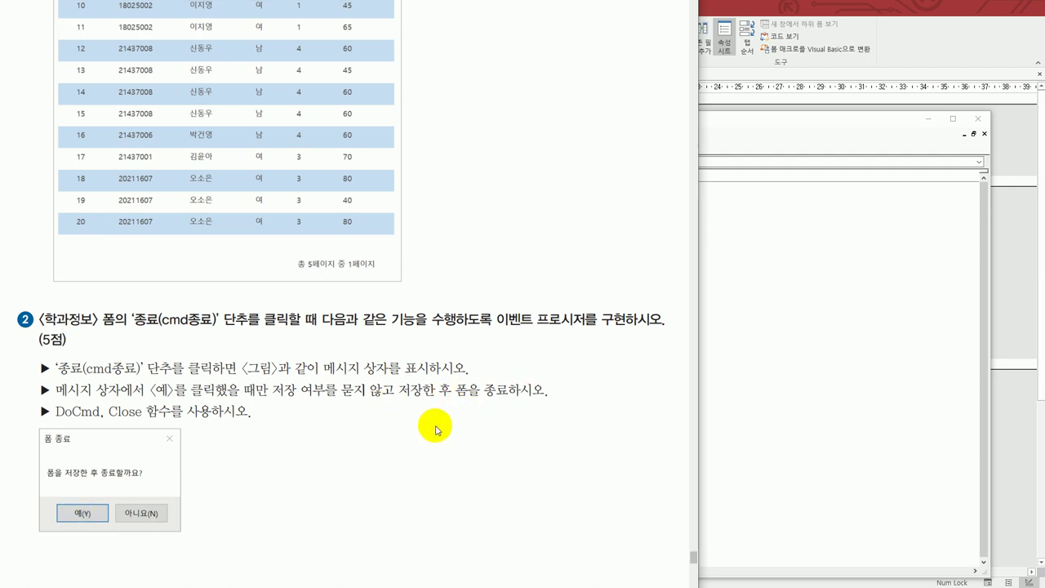
# - Declare the variable a with Dim a inside the cmd종료_Click procedure
pyautogui.click(875, 301)
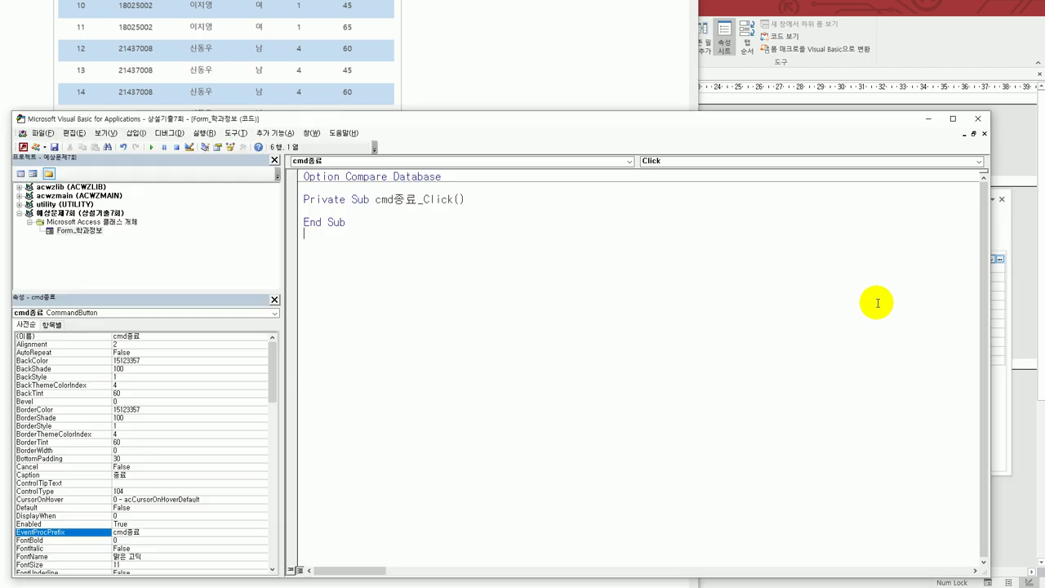
pyautogui.click(381, 210)
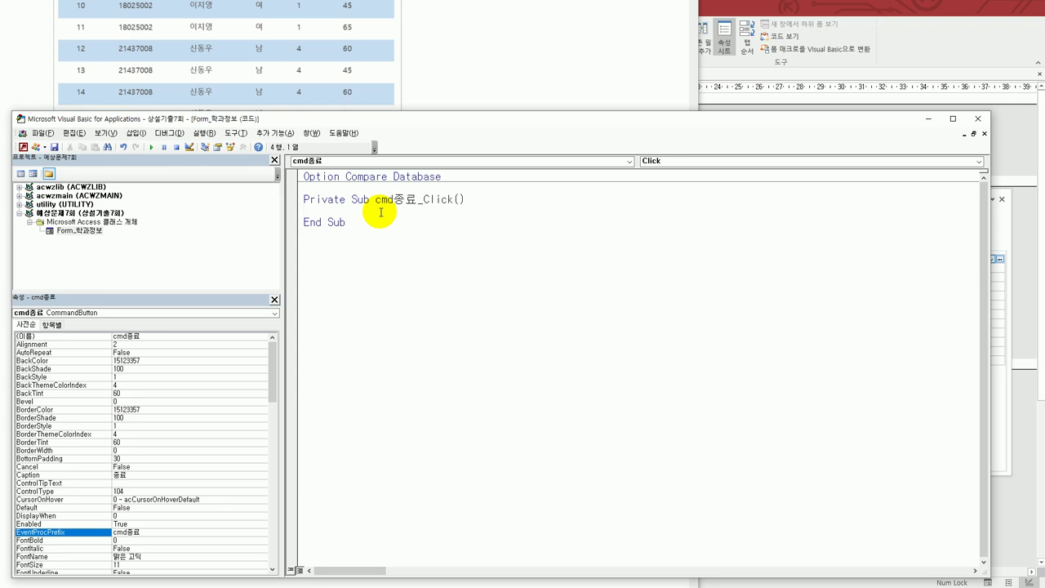
pyautogui.press('Return')
pyautogui.press('capslock')
pyautogui.press('capslock')
pyautogui.write('dim a')
pyautogui.press('Return')
pyautogui.press('Return')
# - Assign a = MsgBox("폼을 저장한 후 종료할까요?", vbYesNo, "폼 종료")
pyautogui.write('a =')
pyautogui.write('msgbox')
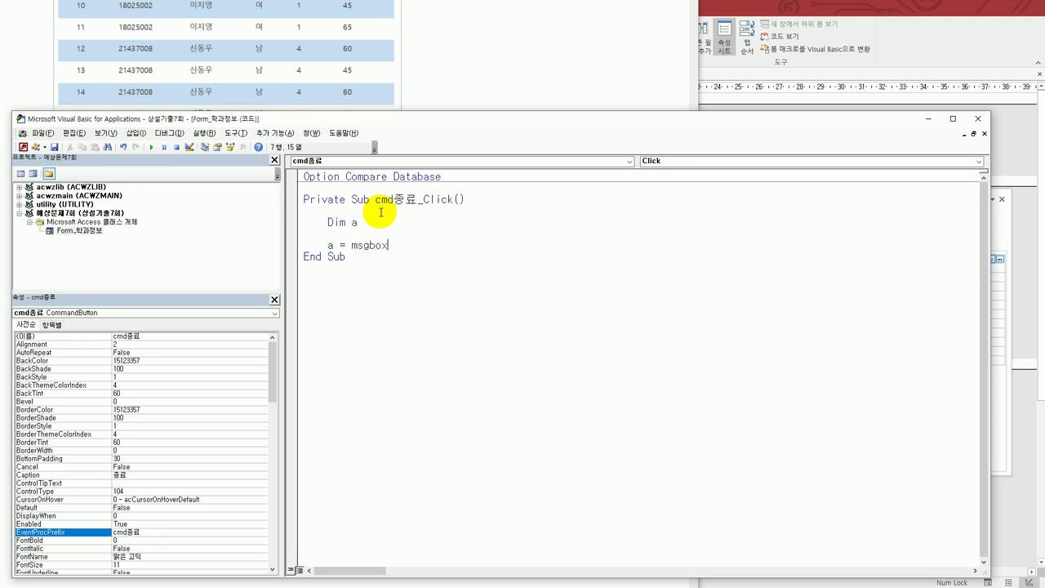
pyautogui.write('(')
pyautogui.write('"폼을 종')
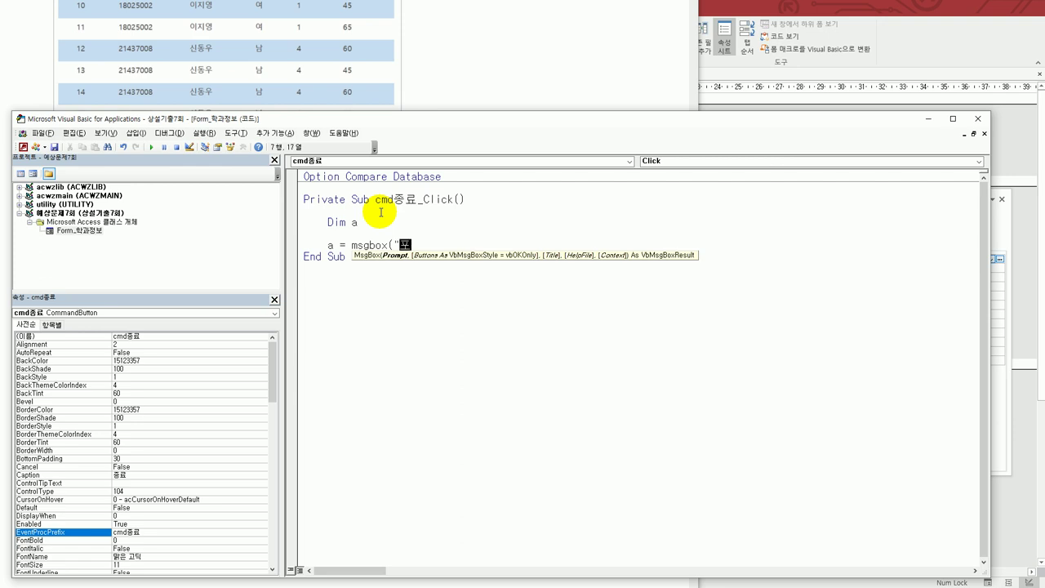
pyautogui.press('BackSpace')
pyautogui.press('BackSpace')
pyautogui.press('BackSpace')
pyautogui.write('저장한')
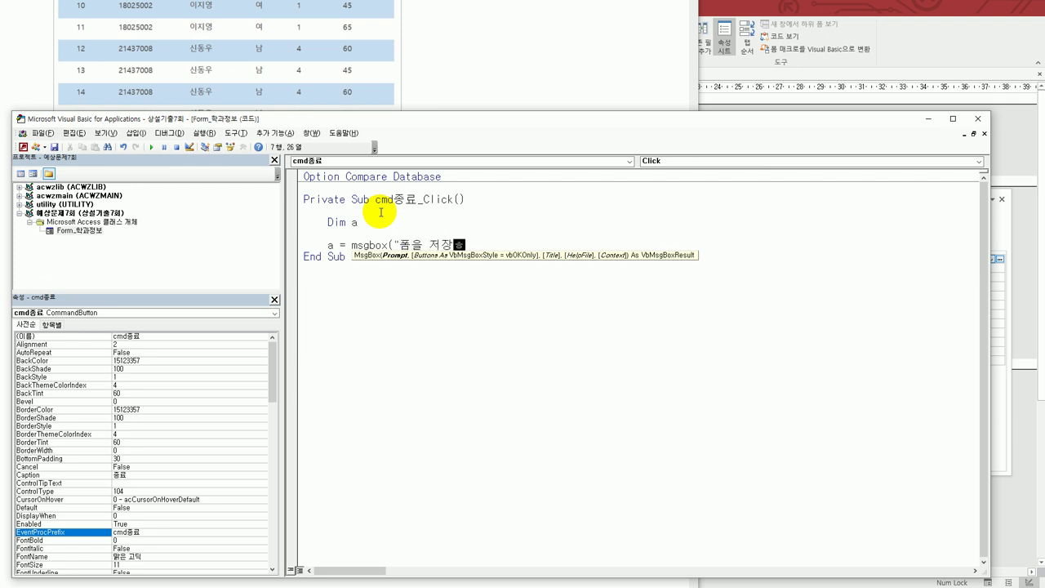
pyautogui.write(' 후 ㅈ종료할까요')
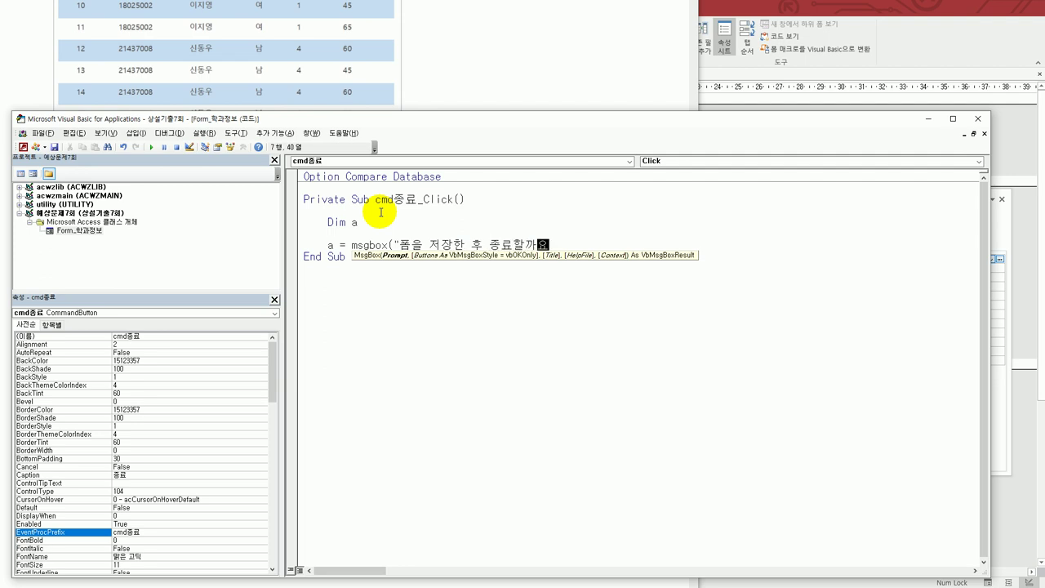
pyautogui.write('?", v')
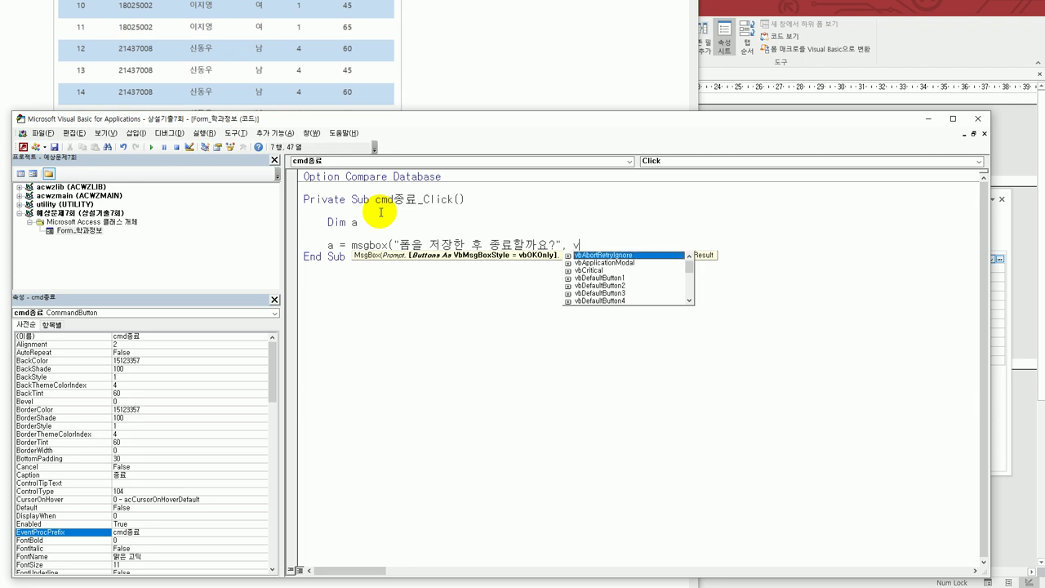
pyautogui.write('byesno')
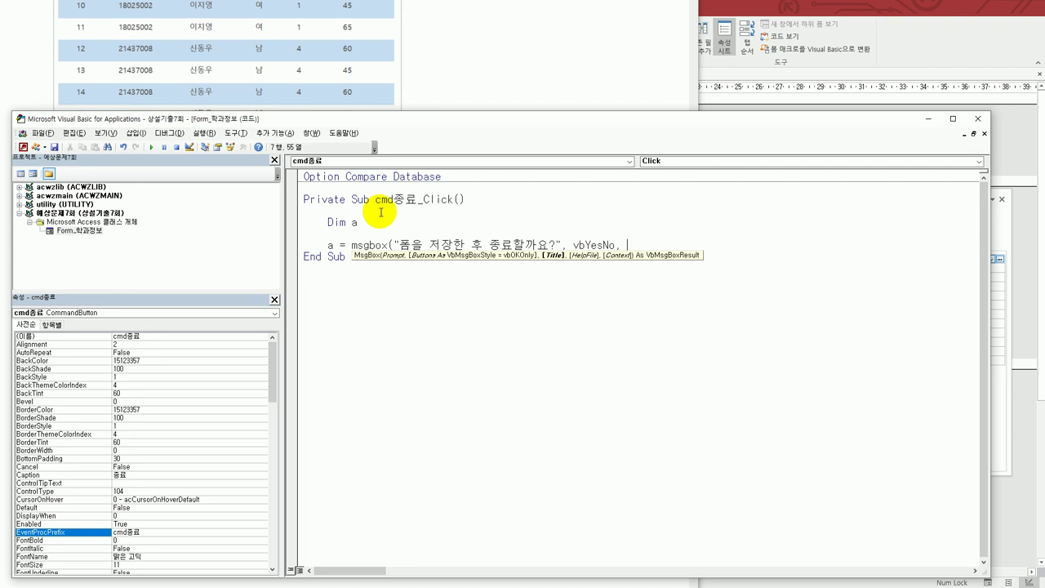
pyautogui.write("'")
pyautogui.press('BackSpace')
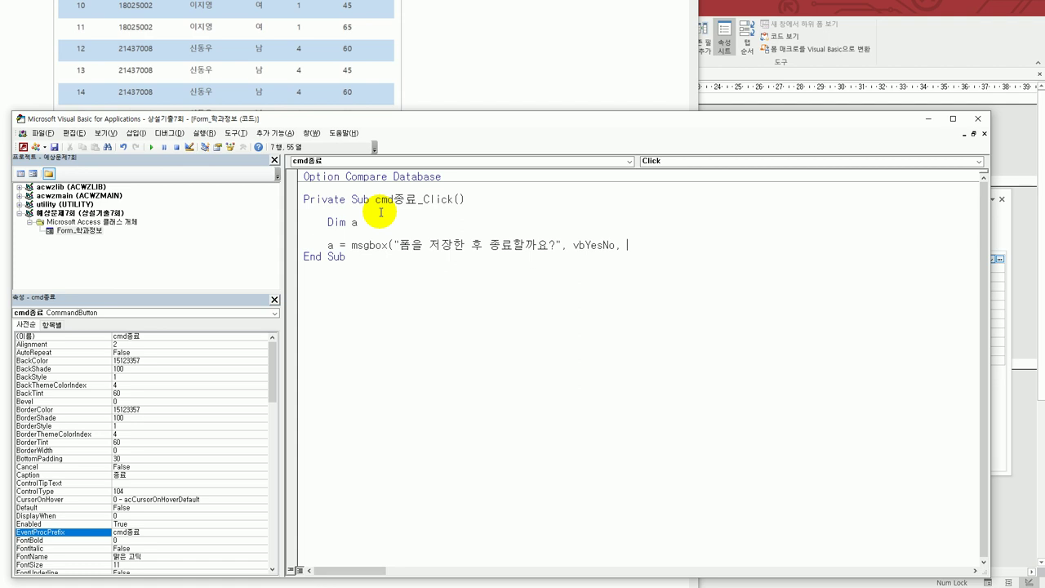
pyautogui.write('"폼 종료")')
pyautogui.press('Return')
pyautogui.press('Return')
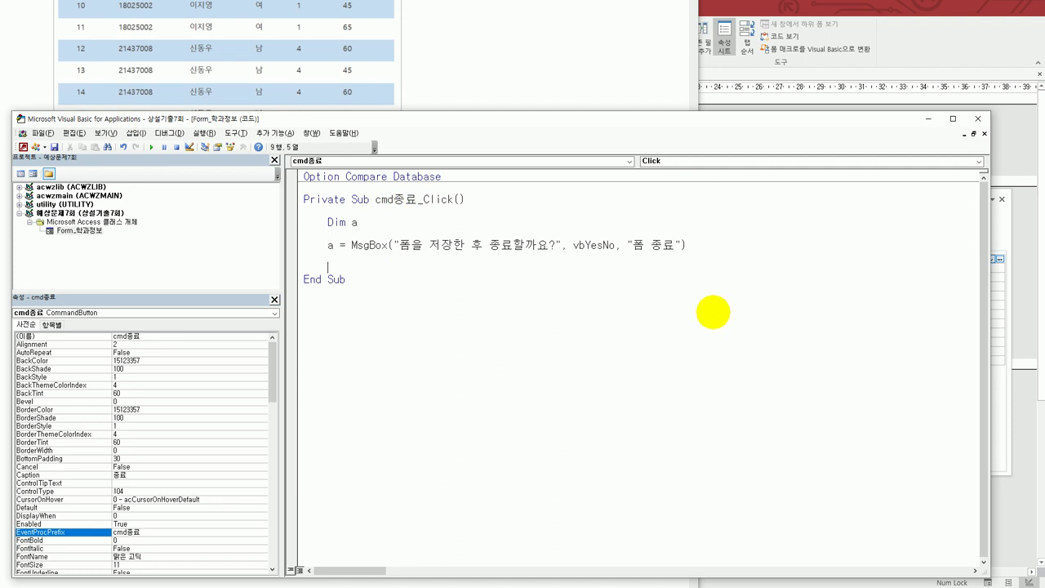
pyautogui.press('Return')
# - Add the line If a = vbYes Then below the message box
pyautogui.write('ㅑㄹ')
pyautogui.press('BackSpace')
pyautogui.press('BackSpace')
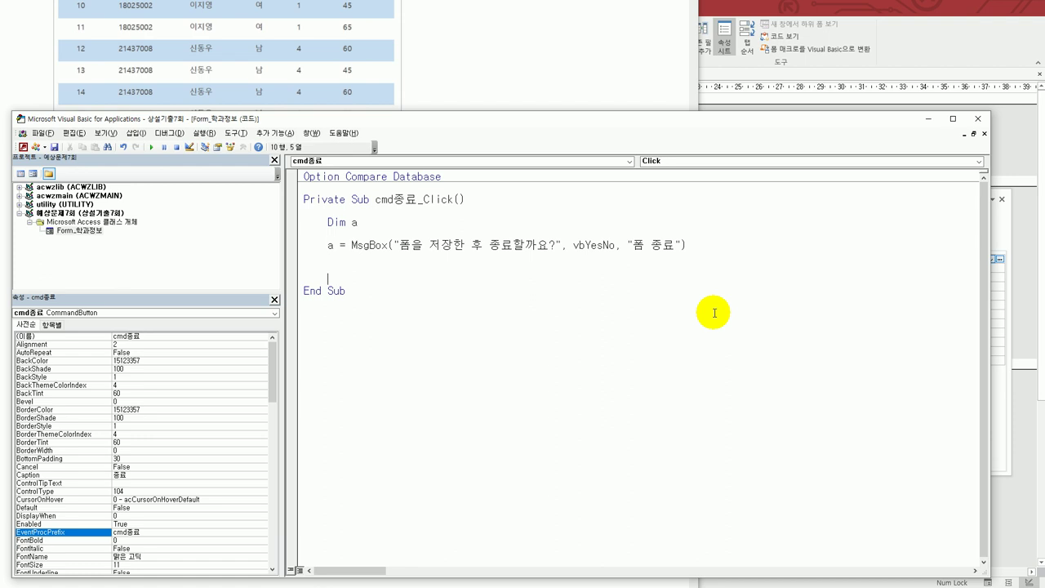
pyautogui.write('if a = vbyes then')
pyautogui.press('Return')
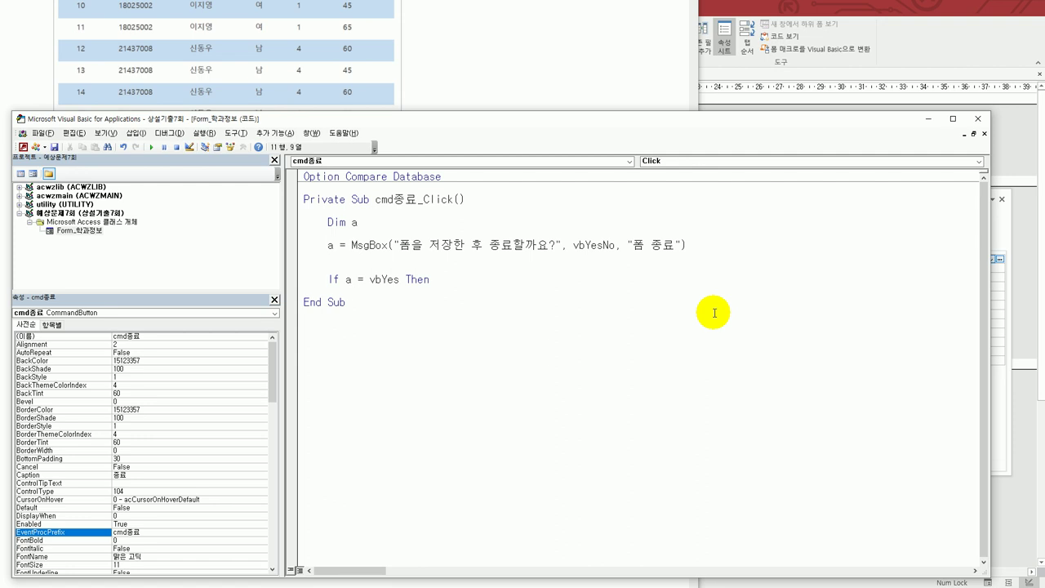
# - Add DoCmd.Close acForm, "학과정보", acSaveYes inside the If block
pyautogui.write('docmd.')
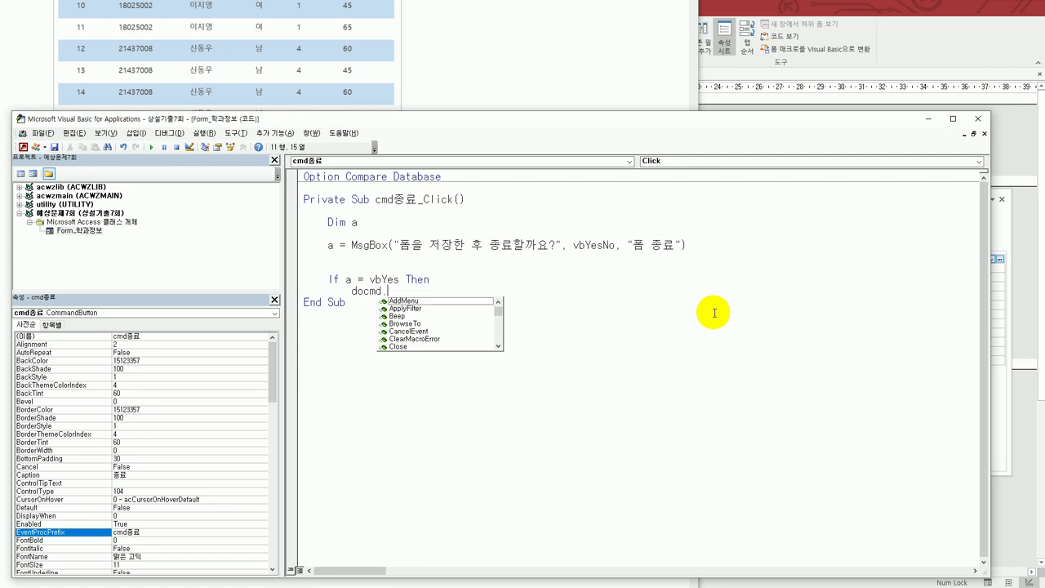
pyautogui.write('clo')
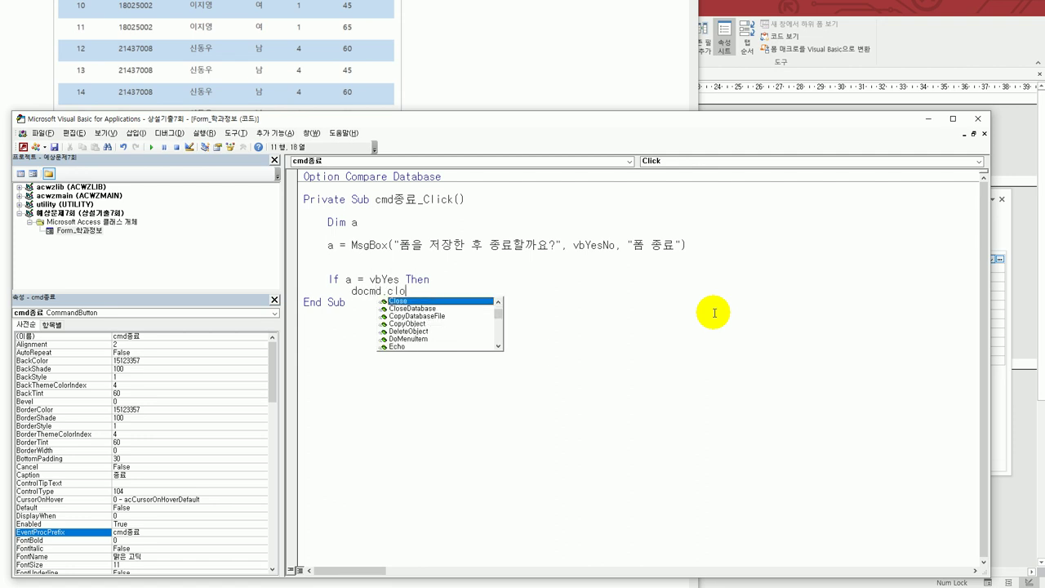
pyautogui.press('Tab')
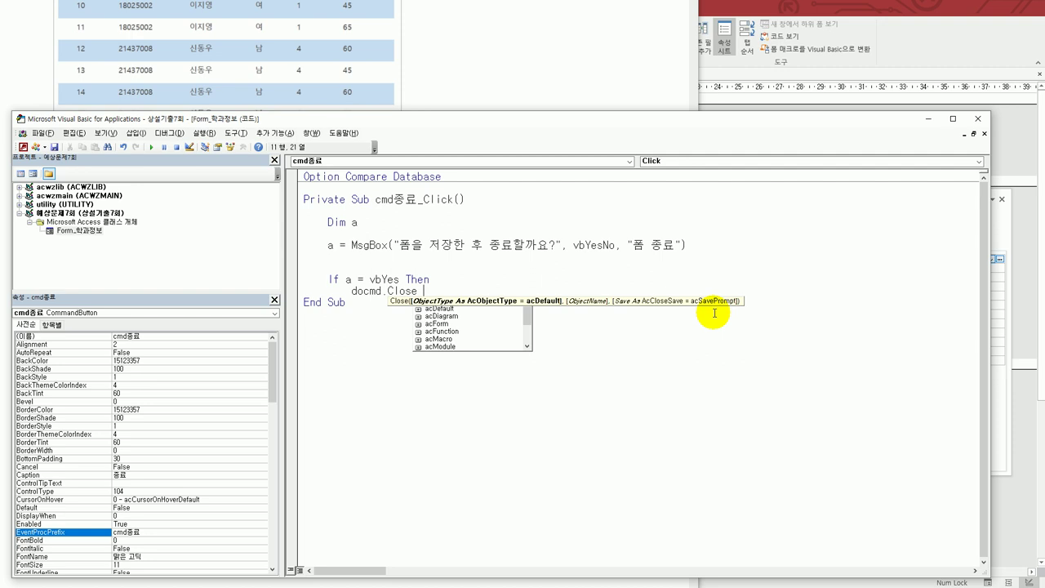
pyautogui.write('ac')
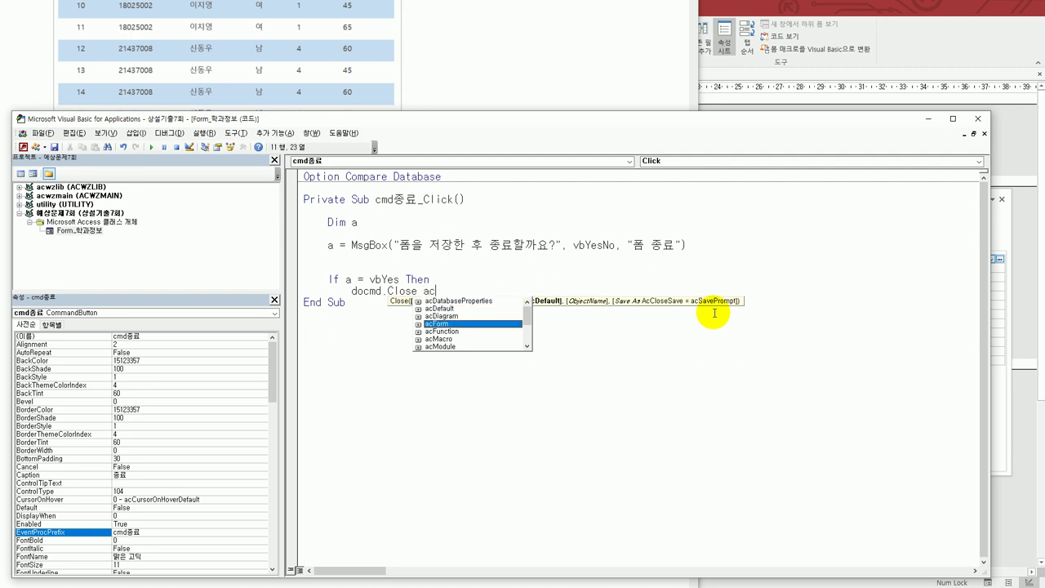
pyautogui.press('Tab')
pyautogui.write(',')
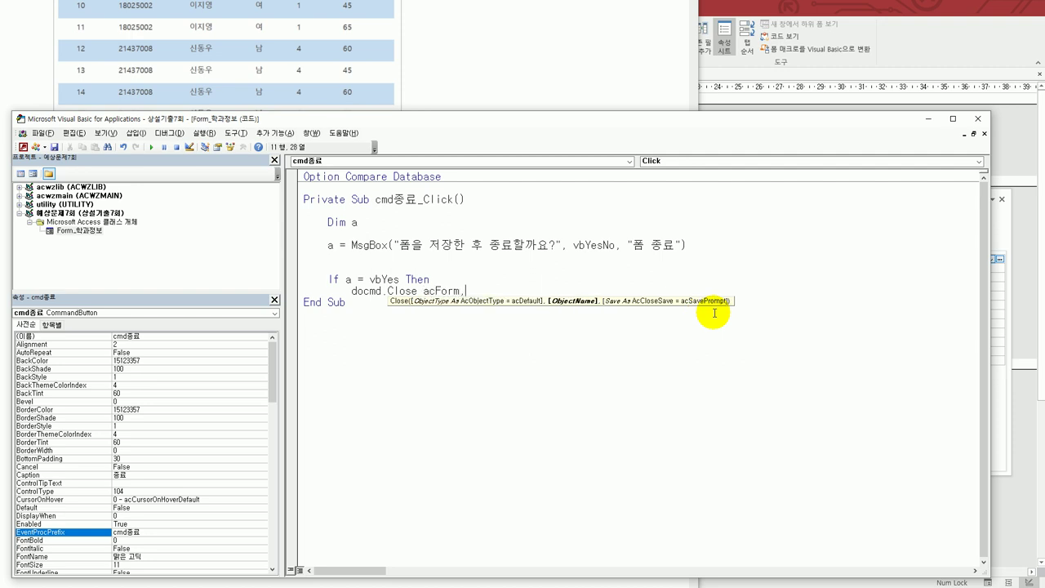
pyautogui.write('"학과정보",')
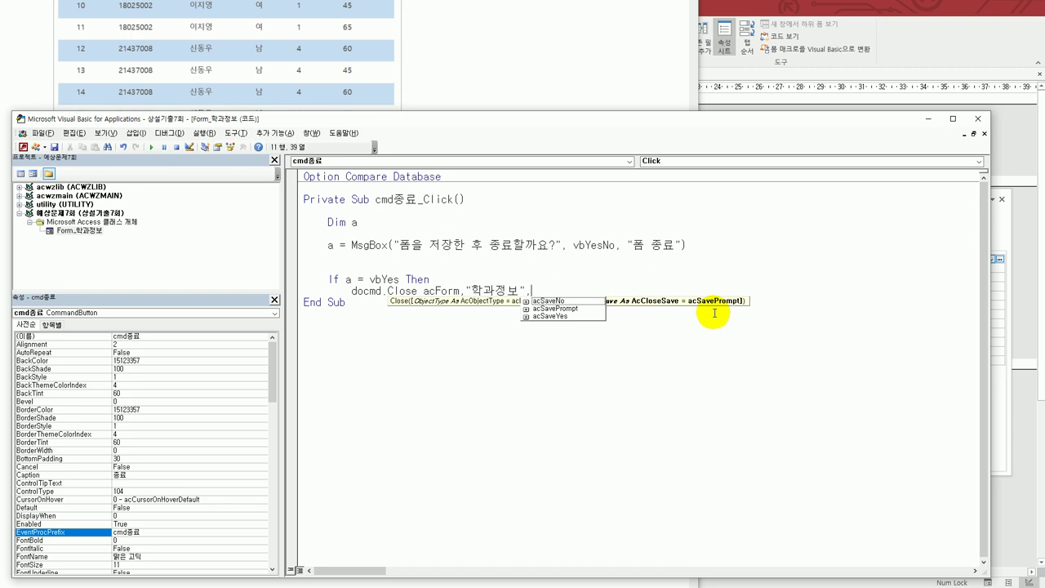
pyautogui.press('Down')
pyautogui.press('Down')
pyautogui.press('Down')
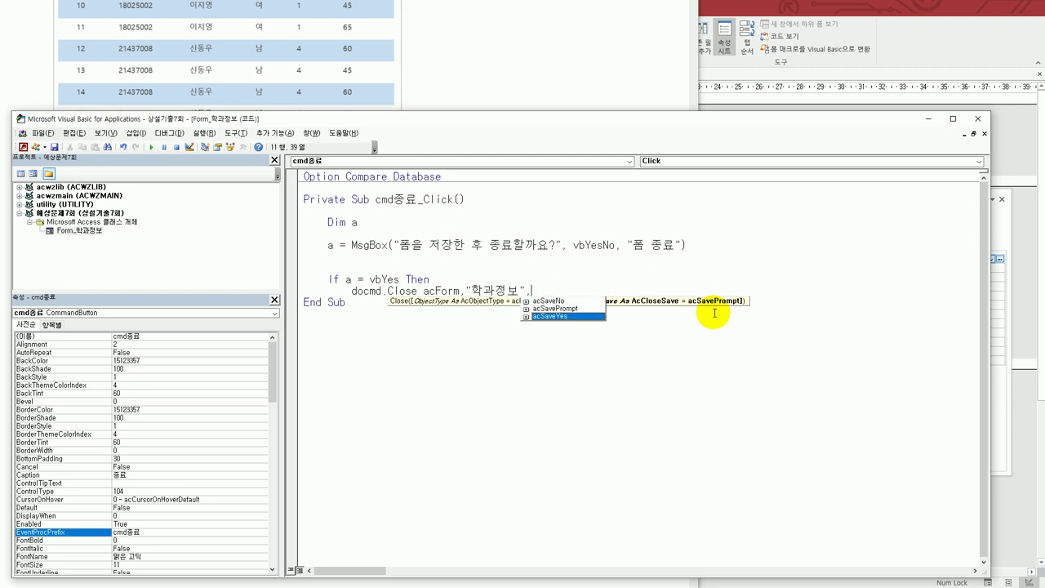
pyautogui.press('Tab')
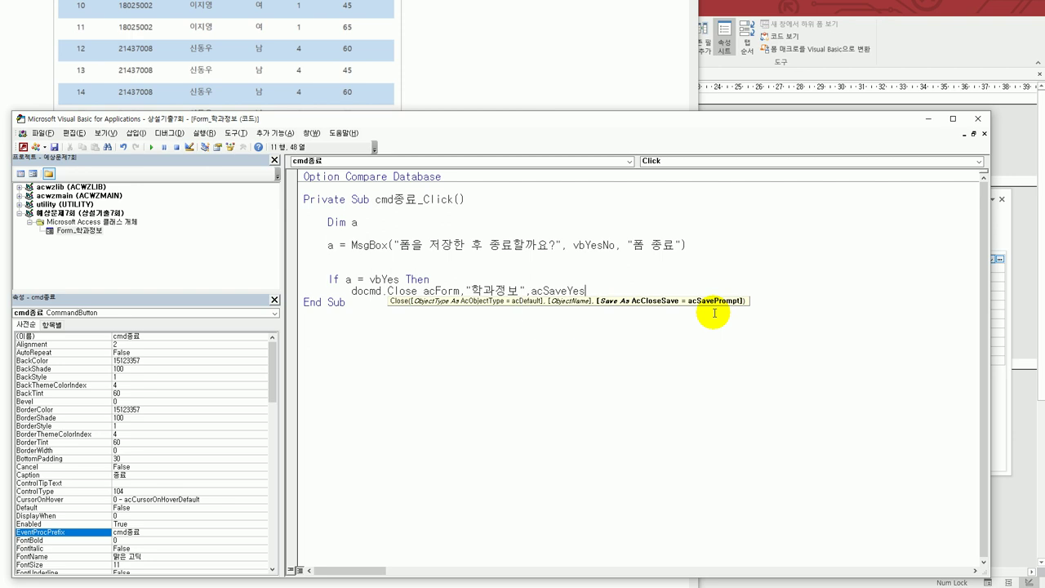
# - Close the block with End If and close the VBA editor
pyautogui.click(629, 70)
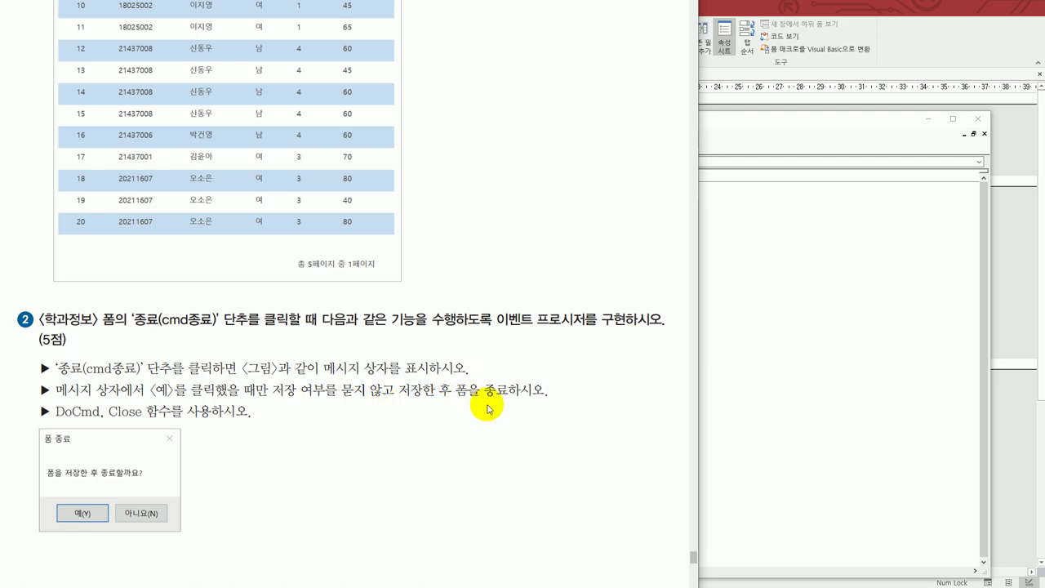
pyautogui.click(765, 362)
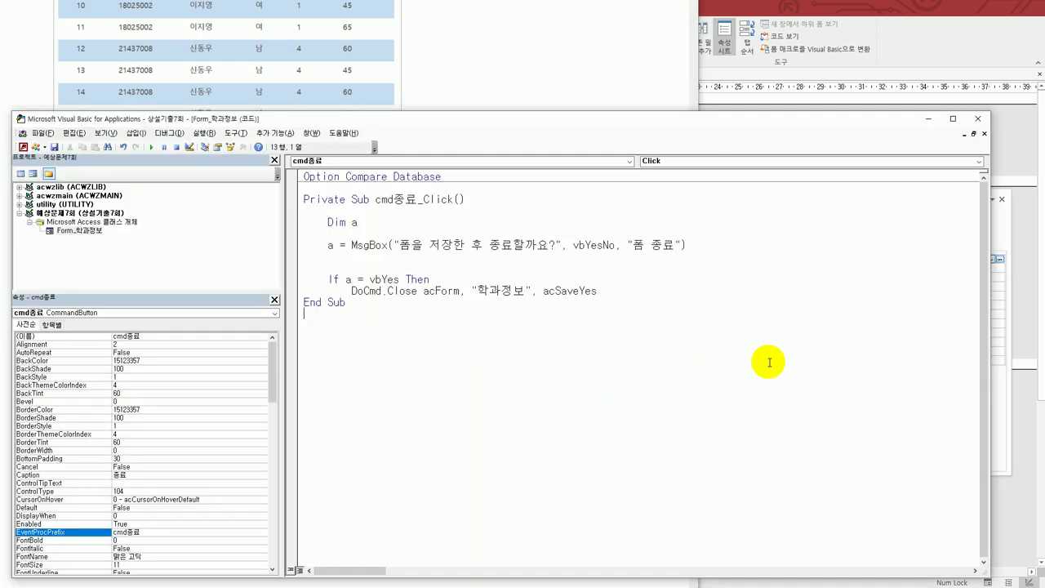
pyautogui.click(600, 294)
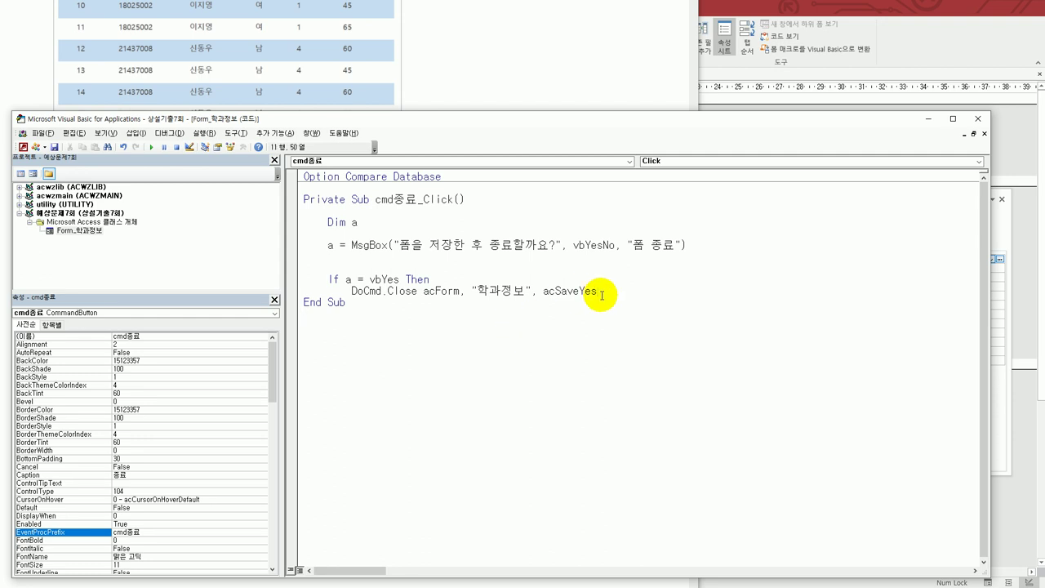
pyautogui.press('Return')
pyautogui.write('end if')
pyautogui.press('Return')
pyautogui.click(978, 119)
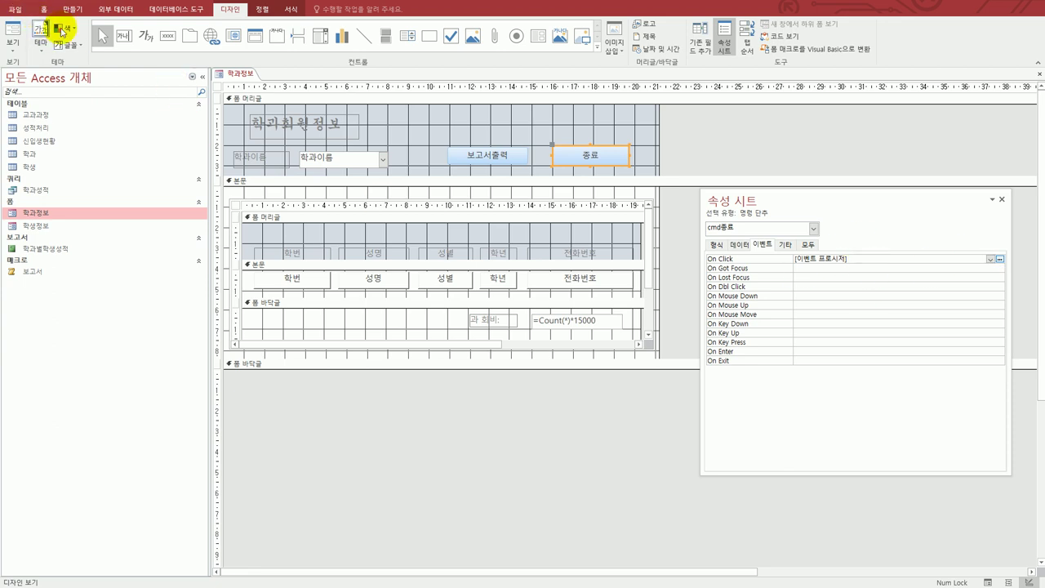
# - Open 학과정보 in Form View, click 종료, and answer 예 so it saves and closes
pyautogui.click(14, 32)
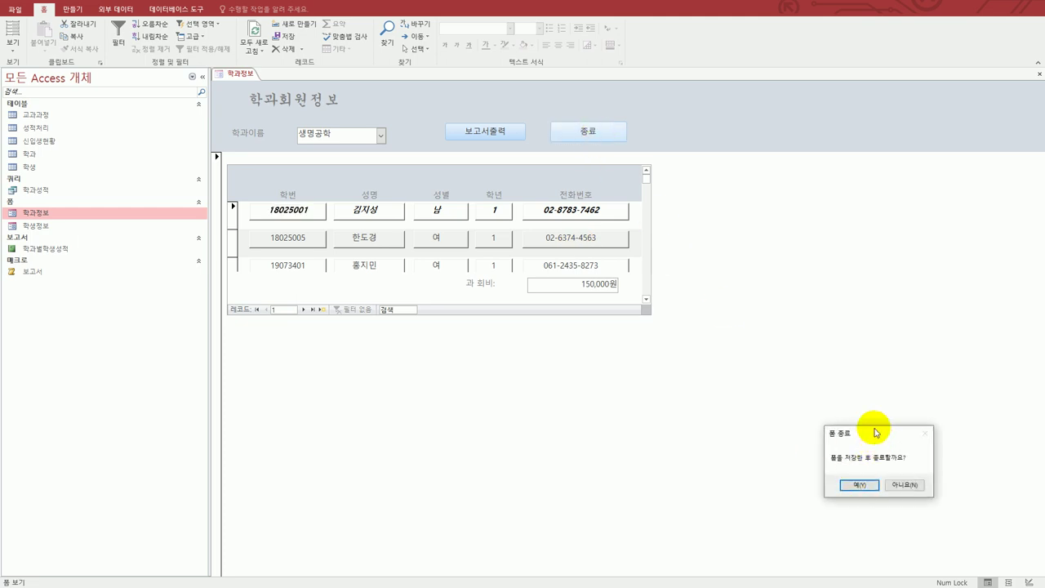
pyautogui.moveTo(871, 427); pyautogui.dragTo(799, 317)
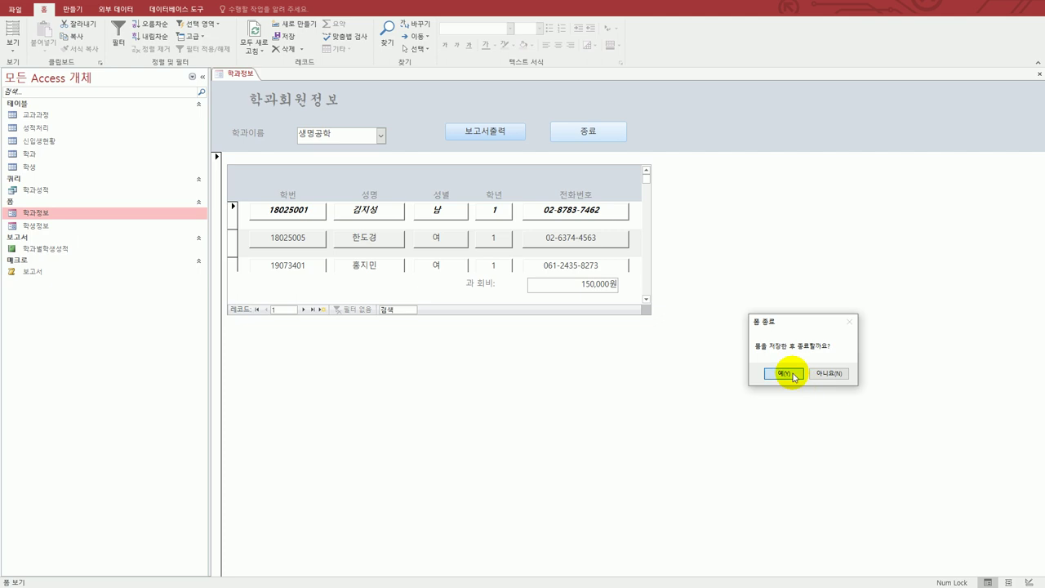
pyautogui.click(790, 374)
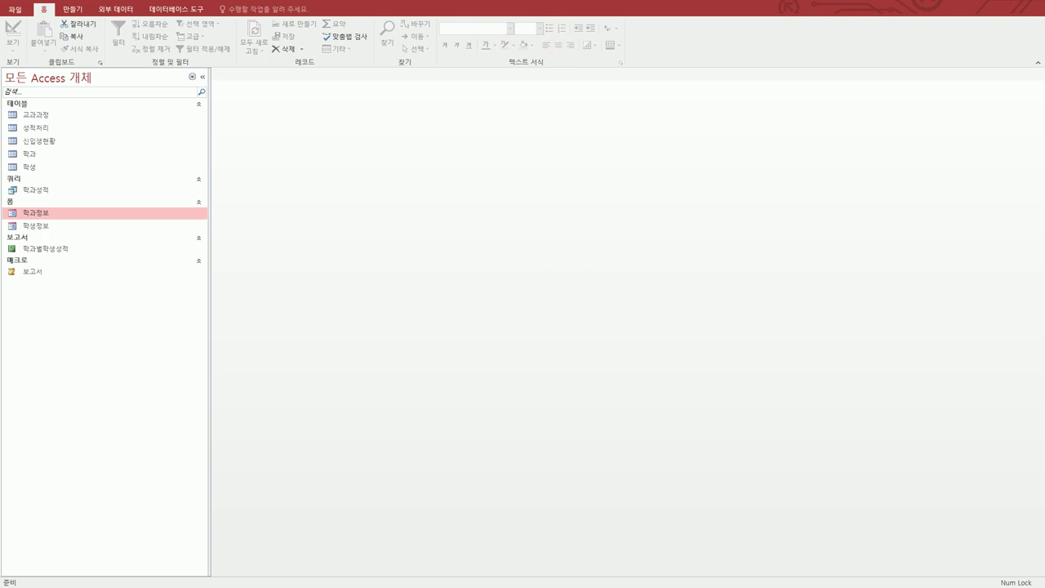
pyautogui.hotkey('alt', 'Tab')
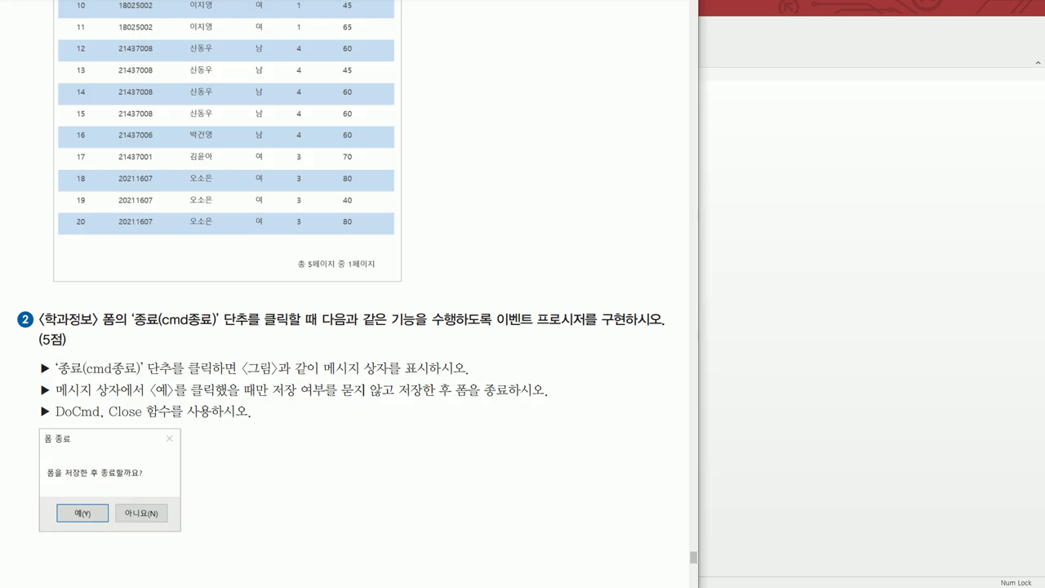
# - Scroll the exam PDF to the 문제 4 학과정보조회 task, then return to Access
pyautogui.hscroll(-10, 343, 294)
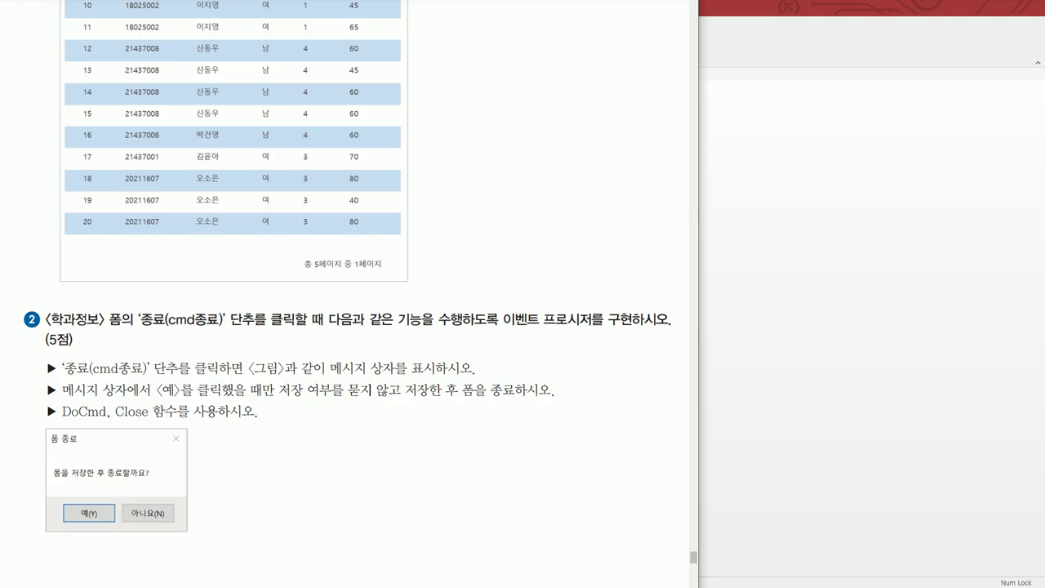
pyautogui.hscroll(-2, 22, 128)
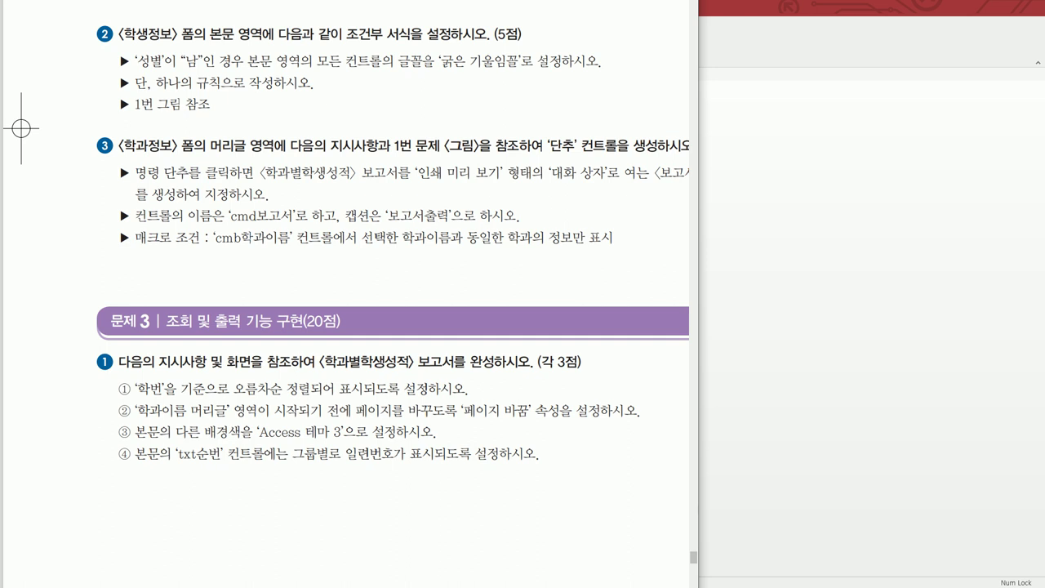
pyautogui.hscroll(1, 350, 294)
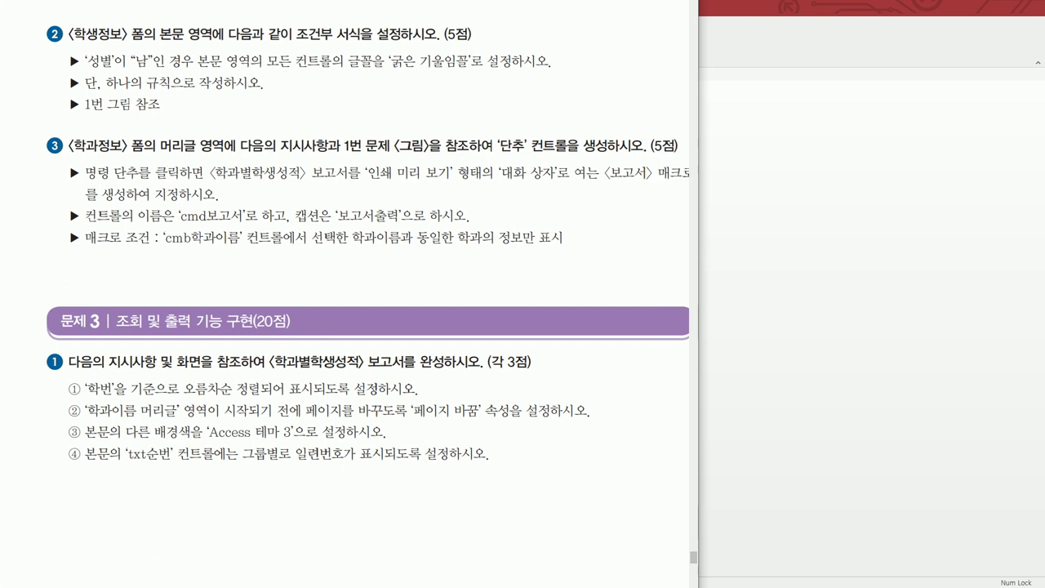
pyautogui.scroll(-8, 343, 310)
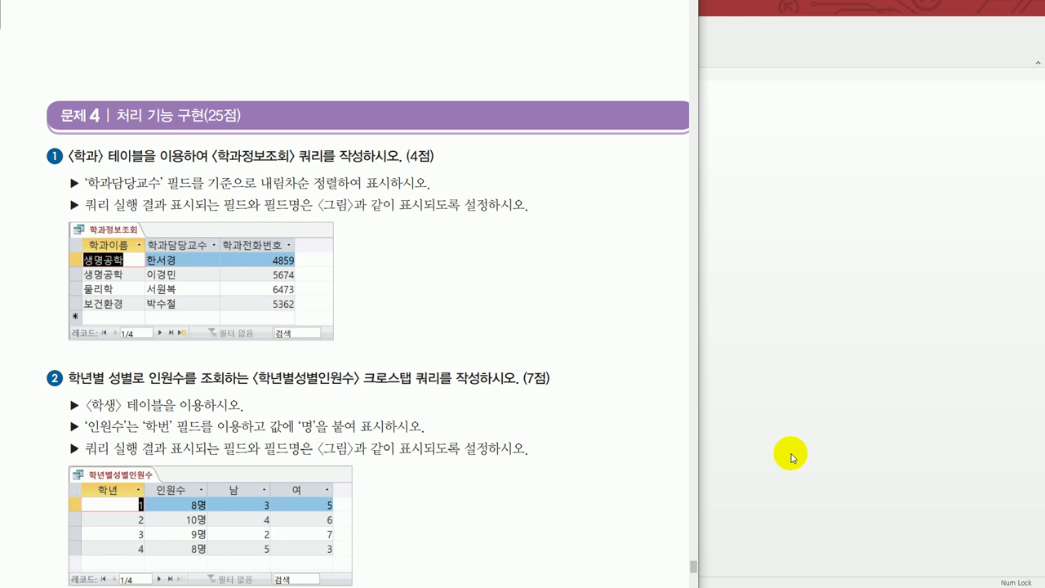
pyautogui.click(790, 457)
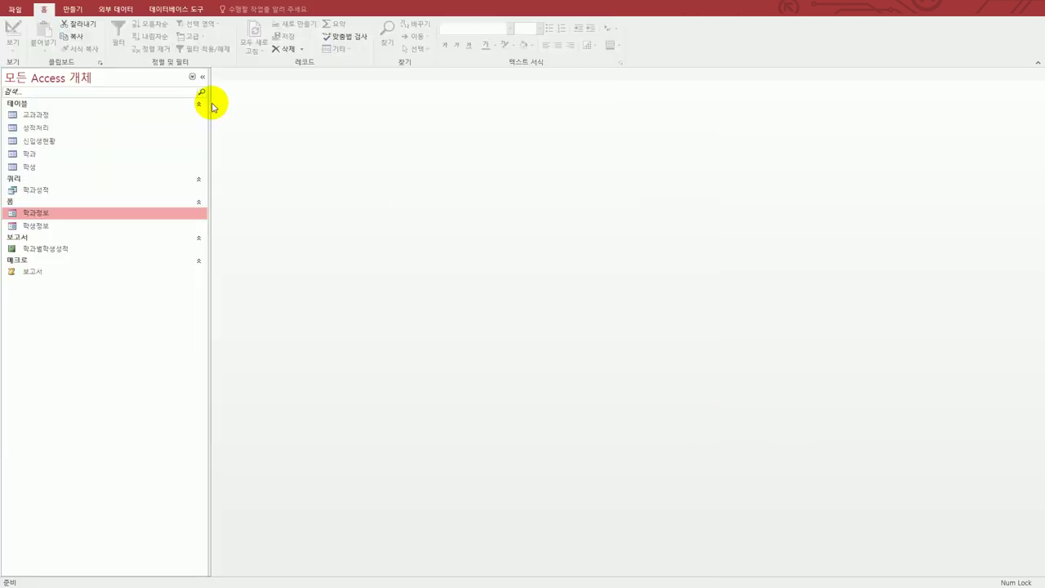
# - Start a new query design and remove the mistakenly added 학생 table
pyautogui.click(74, 10)
pyautogui.click(169, 44)
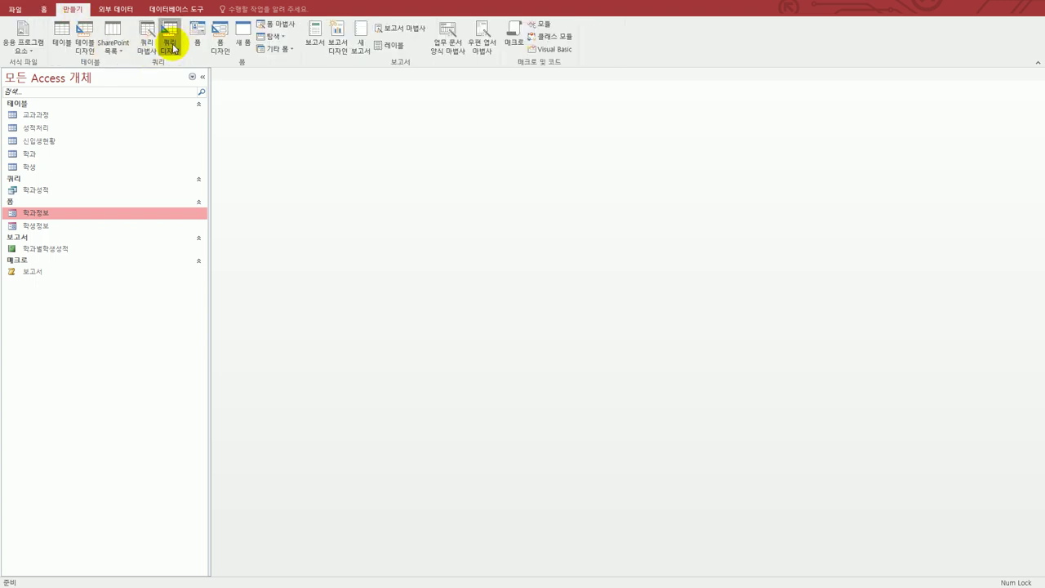
pyautogui.click(500, 406)
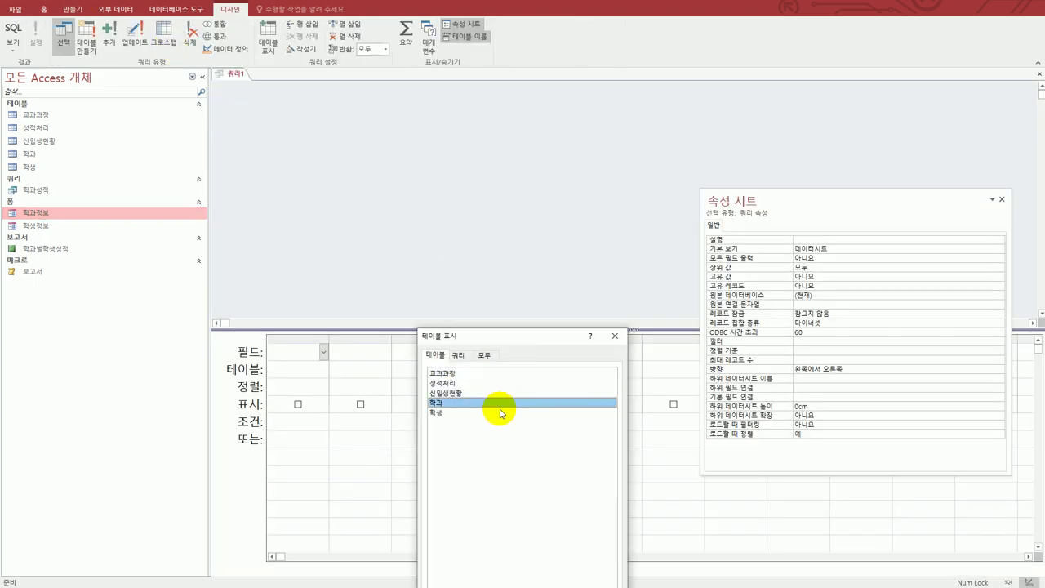
pyautogui.click(500, 415)
pyautogui.doubleClick(500, 415)
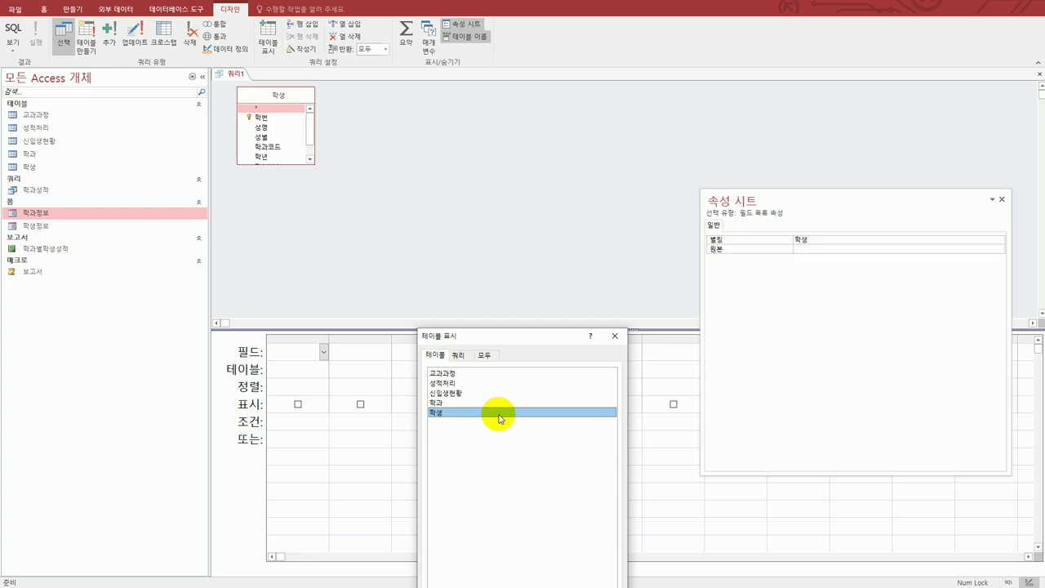
pyautogui.click(614, 335)
pyautogui.click(610, 340)
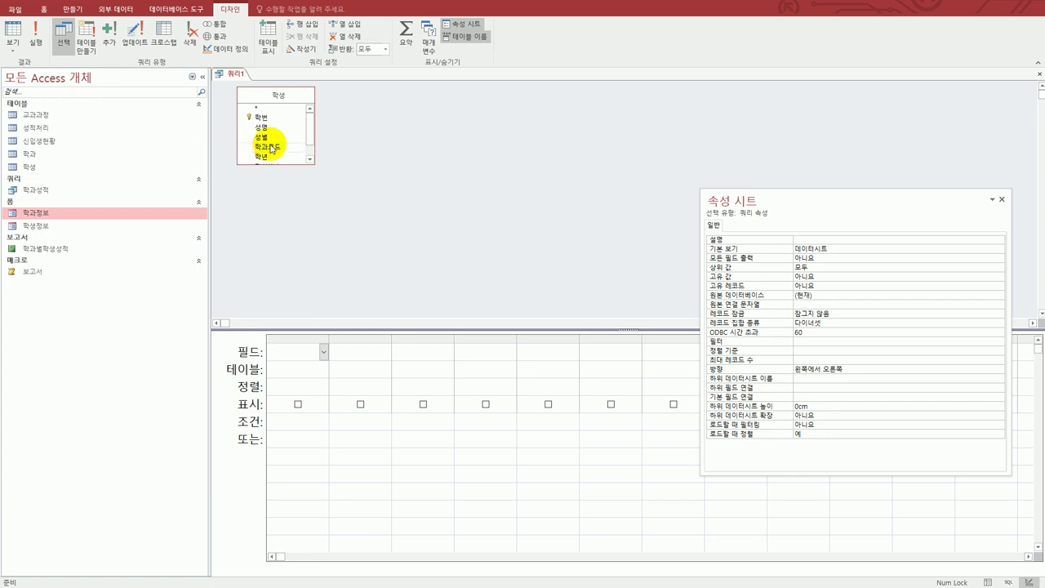
pyautogui.moveTo(310, 127)
pyautogui.mouseDown()
pyautogui.moveTo(310, 144)
pyautogui.moveTo(311, 135)
pyautogui.mouseUp()
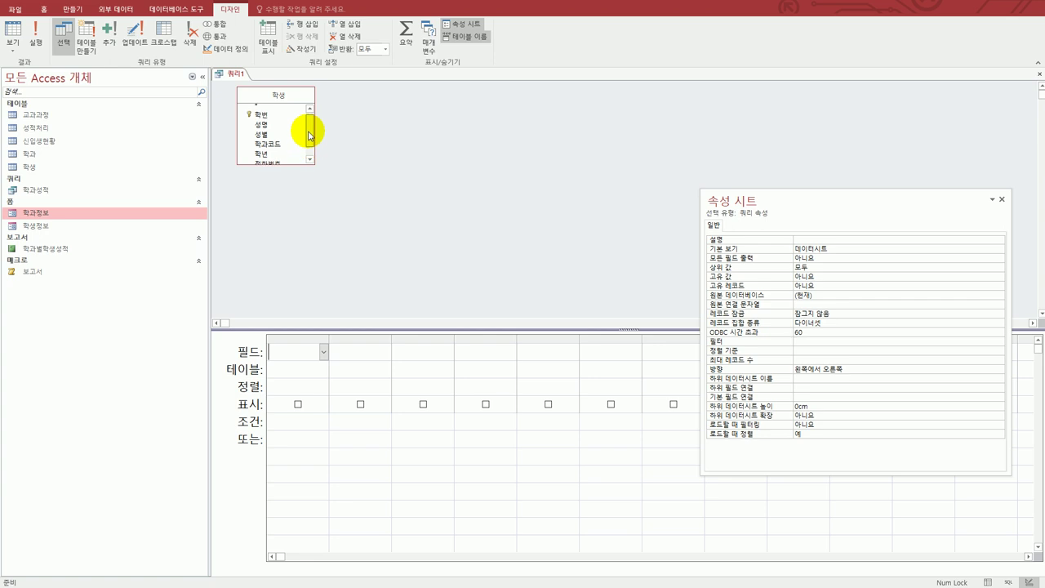
pyautogui.click(288, 98)
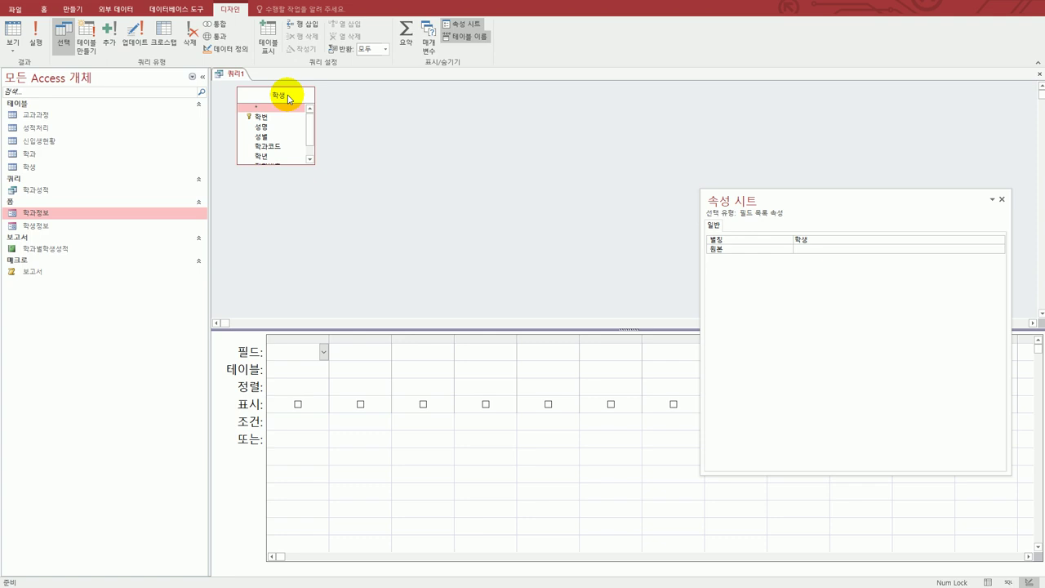
pyautogui.press('Delete')
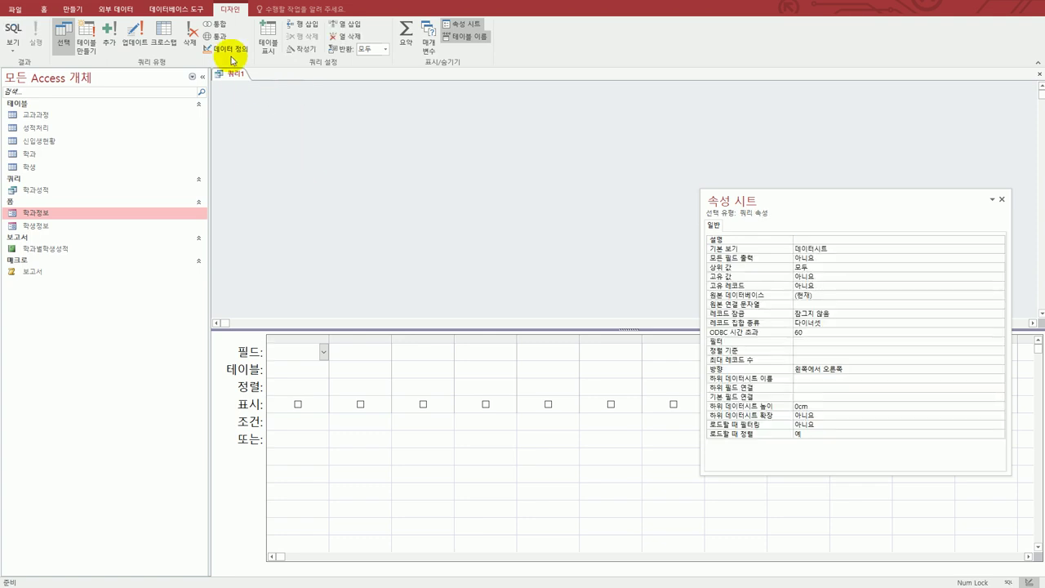
# - Add the 학과 table with fields 학과이름, 학과담당교수 and 학과전화번호
pyautogui.rightClick(298, 134)
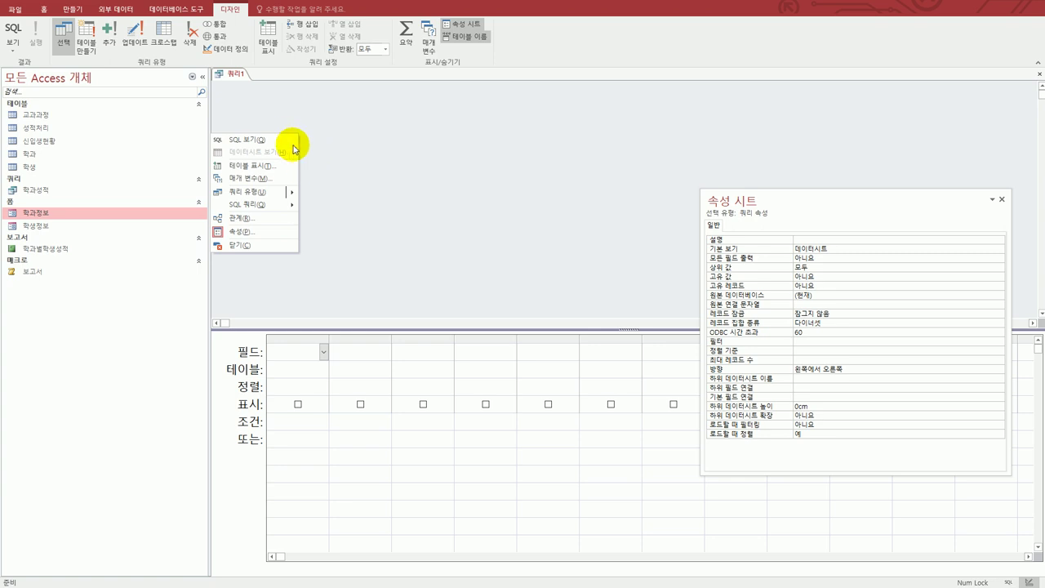
pyautogui.click(508, 179)
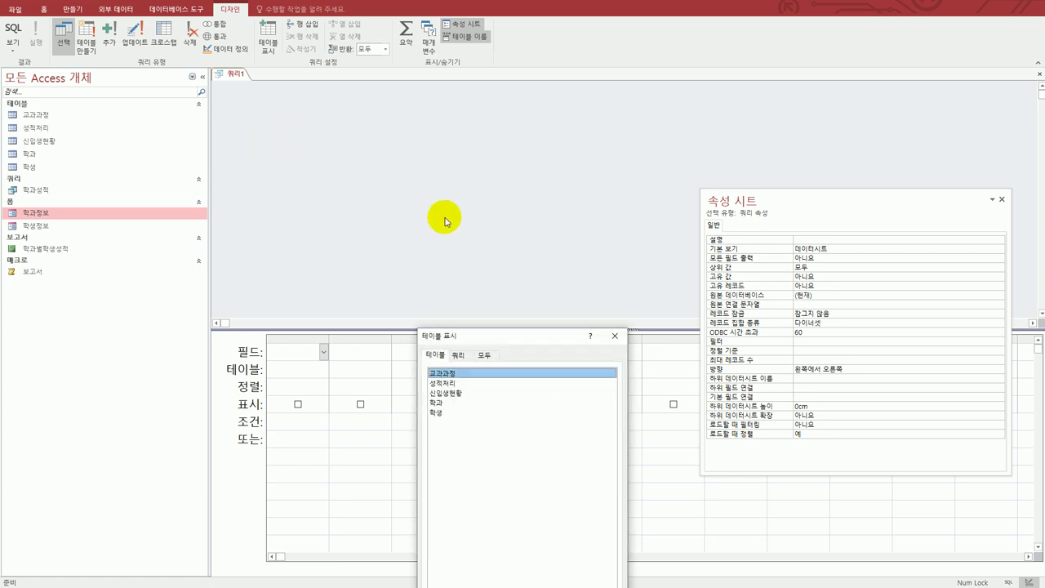
pyautogui.click(450, 403)
pyautogui.doubleClick(450, 404)
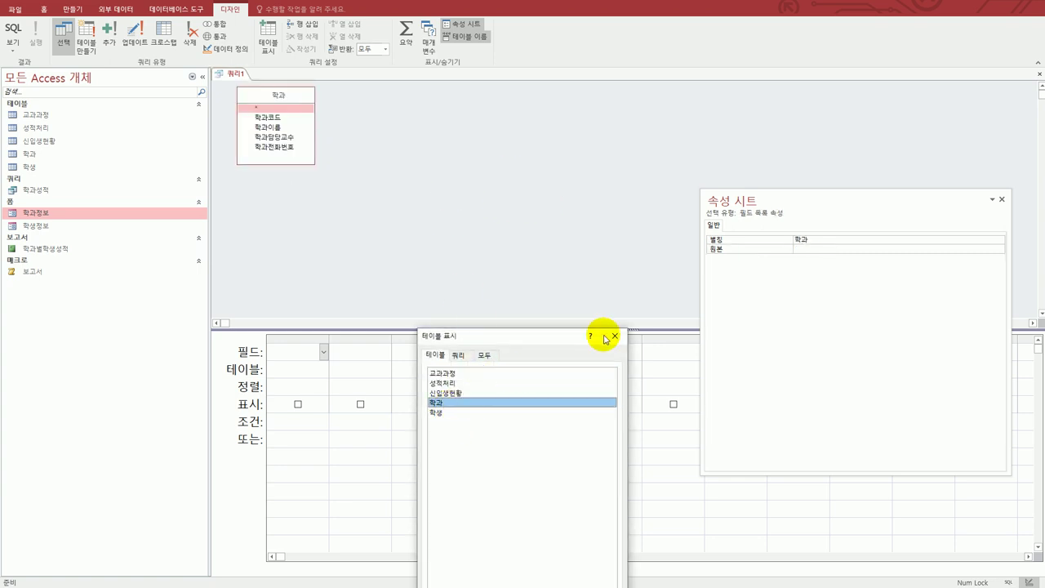
pyautogui.click(612, 335)
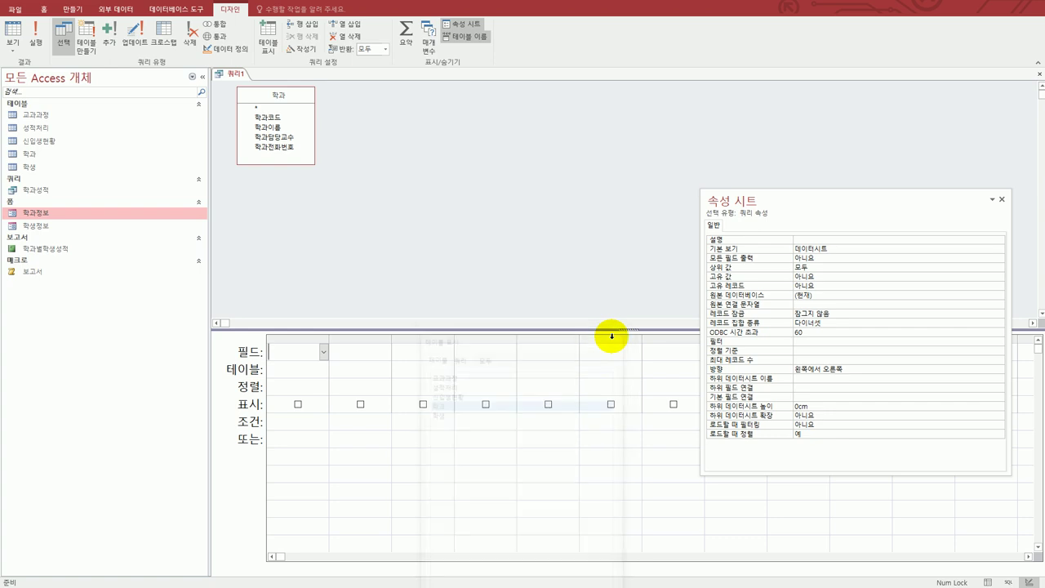
pyautogui.doubleClick(273, 127)
pyautogui.doubleClick(286, 139)
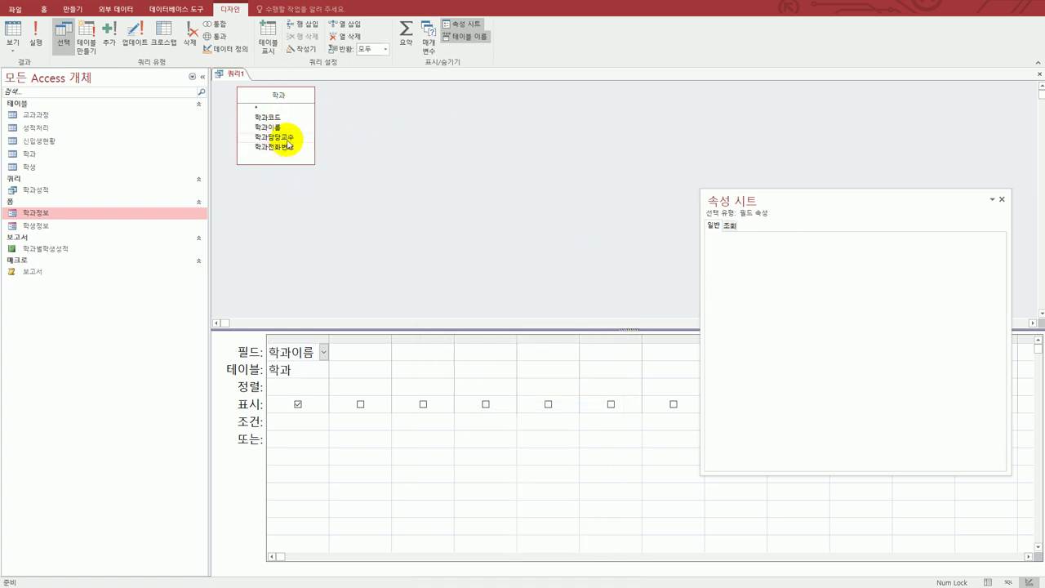
pyautogui.click(289, 148)
pyautogui.doubleClick(289, 148)
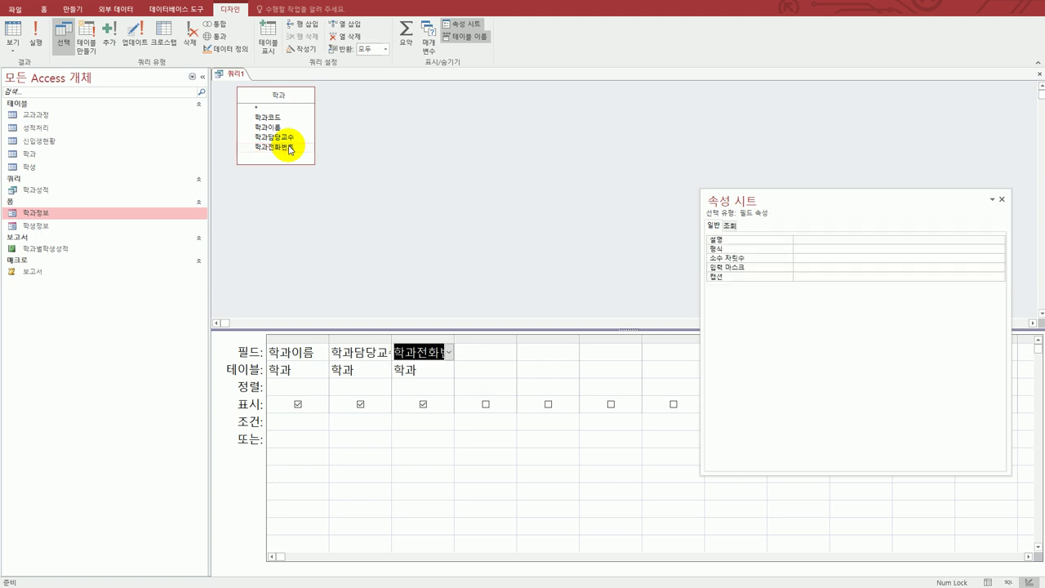
# - Sort 학과담당교수 in descending (내림차순) order and save the query
pyautogui.hotkey('alt', 'Tab')
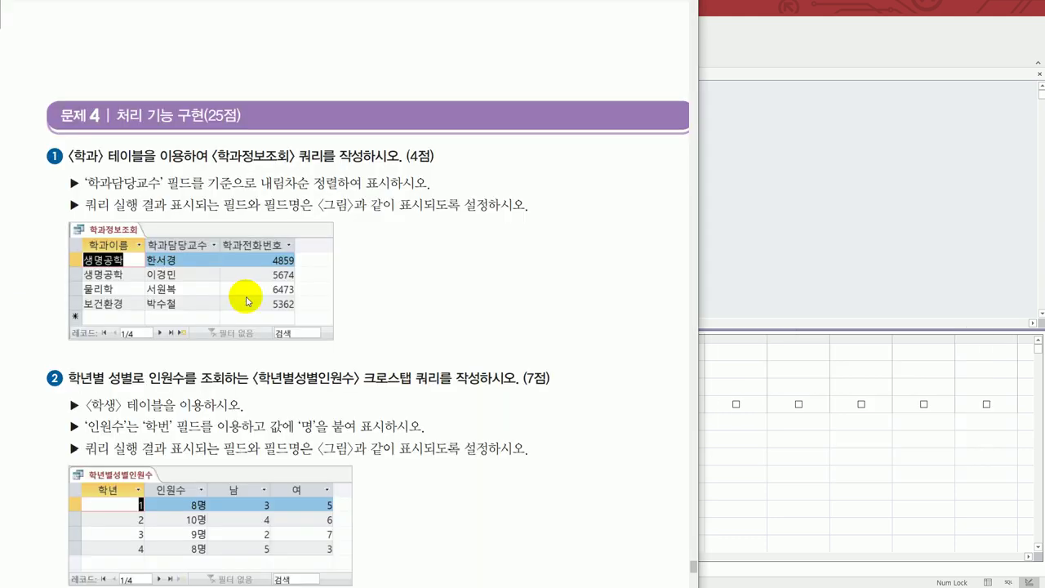
pyautogui.hotkey('alt', 'Tab')
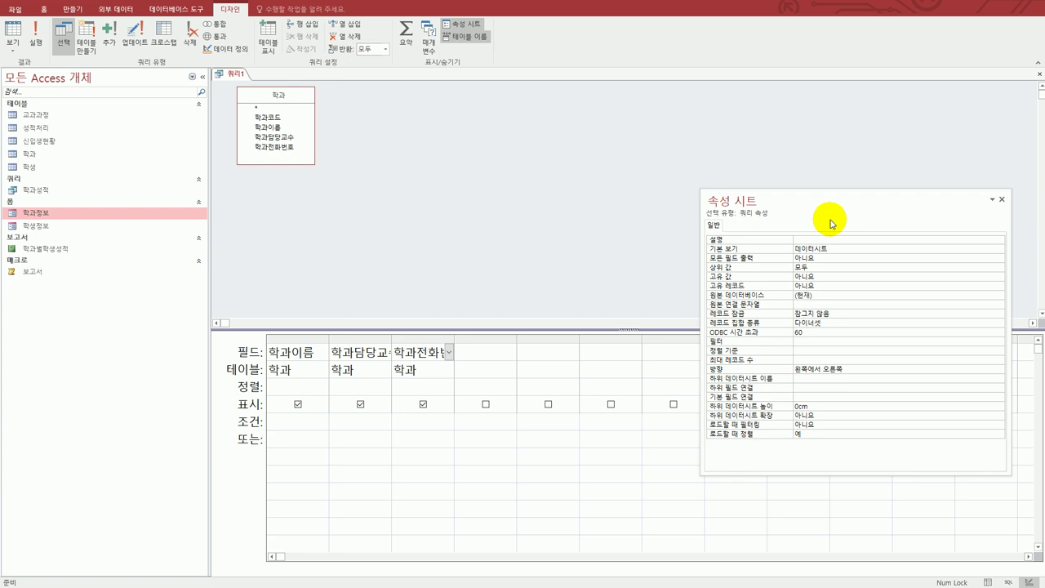
pyautogui.doubleClick(392, 336)
pyautogui.click(403, 388)
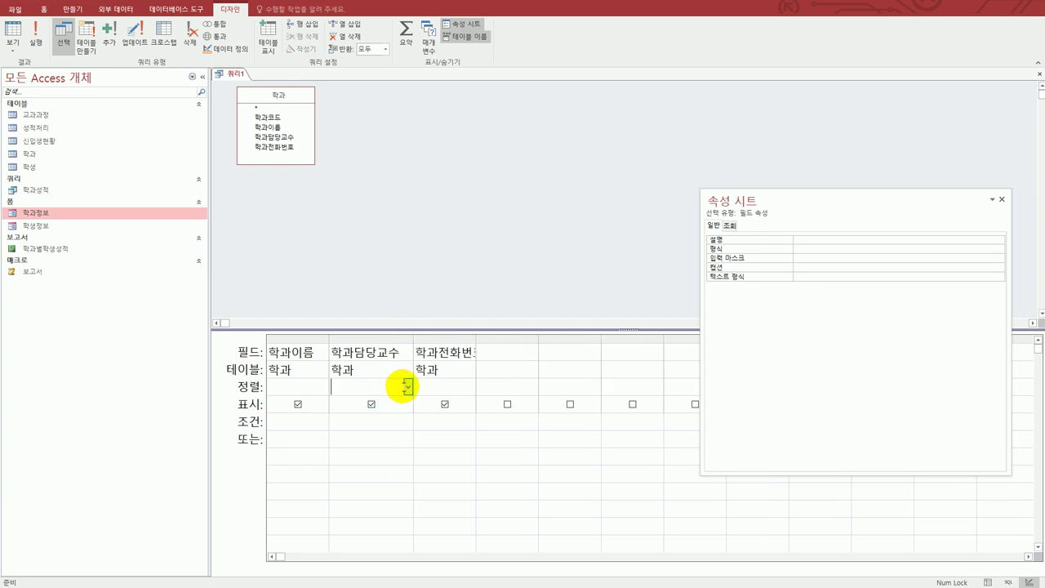
pyautogui.click(407, 387)
pyautogui.click(382, 419)
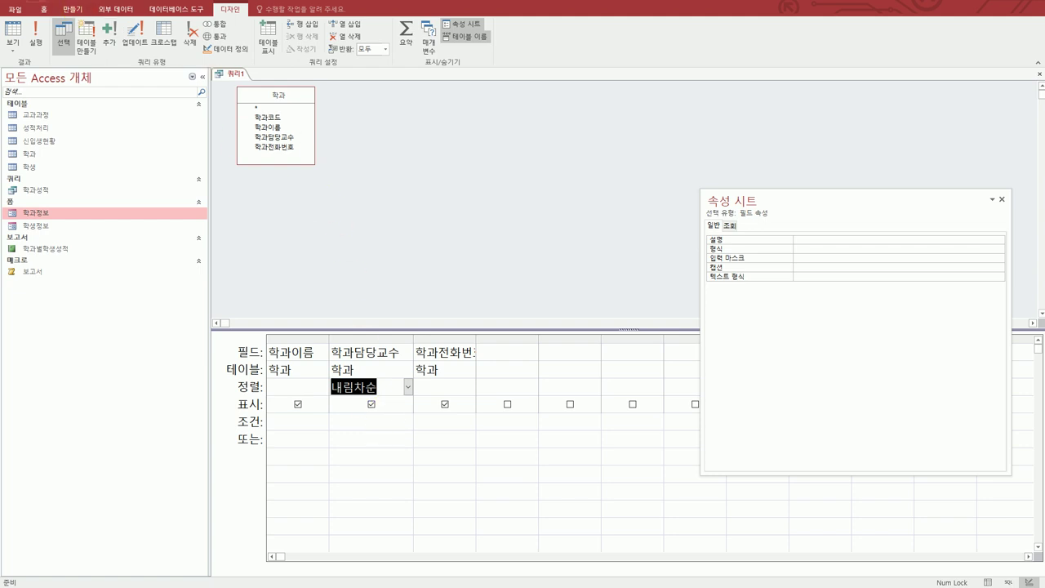
pyautogui.click(14, 2)
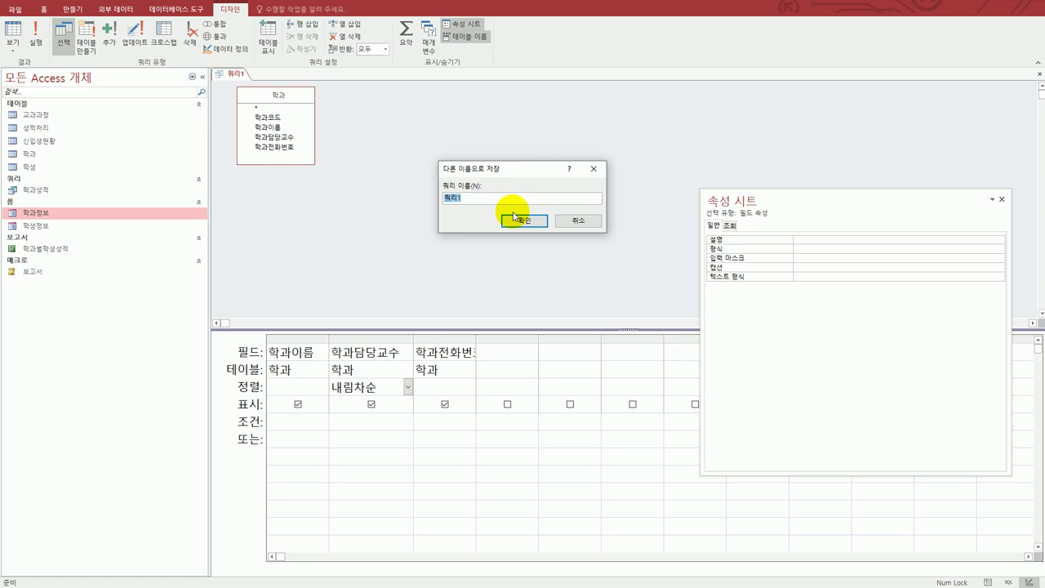
# - Name the query 학과정보조회, view its four-department datasheet, then close it
pyautogui.write('학과정')
pyautogui.press('BackSpace')
pyautogui.press('BackSpace')
pyautogui.press('BackSpace')
pyautogui.write('학과정보조회')
pyautogui.click(527, 221)
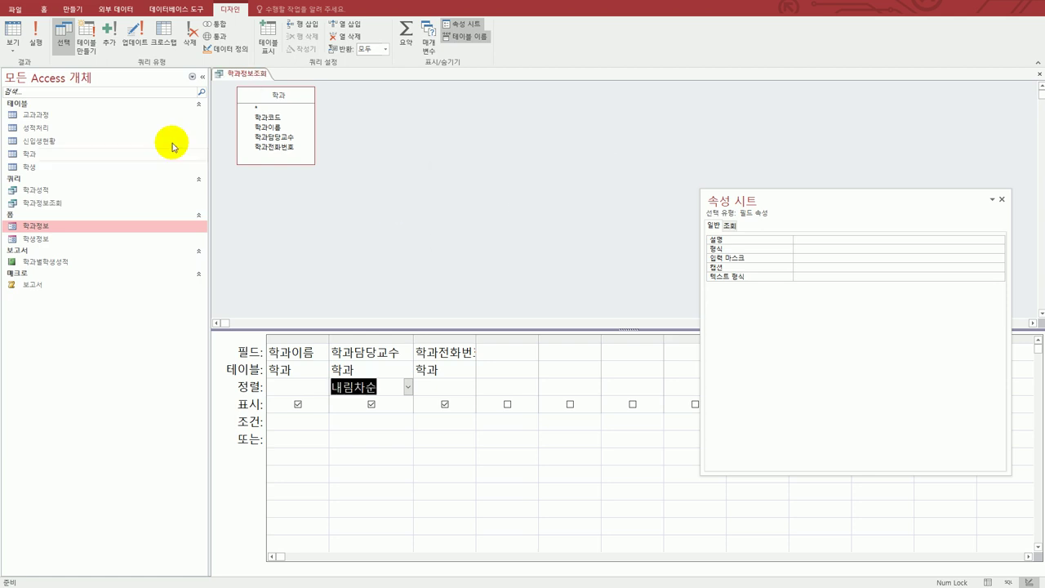
pyautogui.click(15, 29)
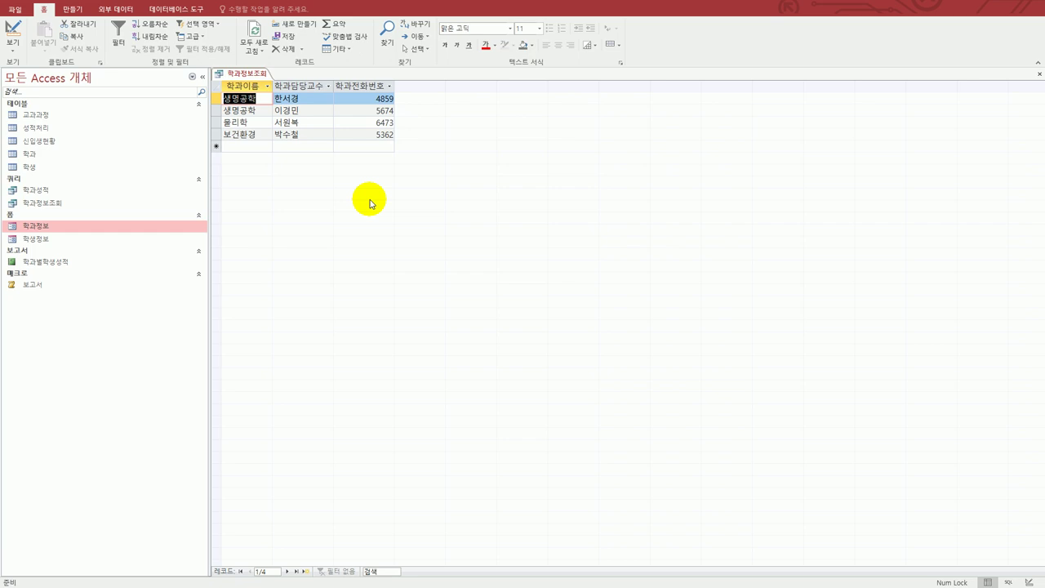
pyautogui.click(1038, 74)
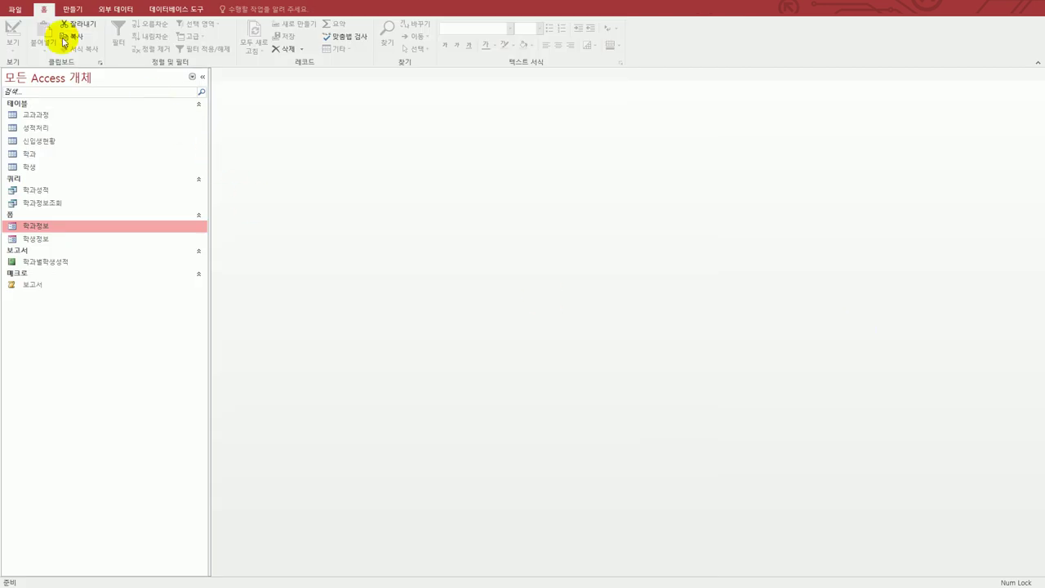
# - Start the Crosstab Query Wizard with the 학생 table as its source
pyautogui.click(72, 12)
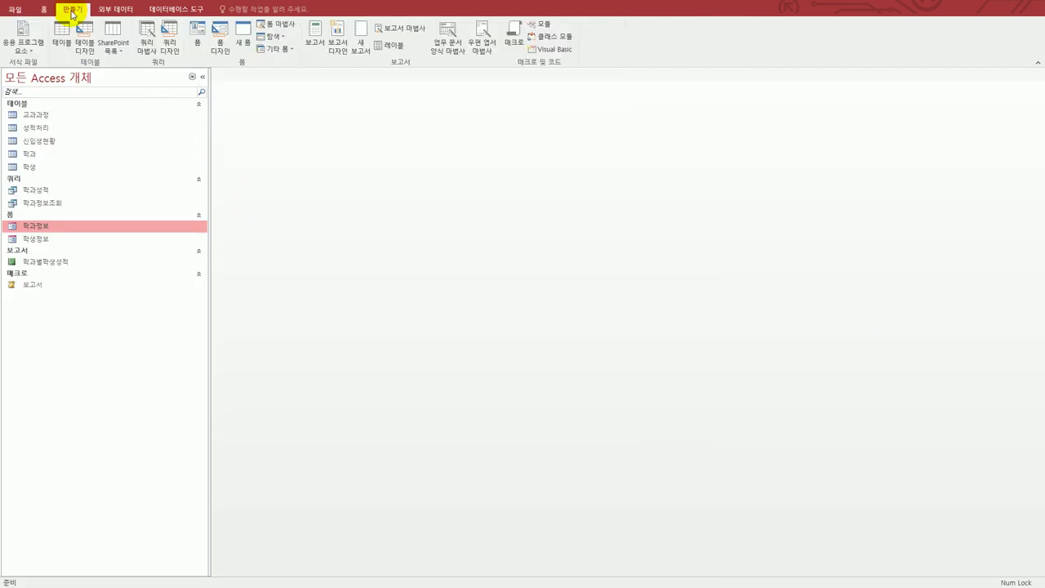
pyautogui.click(146, 45)
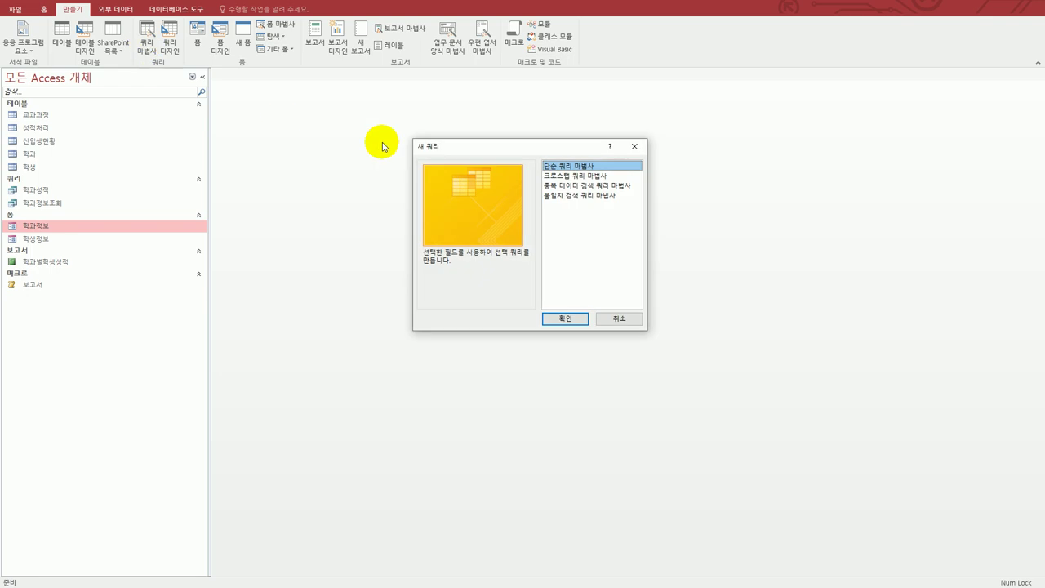
pyautogui.click(576, 176)
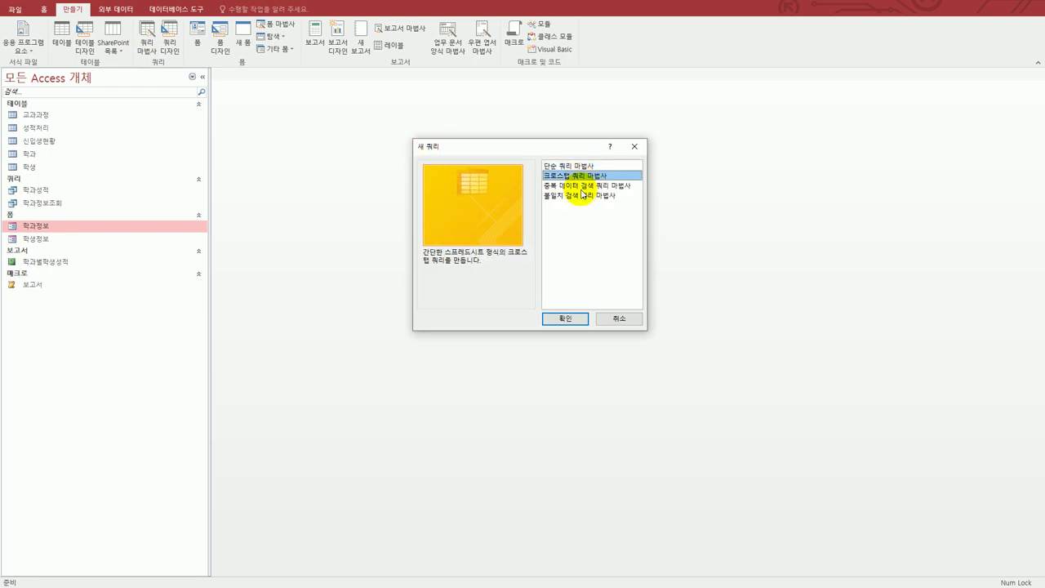
pyautogui.click(578, 318)
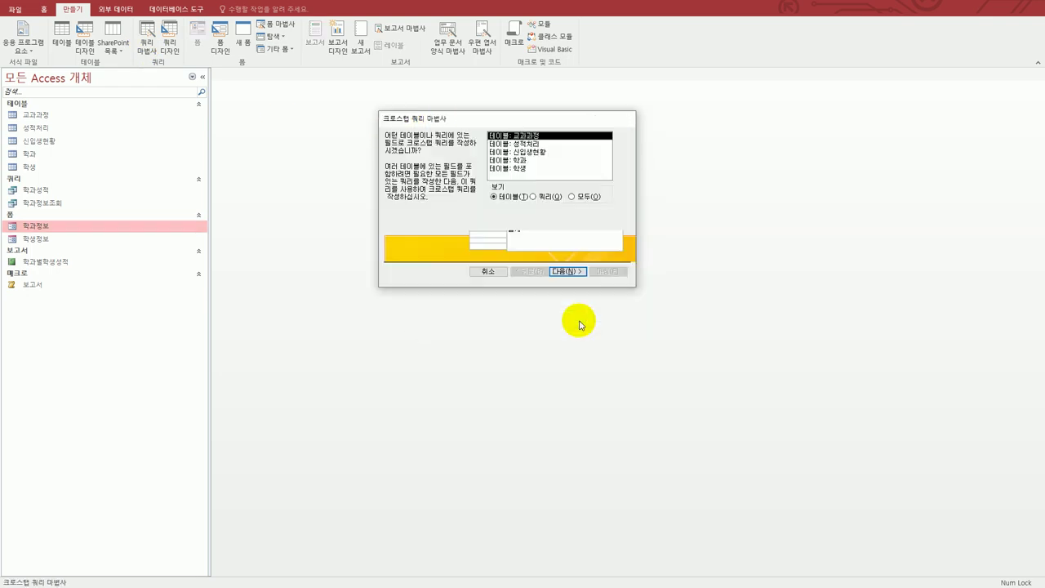
pyautogui.click(529, 168)
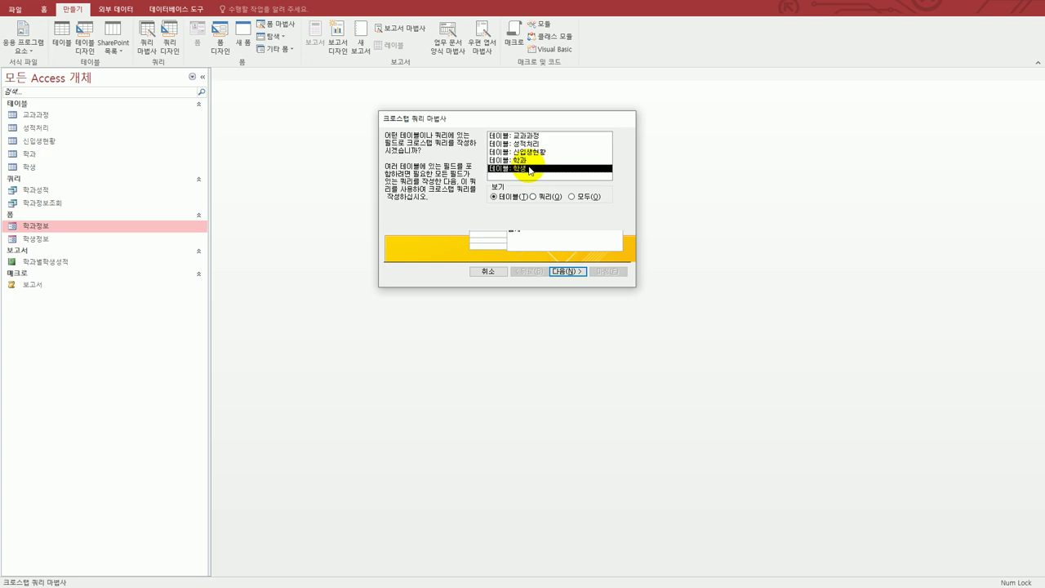
pyautogui.click(568, 273)
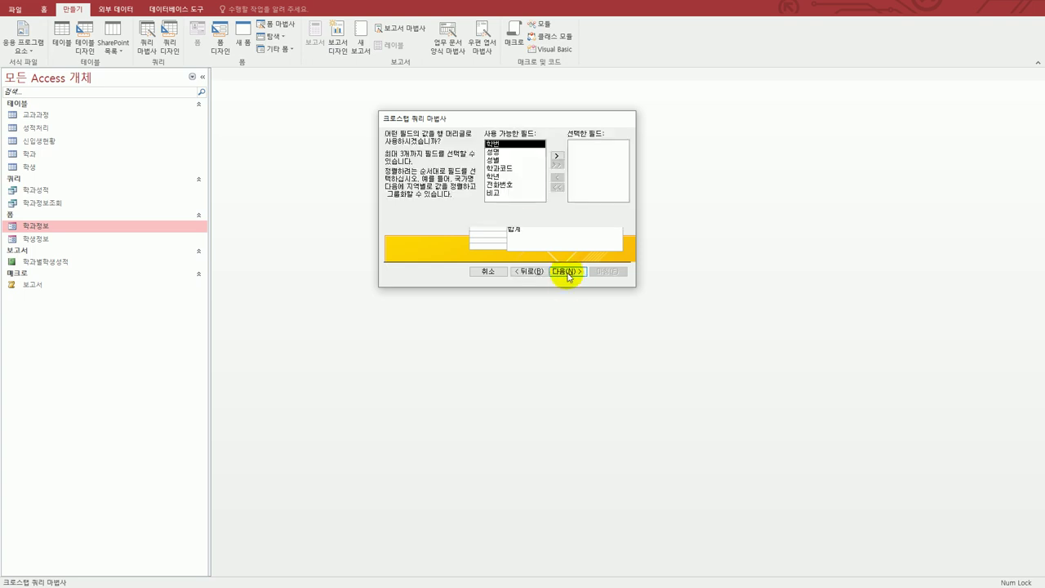
# - Use 학년 as row heading, 성별 as column heading, and count (개수) 학번
pyautogui.doubleClick(512, 178)
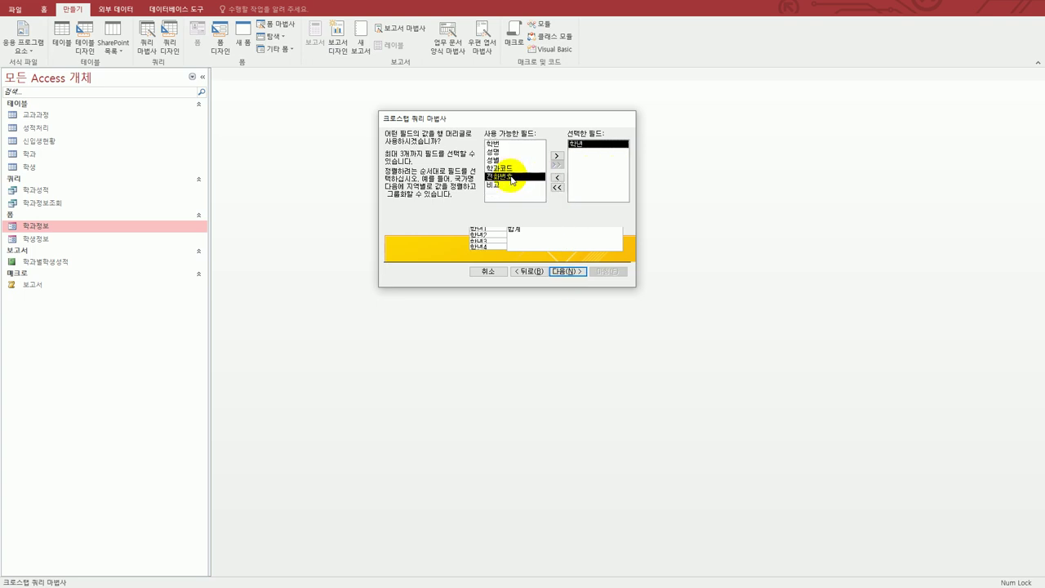
pyautogui.click(566, 272)
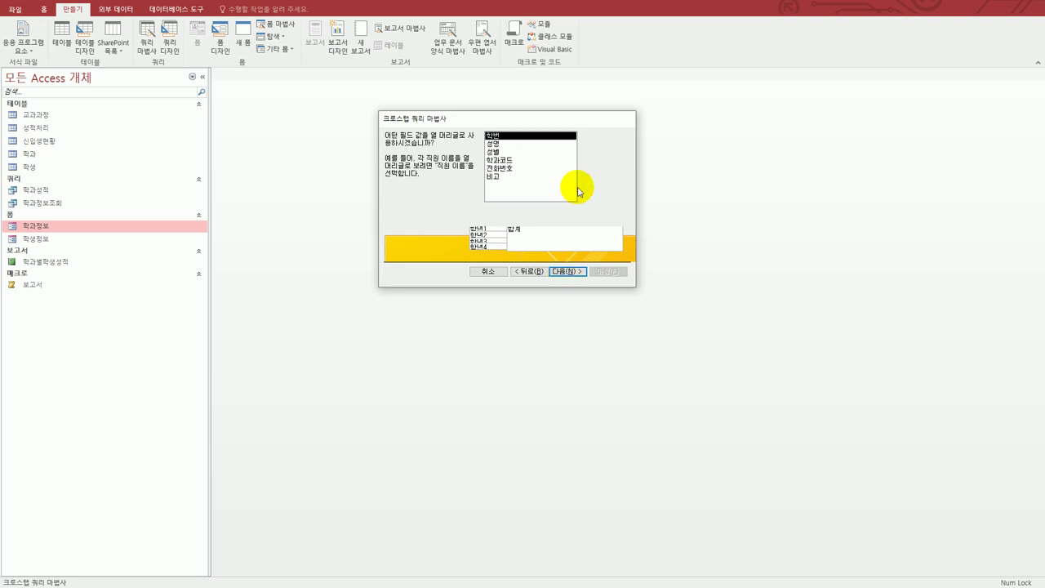
pyautogui.click(520, 153)
pyautogui.doubleClick(520, 153)
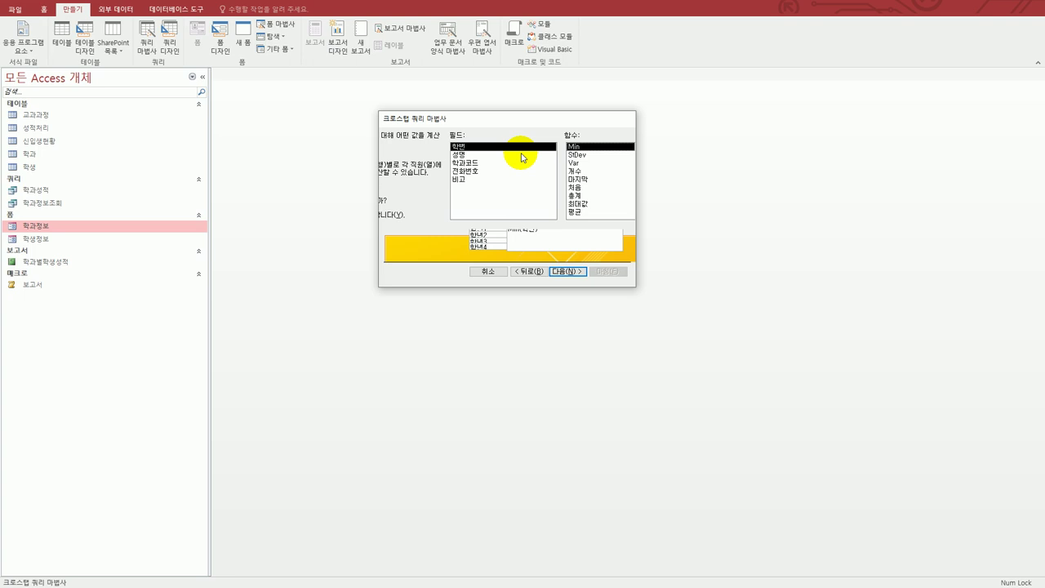
pyautogui.click(601, 172)
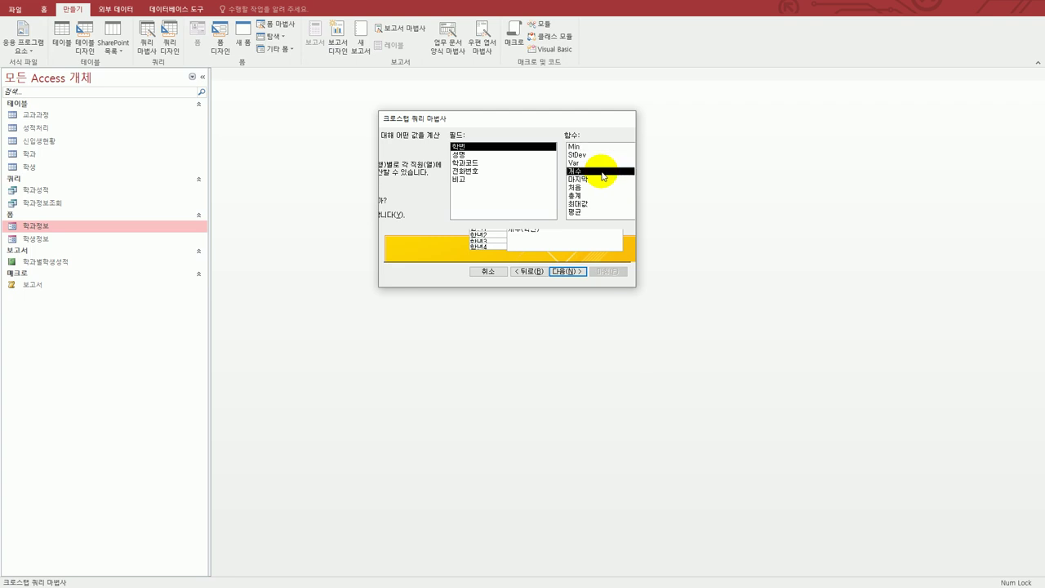
pyautogui.click(567, 271)
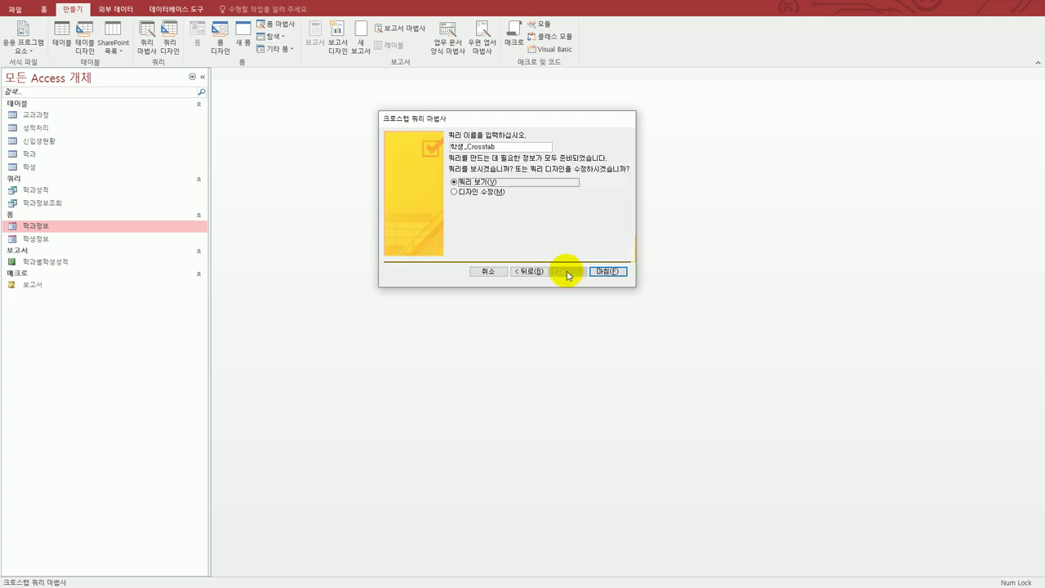
# - Name the crosstab 학년별성별인원수 and finish with 디자인 수정 selected
pyautogui.moveTo(507, 145); pyautogui.dragTo(384, 147)
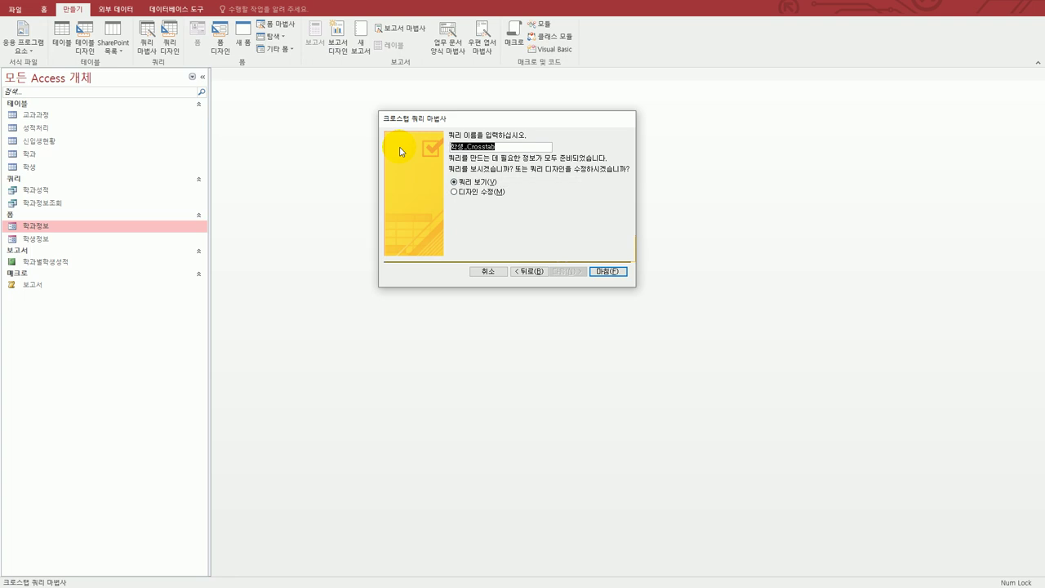
pyautogui.write('학년별성별인원수')
pyautogui.click(463, 193)
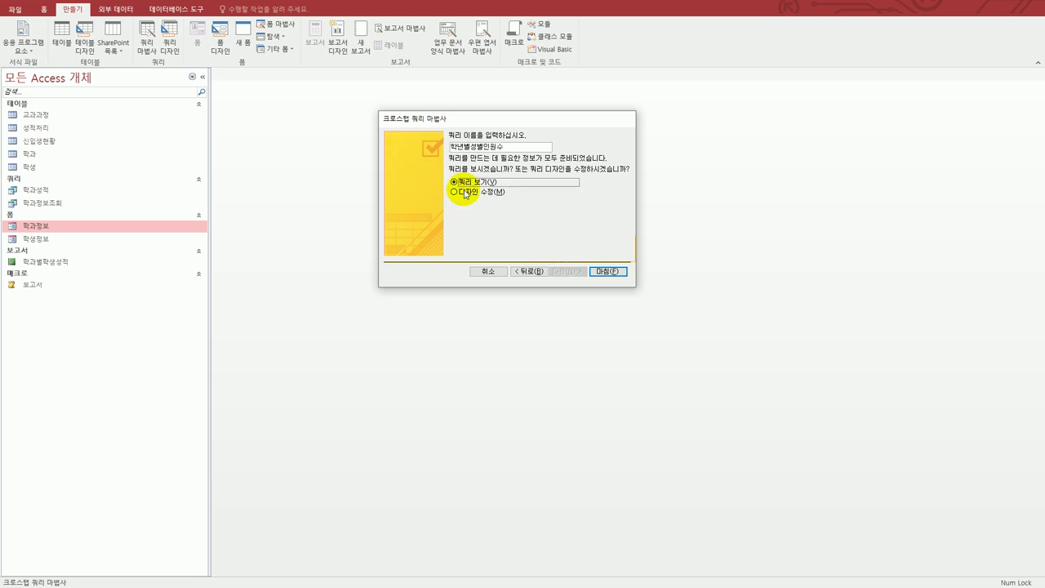
pyautogui.click(618, 271)
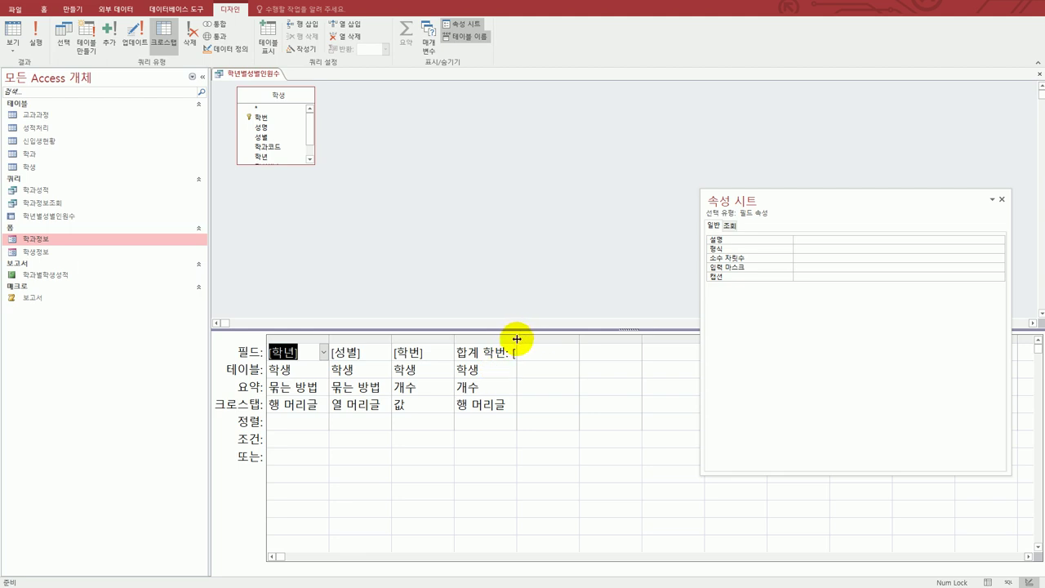
# - Rename the 합계 학번 column to 인원수
pyautogui.moveTo(516, 336); pyautogui.dragTo(597, 339)
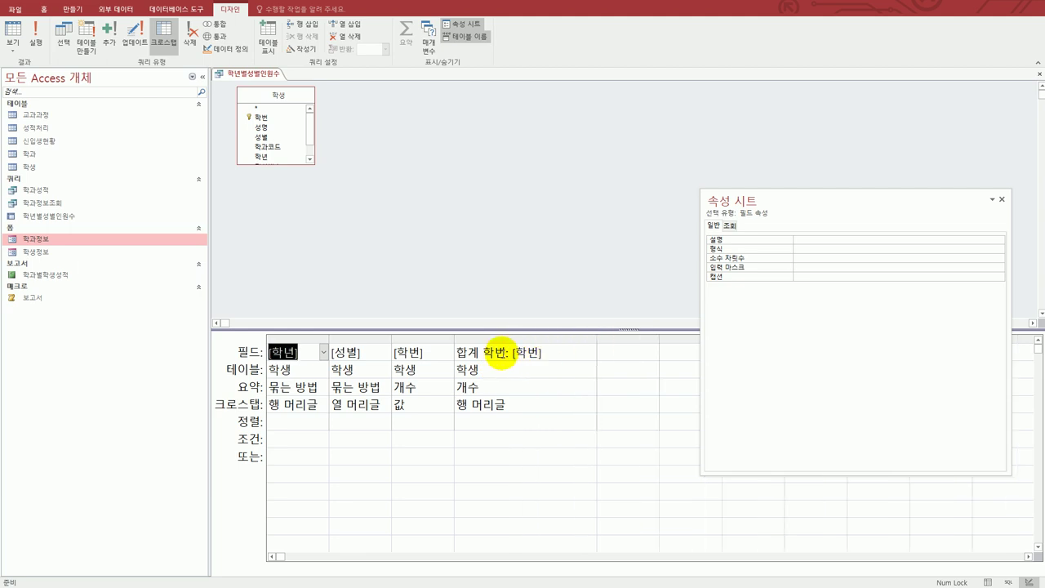
pyautogui.click(495, 352)
pyautogui.moveTo(506, 352); pyautogui.dragTo(435, 347)
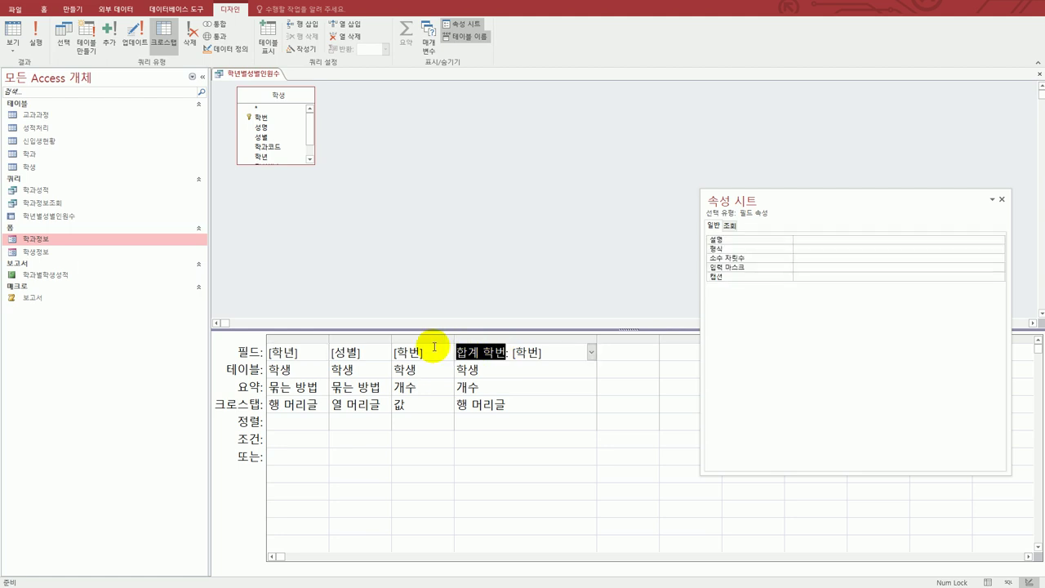
pyautogui.write('인원수')
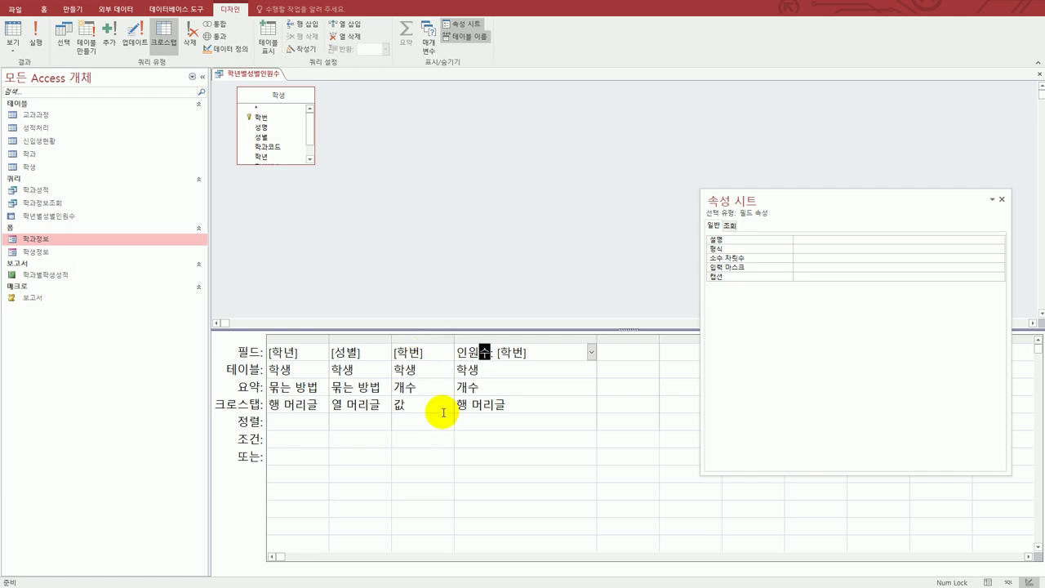
pyautogui.click(519, 400)
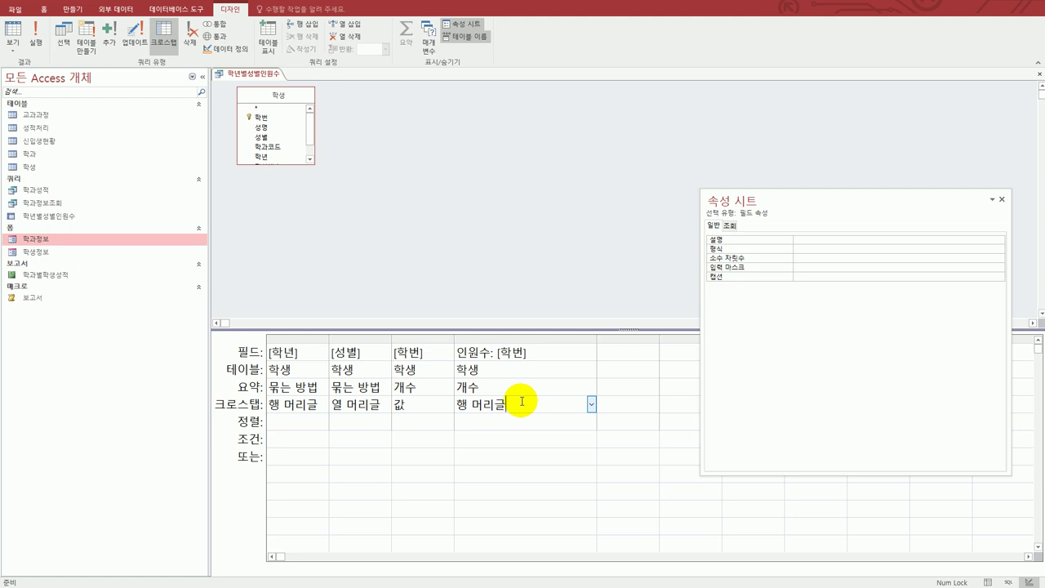
# - Set the 인원수 format to 0명 and view the crosstab results
pyautogui.click(805, 251)
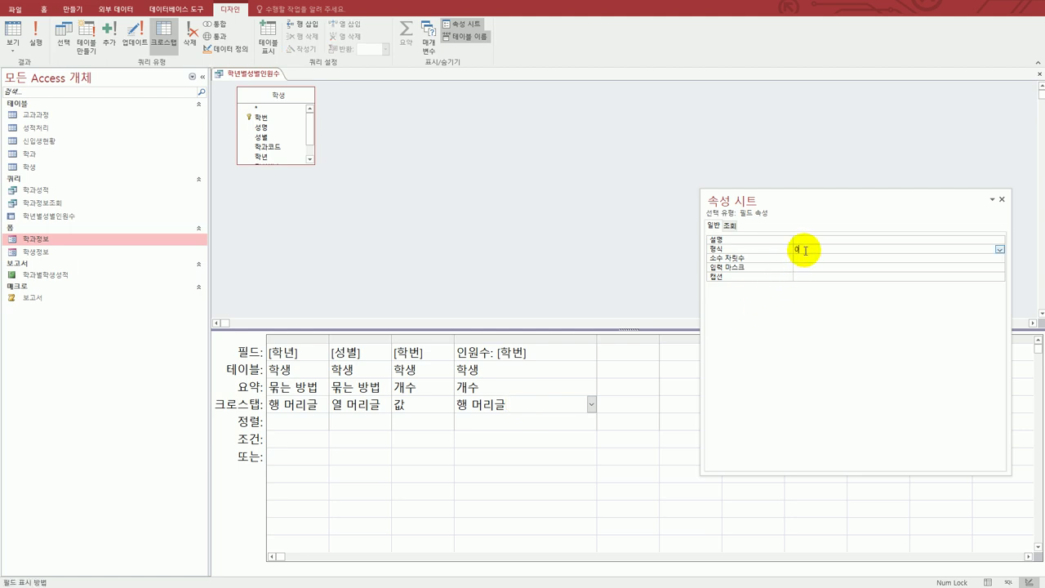
pyautogui.write('0명')
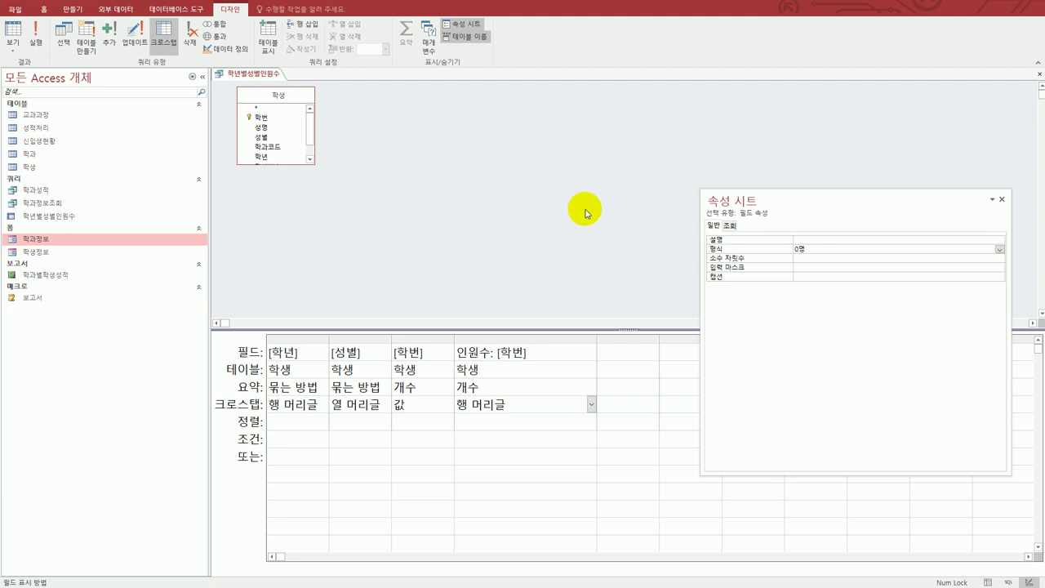
pyautogui.click(584, 211)
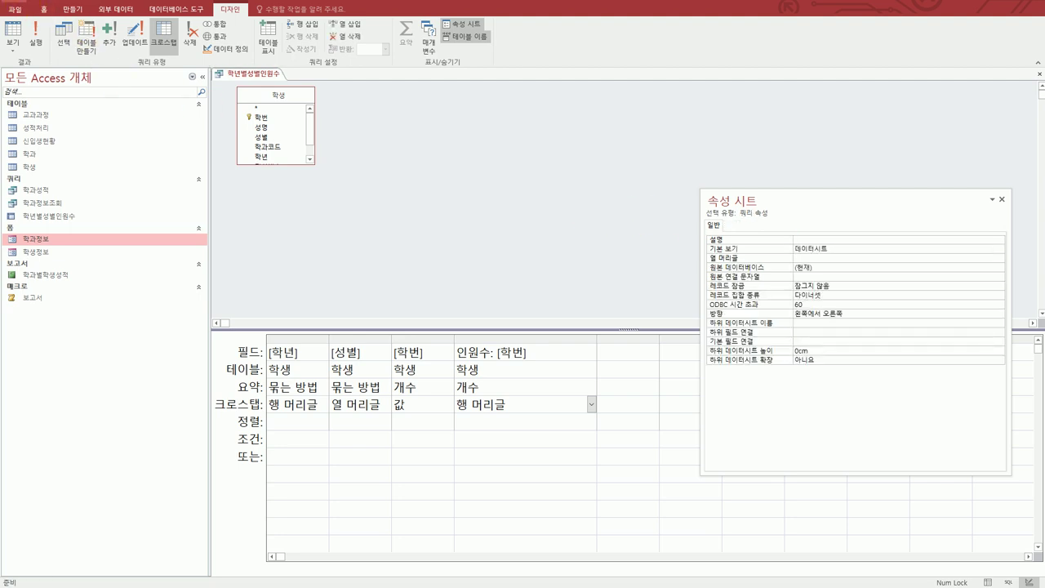
pyautogui.click(13, 39)
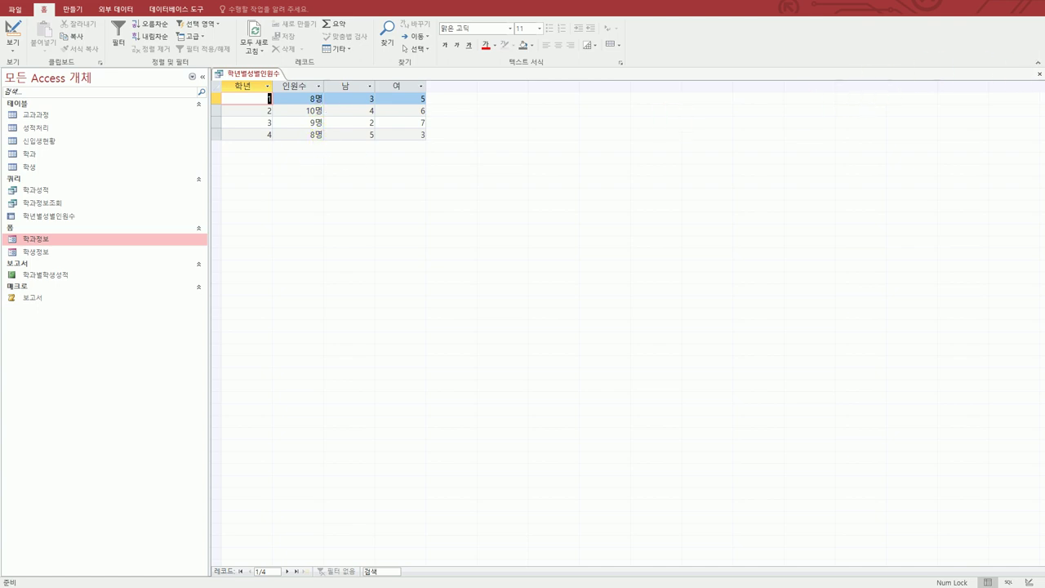
# - Close the 학년별성별인원수 datasheet and check the next task in the exam PDF
pyautogui.click(1039, 75)
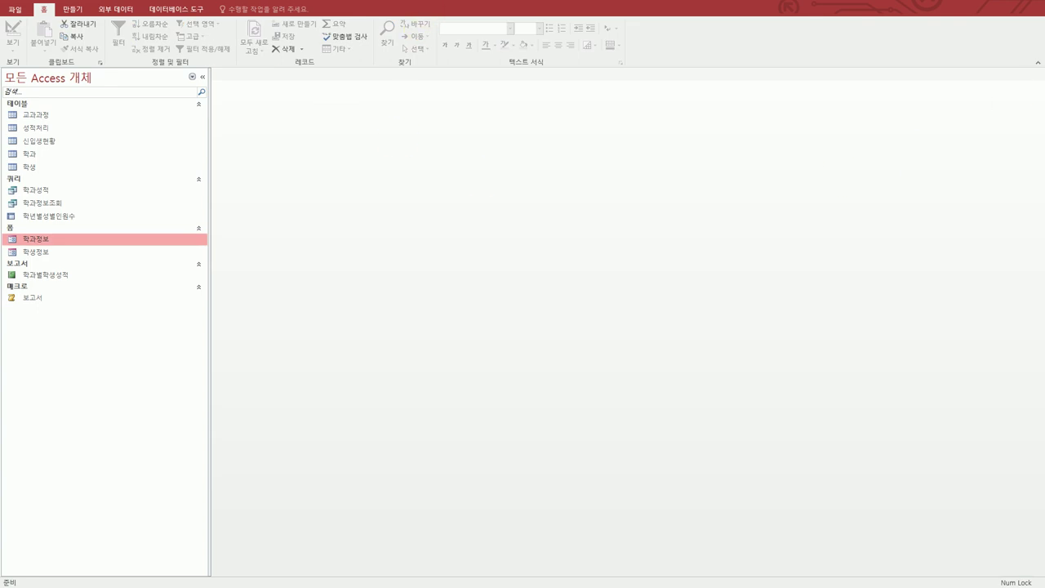
pyautogui.hotkey('alt', 'Tab')
pyautogui.scroll(-5, 383, 313)
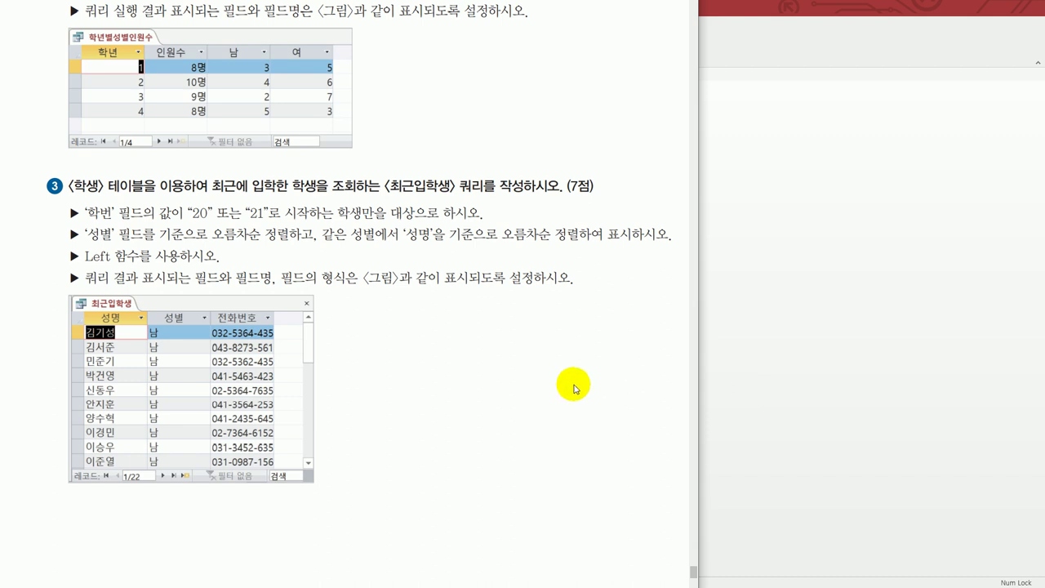
pyautogui.click(784, 348)
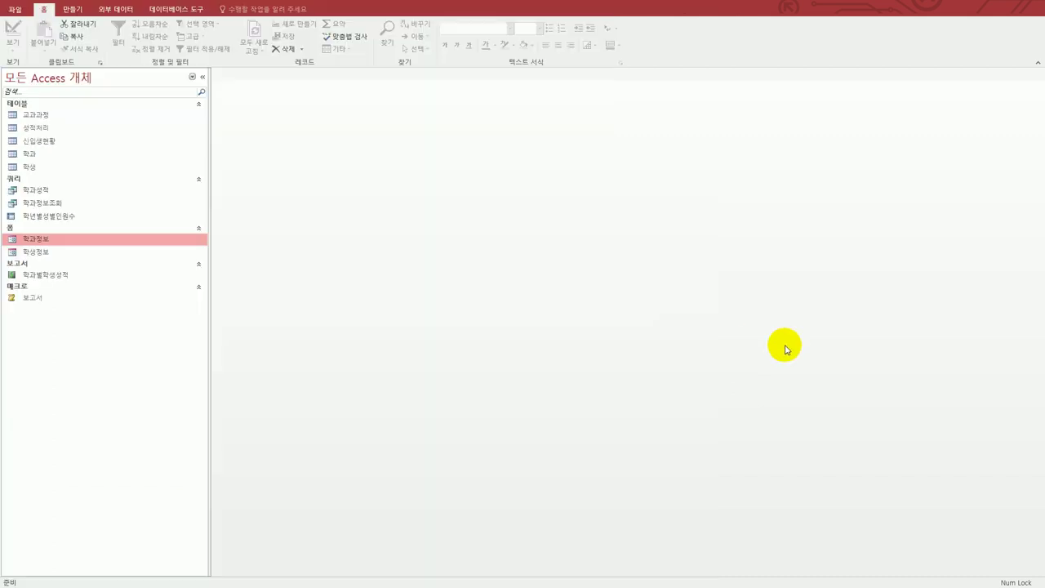
pyautogui.click(83, 17)
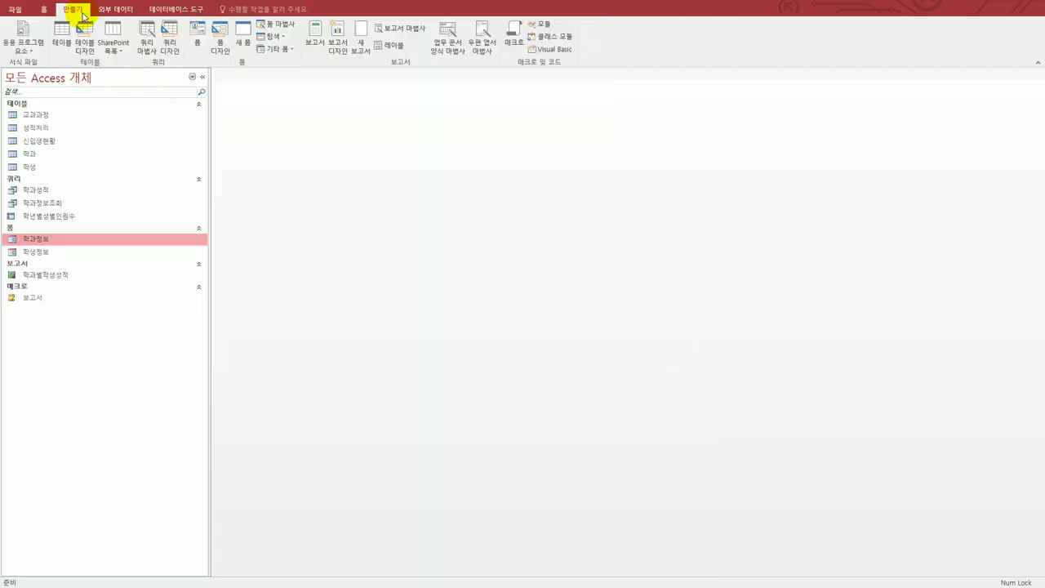
# - Start a new query design containing the 학생 table
pyautogui.click(168, 40)
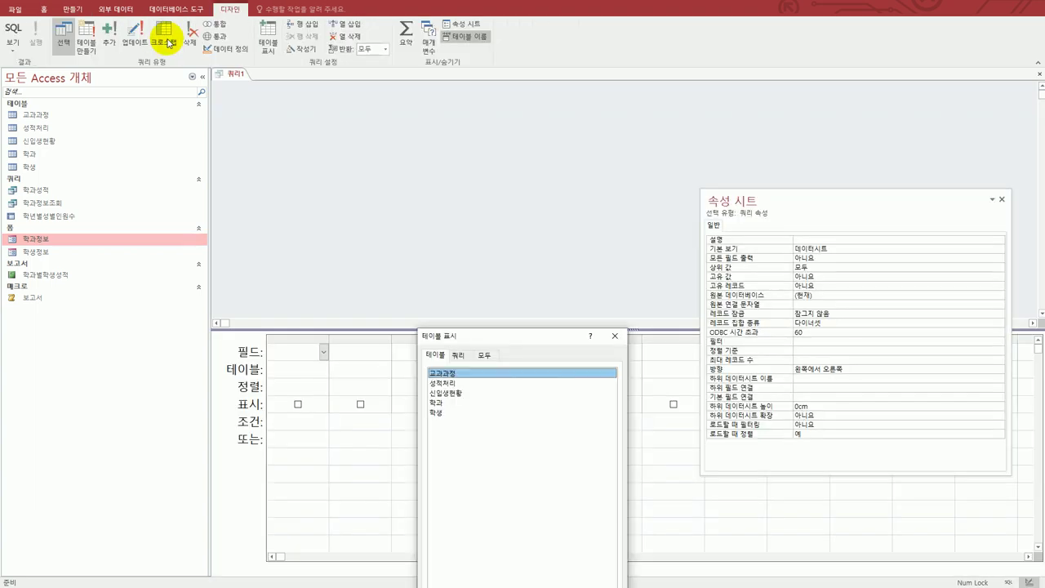
pyautogui.click(443, 413)
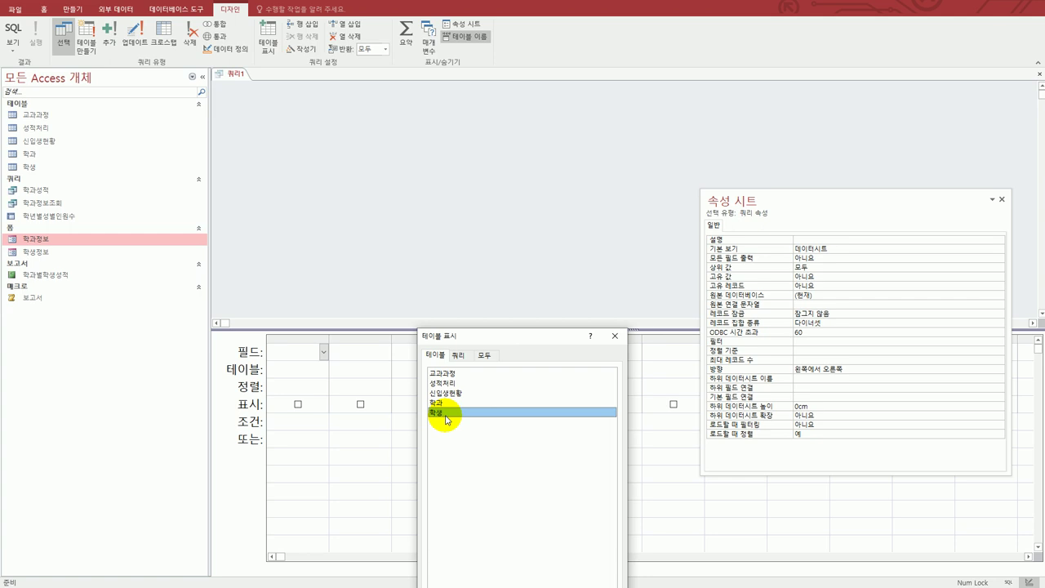
pyautogui.doubleClick(444, 413)
pyautogui.click(614, 335)
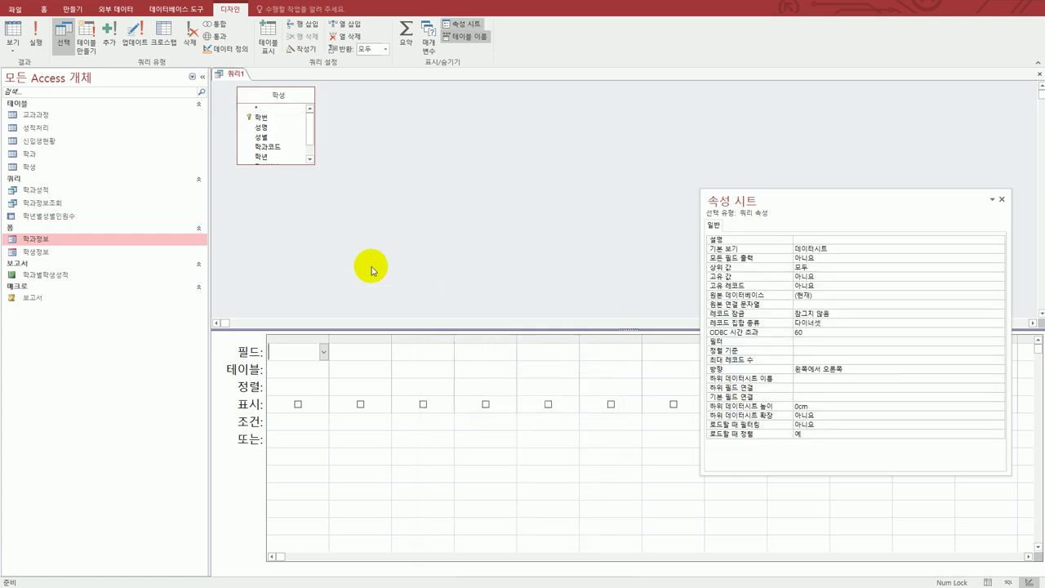
# - Add 성명, 성별 and 전화번호 to the grid and widen the empty fourth column
pyautogui.doubleClick(280, 128)
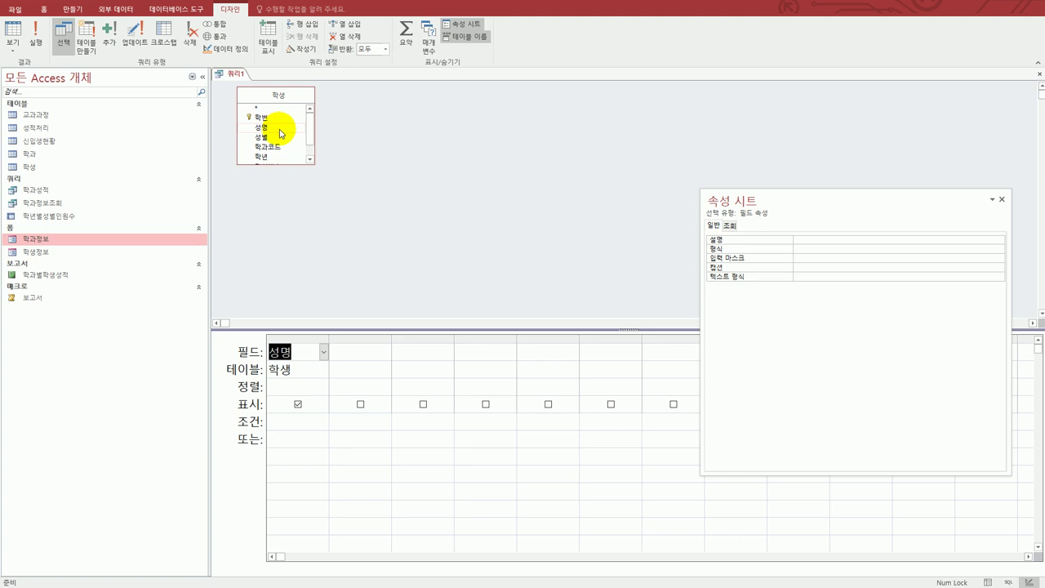
pyautogui.doubleClick(282, 138)
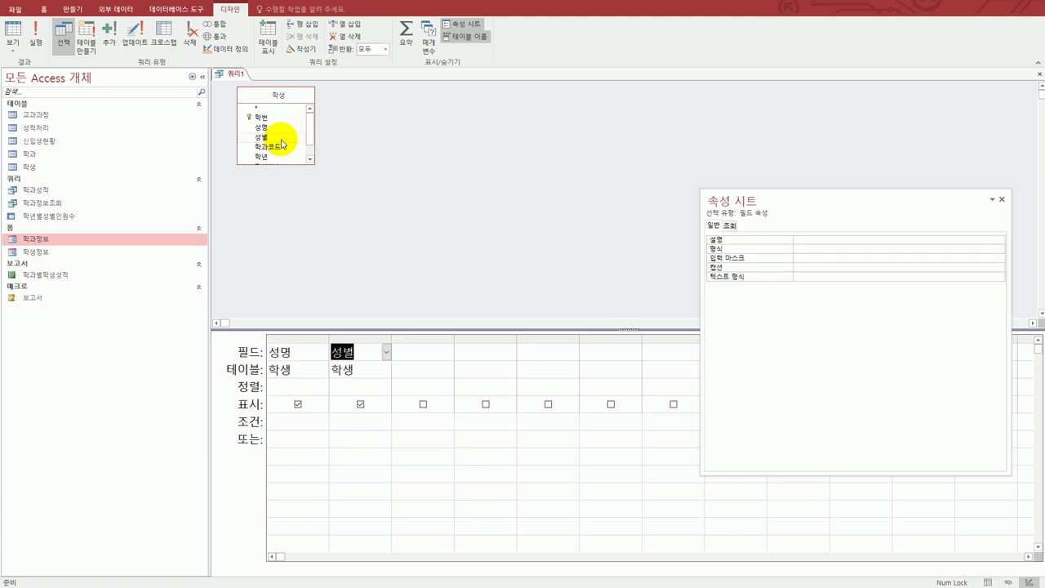
pyautogui.moveTo(309, 133); pyautogui.dragTo(311, 147)
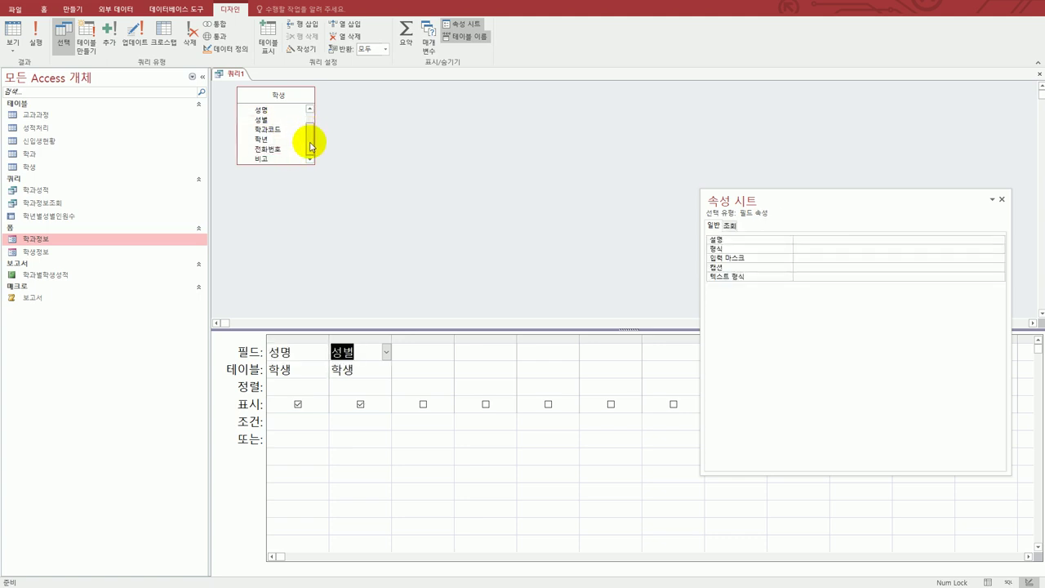
pyautogui.doubleClick(291, 151)
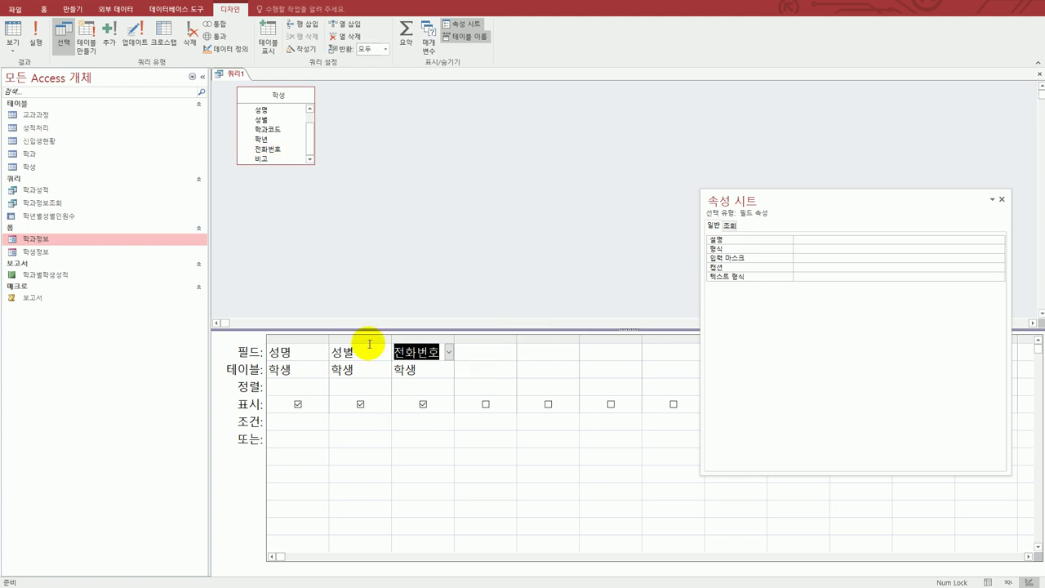
pyautogui.click(483, 354)
pyautogui.moveTo(518, 334); pyautogui.dragTo(586, 334)
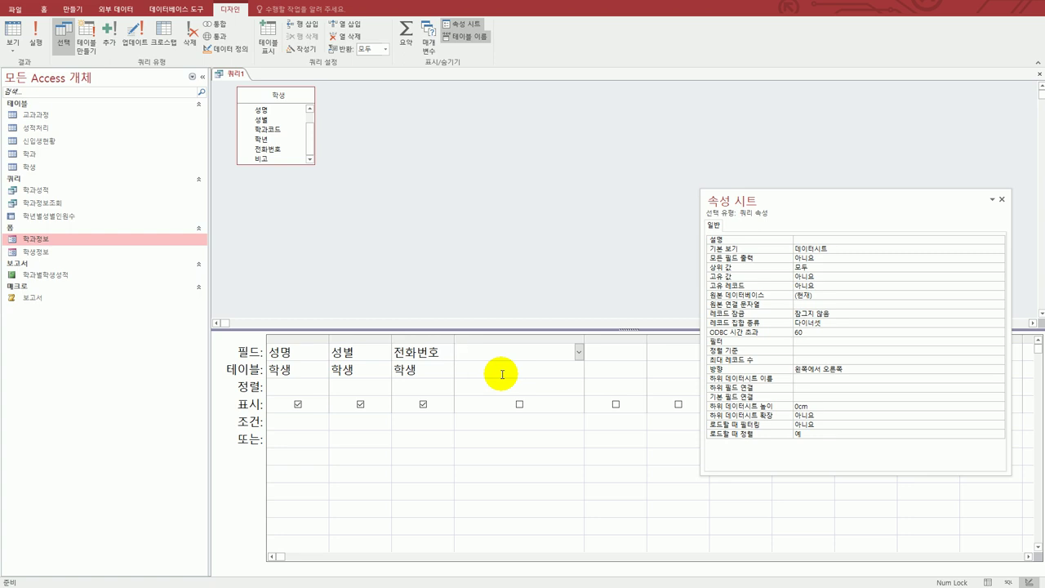
# - Add a hidden Left([학번],2) column with the criterion "20" Or "21"
pyautogui.write('left([학번],2)')
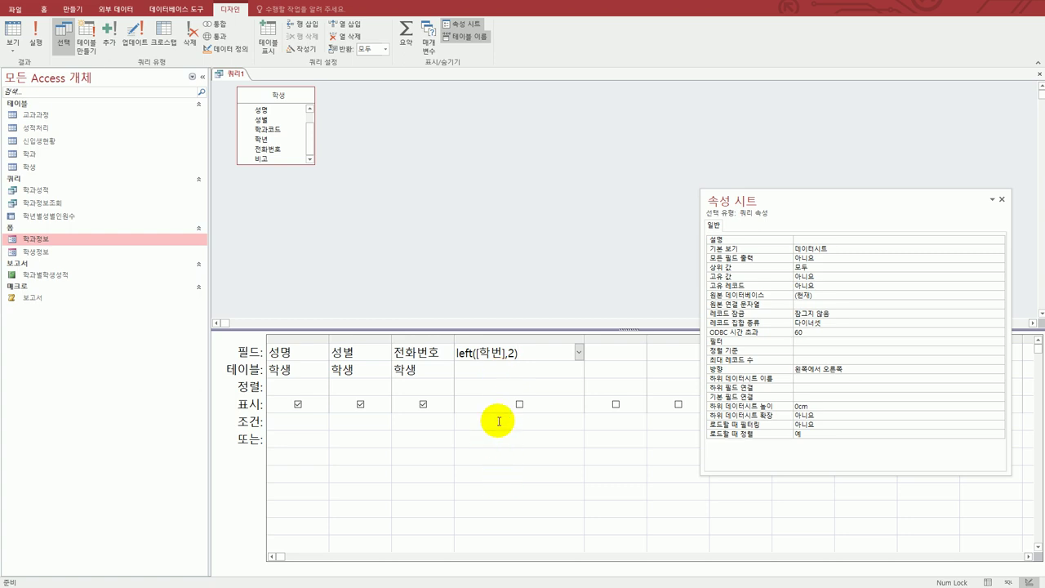
pyautogui.click(518, 404)
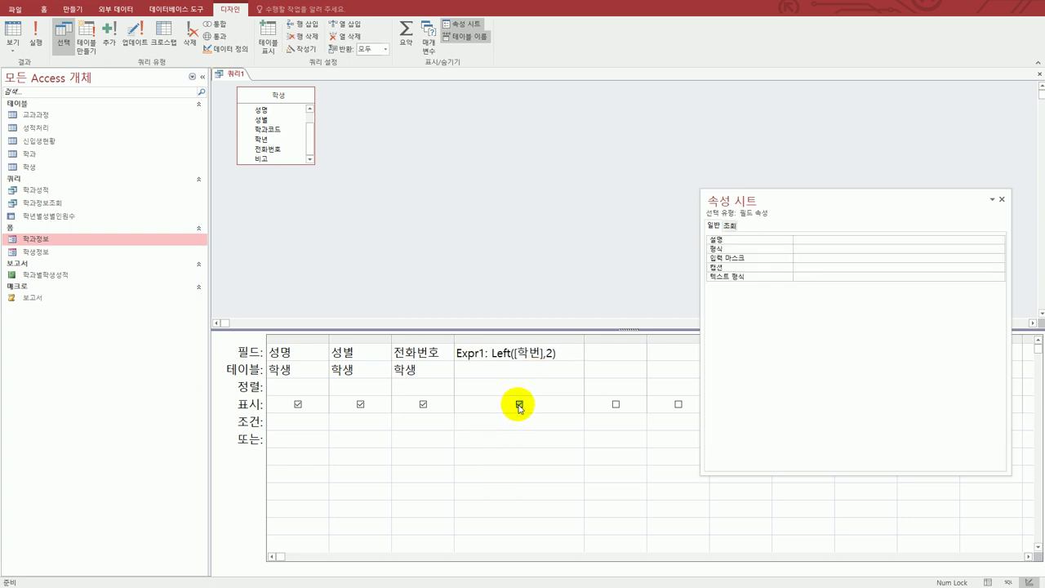
pyautogui.click(514, 421)
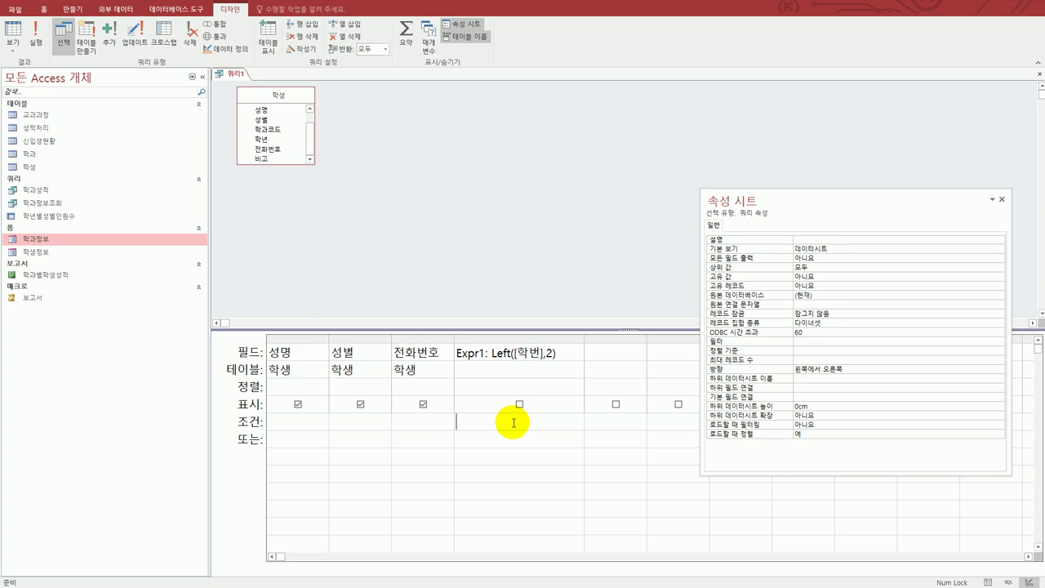
pyautogui.write('"20" or "21')
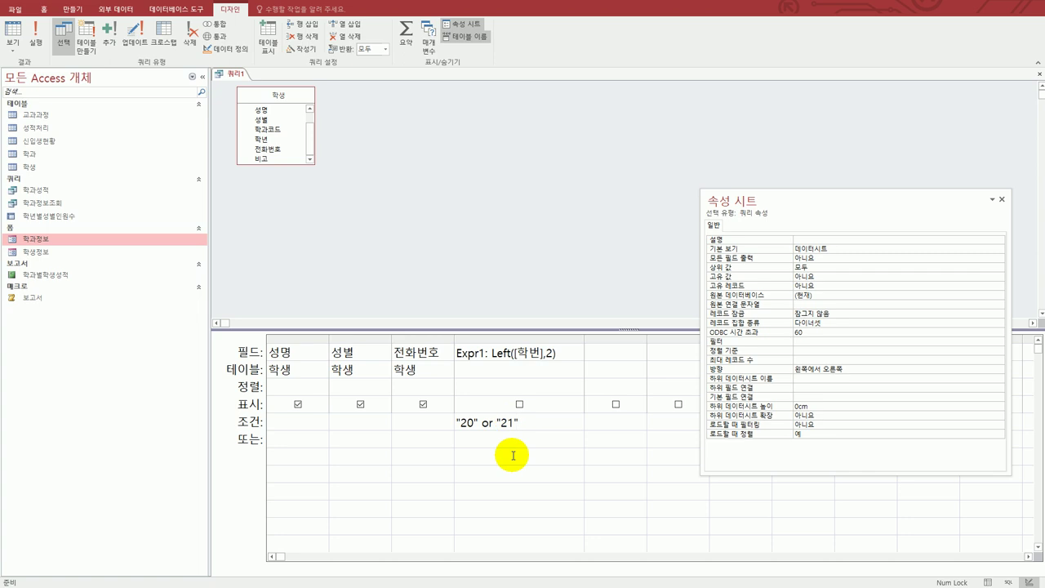
pyautogui.click(513, 456)
pyautogui.click(365, 391)
# - Sort 성별 in 오름차순, then add a hidden 성명 column also sorted 오름차순
pyautogui.click(386, 387)
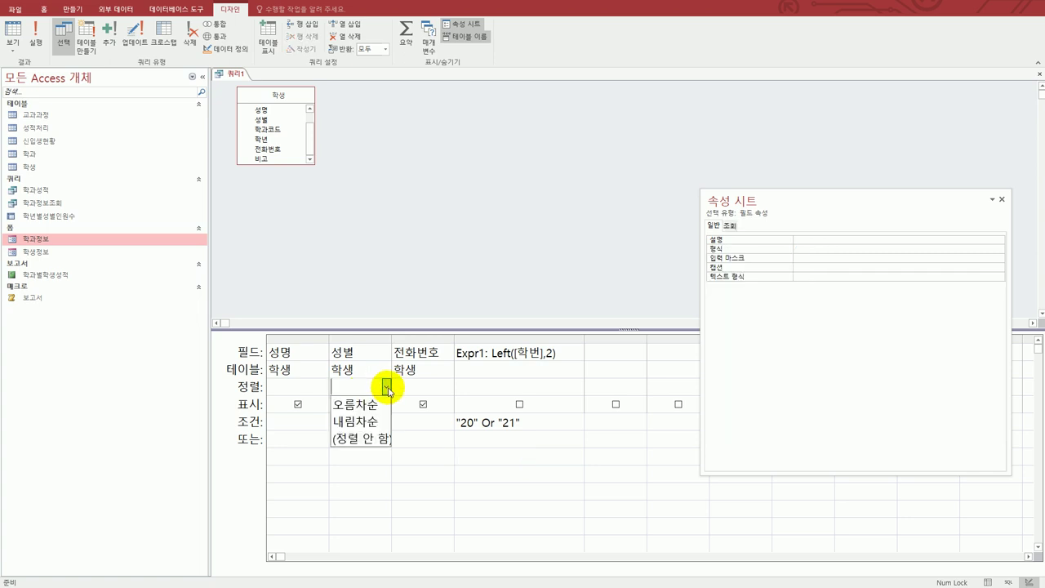
pyautogui.click(378, 402)
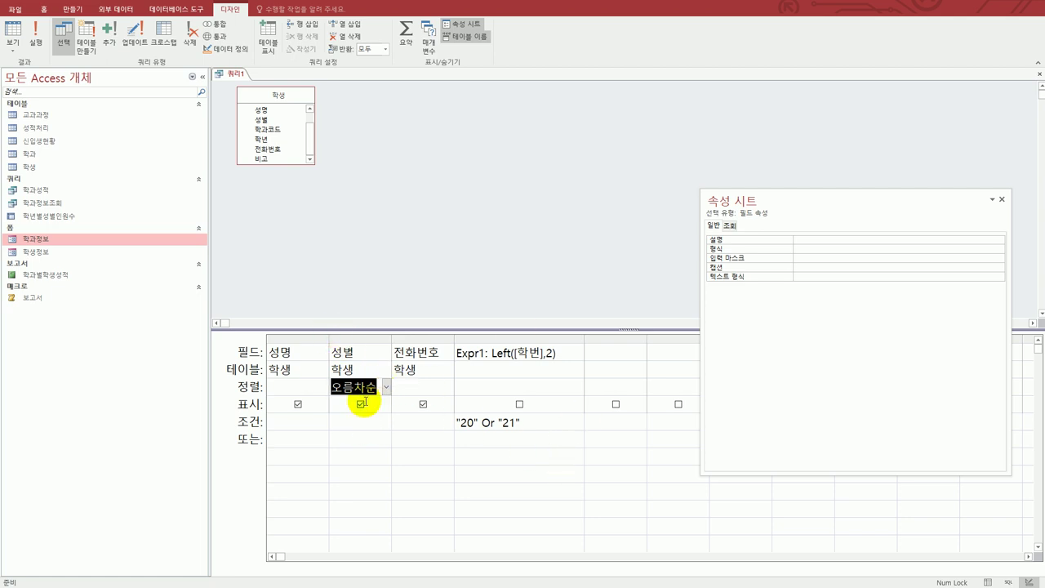
pyautogui.click(598, 352)
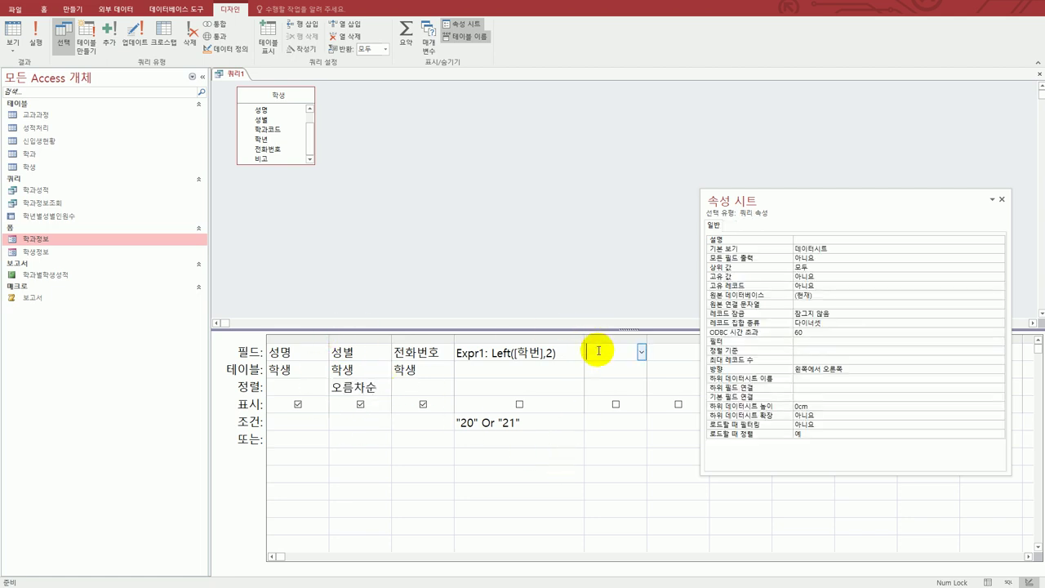
pyautogui.doubleClick(269, 109)
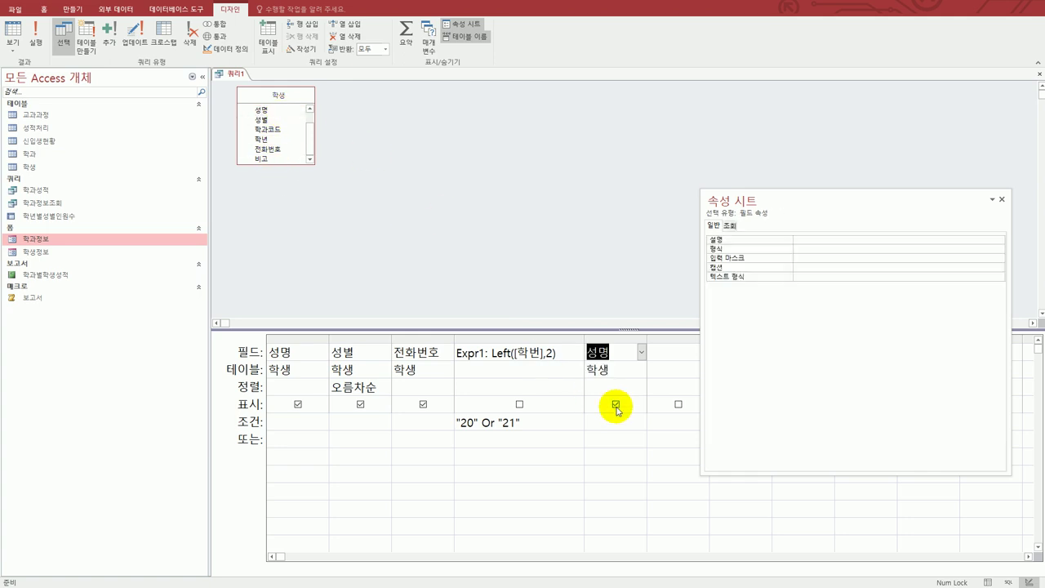
pyautogui.click(625, 388)
pyautogui.click(641, 386)
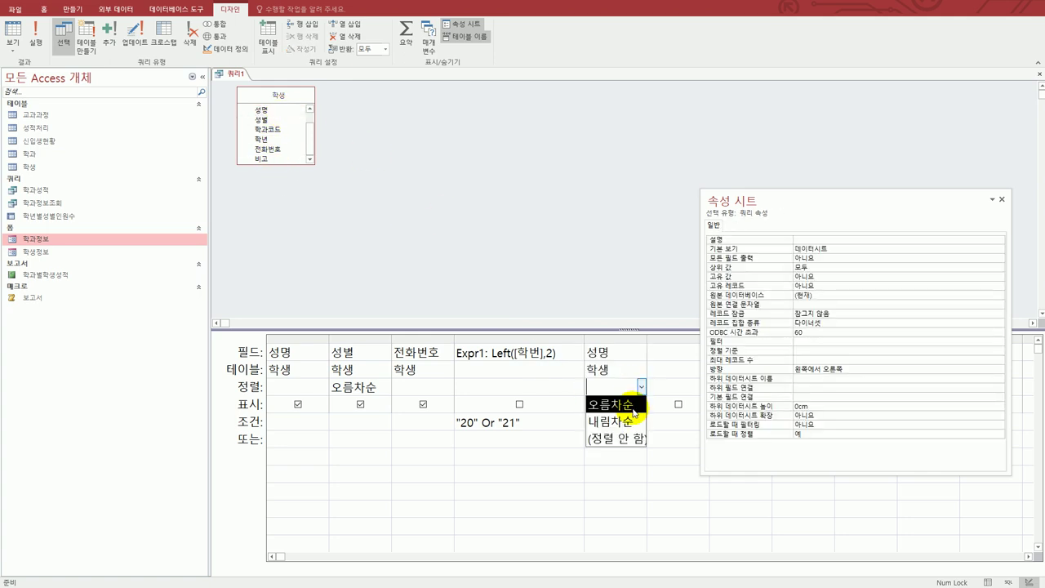
pyautogui.click(634, 406)
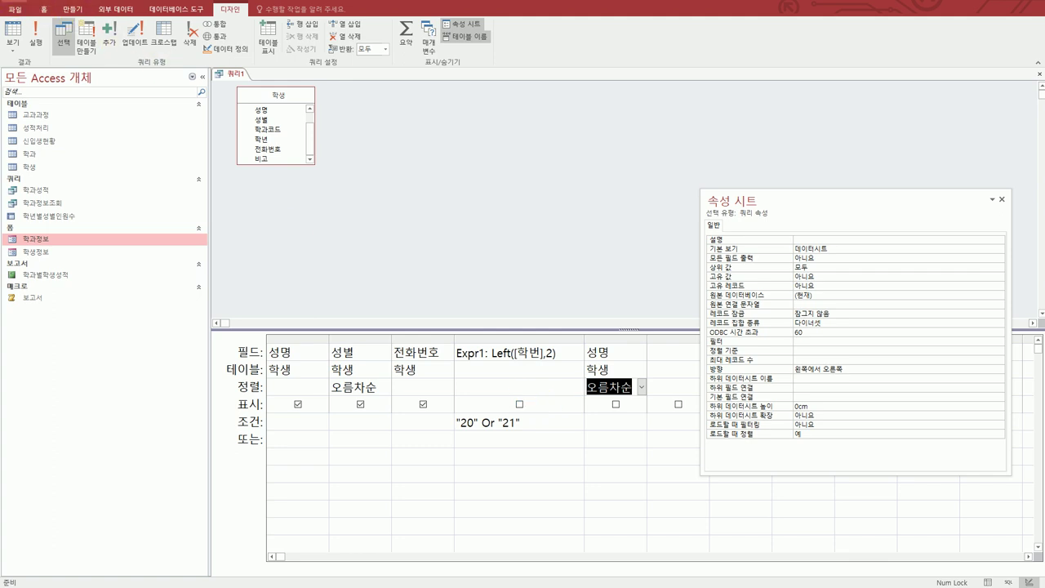
# - Save the query as 최근입학생, view its 22 result records, and close it
pyautogui.hotkey('ctrl', 's')
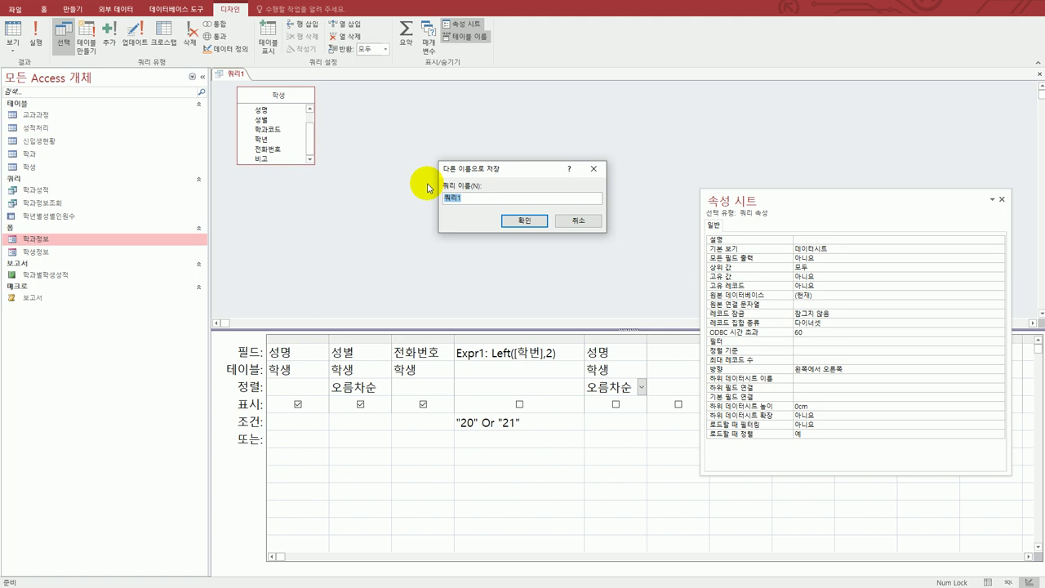
pyautogui.write('ch')
pyautogui.press('BackSpace')
pyautogui.write('최근입학생')
pyautogui.click(525, 221)
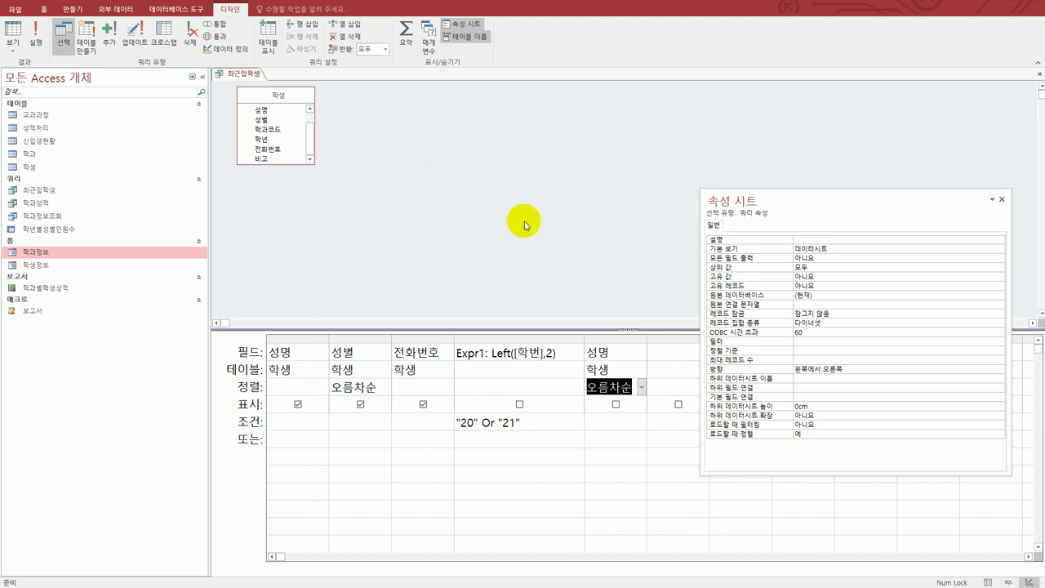
pyautogui.click(13, 31)
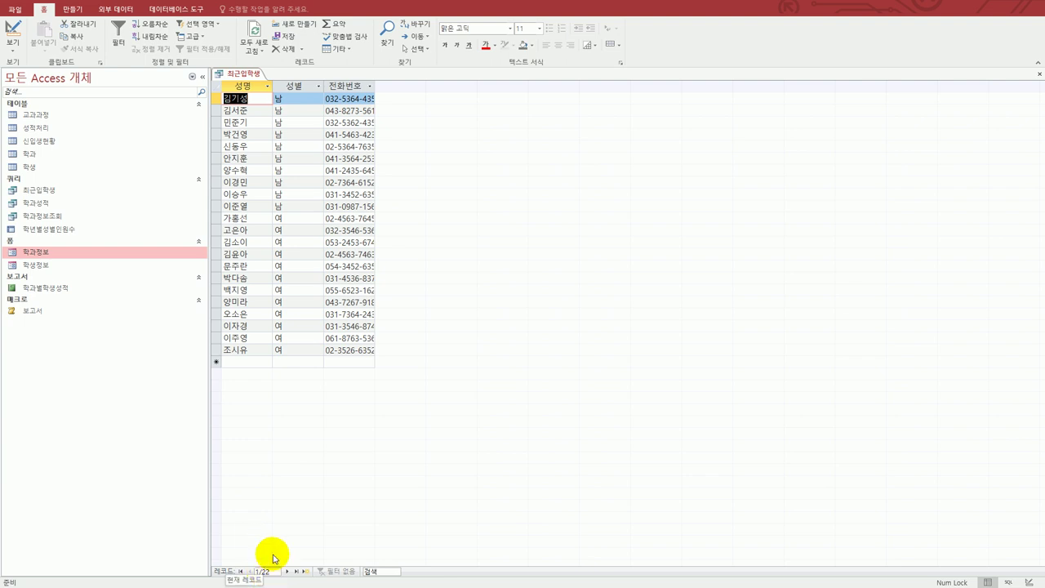
pyautogui.click(1039, 77)
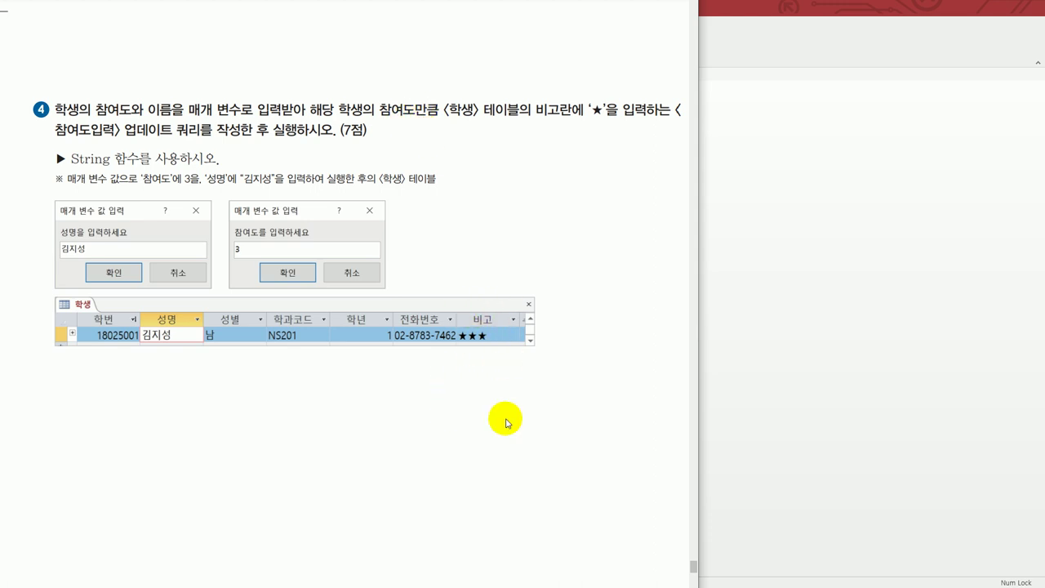
pyautogui.hscroll(1, 347, 224)
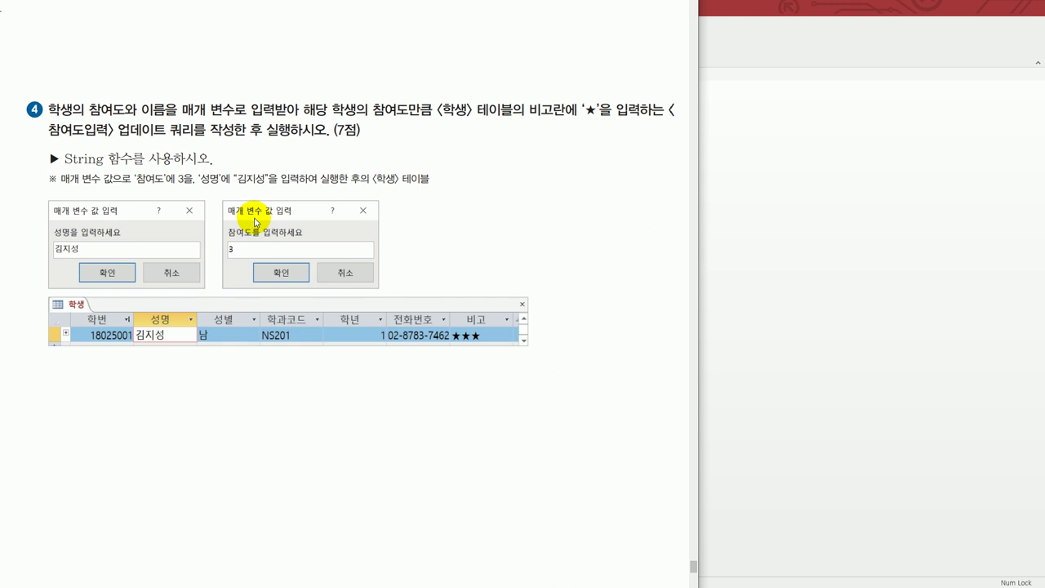
pyautogui.click(787, 341)
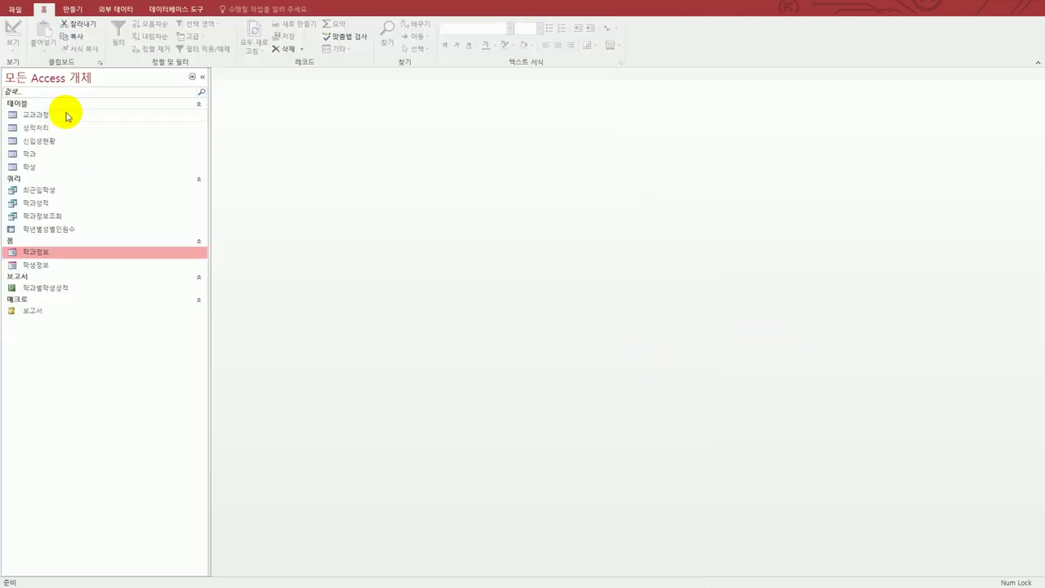
# - Create a new query design on the 학생 table and make it an update query
pyautogui.click(71, 10)
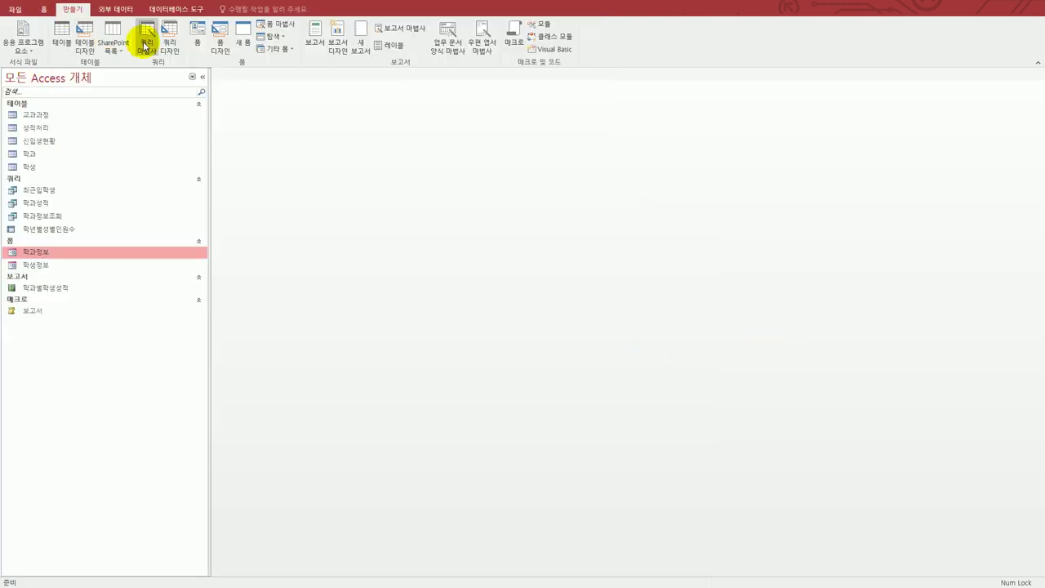
pyautogui.click(166, 47)
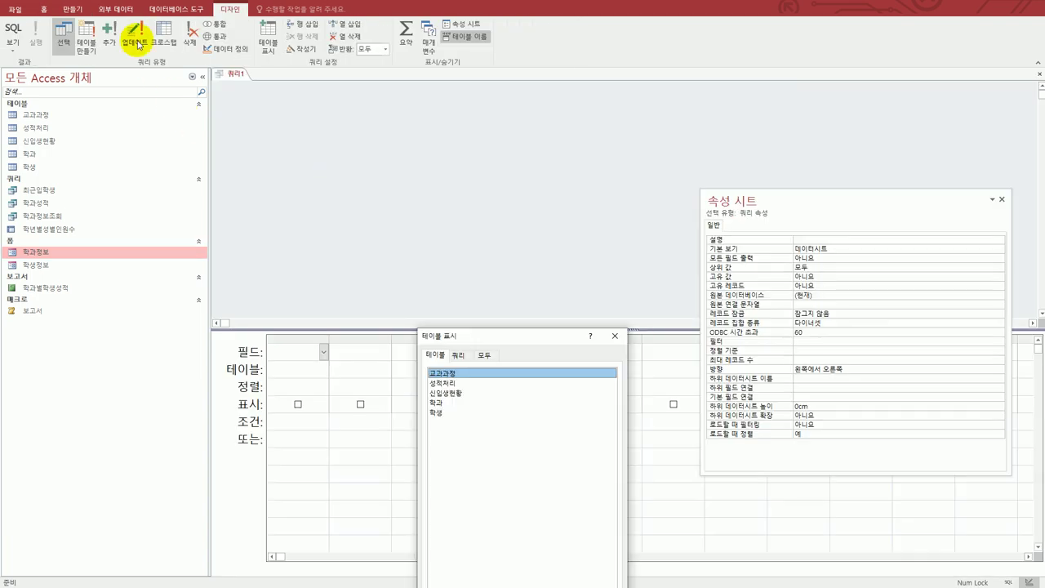
pyautogui.moveTo(504, 343); pyautogui.dragTo(515, 212)
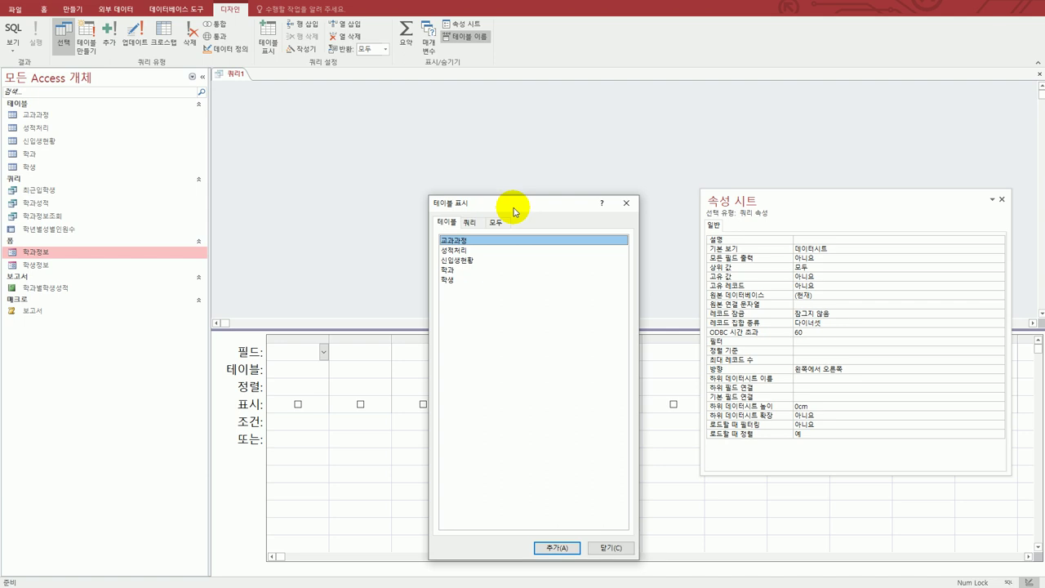
pyautogui.click(463, 279)
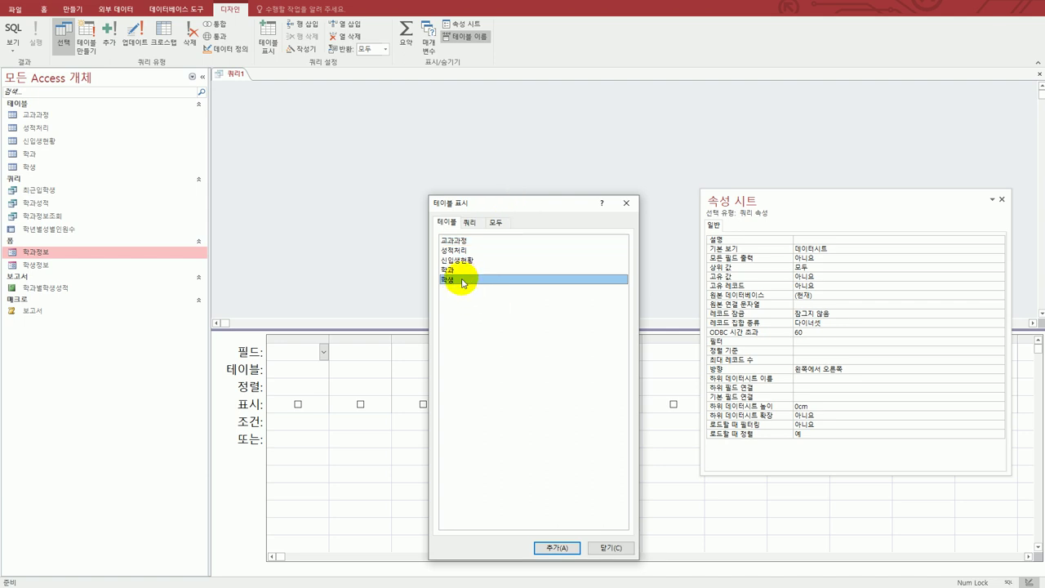
pyautogui.doubleClick(463, 279)
pyautogui.click(627, 203)
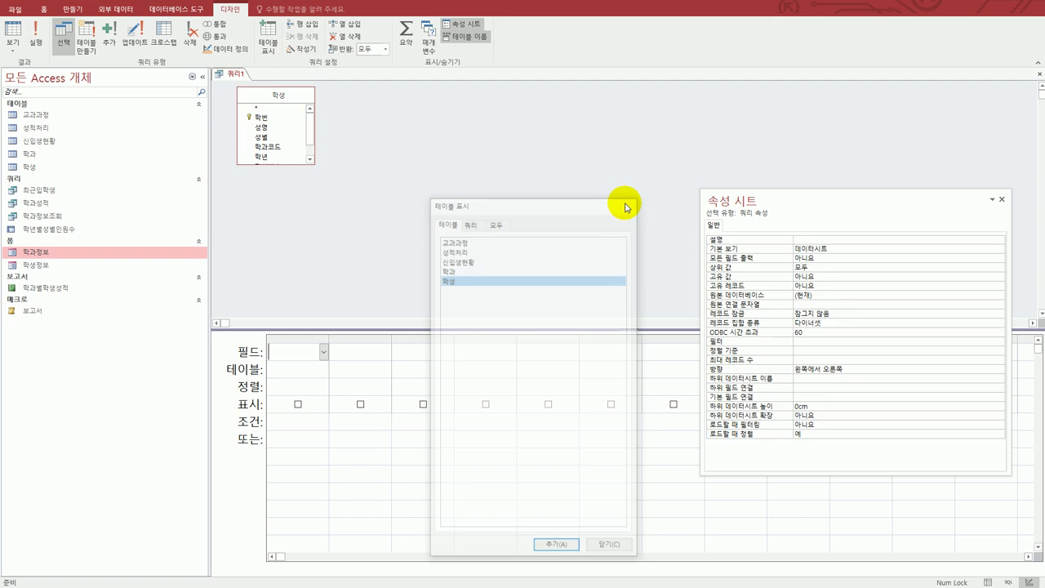
pyautogui.click(139, 42)
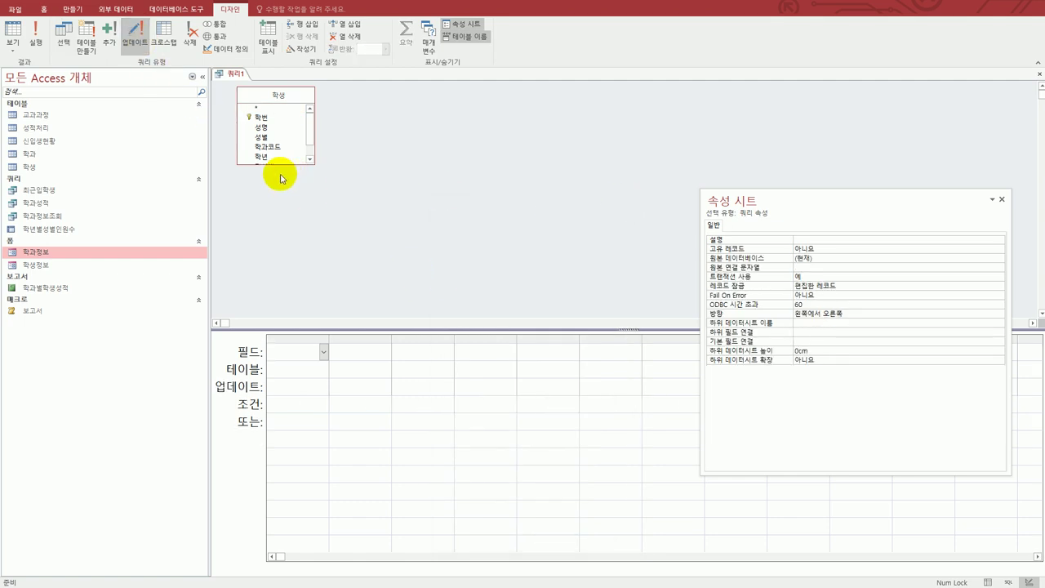
pyautogui.moveTo(306, 129); pyautogui.dragTo(311, 159)
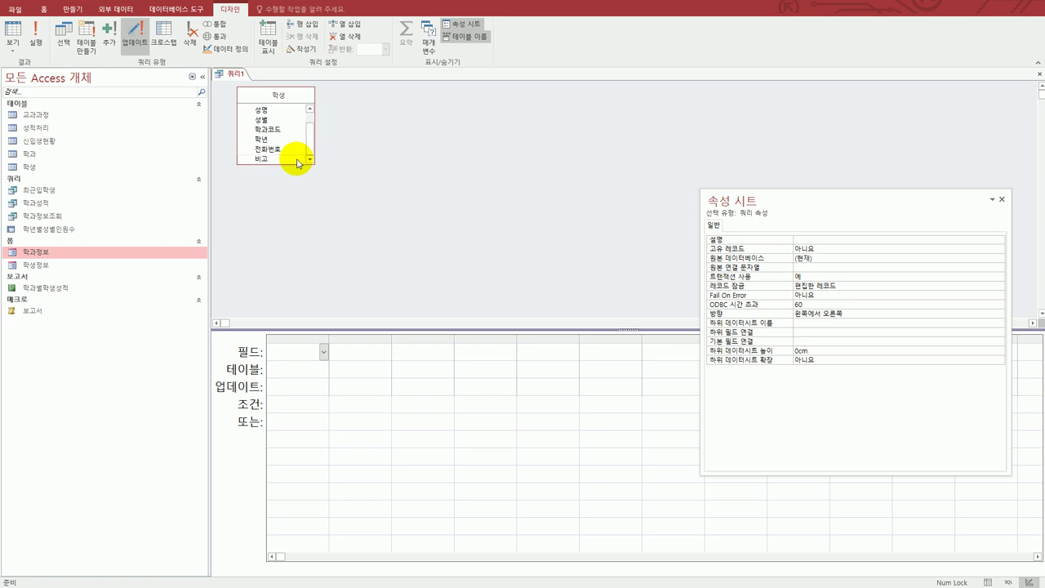
# - Add 비고 to the grid with the update value String([참여도를 입력하세요],"★")
pyautogui.doubleClick(296, 159)
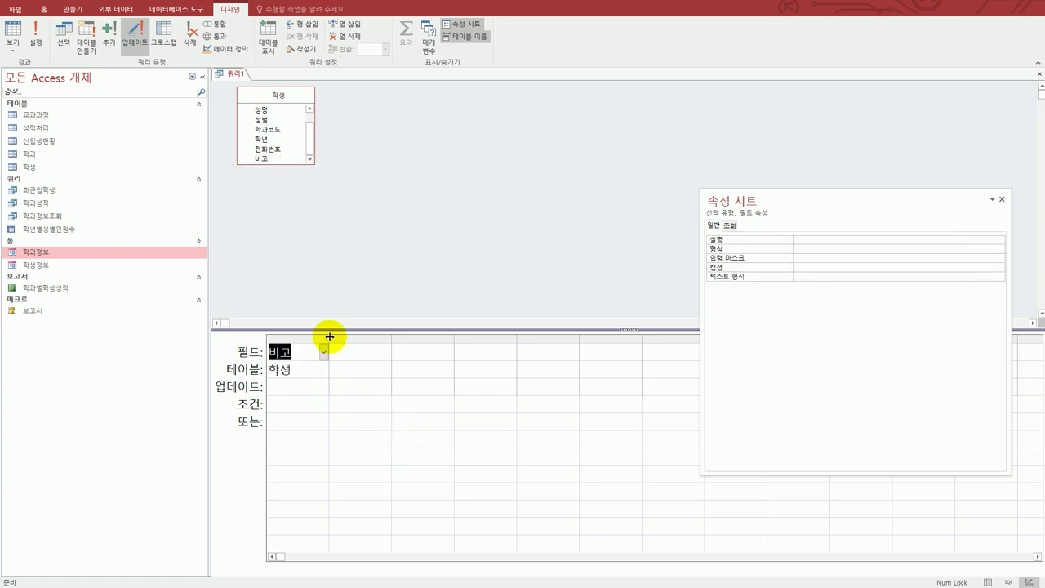
pyautogui.moveTo(329, 336); pyautogui.dragTo(502, 348)
pyautogui.click(343, 385)
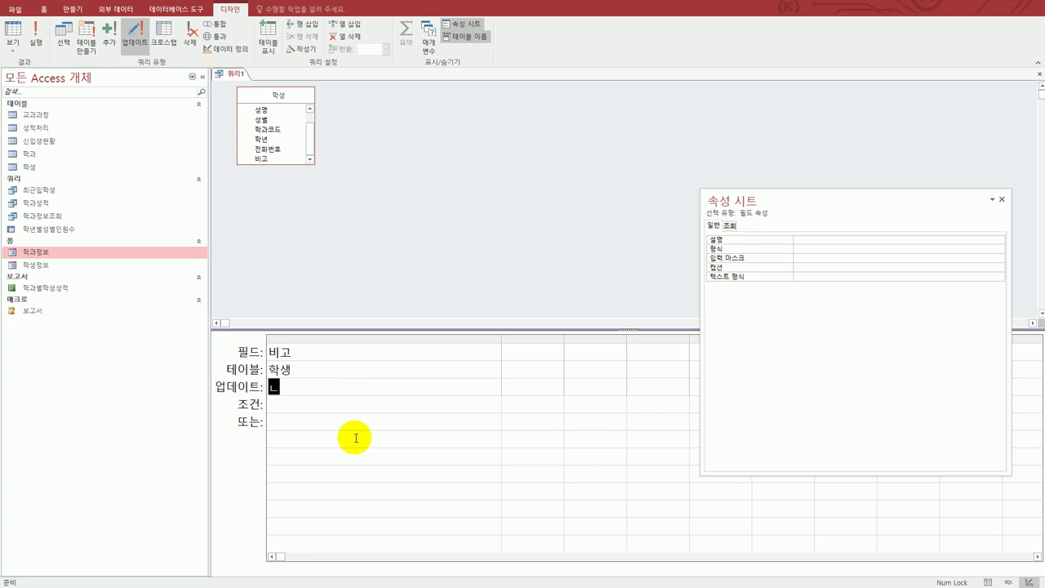
pyautogui.write('string(')
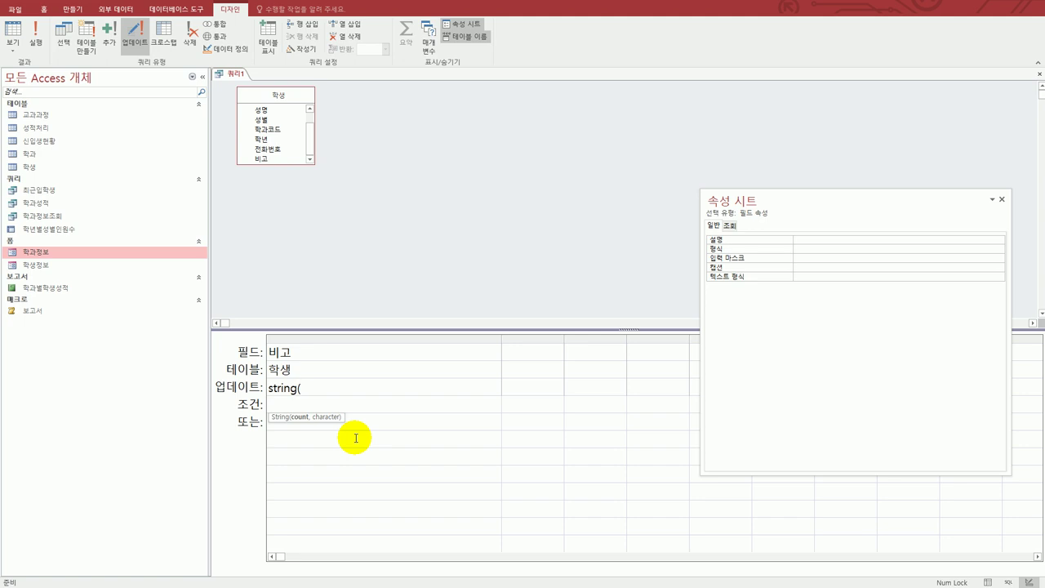
pyautogui.write('[참여도를')
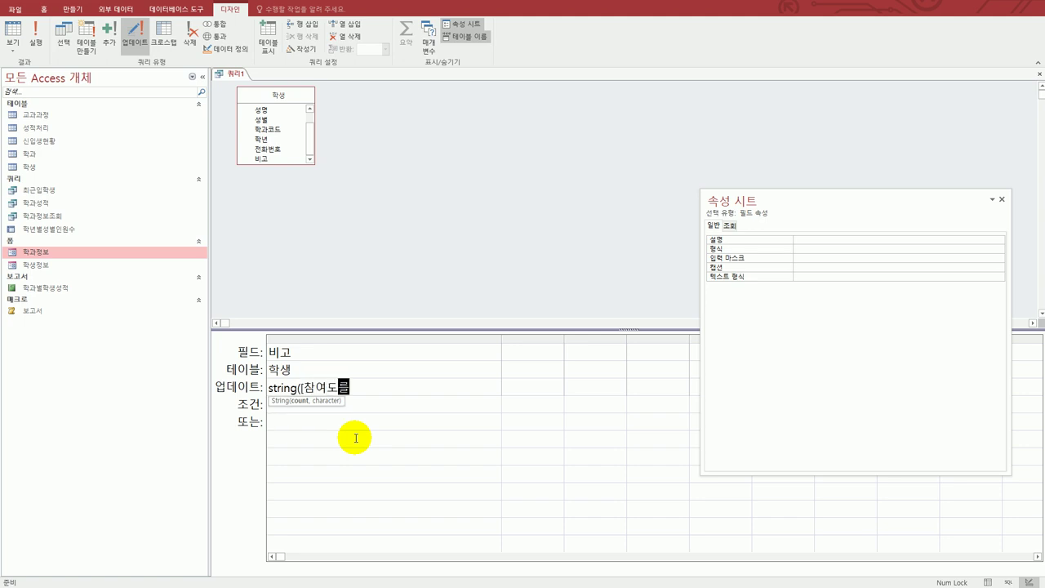
pyautogui.write(' 입력하세요')
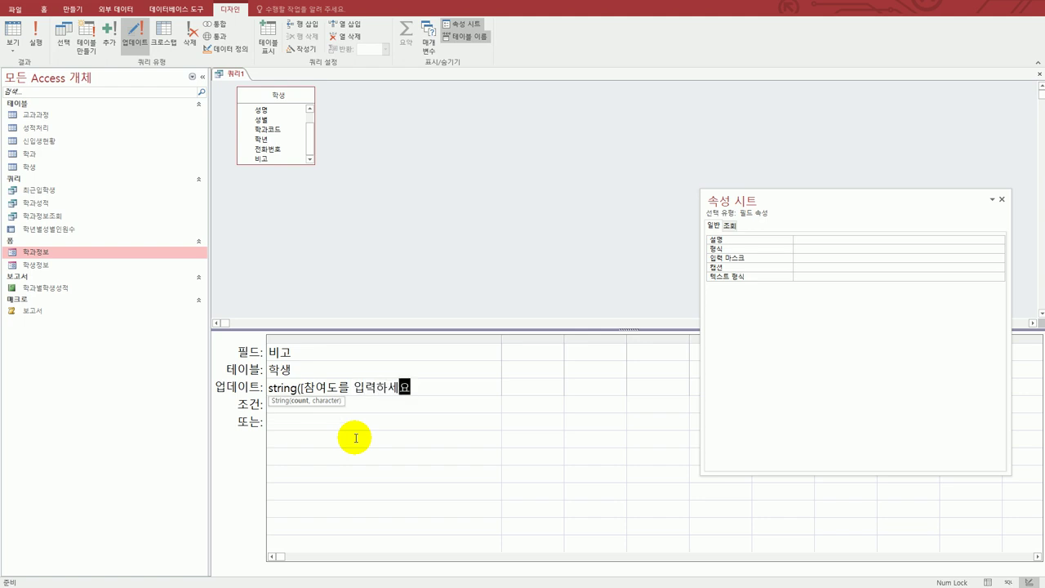
pyautogui.write(']')
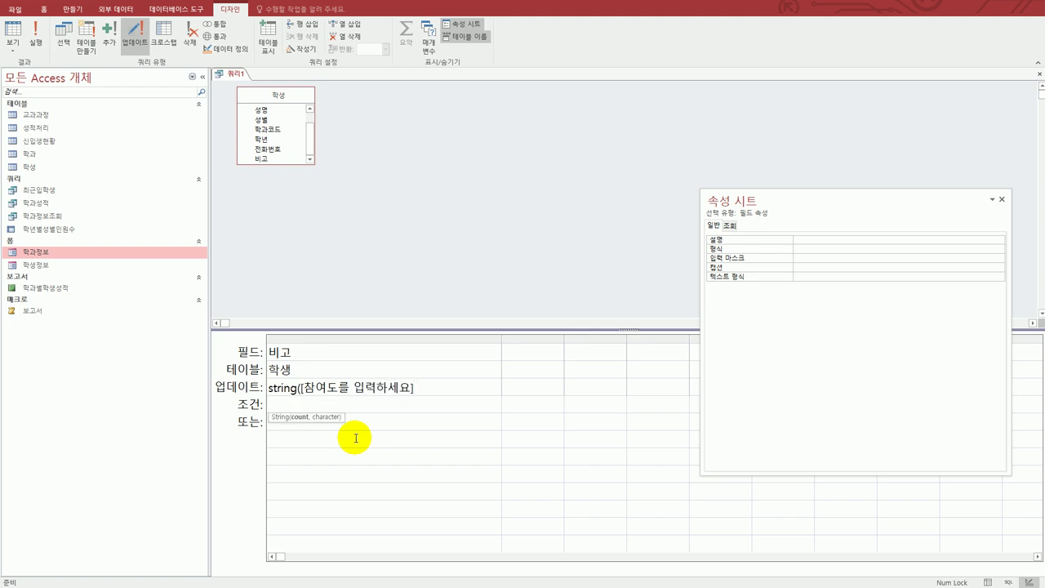
pyautogui.write(',"ㅁ')
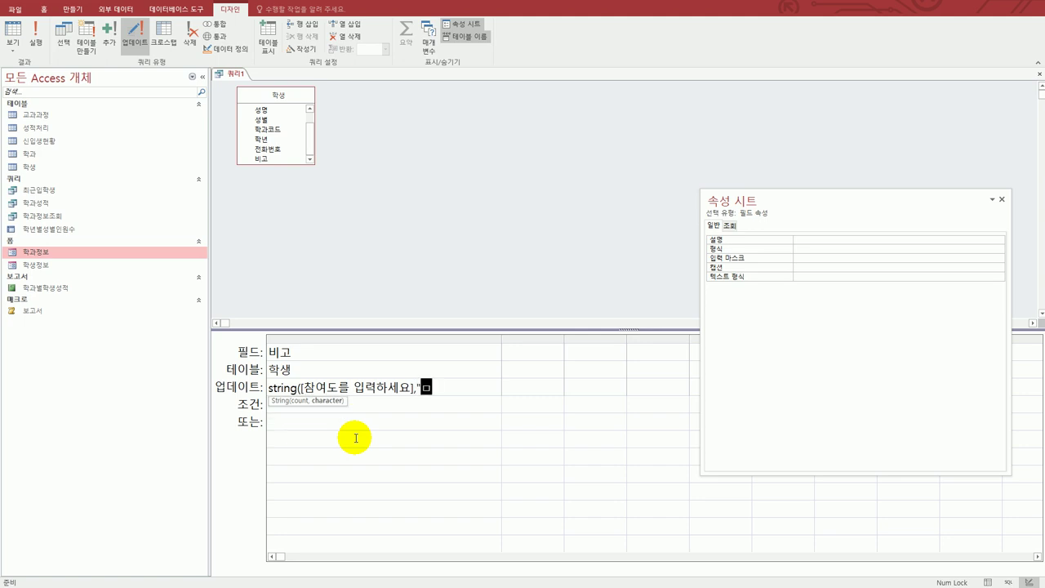
pyautogui.press('Hangul_Hanja')
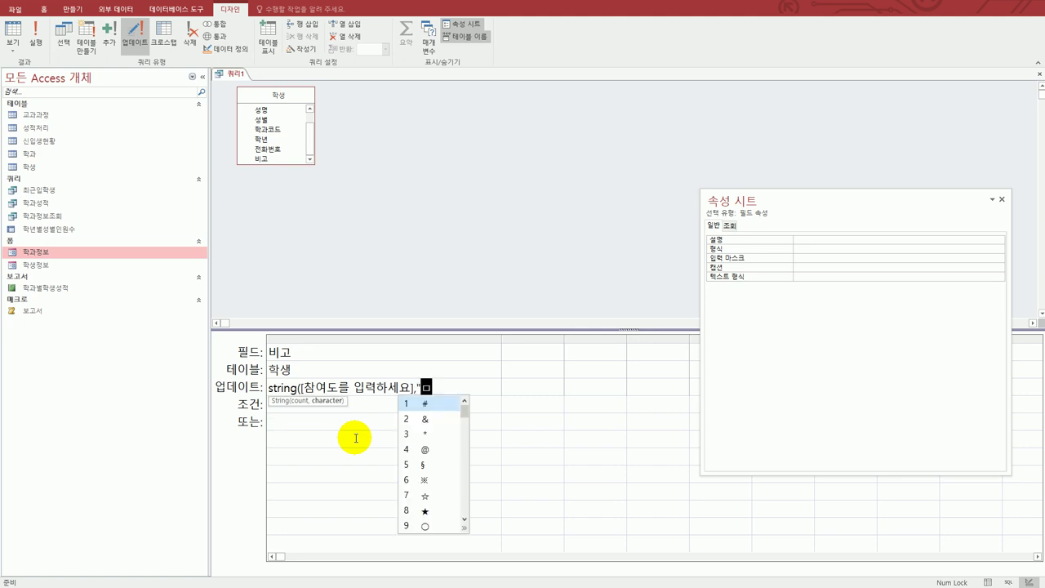
pyautogui.click(433, 509)
pyautogui.write('")')
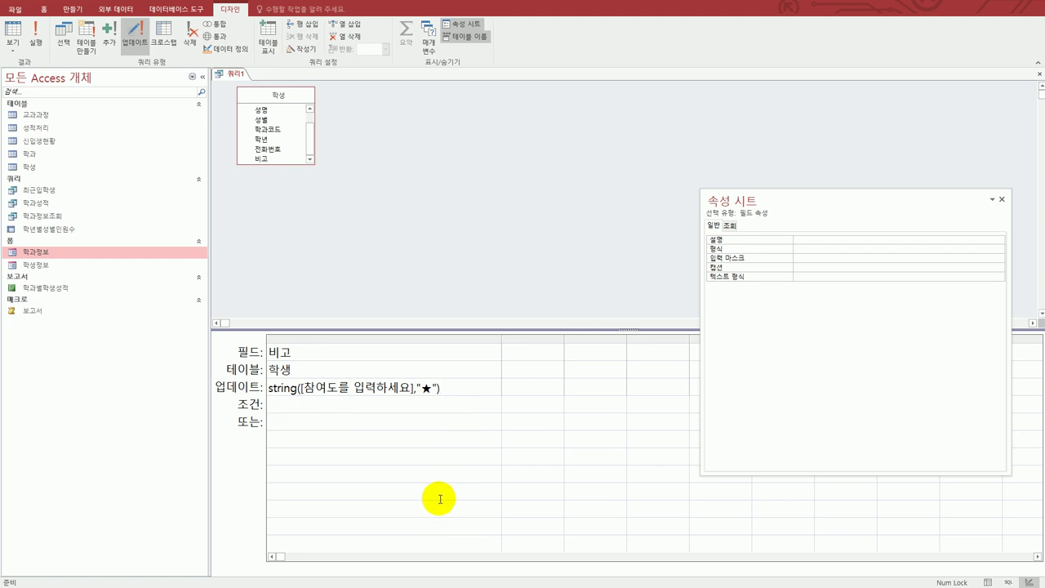
pyautogui.click(439, 485)
pyautogui.click(544, 352)
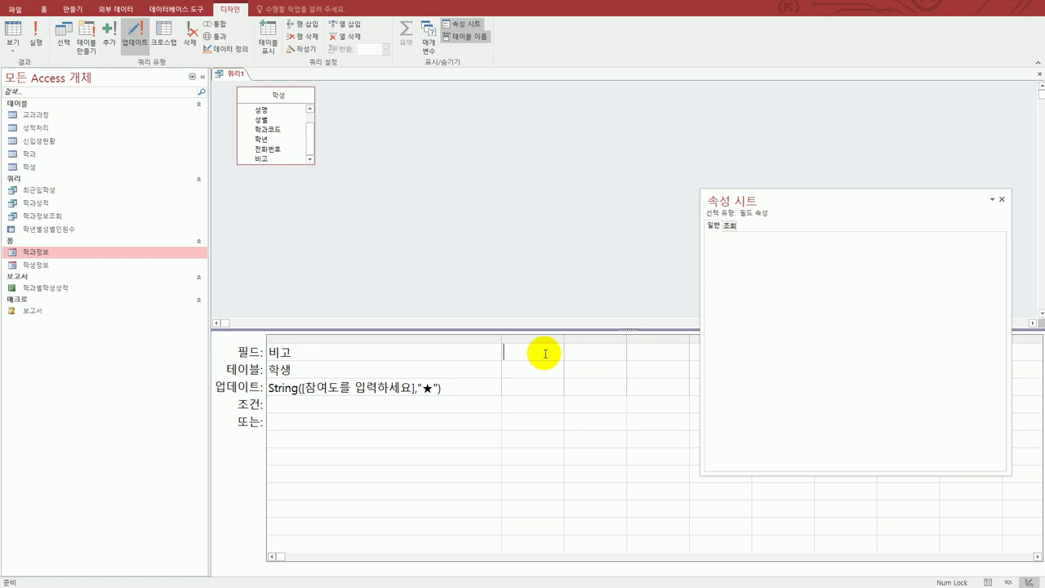
# - Add 성명 in the second column with the criterion [성명을 입력하세요]
pyautogui.click(281, 116)
pyautogui.doubleClick(282, 116)
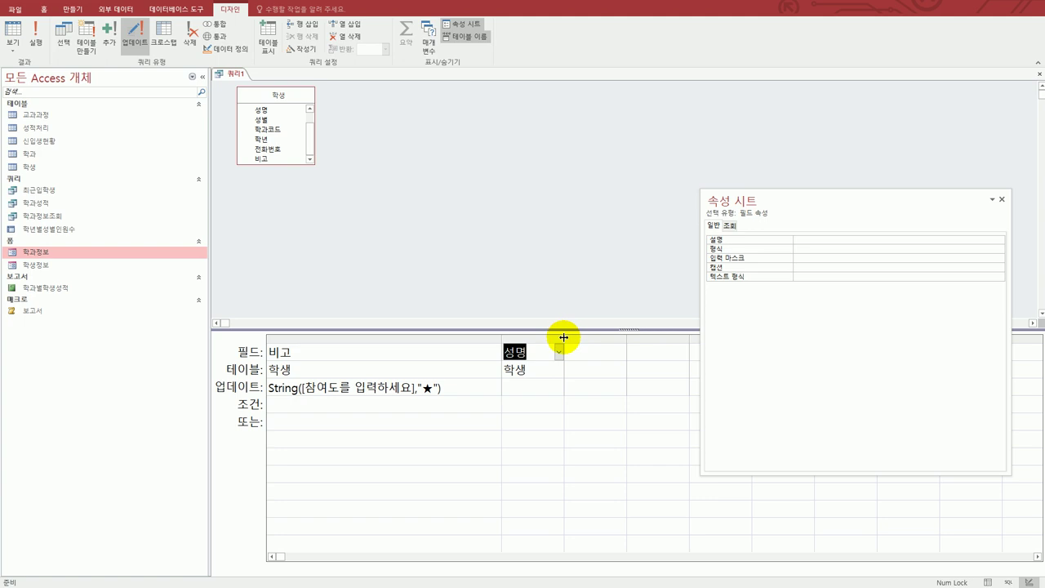
pyautogui.moveTo(564, 337); pyautogui.dragTo(654, 337)
pyautogui.click(521, 403)
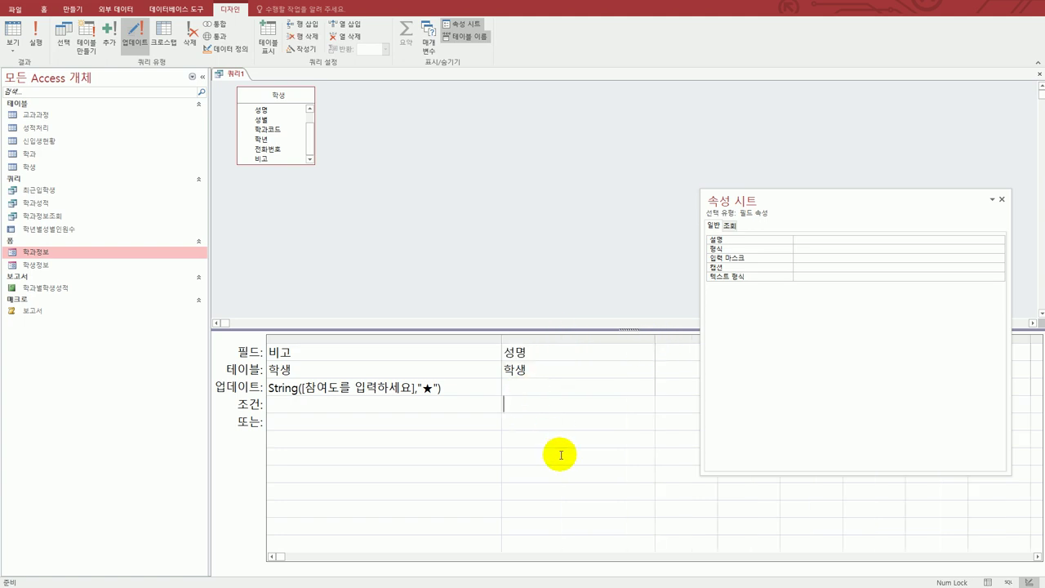
pyautogui.write('[성명을 입력하세')
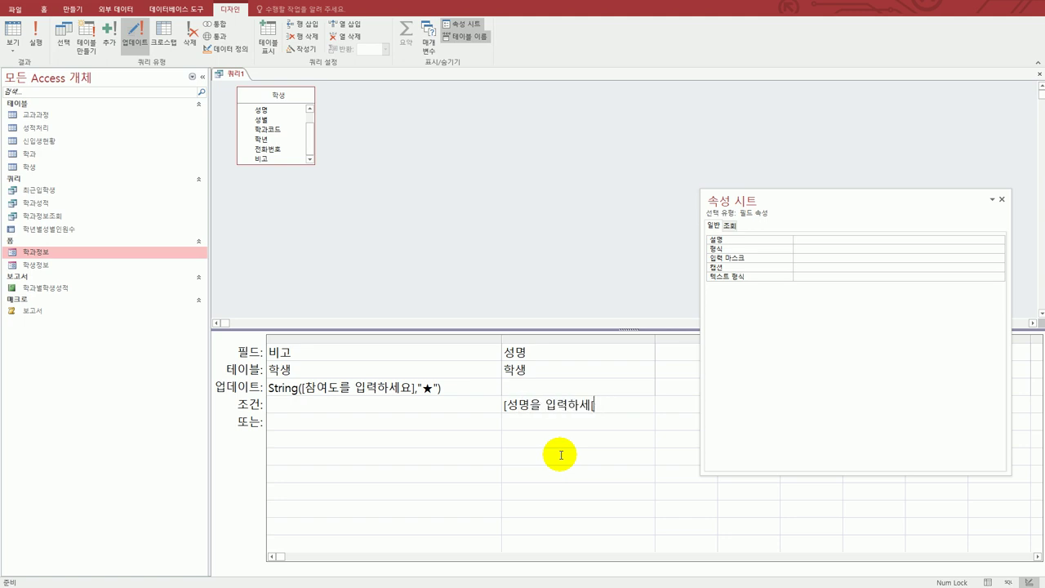
pyautogui.write('요]')
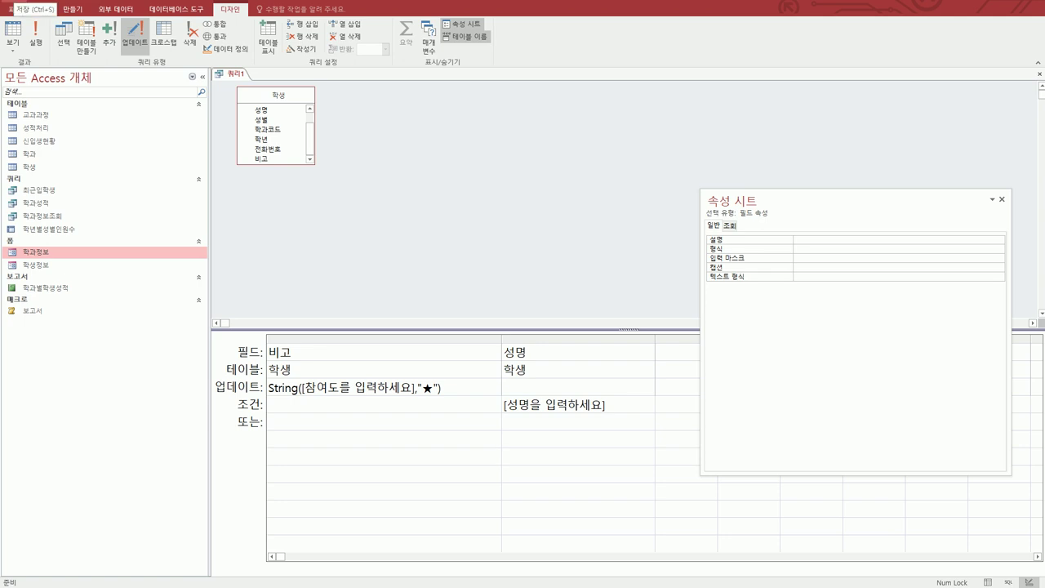
pyautogui.hotkey('ctrl', 's')
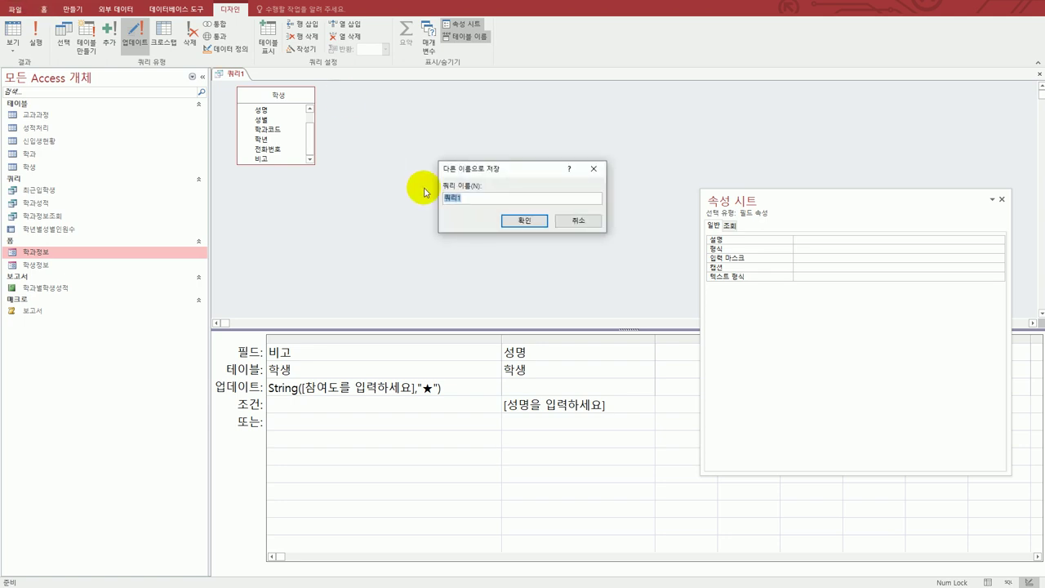
# - Enter 참여도입력 as the update query's name and confirm the save
pyautogui.write('ㅊ여도이비율')
pyautogui.press('BackSpace')
pyautogui.press('BackSpace')
pyautogui.write('업ㄷ')
pyautogui.click(535, 222)
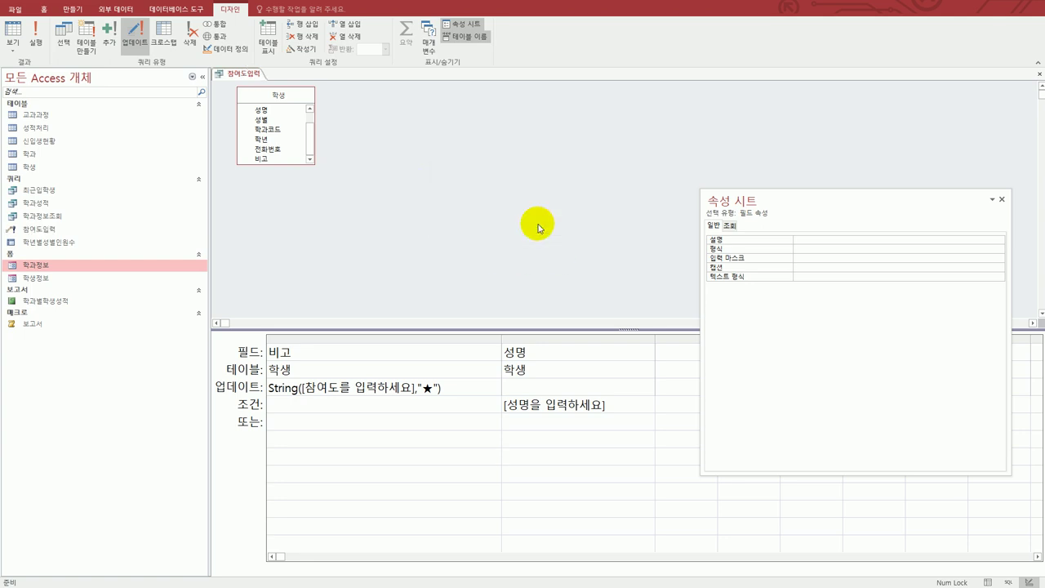
# - Run 참여도입력 with participation 3 and the student's name, approve the one-row update, then close
pyautogui.click(36, 41)
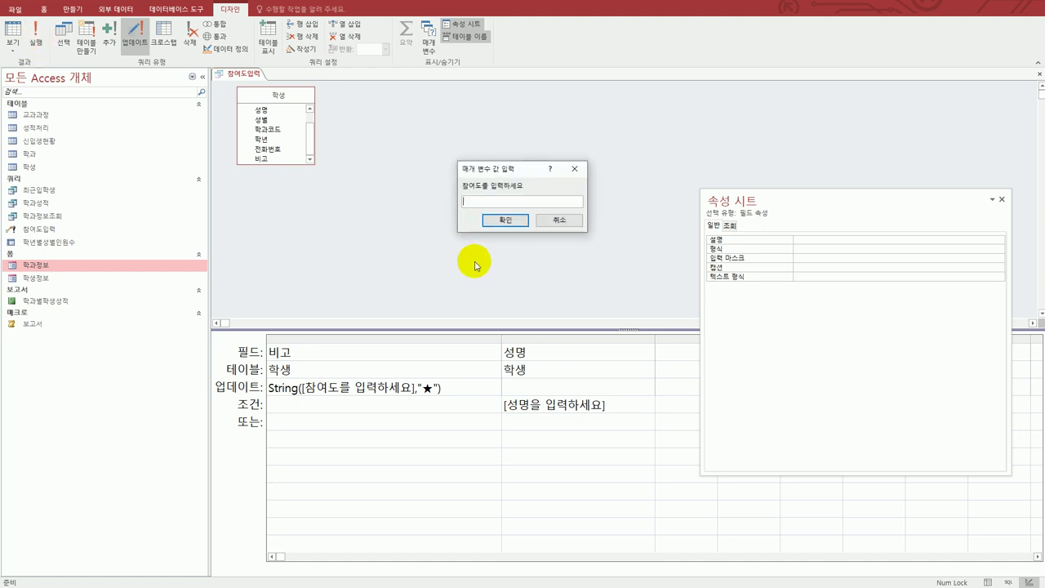
pyautogui.write('3')
pyautogui.click(502, 222)
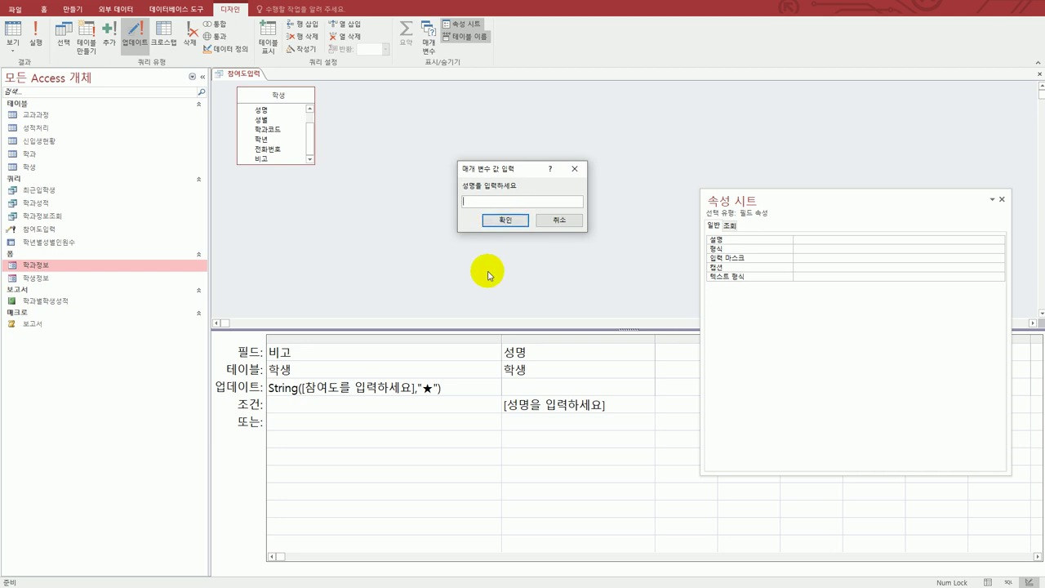
pyautogui.write('김지성')
pyautogui.click(516, 226)
pyautogui.moveTo(828, 425); pyautogui.dragTo(504, 202)
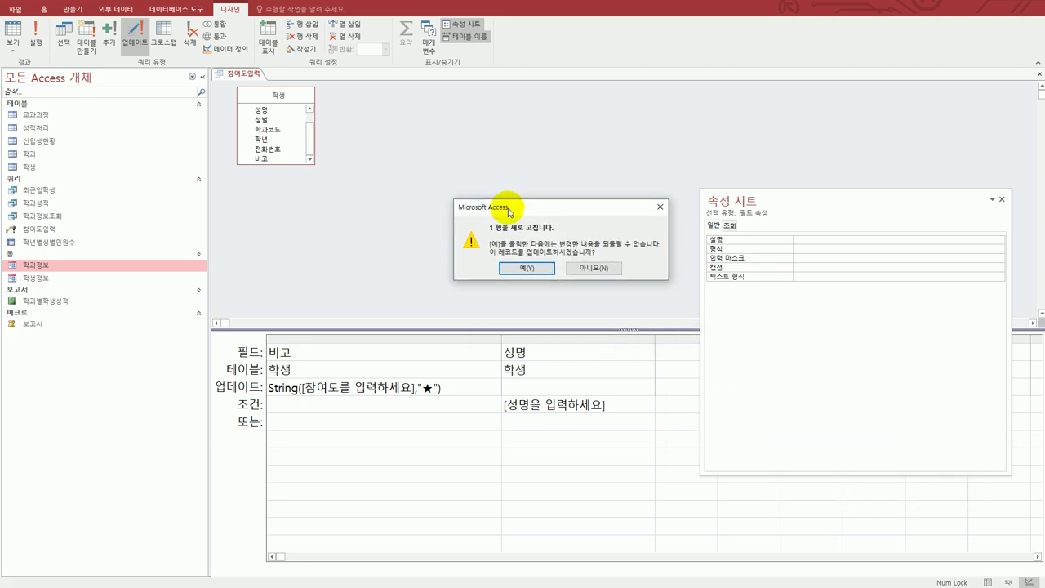
pyautogui.click(529, 269)
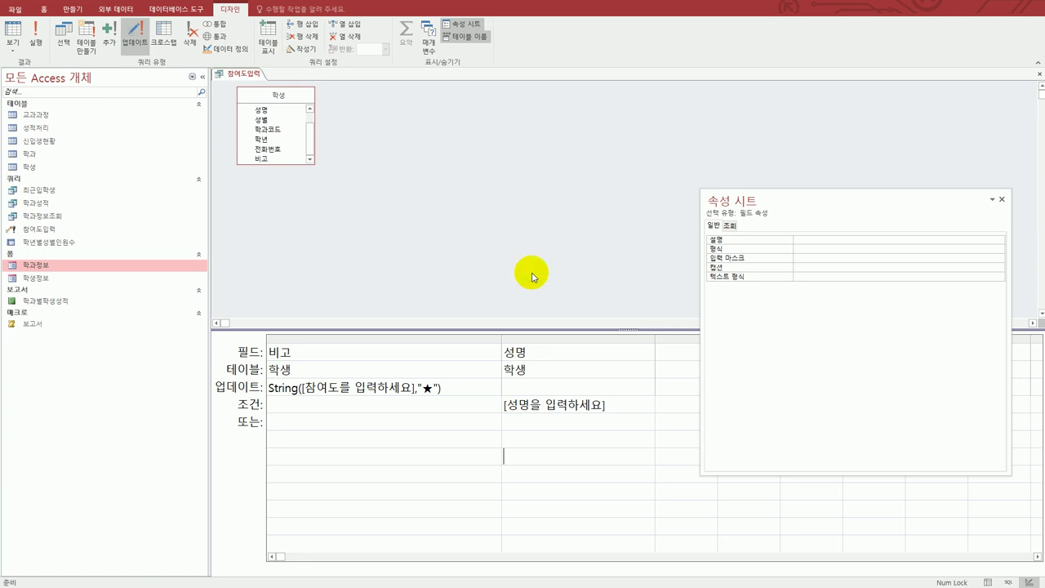
pyautogui.click(1038, 75)
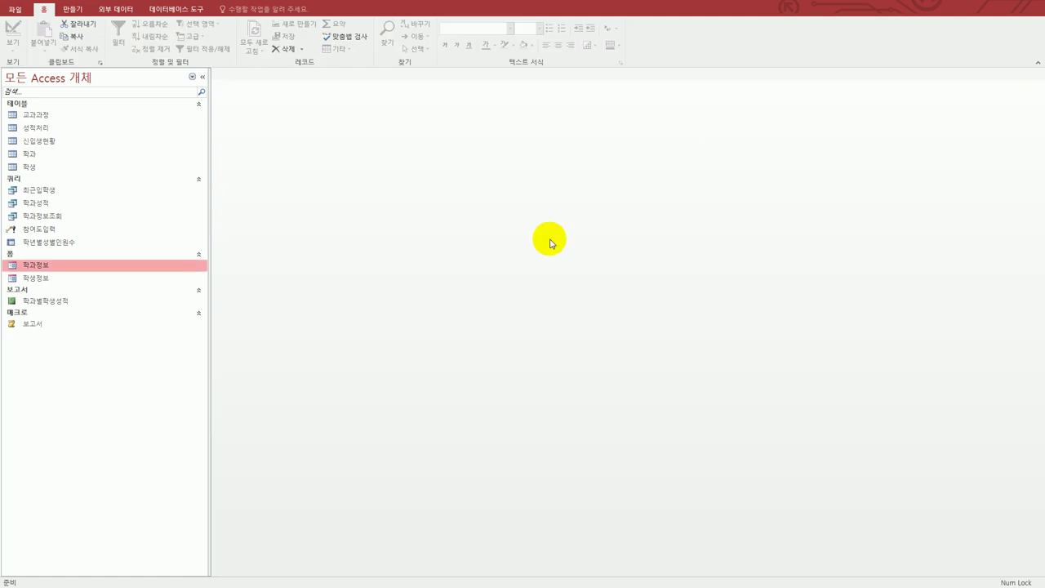
pyautogui.doubleClick(48, 166)
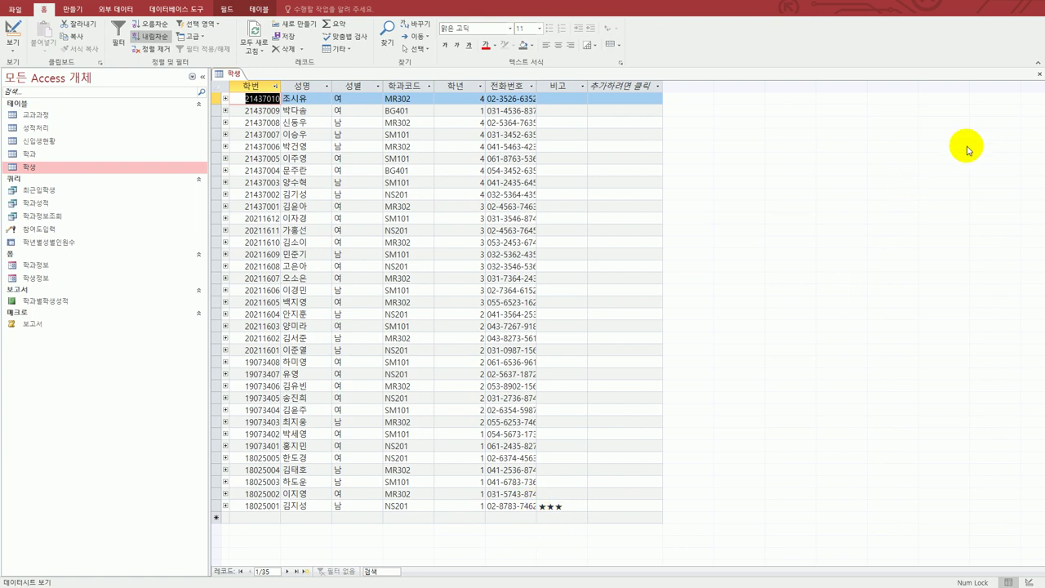
pyautogui.click(1039, 74)
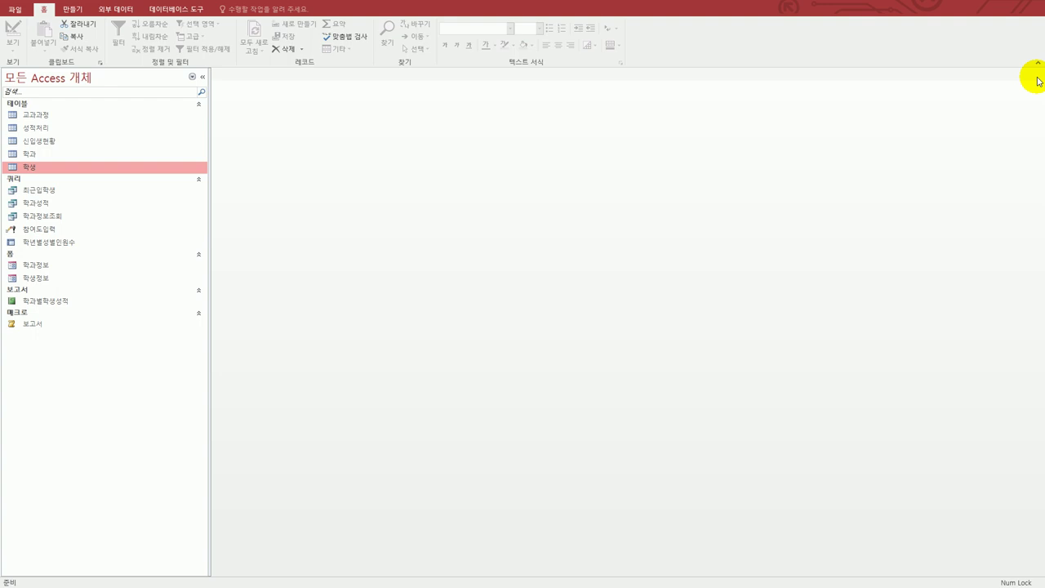